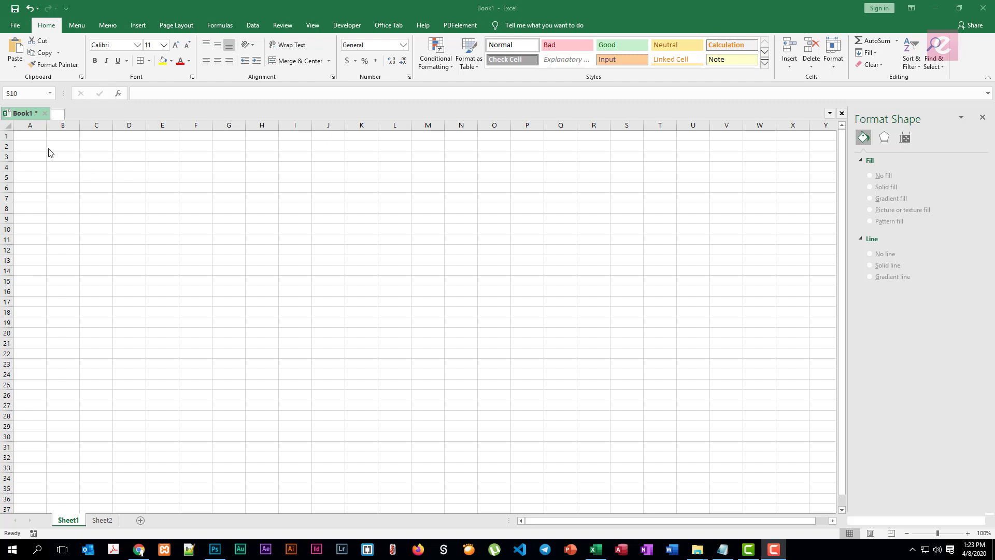
Enter the column headers Gender, Area and Age in cells A1 to C1 of Sheet1.
double_click(37, 134)
click(34, 137)
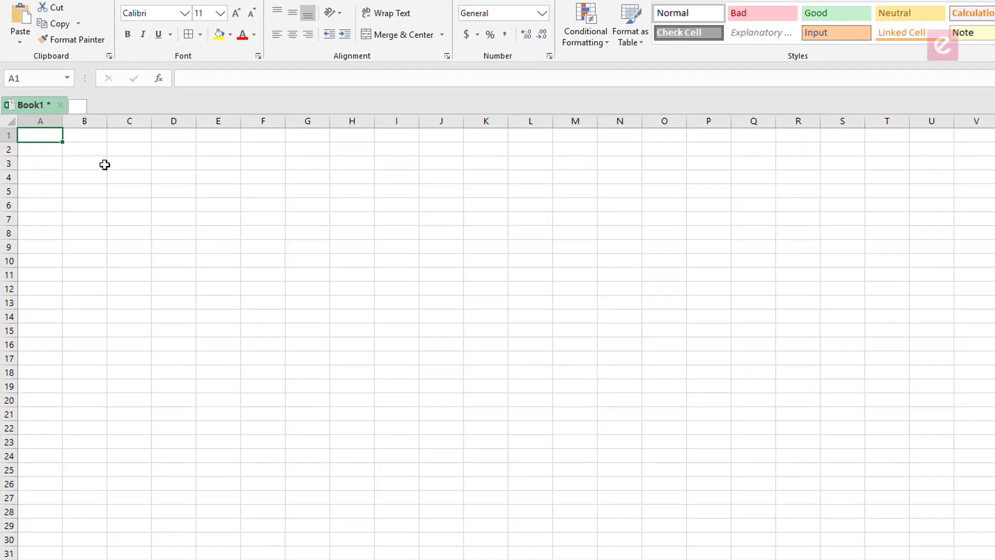
text(Gender)
key(Tab)
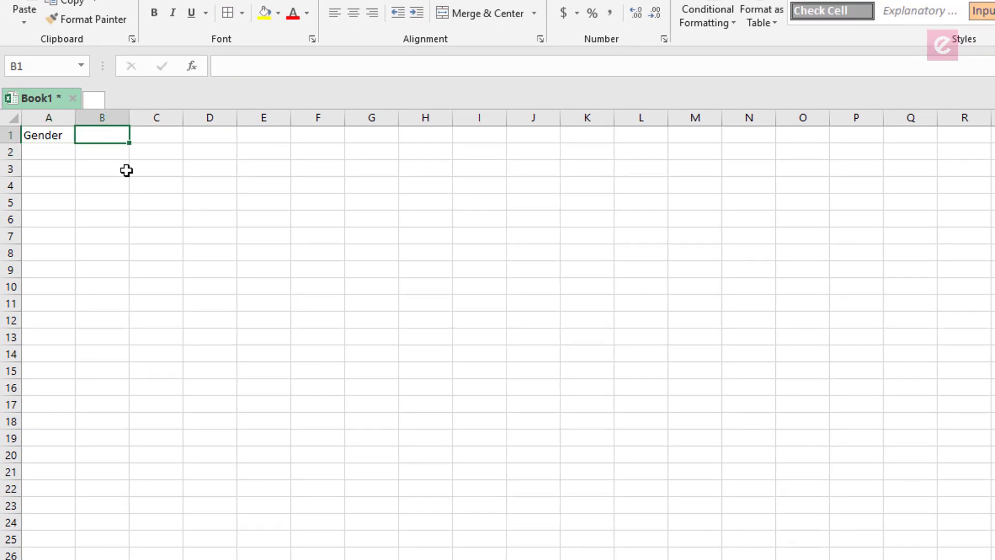
text(Area)
key(Tab)
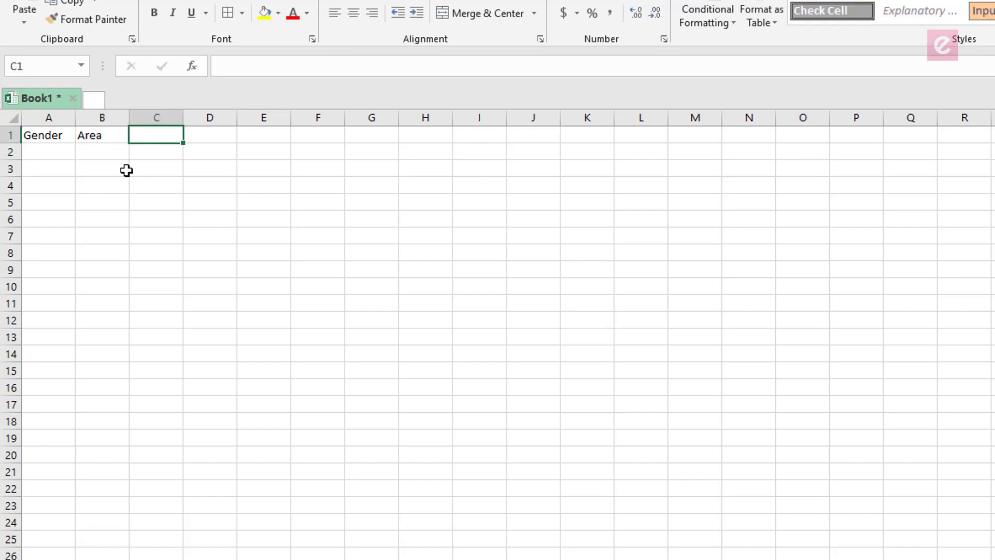
text(Age)
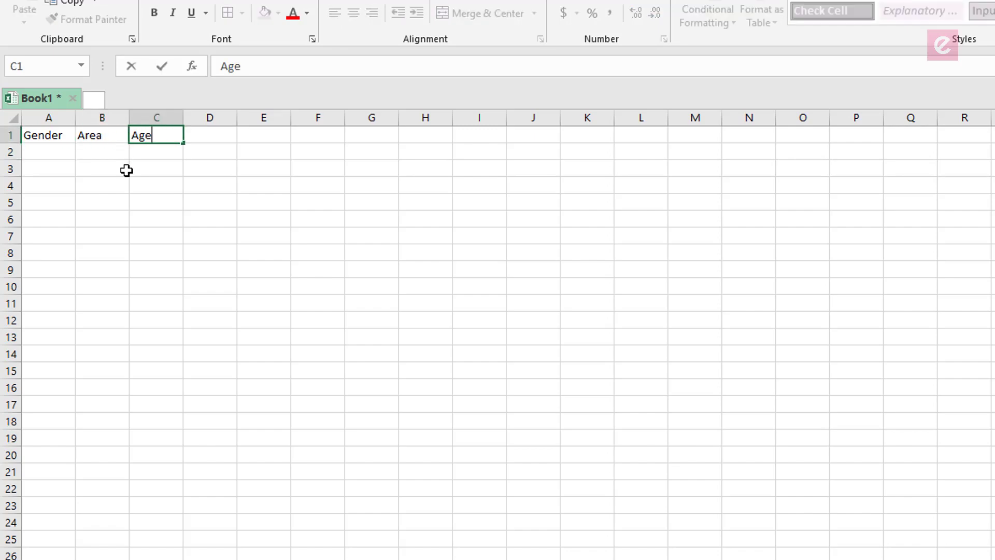
key(Tab)
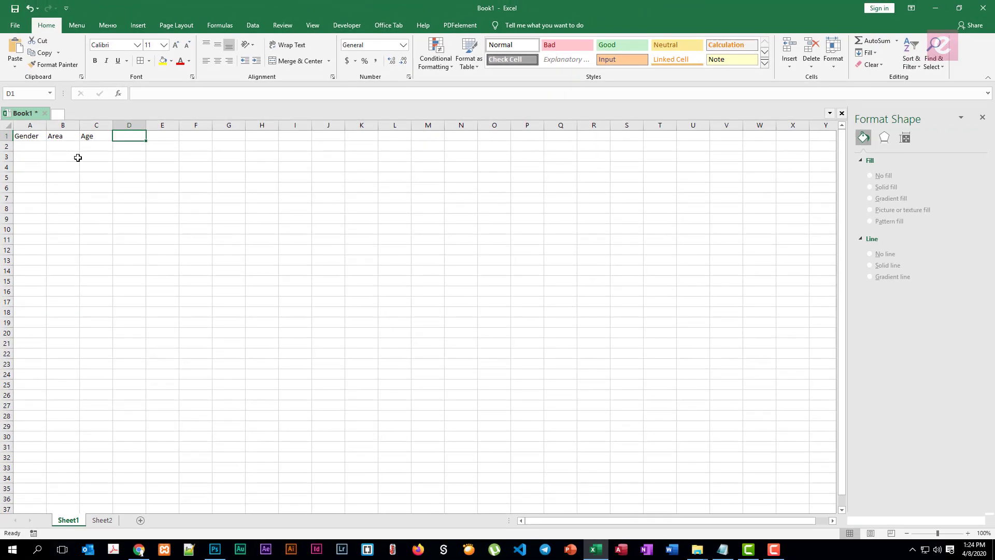
Add the headers Employment, Marital Status, Education and Monthly Income in cells D1 to G1.
text(Employment)
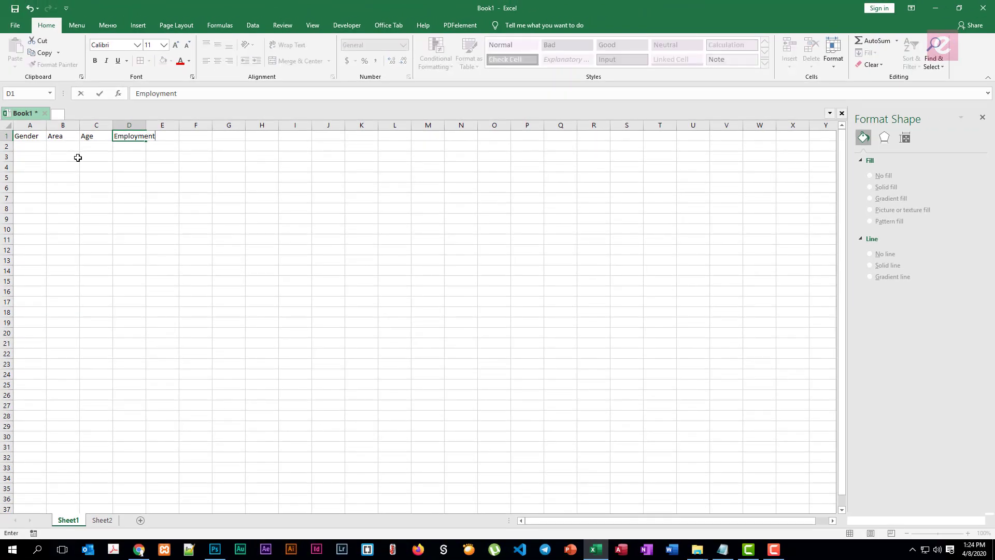
key(Tab)
key(BackSpace)
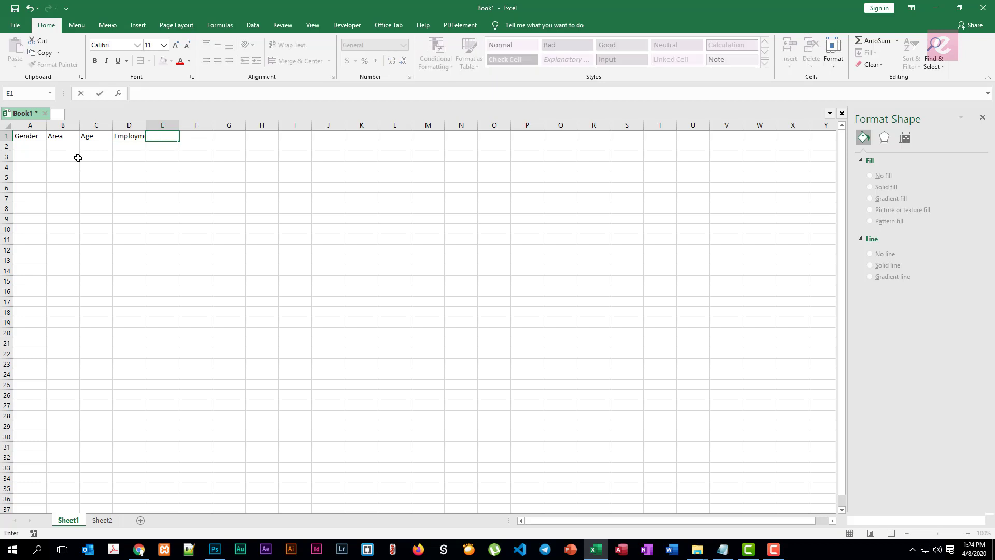
text(Marital Status)
key(Tab)
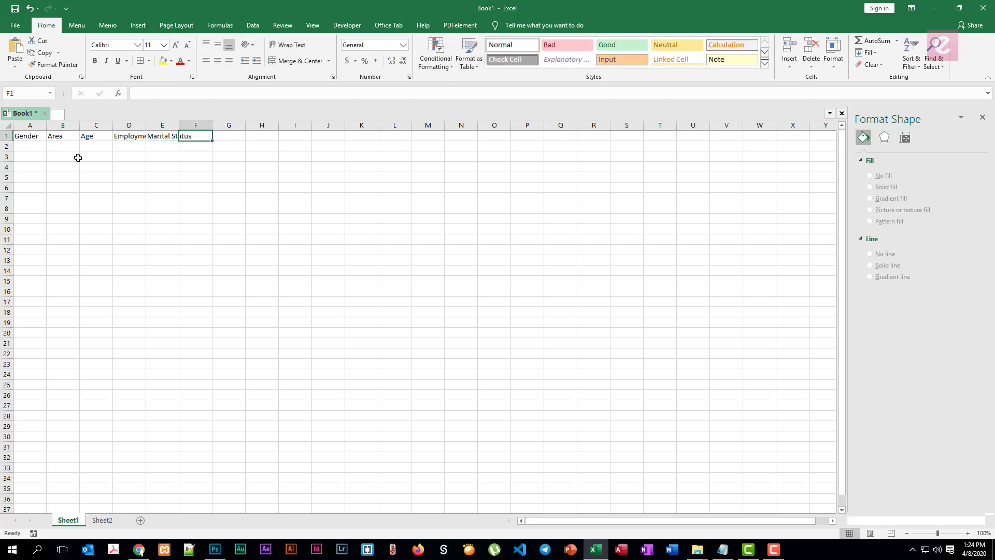
text(E)
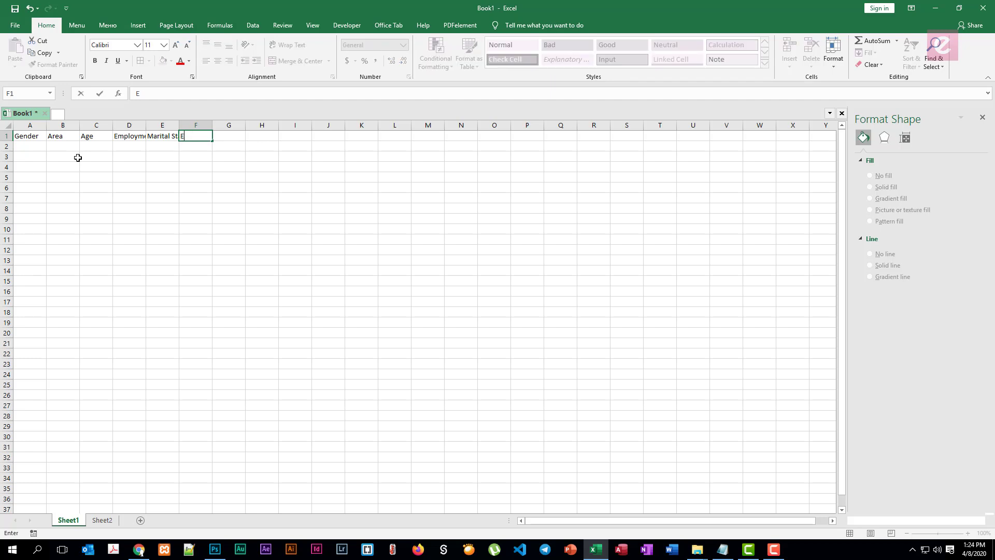
text(ducation)
key(Tab)
text(M)
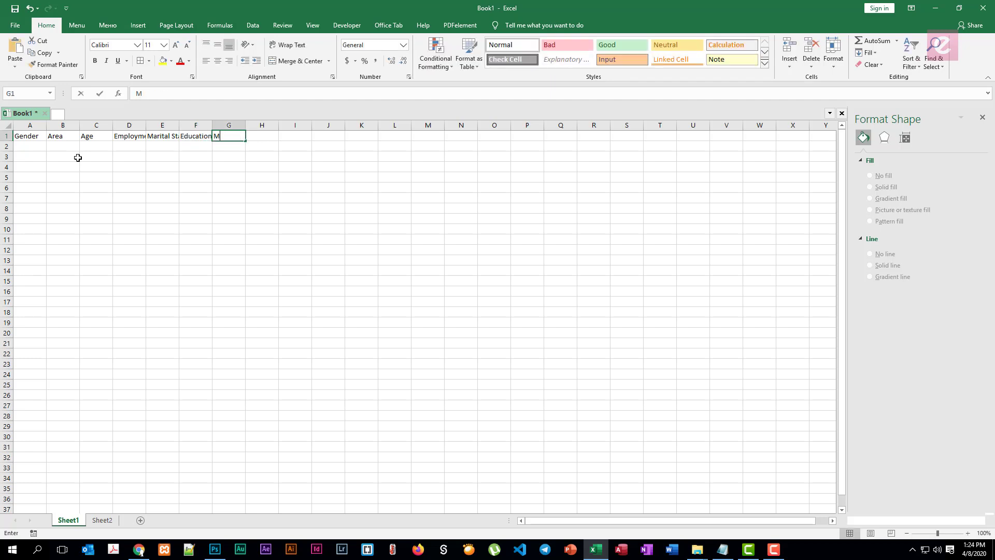
text(onthly Income)
key(Return)
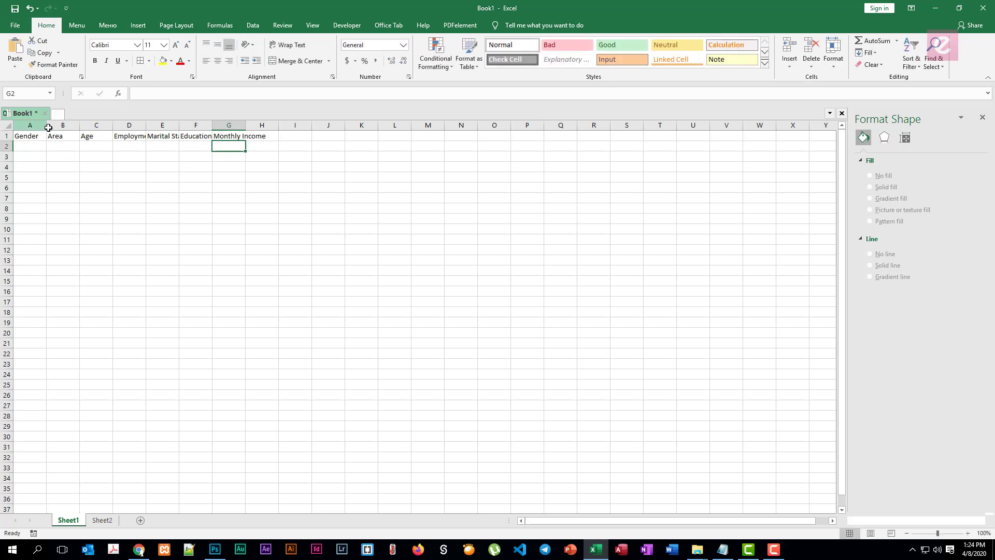
Widen columns A to G so that every header text fits in its cell.
drag(44, 125, 219, 124)
click(181, 198)
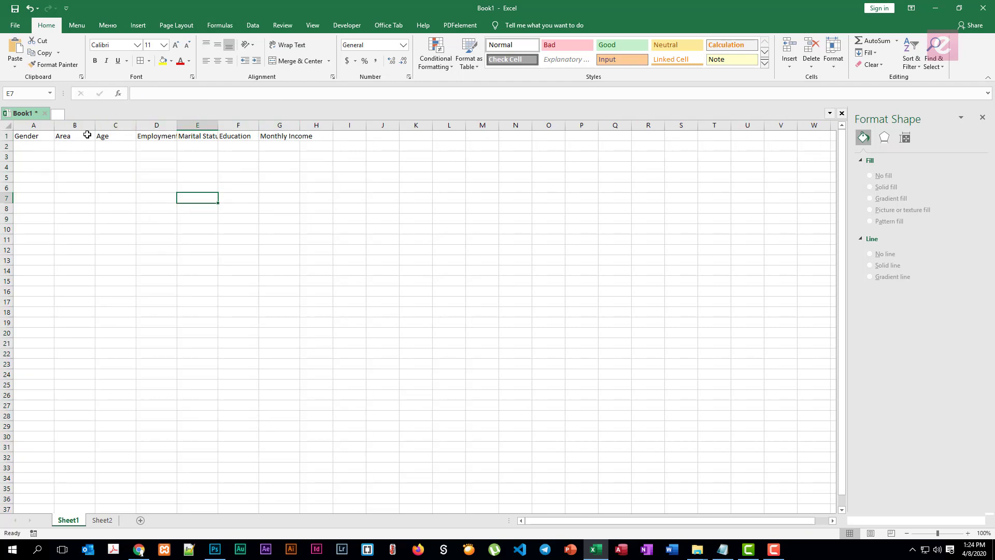
drag(99, 122, 110, 123)
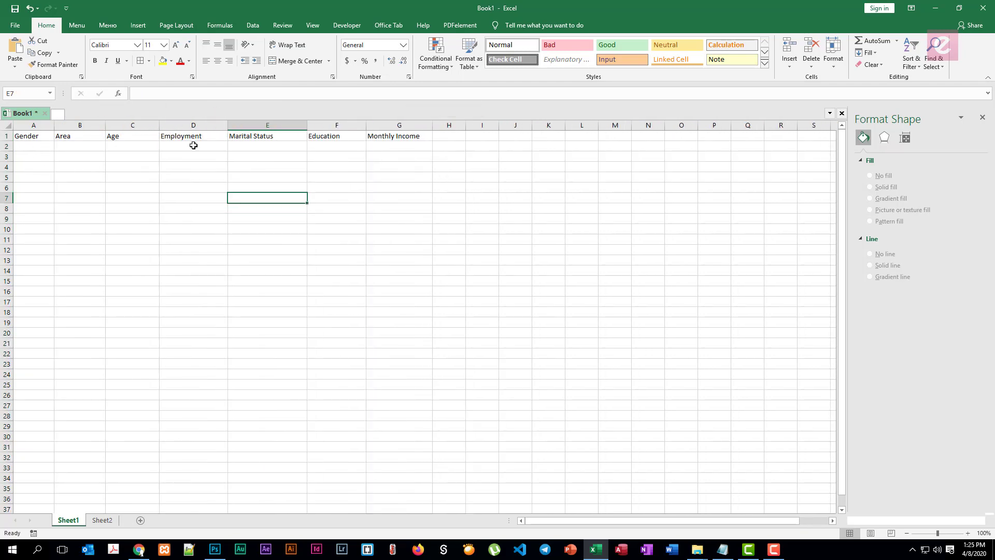
Enter the Gender codes 1, 1, 2, 2 and 1 in cells A2 to A6.
click(44, 149)
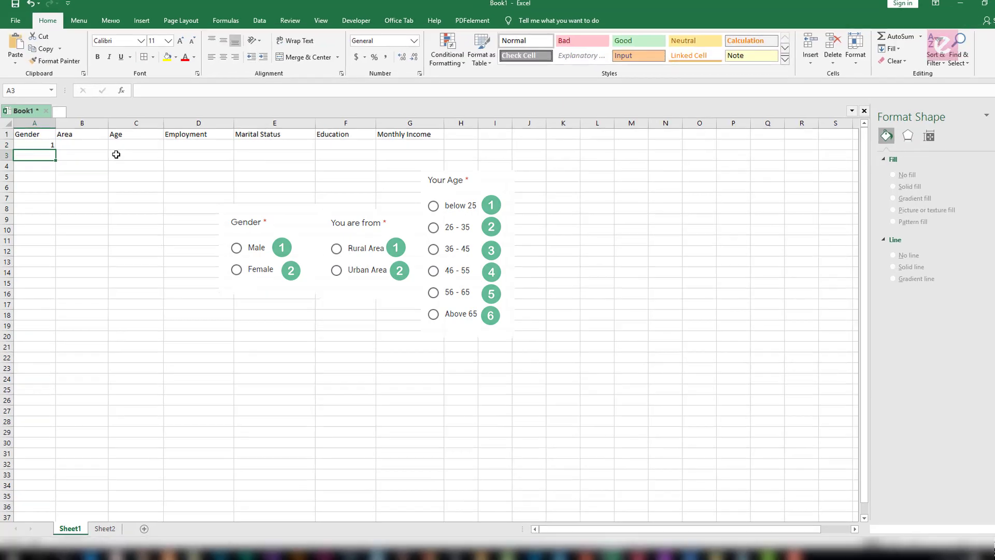
text(1)
key(Return)
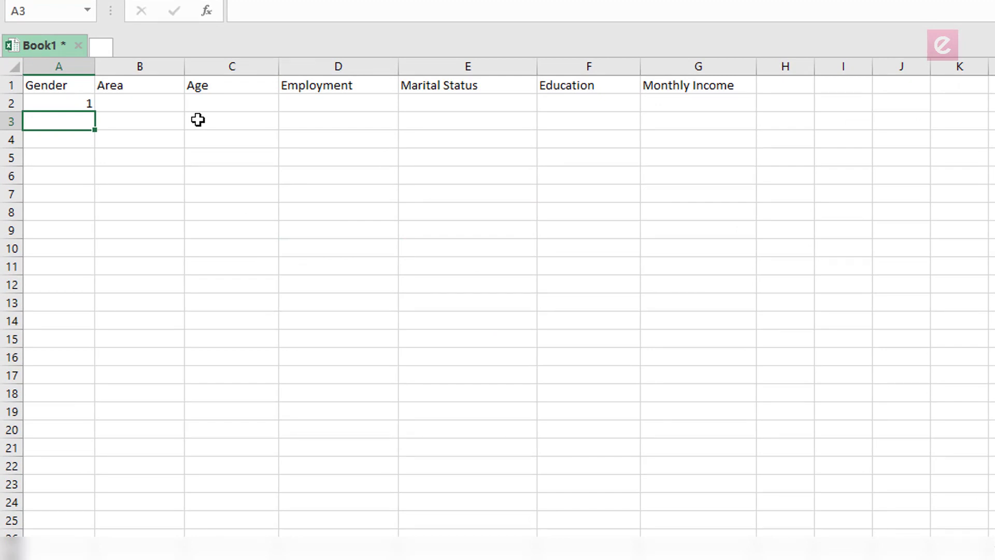
text(1)
key(Return)
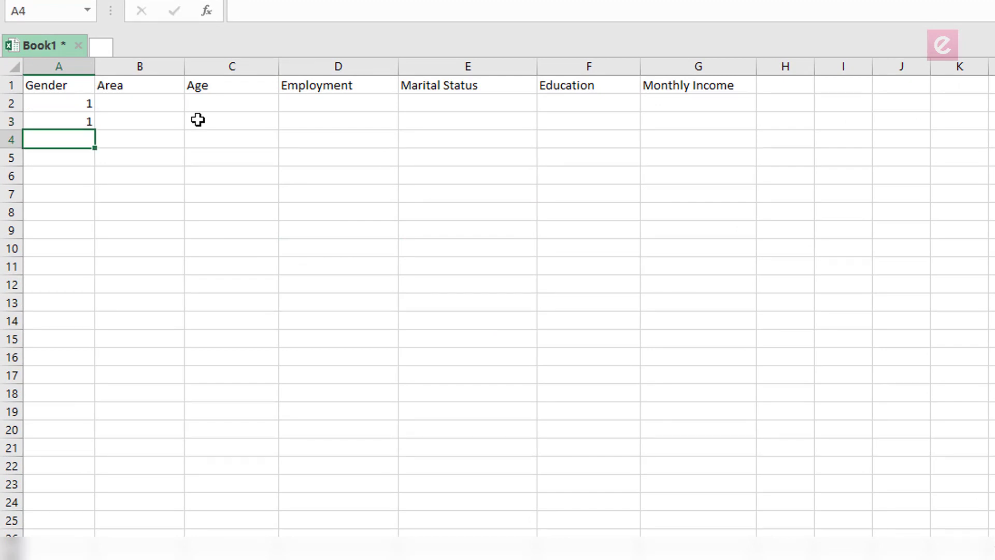
text(2)
key(Return)
text(2)
key(Return)
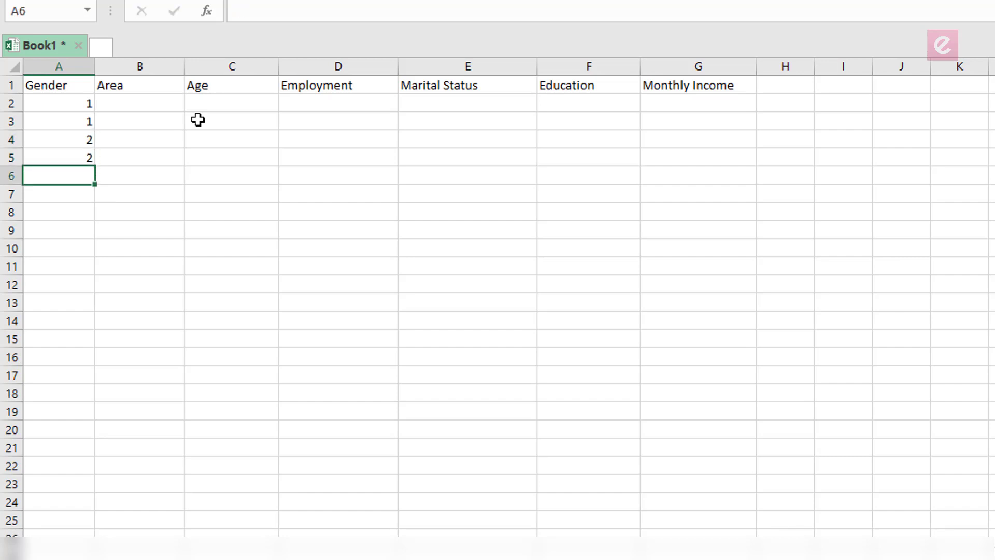
text(1)
key(Return)
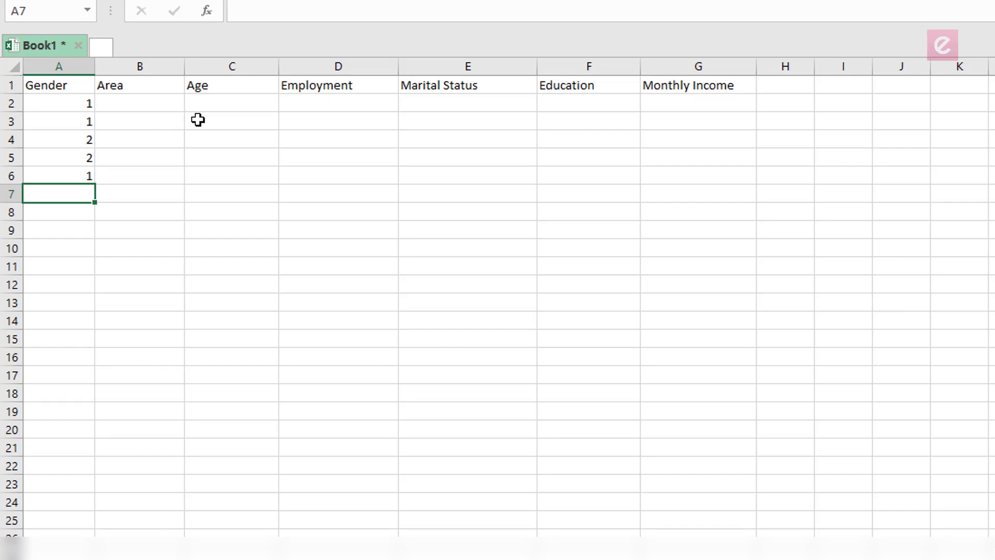
Enter the Area codes 1, 2, 1, 2 and 2 in cells B2 to B6.
key(Up)
key(Up)
key(Up)
key(Up)
key(Up)
key(Right)
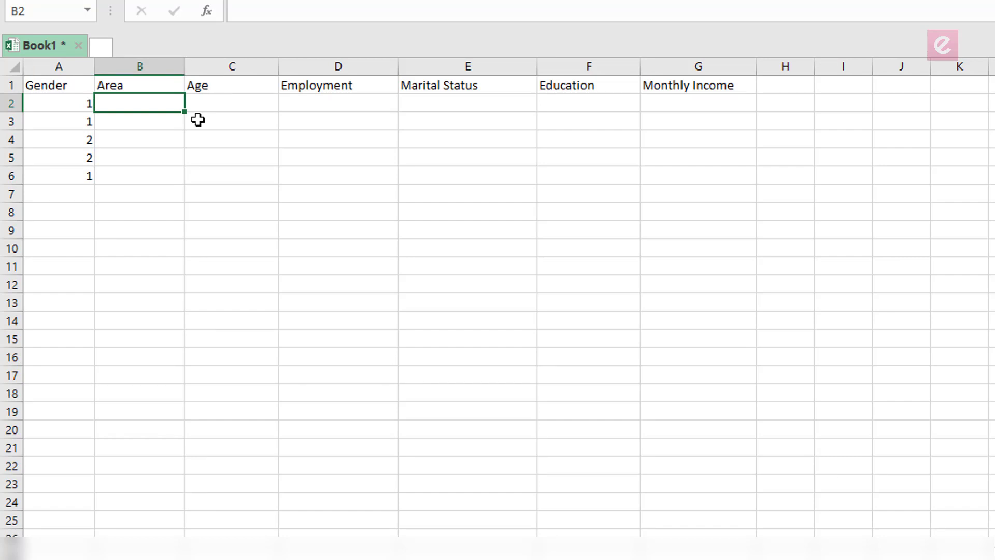
text(1)
key(Return)
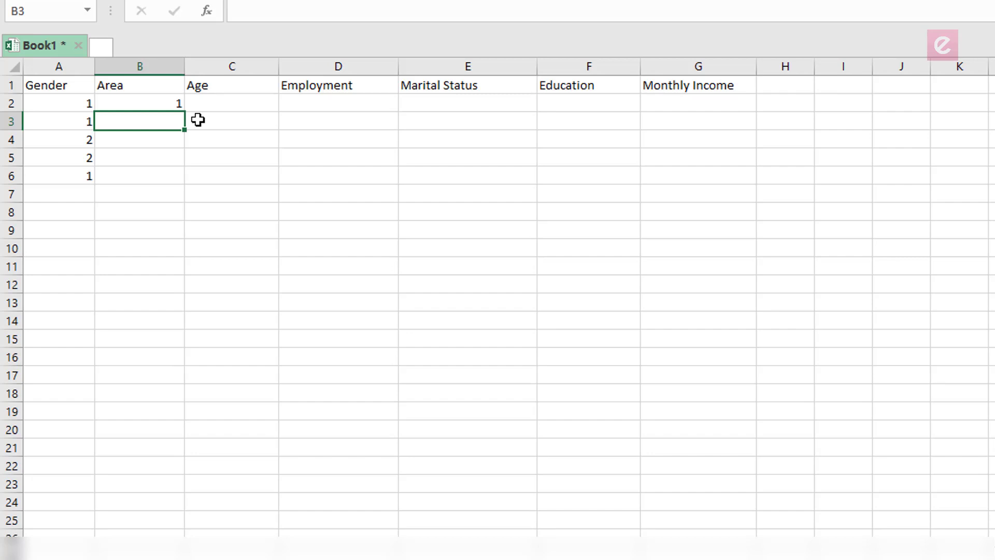
text(2)
key(Return)
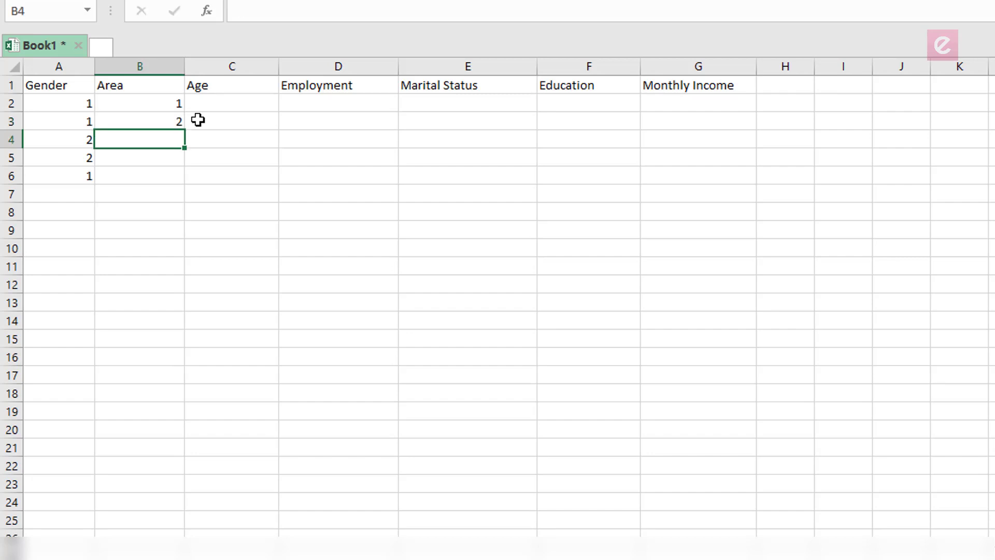
text(1)
key(Return)
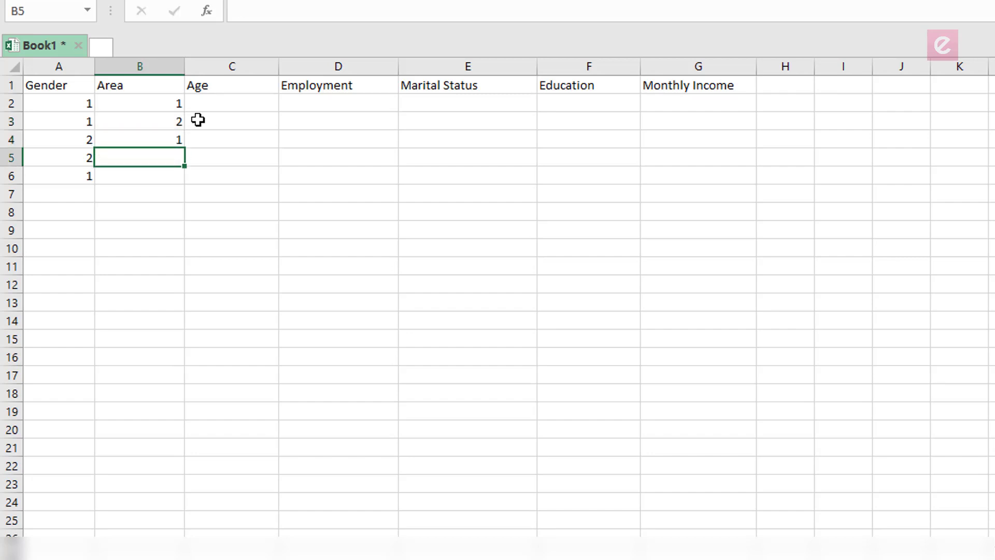
text(2)
key(Return)
text(2)
key(Return)
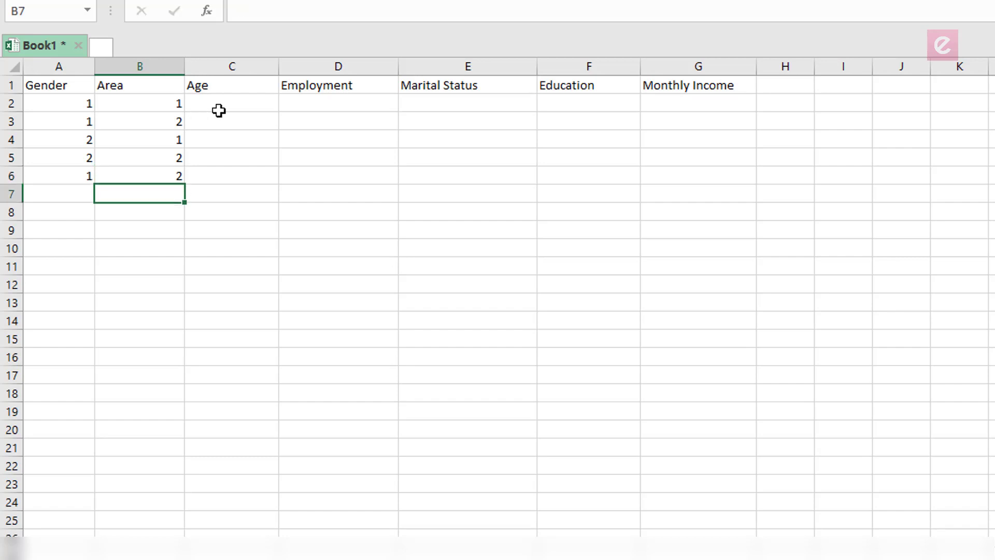
Enter the Age codes 1, 3 and 6 in cells C2 to C4.
click(239, 101)
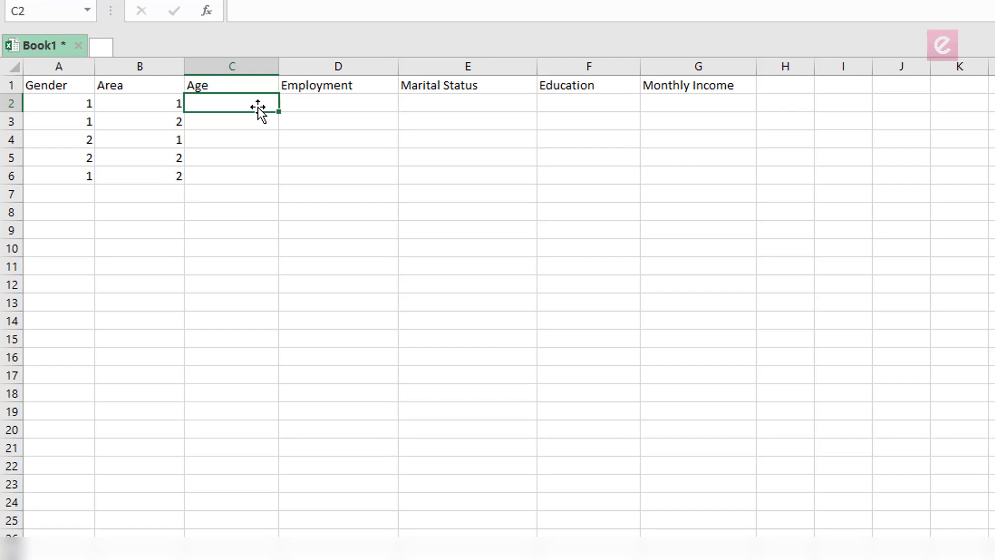
text(1)
key(Return)
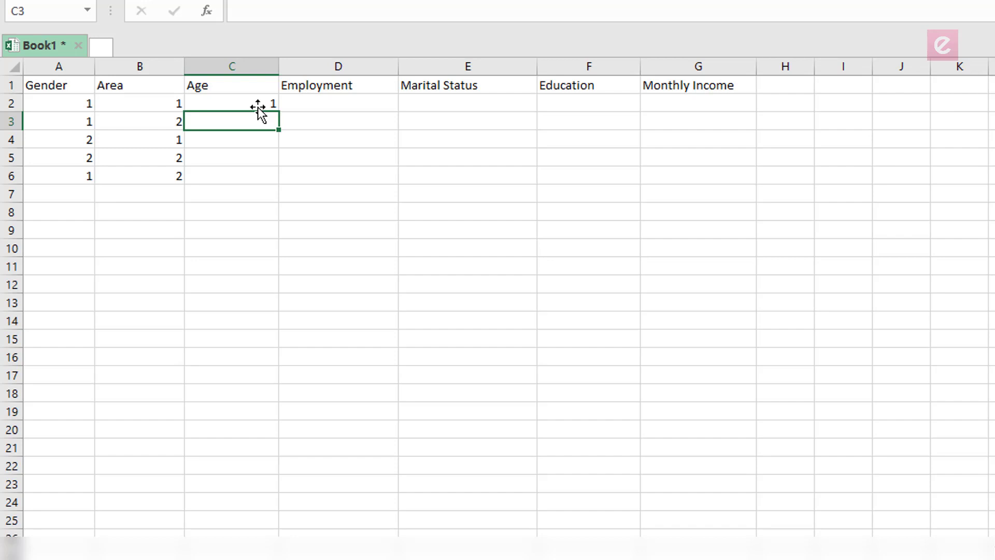
text(3)
key(Return)
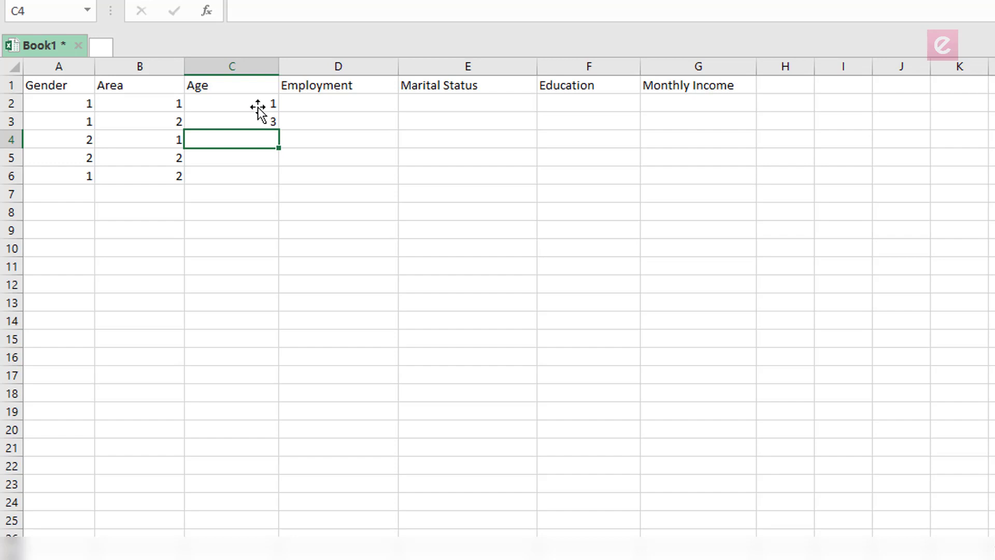
text(6)
key(Return)
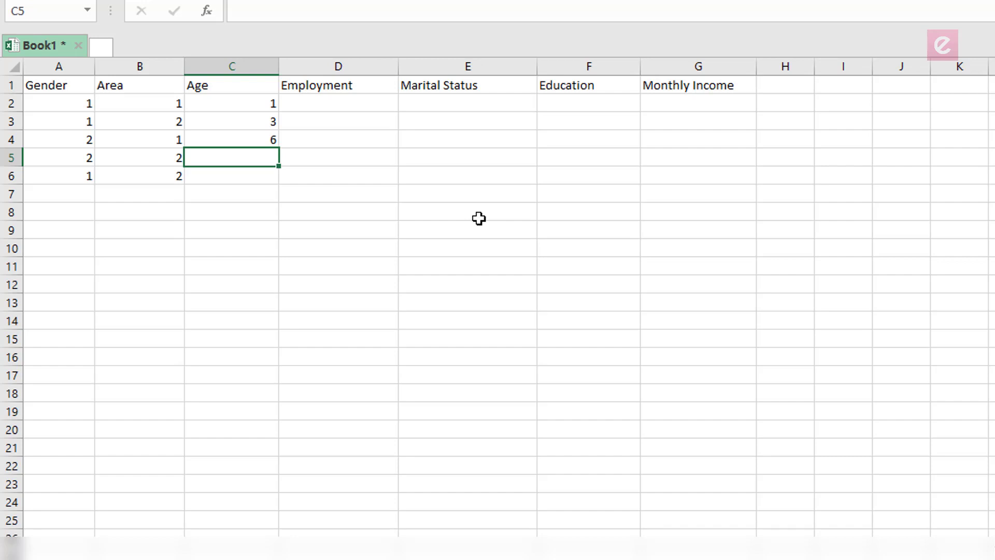
Insert a new column before Gender and give it the header Respondent ID.
click(81, 60)
right_click(81, 60)
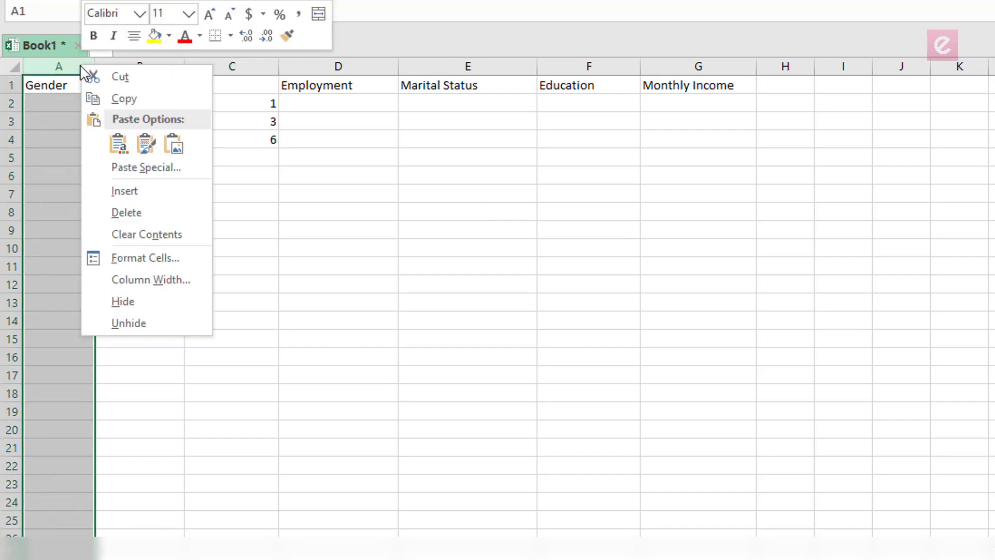
click(162, 196)
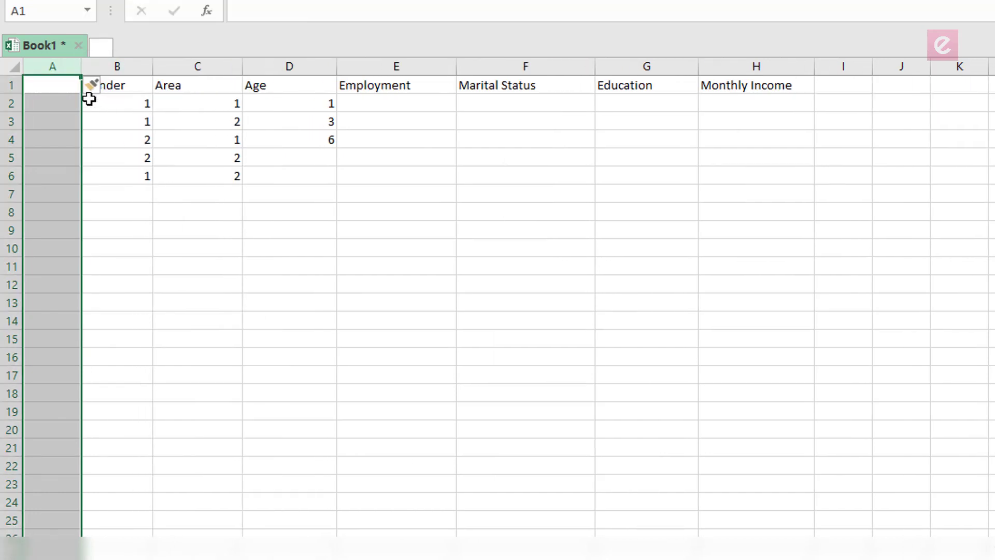
click(70, 83)
text(R)
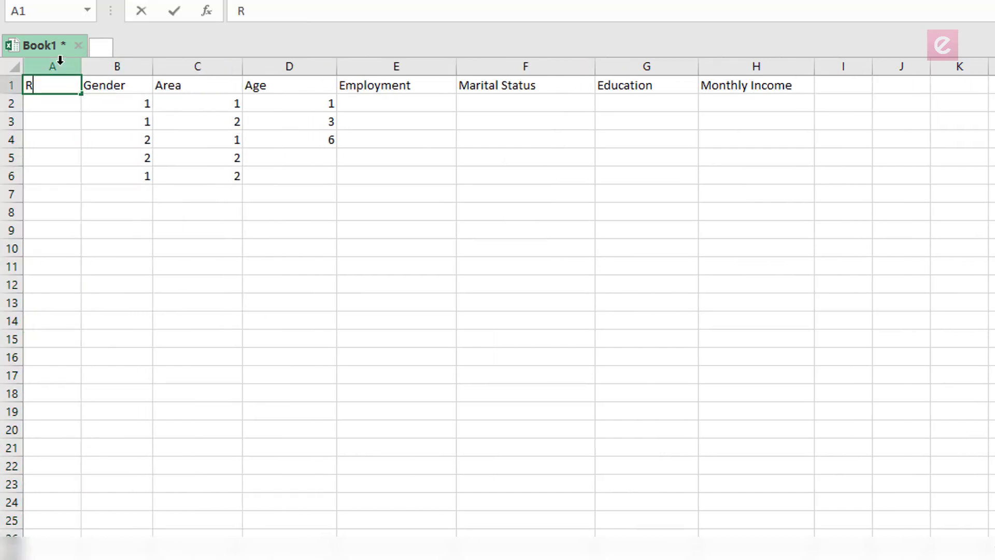
text(espon)
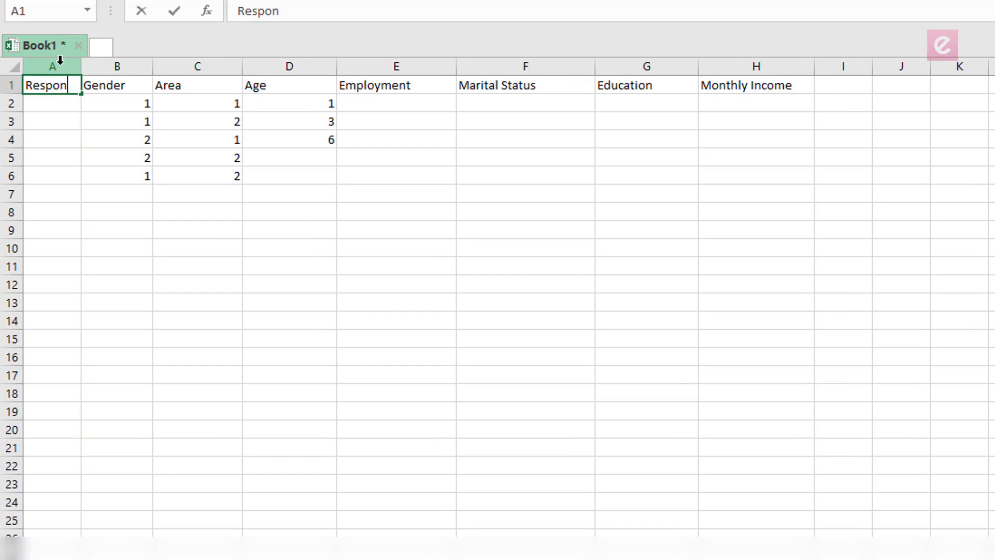
text(dent I)
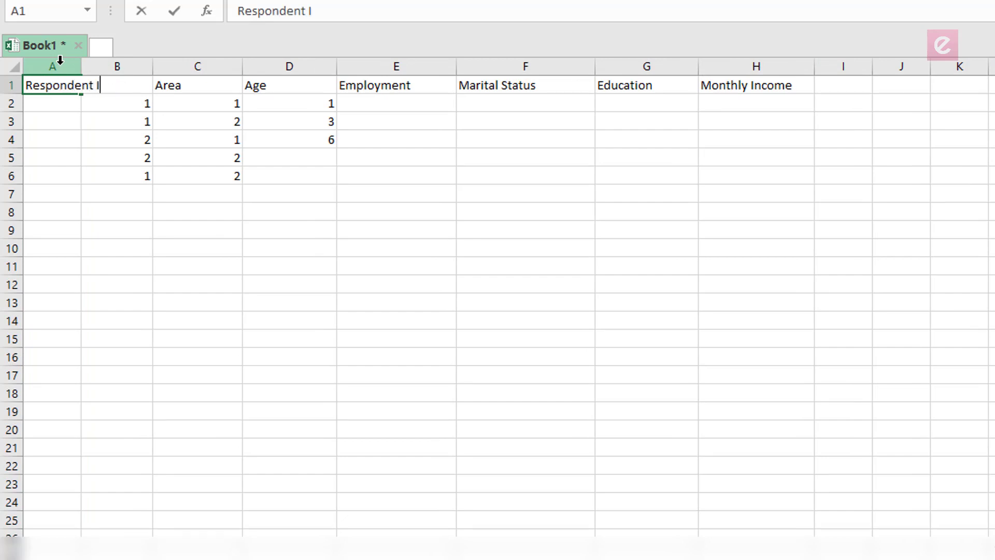
text(D)
key(Return)
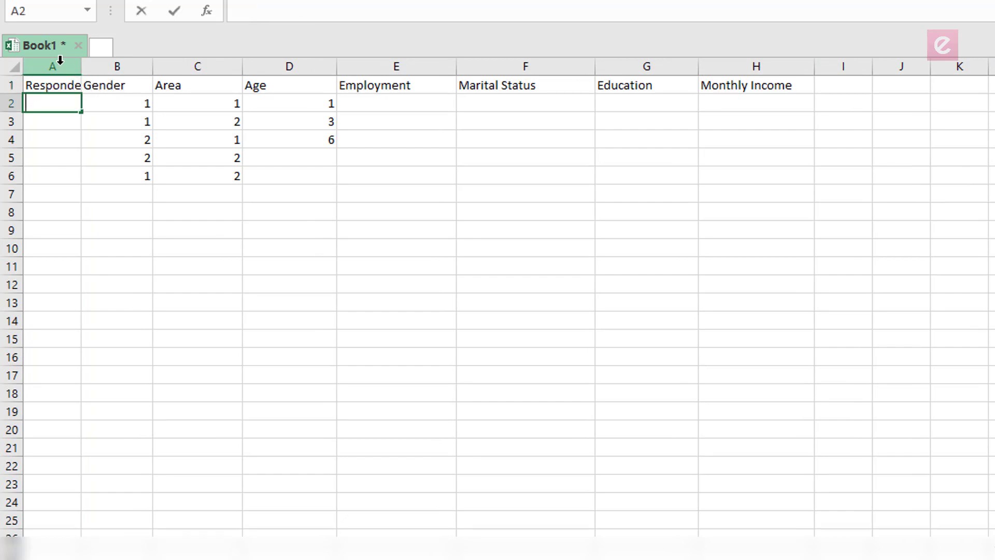
Enter respondent IDs 1 and 2 in A2 and A3 and continue the number series down to 50 in A51.
text(1)
key(Return)
text(2)
key(Return)
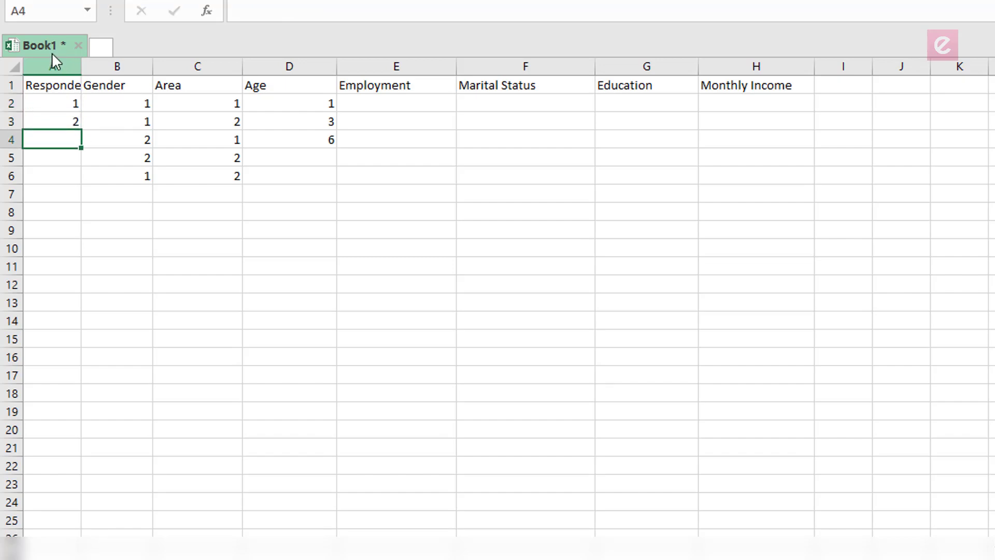
click(72, 124)
drag(81, 130, 80, 270)
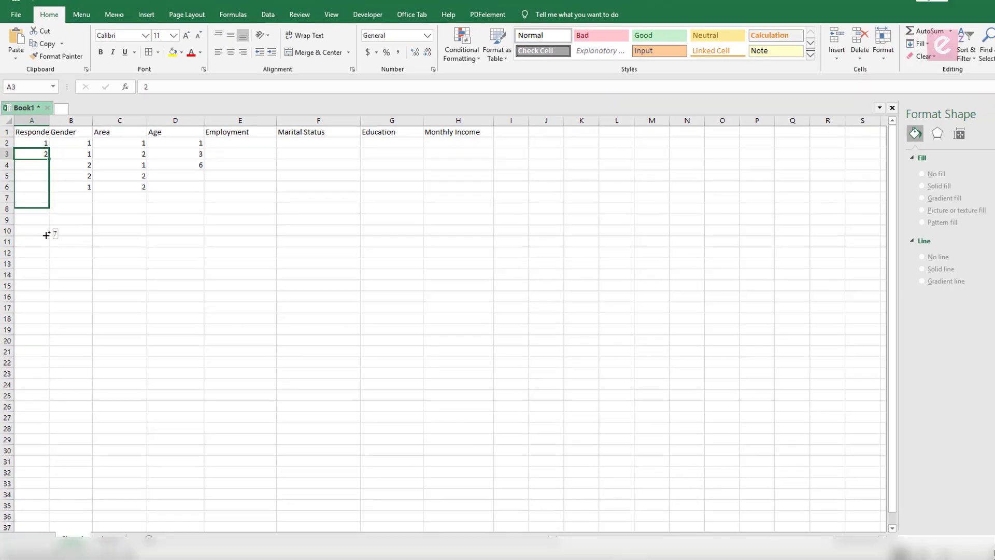
drag(45, 241, 53, 498)
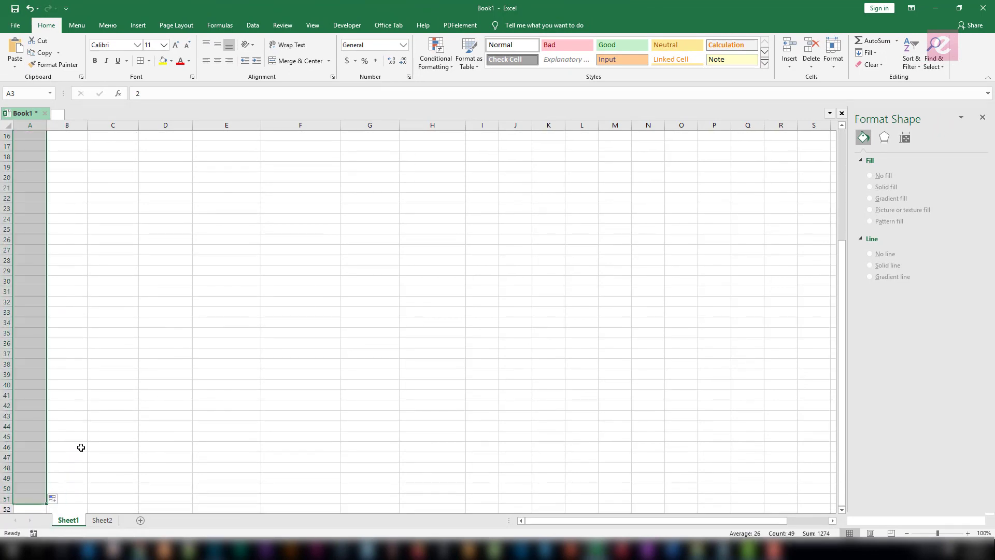
scroll(126, 314, up, 5)
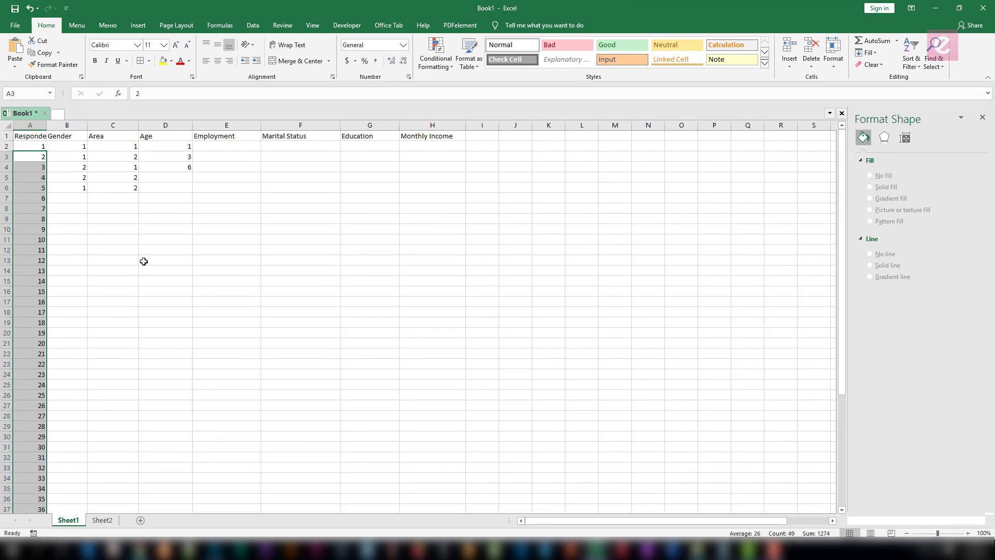
click(143, 259)
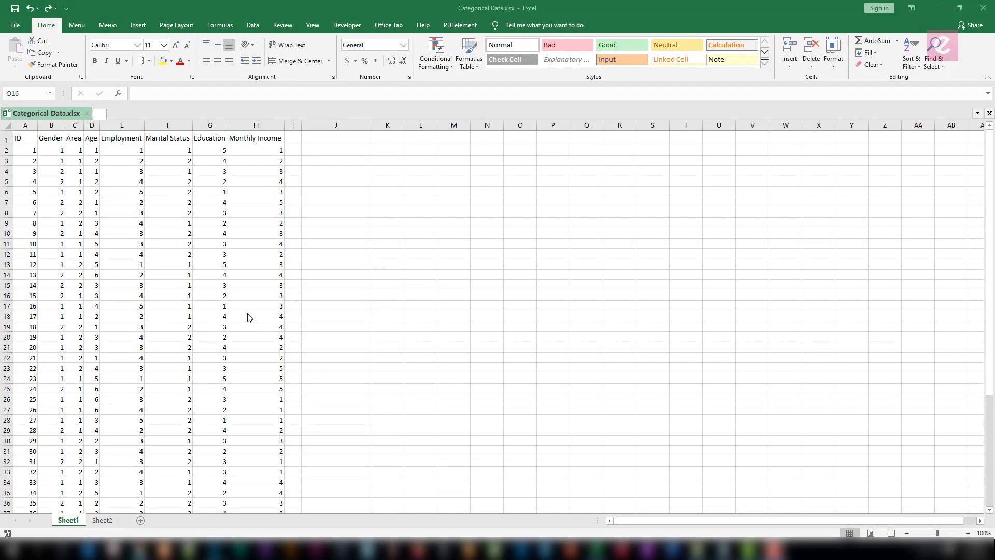
Examine the coded responses in Categorical Data.xlsx from the first respondent down to the last row.
click(495, 289)
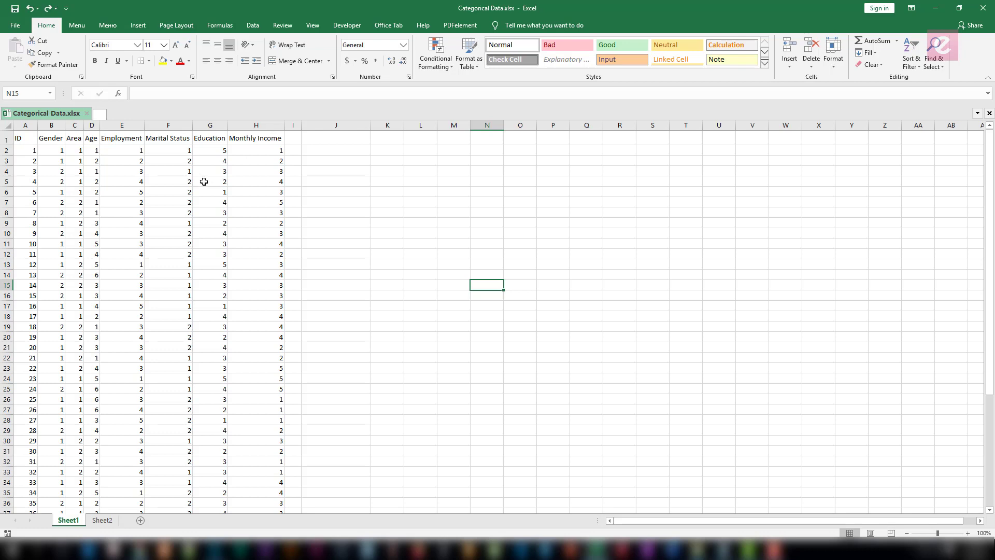
scroll(203, 182, down, 8)
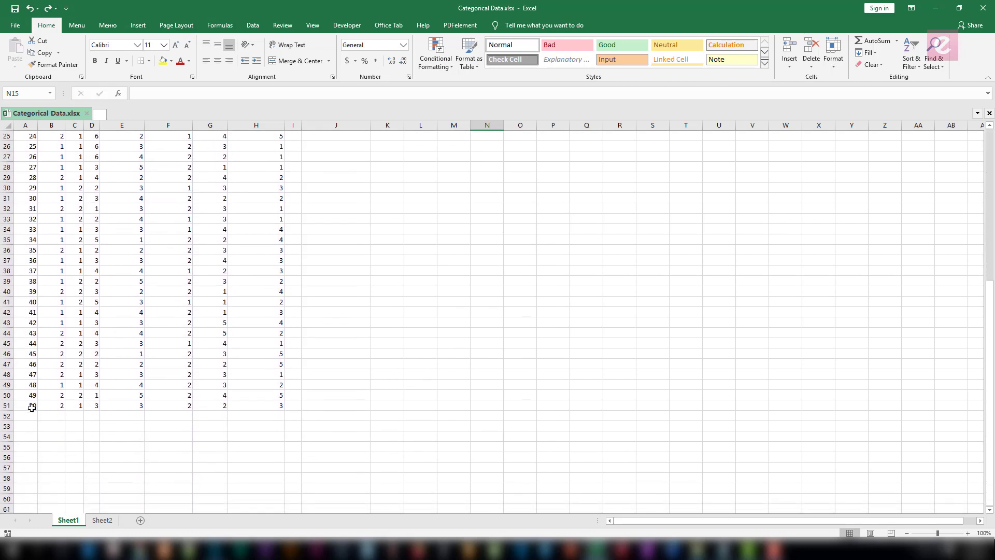
drag(32, 408, 275, 406)
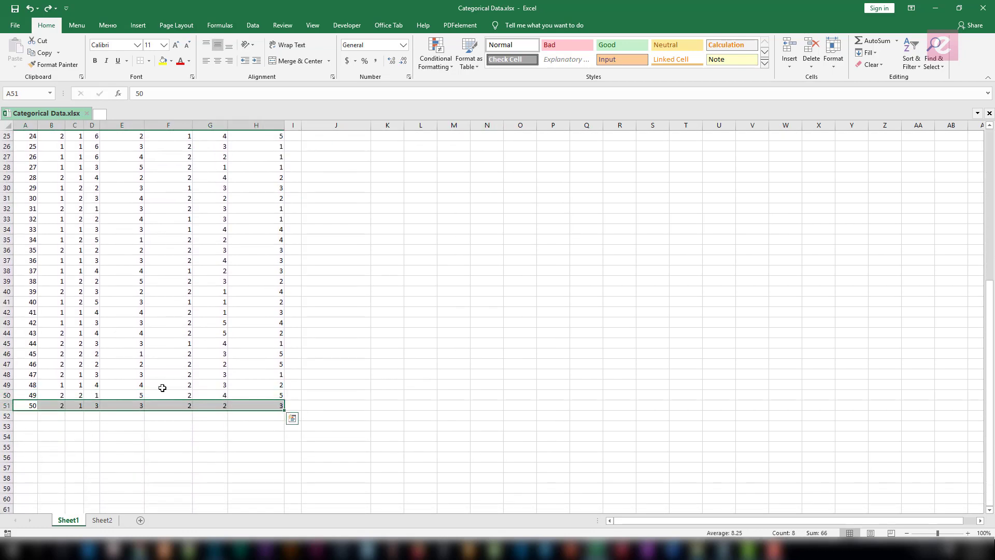
scroll(97, 280, up, 8)
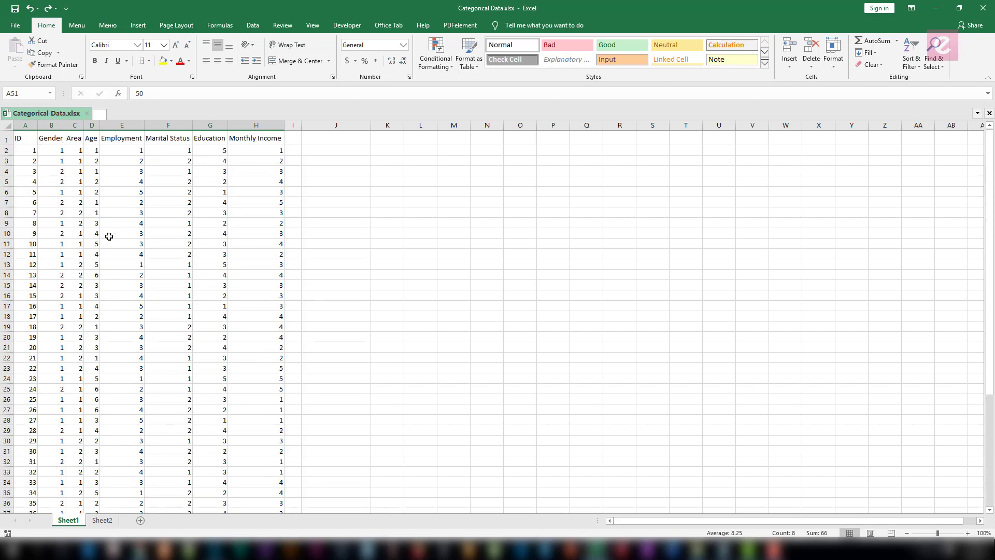
click(342, 192)
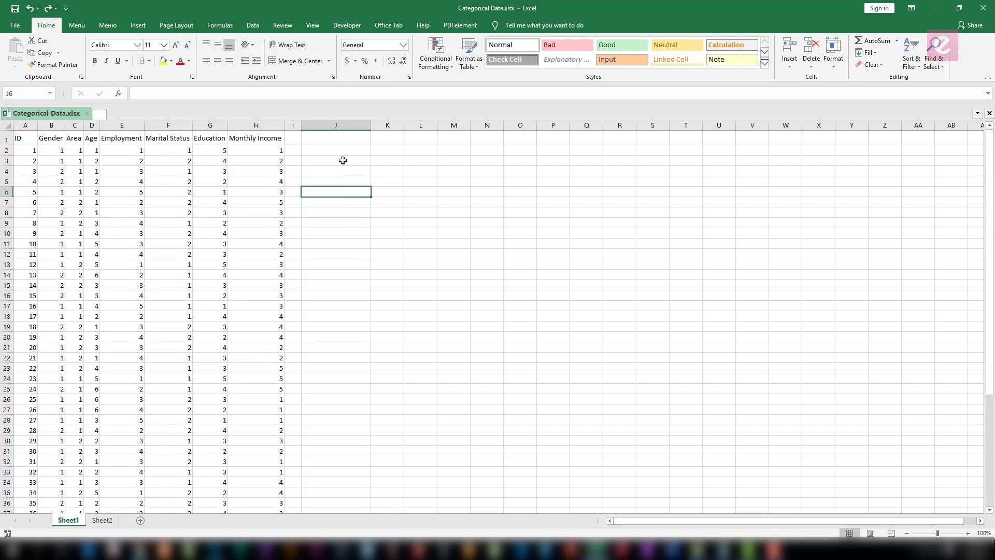
Enter the header Gender in J1 with the codes 1 and 2 below it in J2 and J3.
click(343, 139)
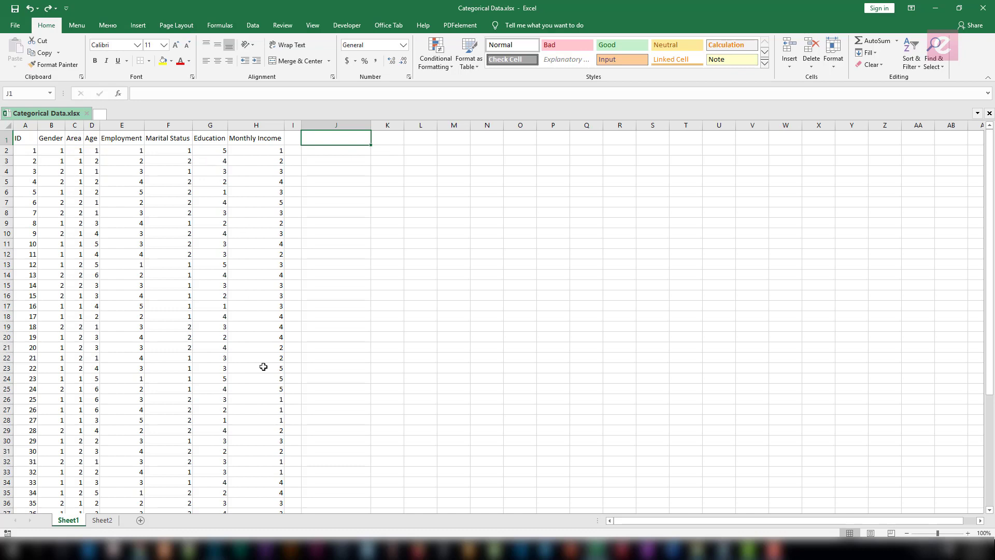
click(364, 148)
drag(304, 128, 302, 128)
click(356, 137)
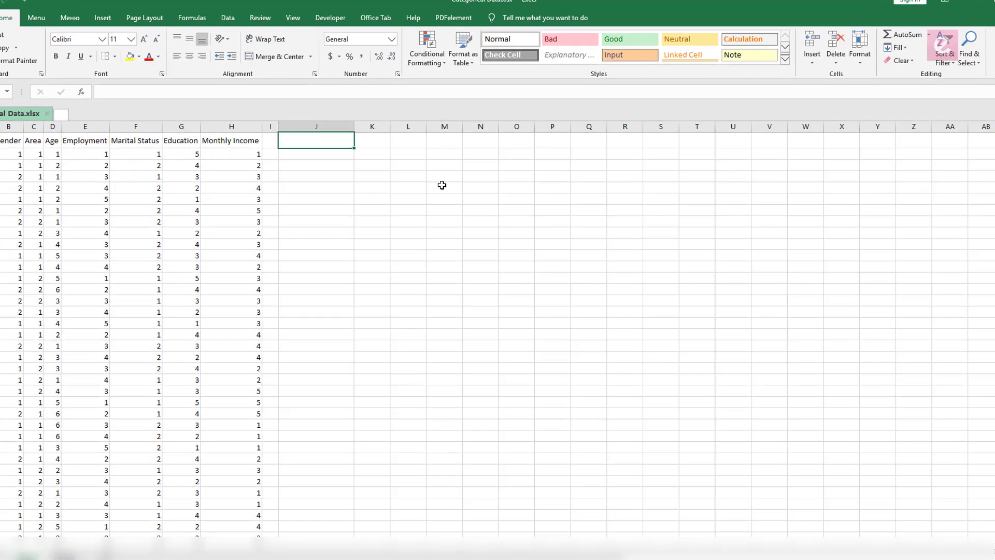
text(Gender)
key(Return)
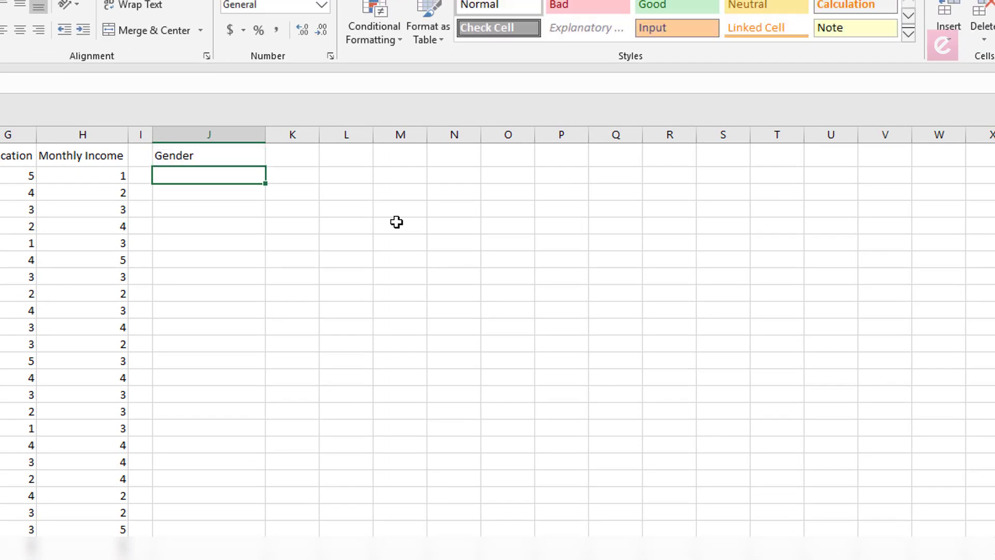
text(1)
key(Return)
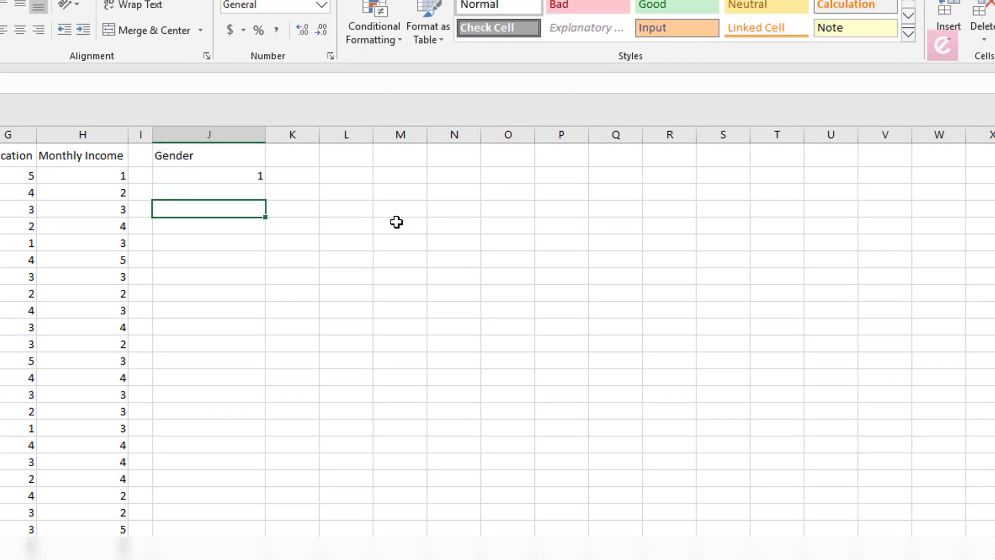
text(2)
key(Return)
click(229, 174)
click(233, 189)
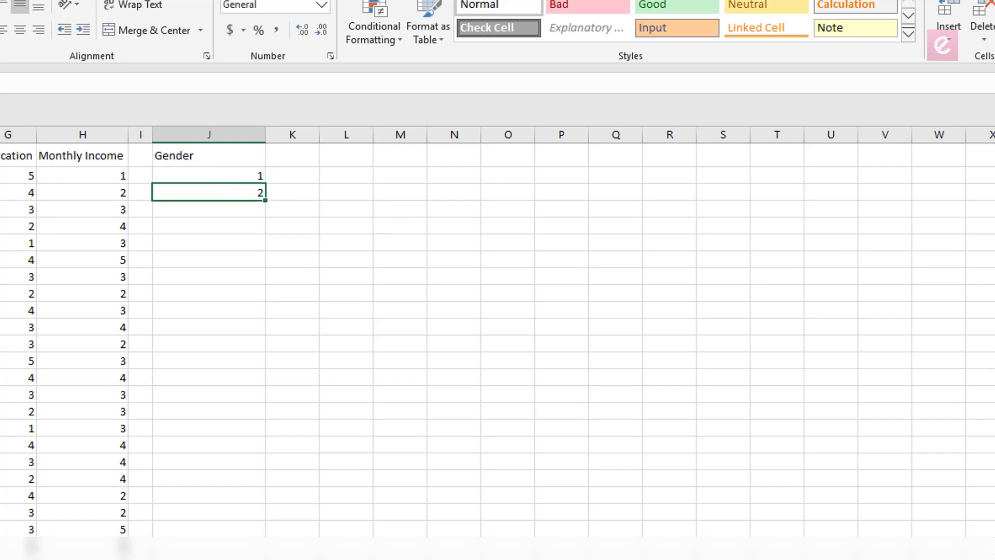
Add the header Frequency in K1 and widen column K to fit it.
click(300, 157)
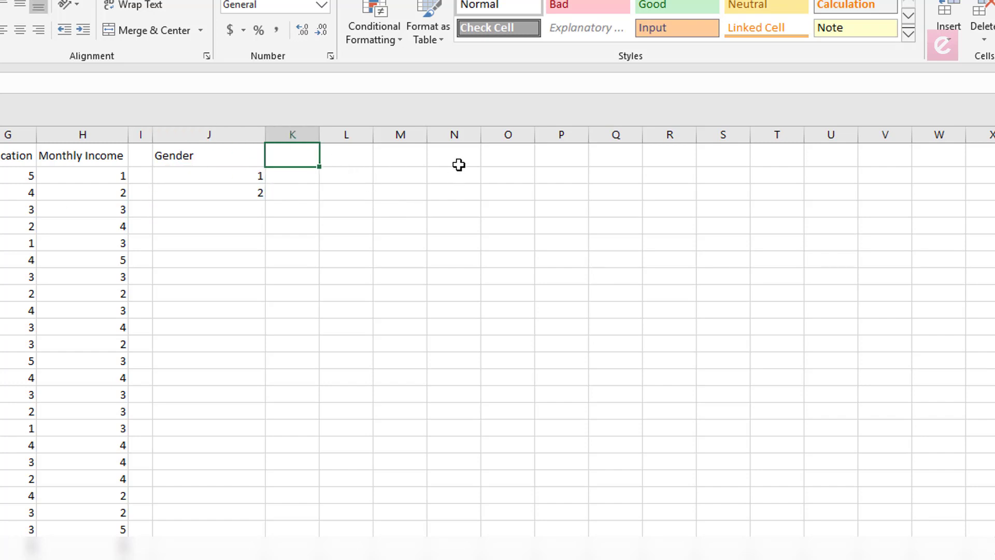
text(Frequency)
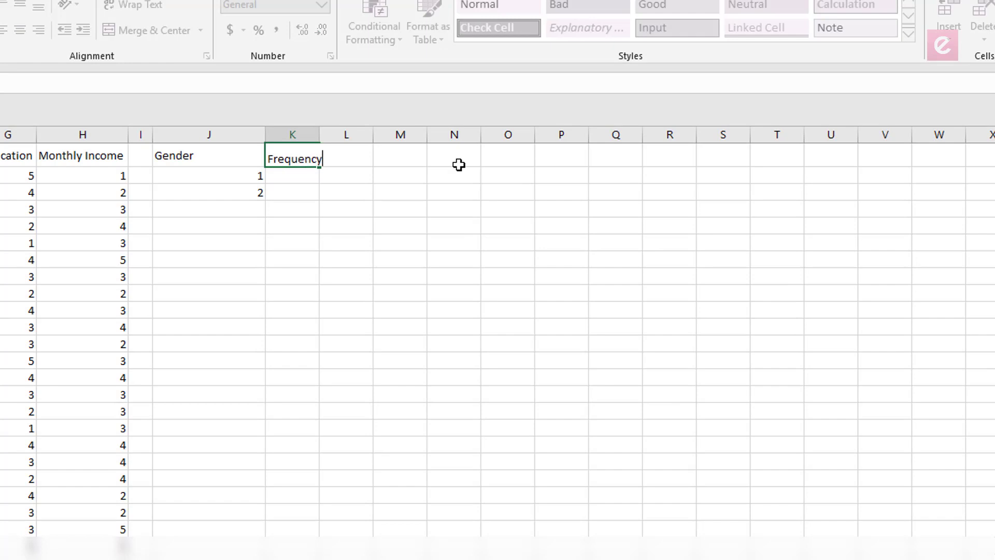
key(Return)
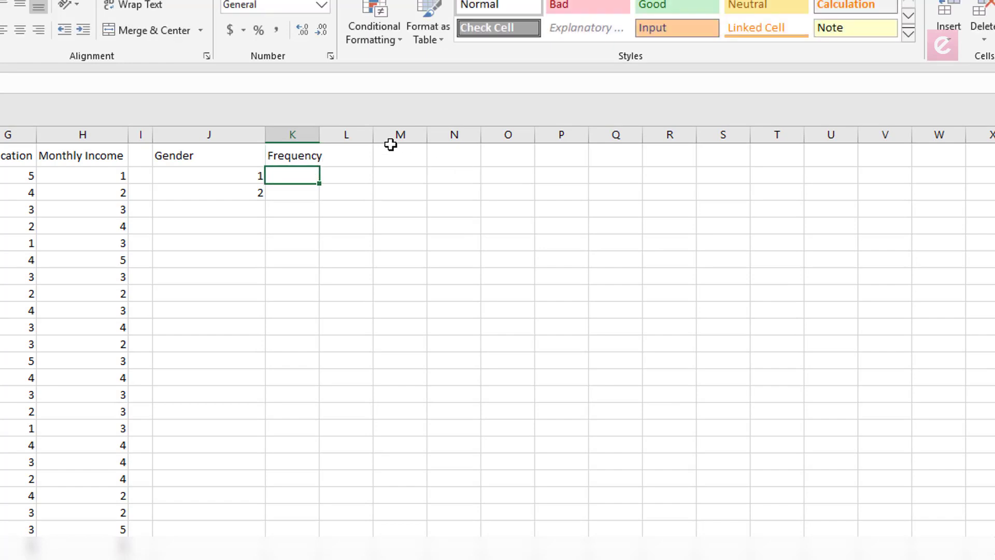
drag(320, 134, 364, 171)
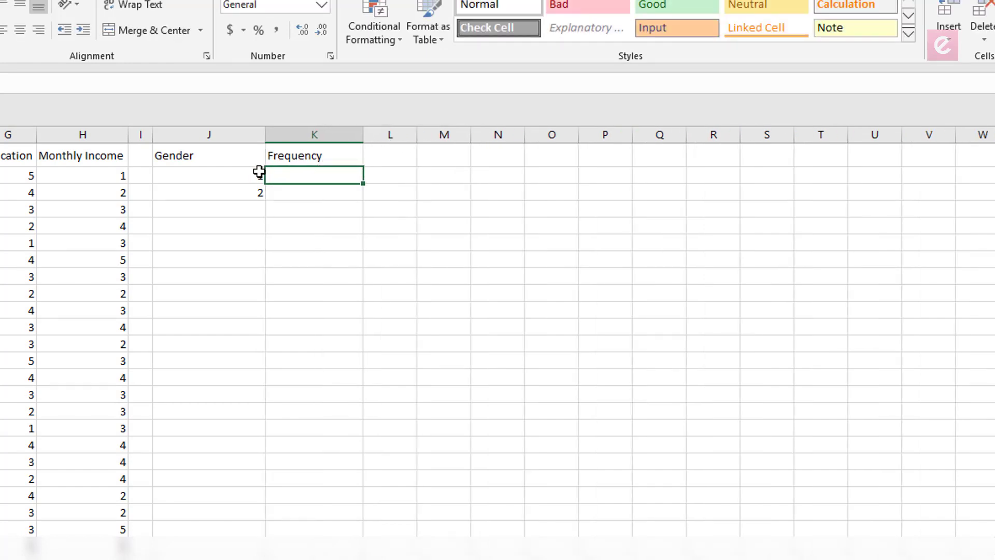
click(299, 187)
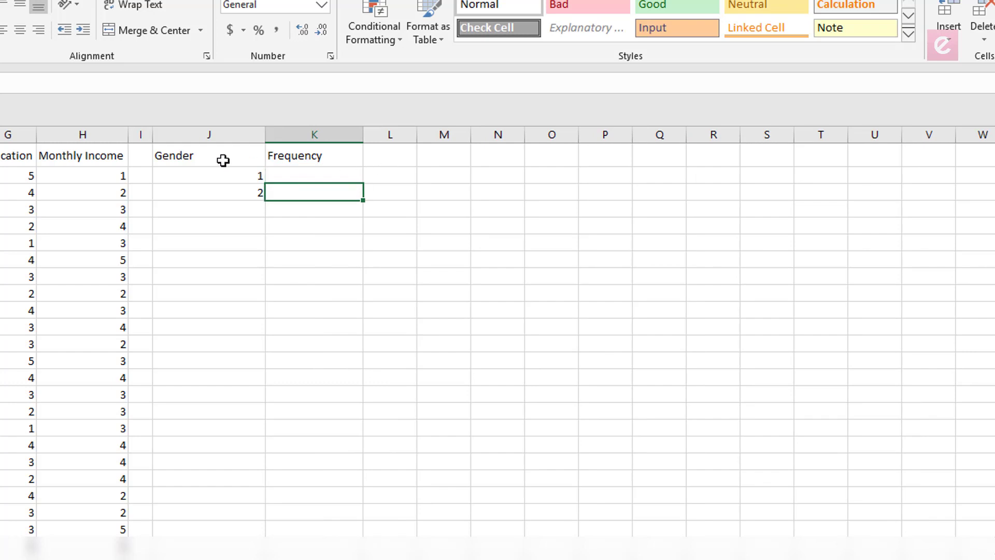
Enter the header Area in L1 with the codes 1 and 2 below it in L2 and L3.
click(409, 154)
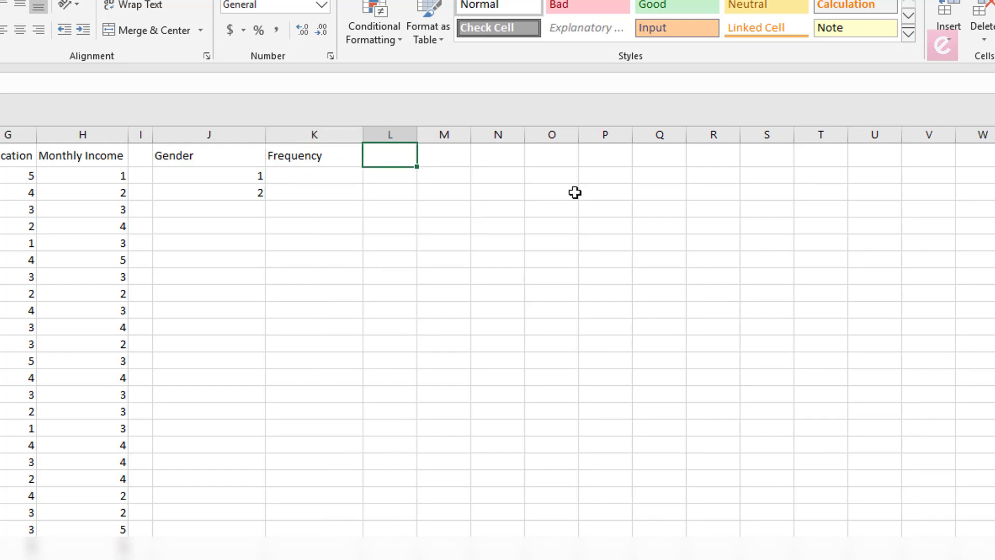
text(Area)
key(Return)
text(1)
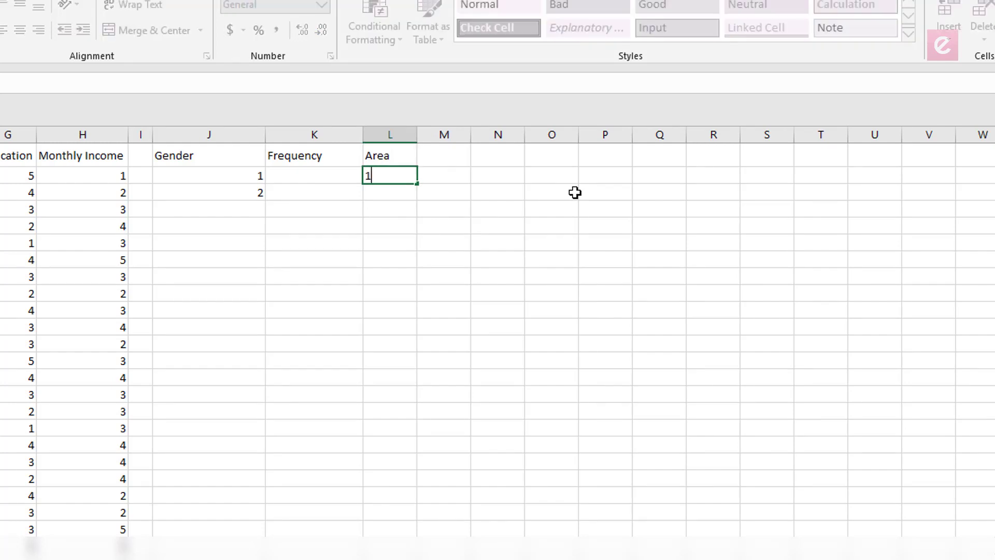
key(Return)
text(2)
key(Return)
click(410, 176)
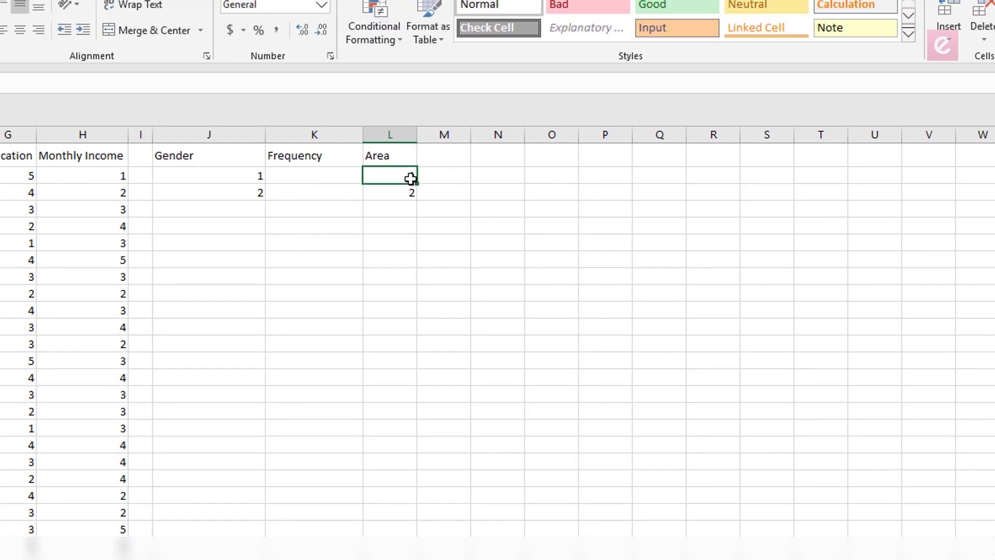
click(408, 193)
key(Delete)
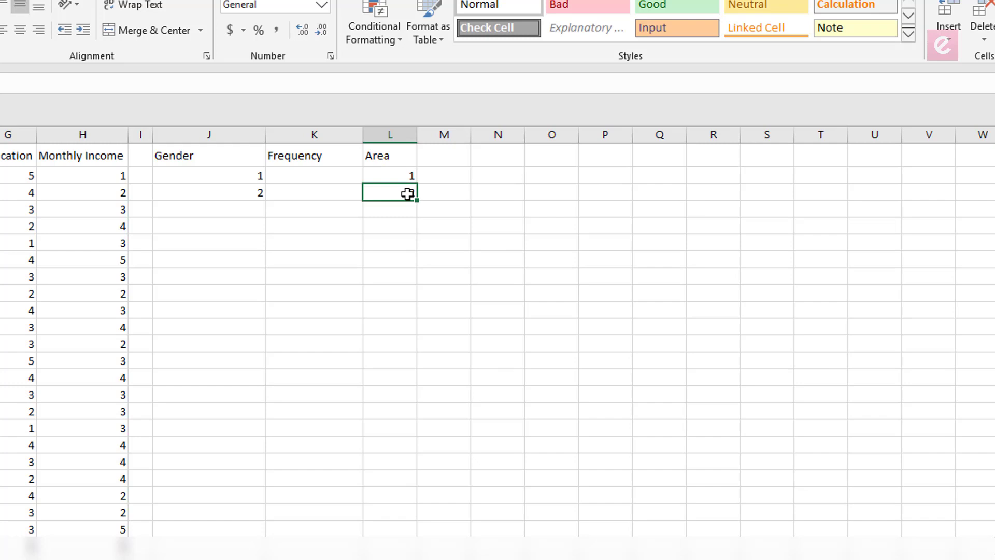
key(ctrl+z)
Enter the header Age in M1 with the codes 1 to 6 below it in M2 to M7.
click(461, 154)
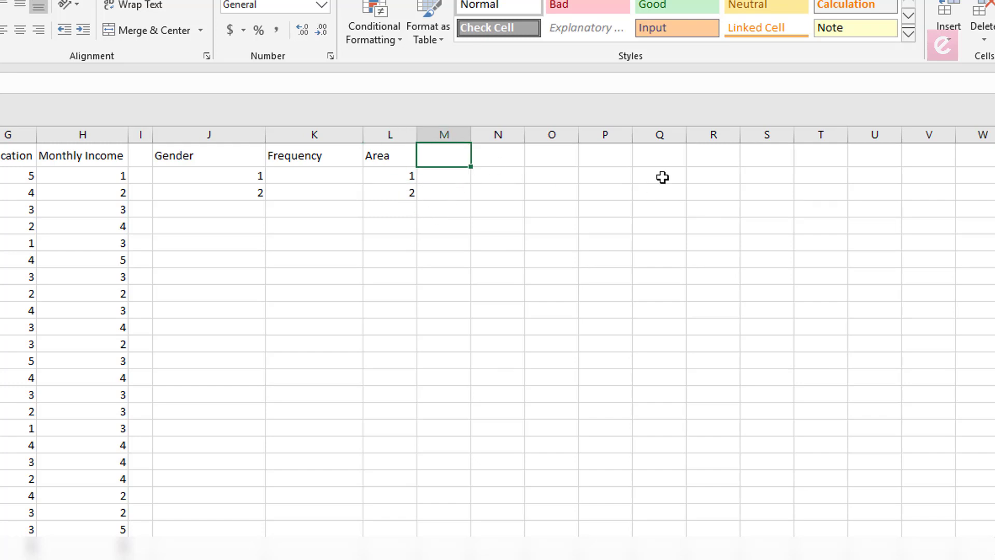
text(Age)
key(Return)
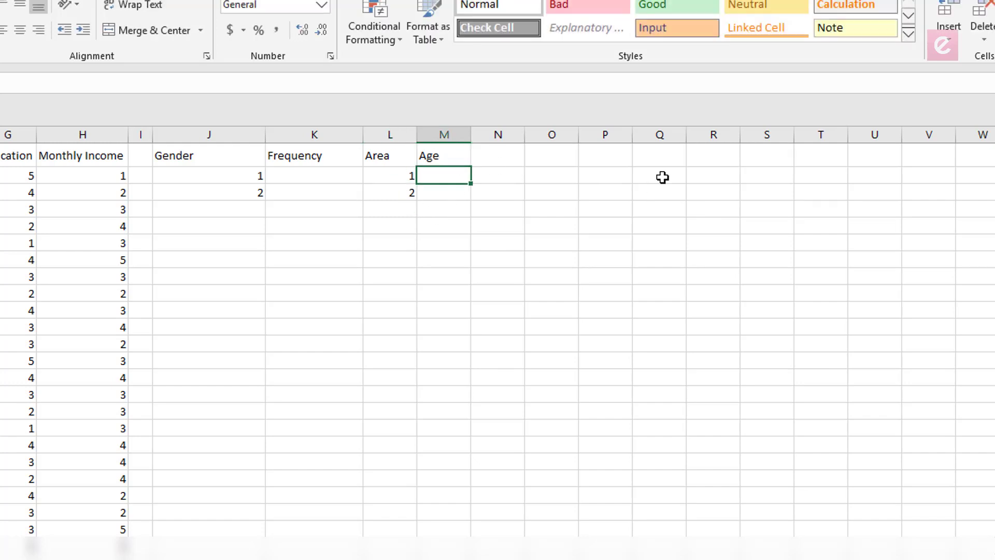
text(1)
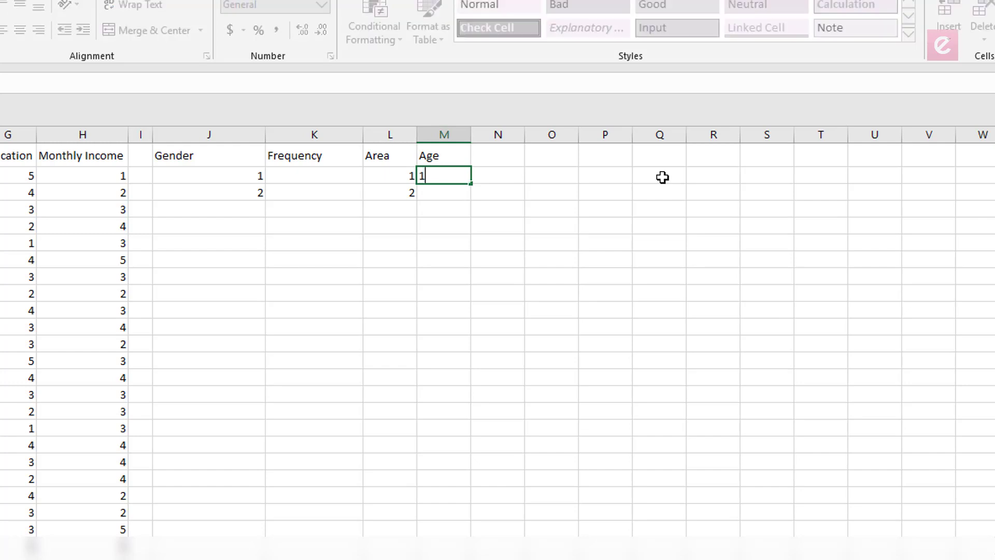
key(Return)
text(2)
key(Return)
text(3)
key(Return)
text(4 5)
key(Return)
text(6)
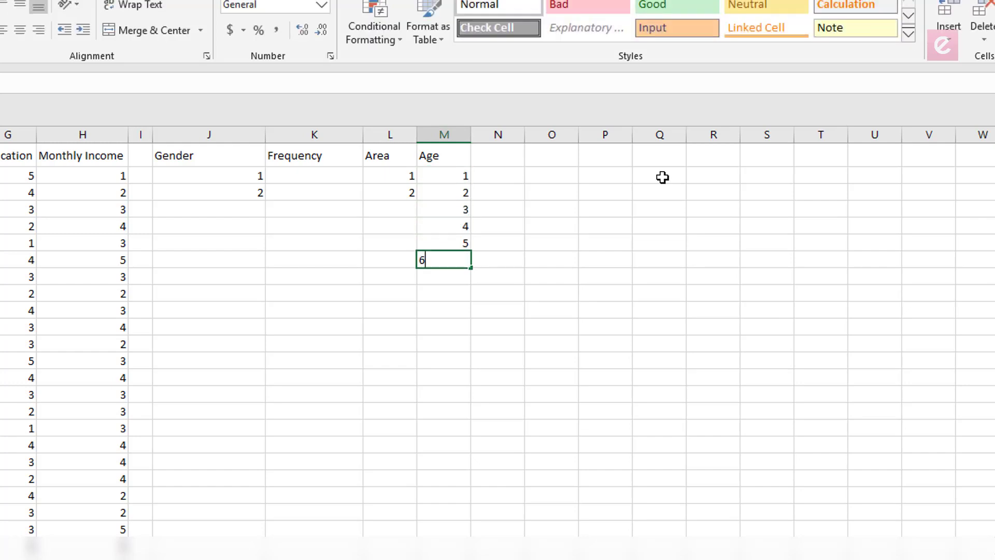
key(Return)
click(448, 176)
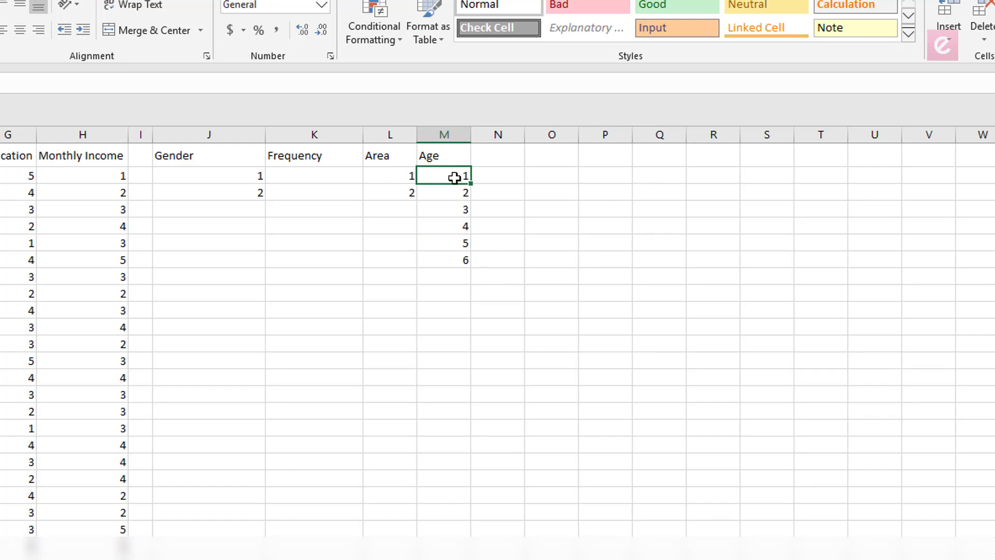
click(454, 191)
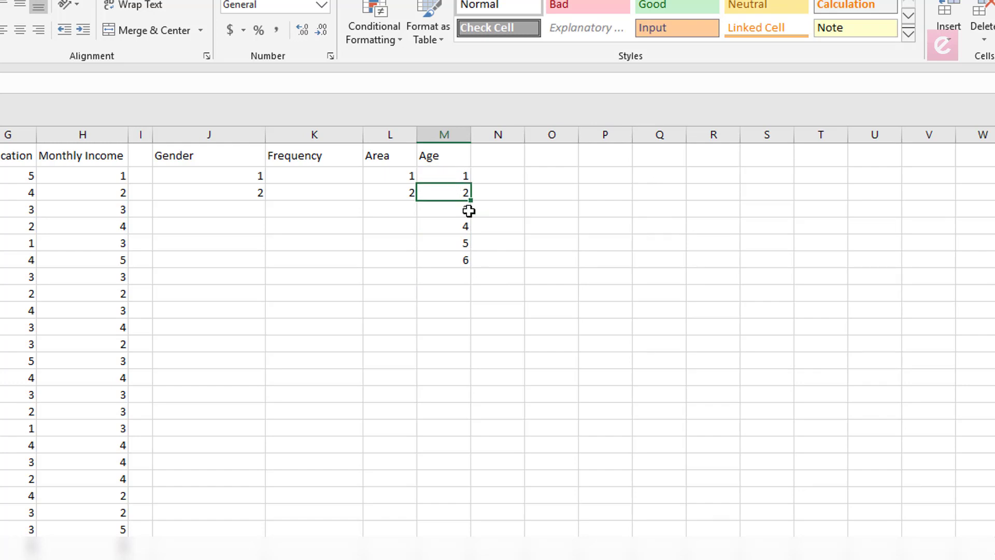
click(456, 210)
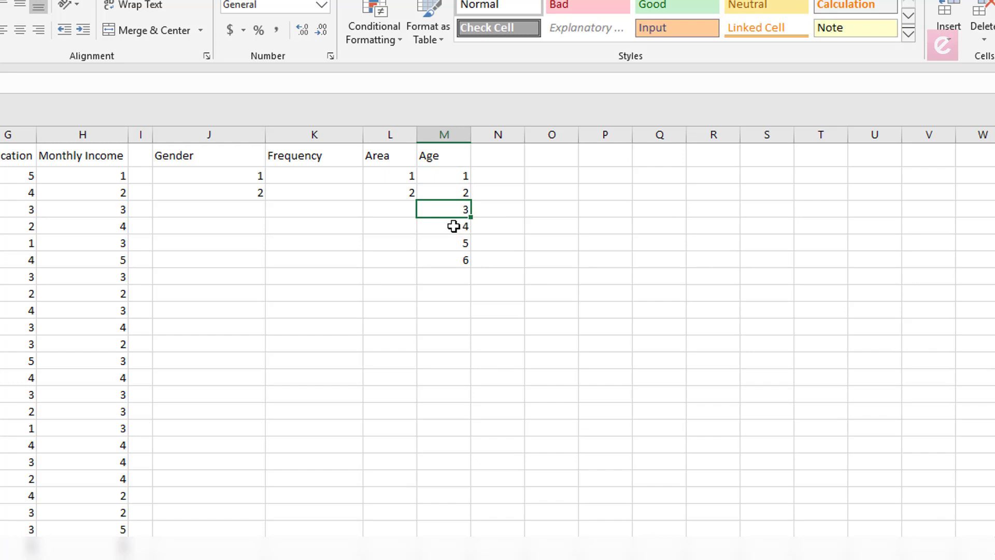
click(454, 226)
click(455, 245)
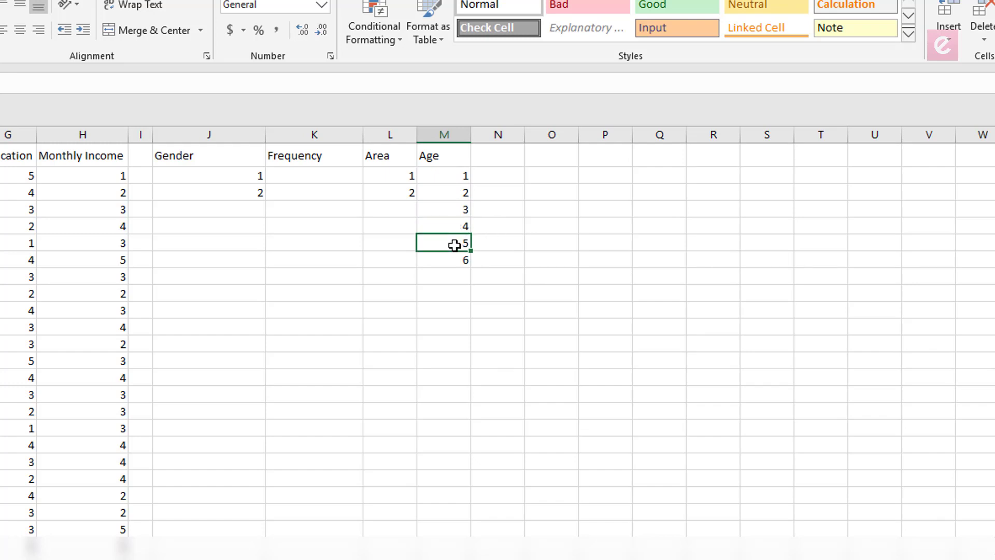
click(465, 259)
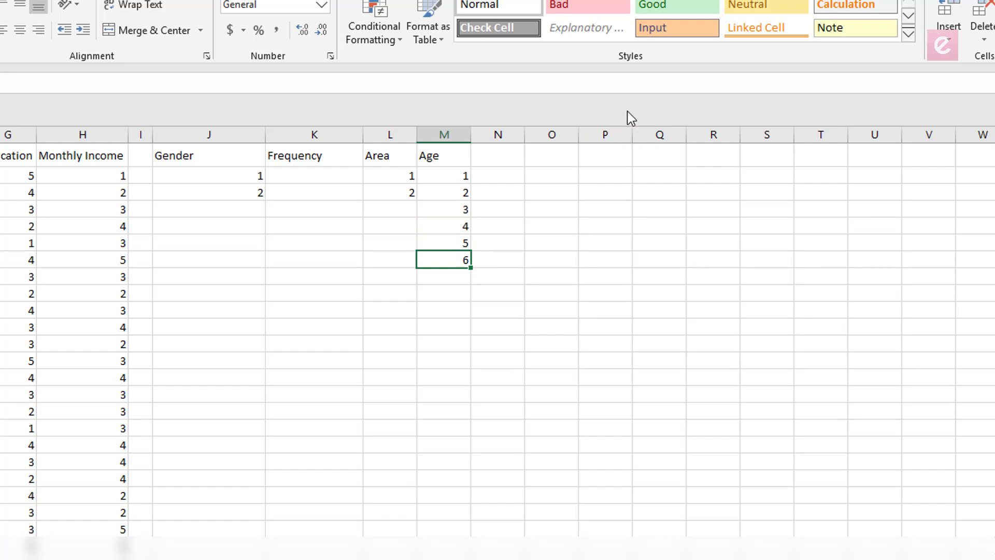
Insert a blank column before Age, enter the header Frequency in M1 and widen column M to fit it.
click(499, 156)
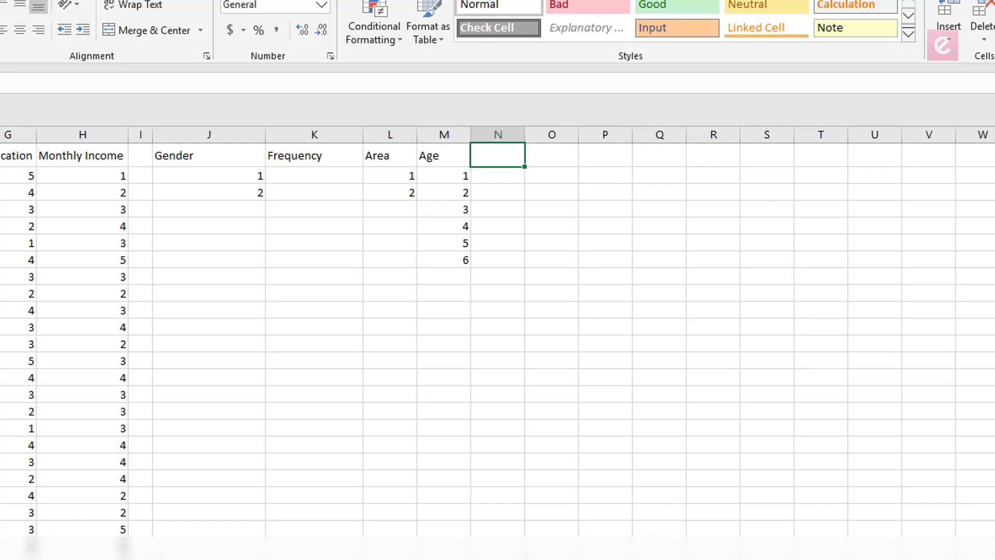
click(454, 134)
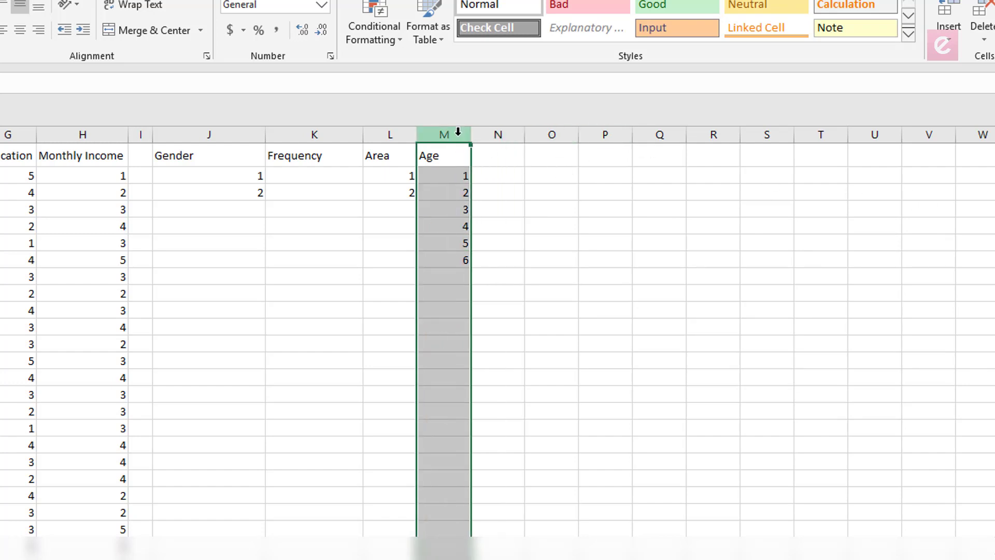
right_click(456, 135)
click(512, 248)
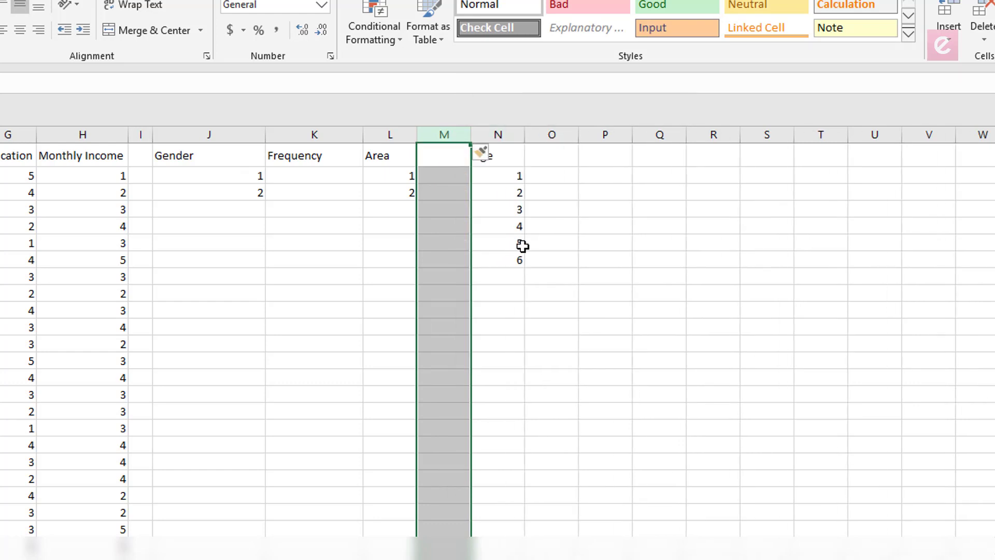
click(443, 150)
text(Fre)
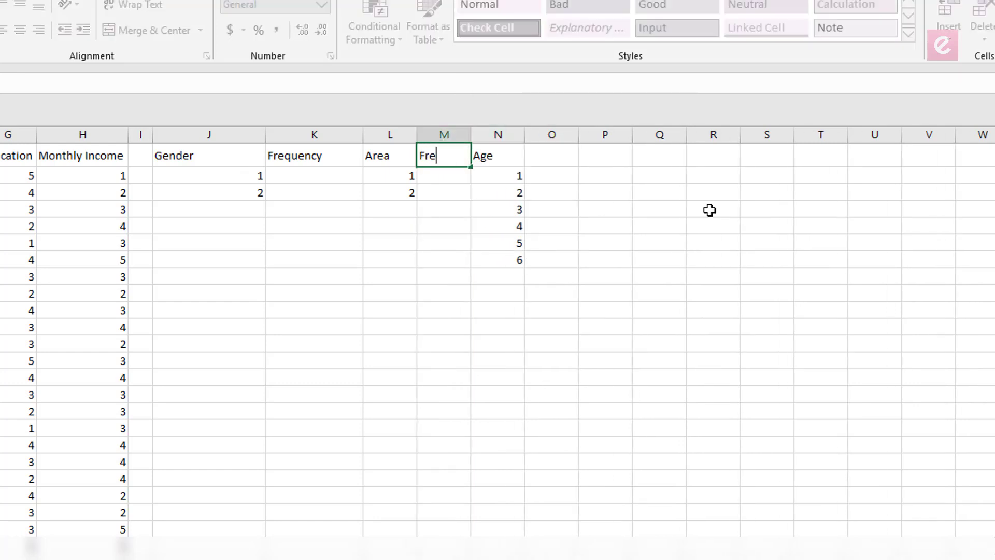
text(quency)
key(Return)
drag(472, 133, 494, 136)
Enter the header Frequency in O1 and widen column O to fit it.
click(573, 160)
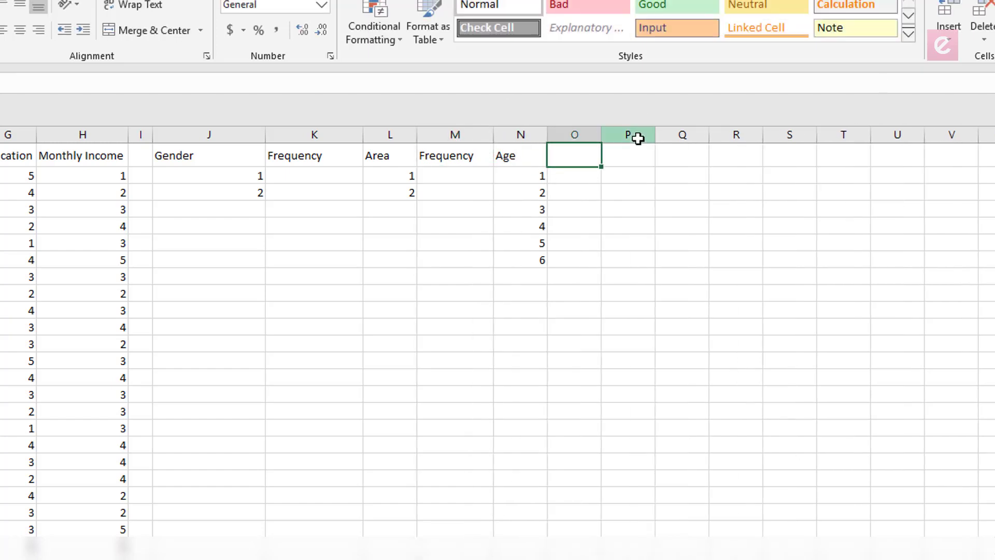
text(Frequenc)
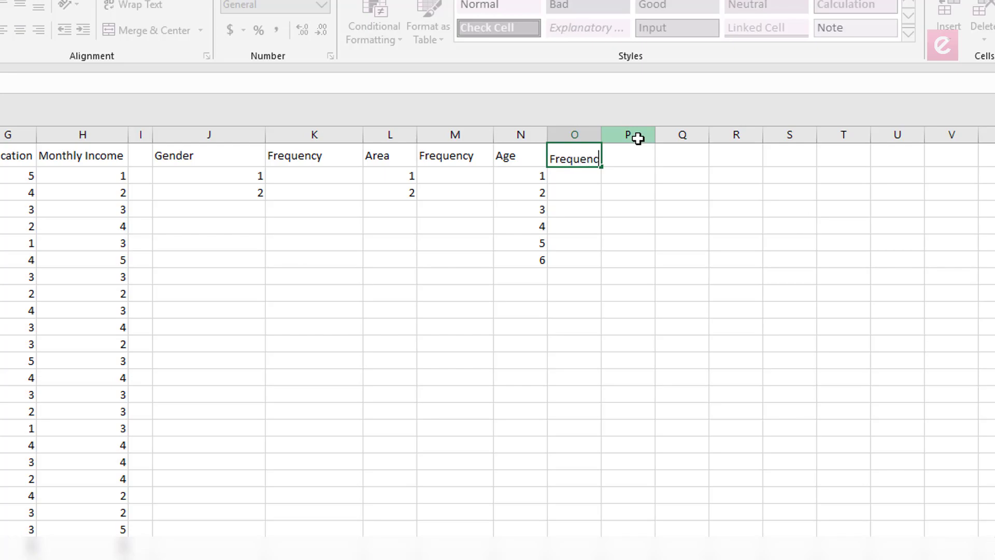
text(y)
key(Return)
drag(600, 139, 612, 139)
Enter the header Status in P1 with the codes 1 to 5 below it, and a Frequency header in Q1 with column Q fitted.
click(641, 156)
text(Status)
key(Return)
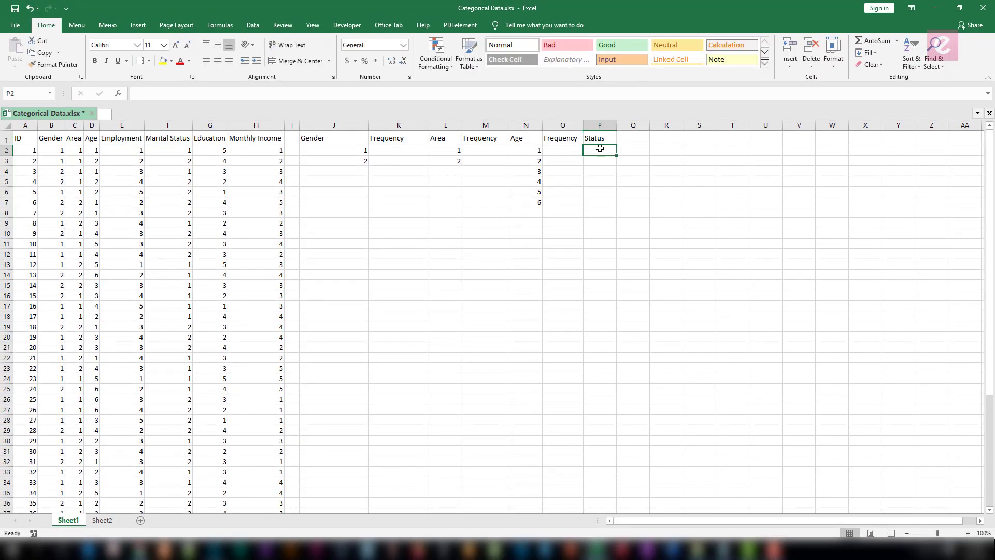
text(1 2 3 4 5)
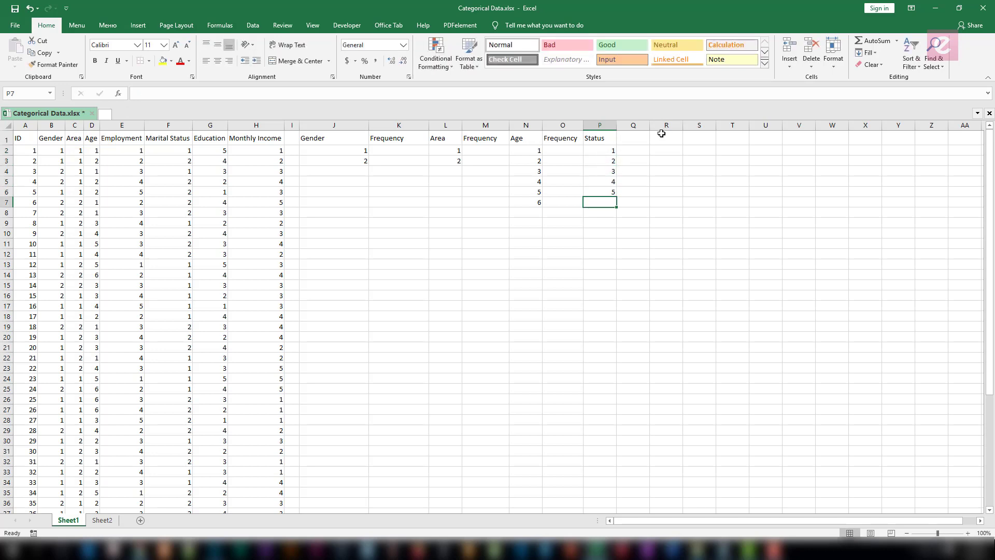
click(643, 138)
text(Frequency)
key(Tab)
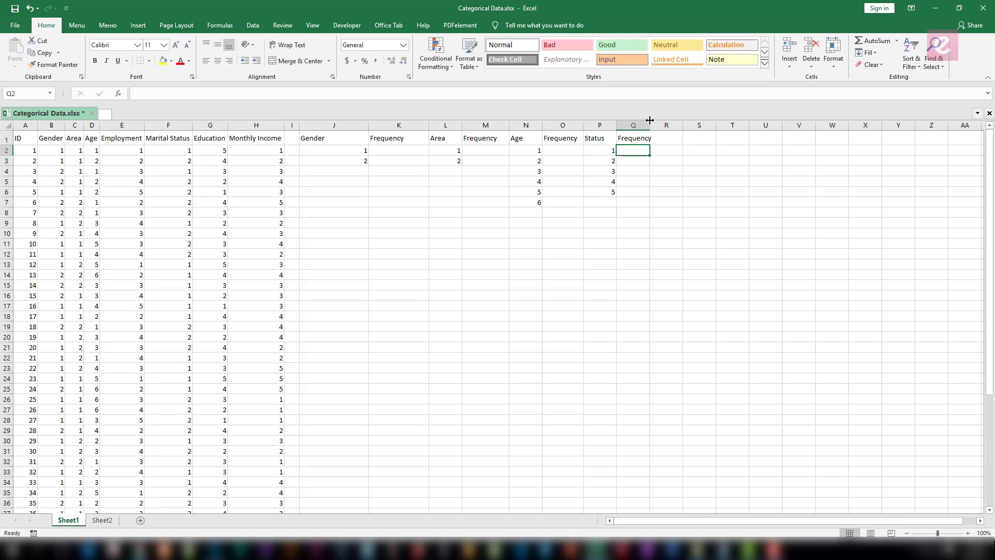
double_click(650, 126)
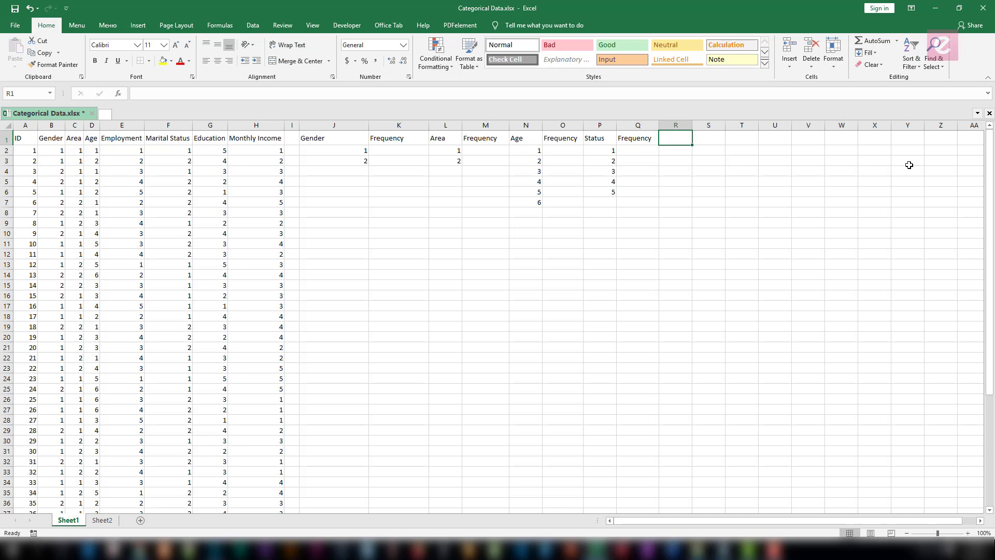
Enter the header Marital Status in R1 with the codes 1 and 2 below it, and fit column R to the header.
text(Marital Stat)
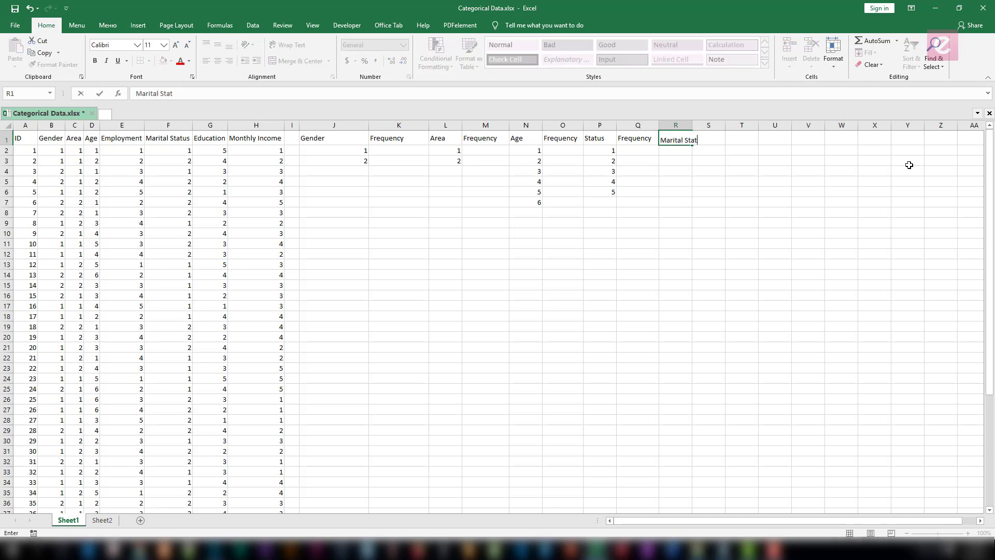
text(us)
key(Return)
text(1)
key(Return)
text(2)
key(Up)
key(Up)
key(Right)
double_click(693, 126)
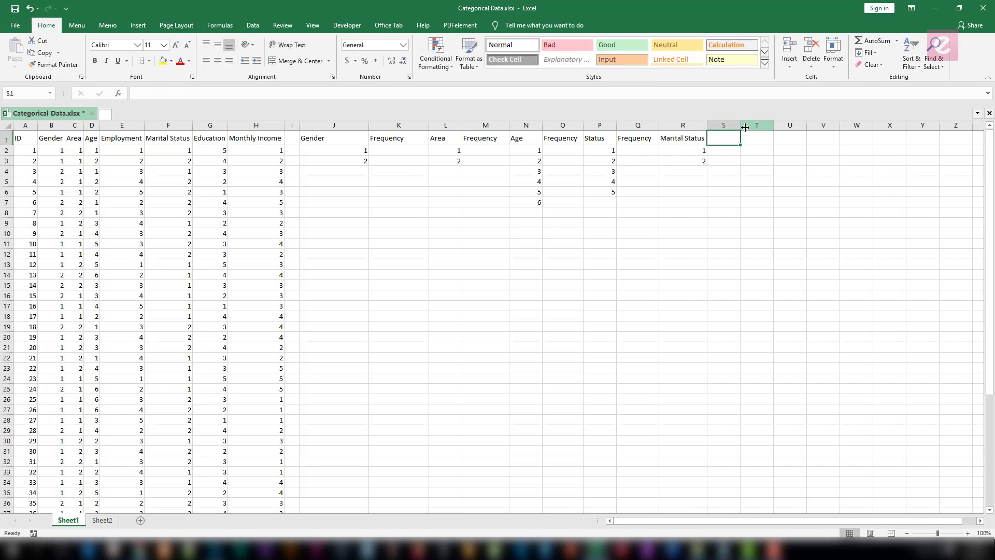
Enter the header Frequency in S1 and widen column S to fit it.
text(Frequency)
key(Tab)
double_click(745, 126)
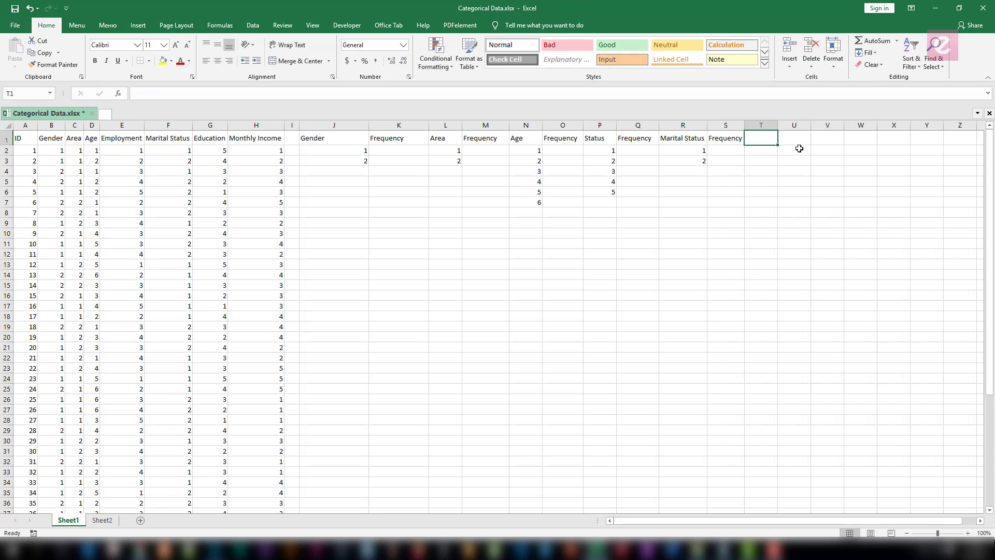
Enter the header Education in T1 with the codes 1 to 5 below it, and a Frequency header in U1 with column U fitted.
text(Education)
key(Return)
text(1 2 3 4 5)
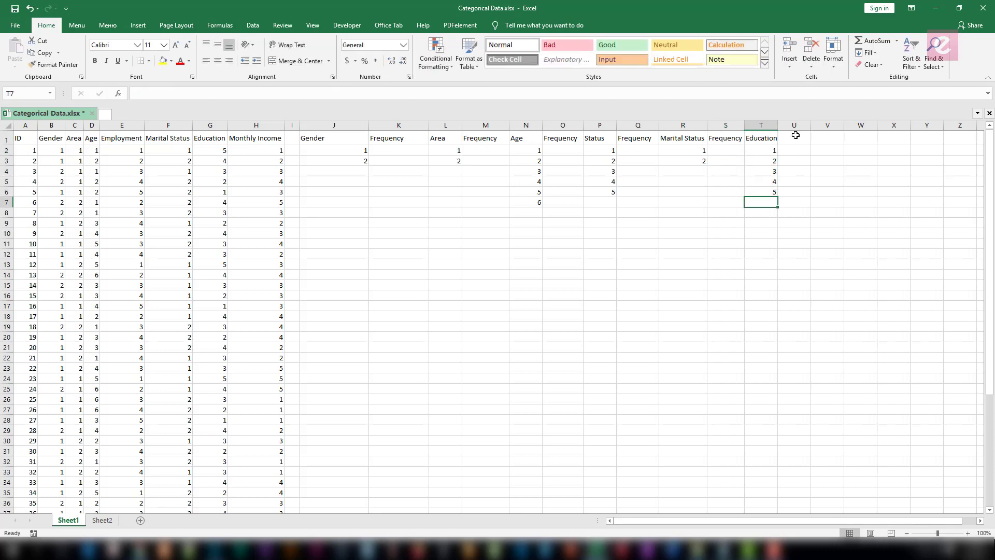
click(796, 136)
text(Frequency)
key(Tab)
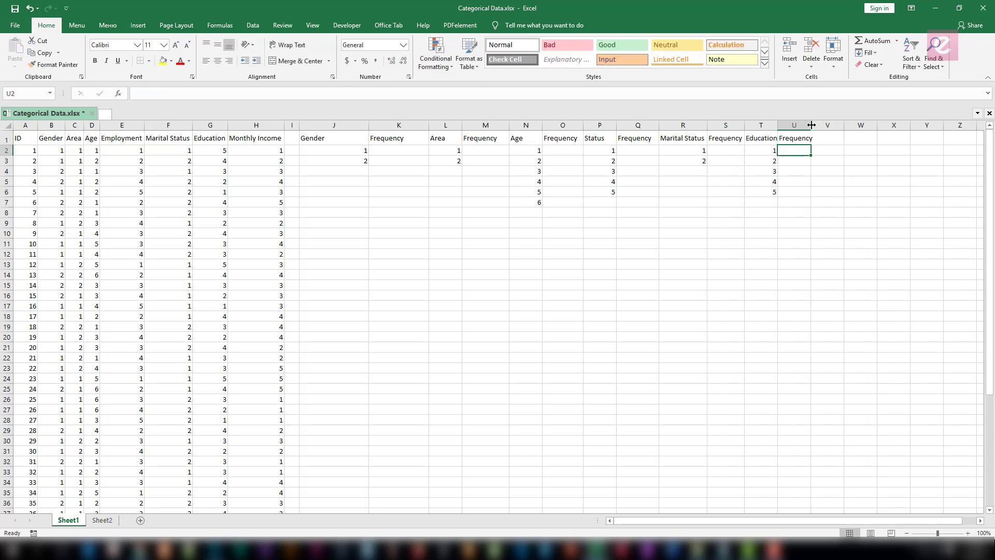
double_click(811, 126)
Enter the header Income in V1 with the codes 1 to 5 below it, and the header Frequency in W1.
text(Income)
key(Return)
text(1 2 3 4 5)
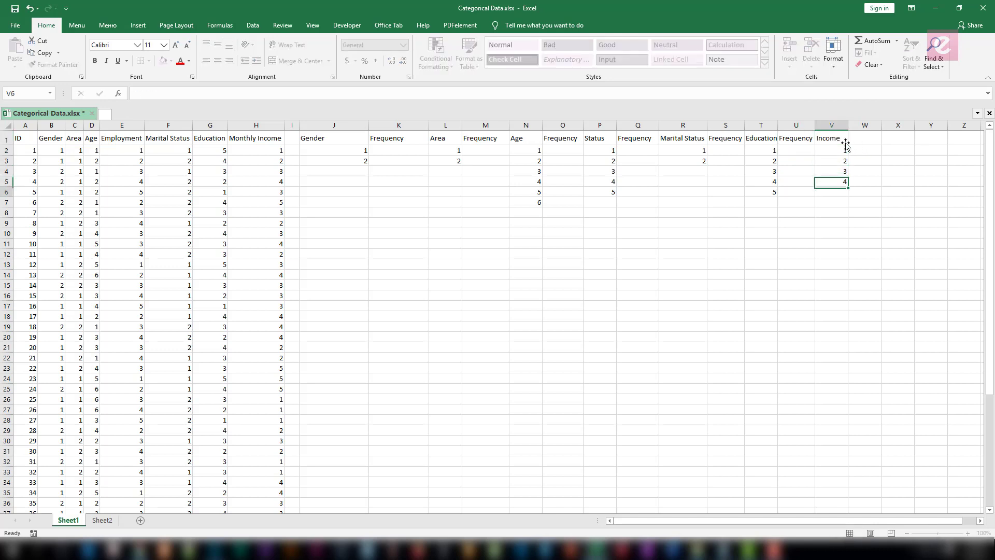
click(863, 137)
text(Frequency)
key(Return)
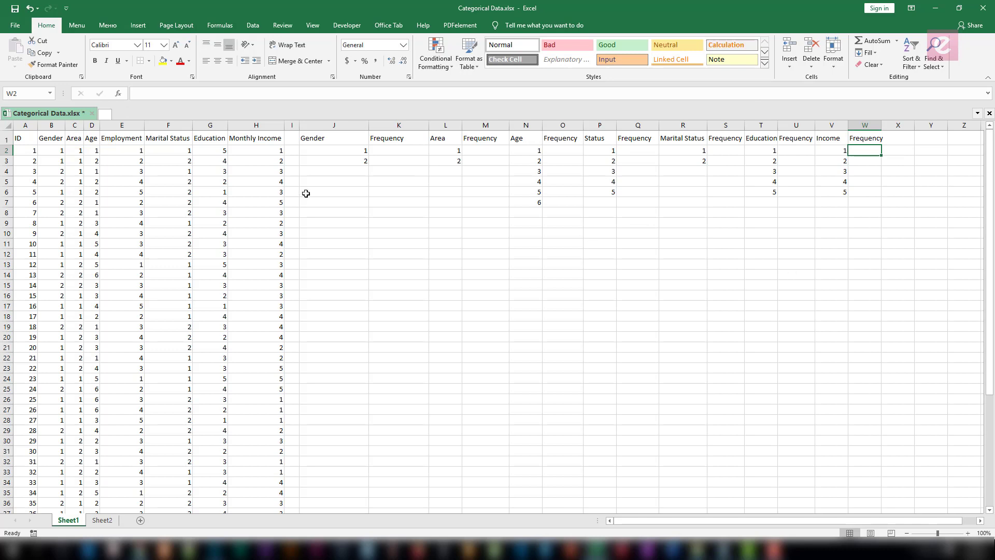
Narrow column J and left-align all the frequency table cells in J1:W7.
click(334, 139)
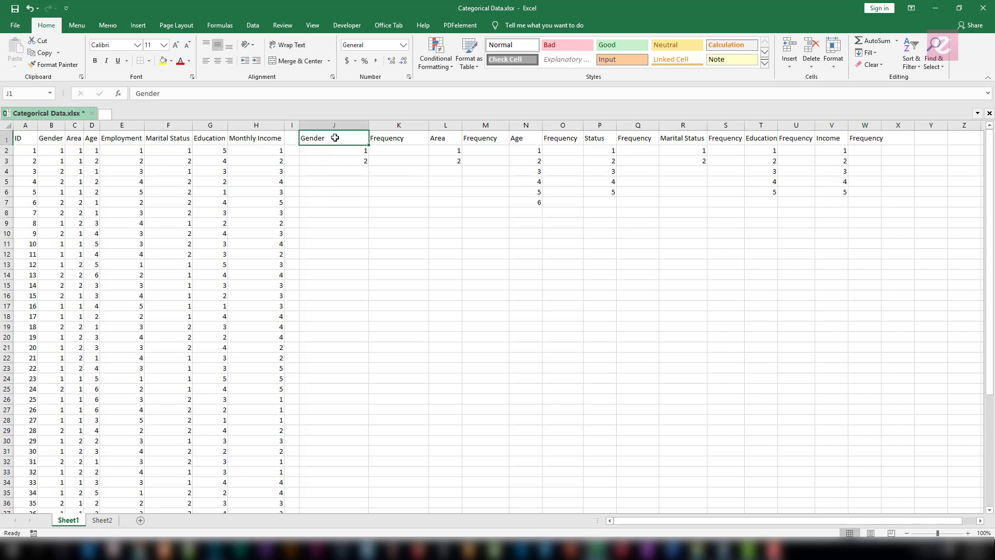
drag(372, 129, 828, 203)
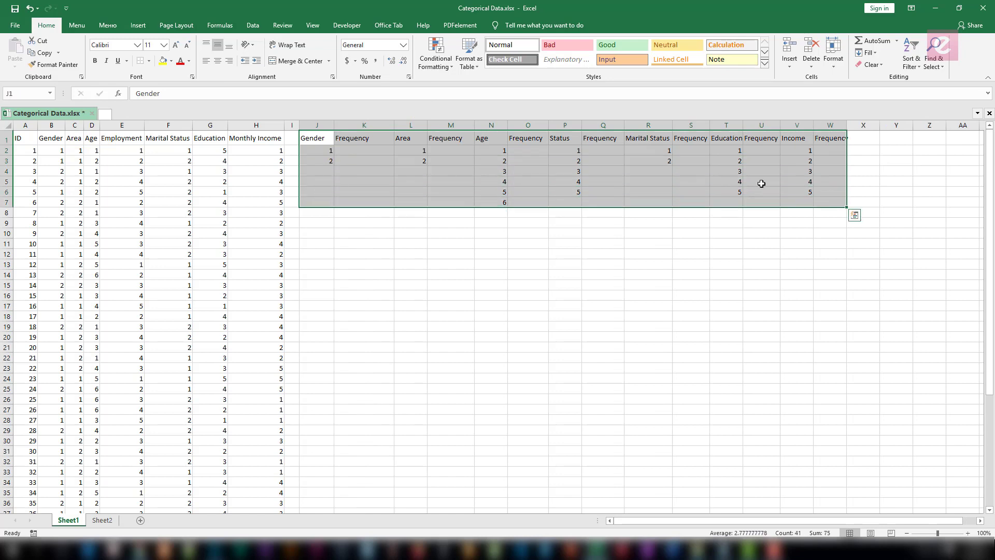
click(206, 62)
click(455, 193)
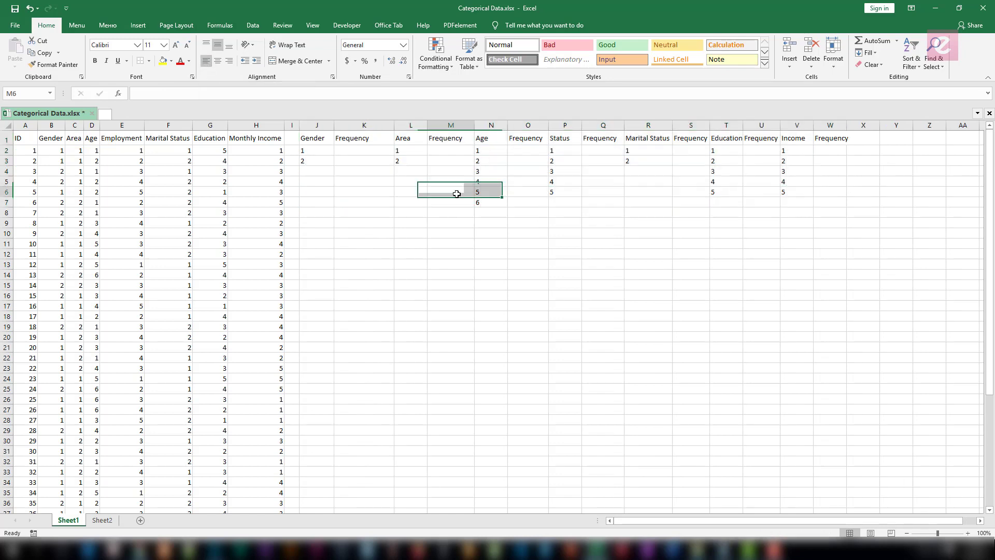
Fit the width of column K to its Frequency header.
click(322, 137)
click(363, 150)
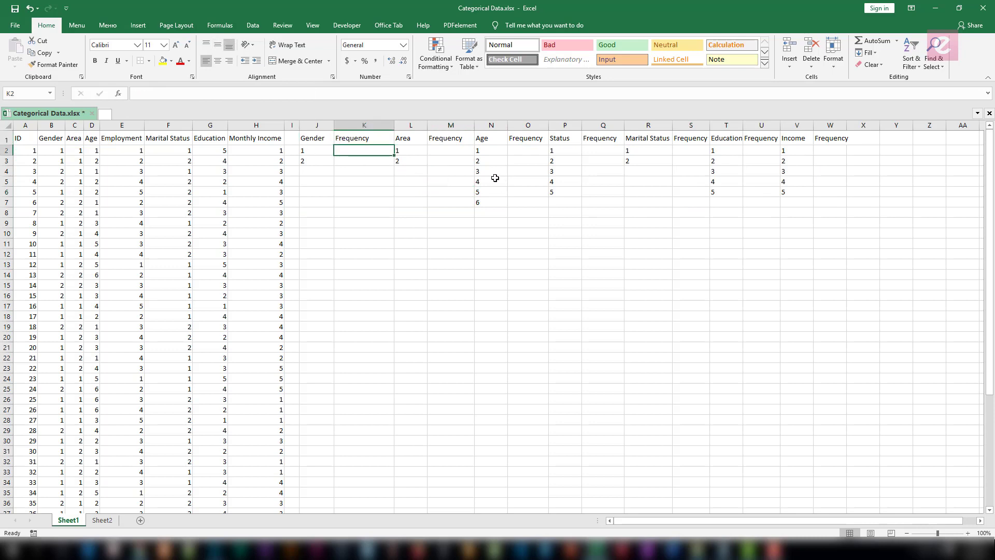
double_click(397, 126)
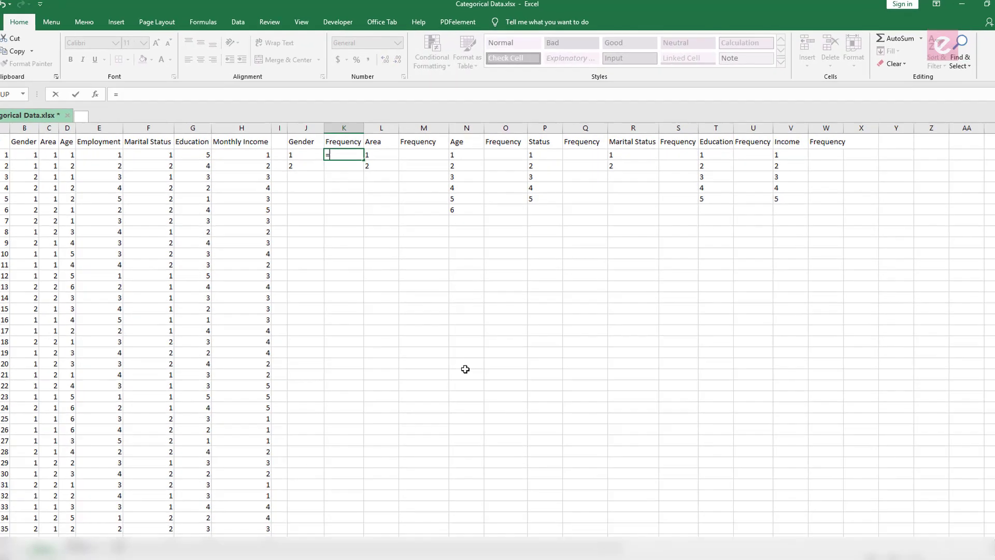
Count the respondents with gender code 1 by entering =countif($B$2:$B$51,J2) in K2, with the range locked as absolute.
text(=co)
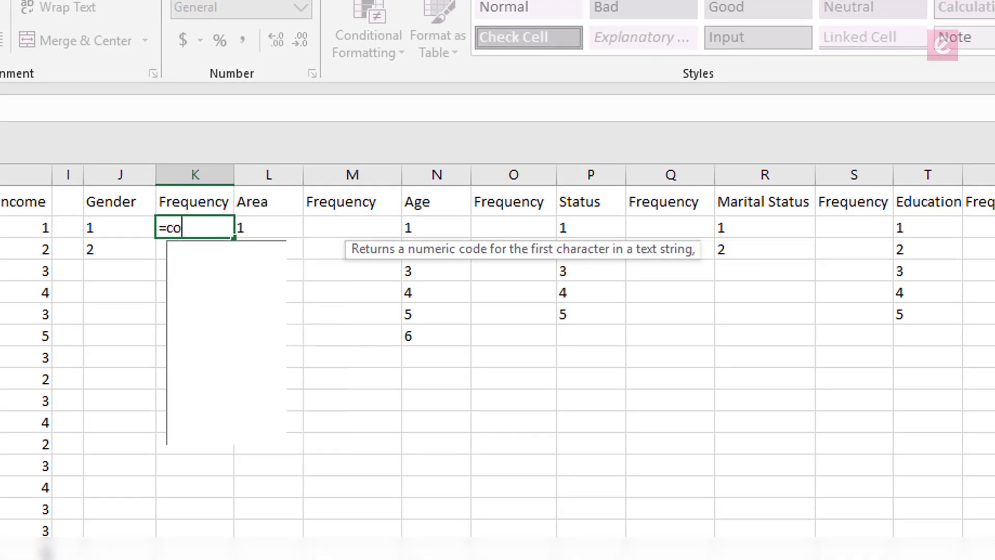
text(untif)
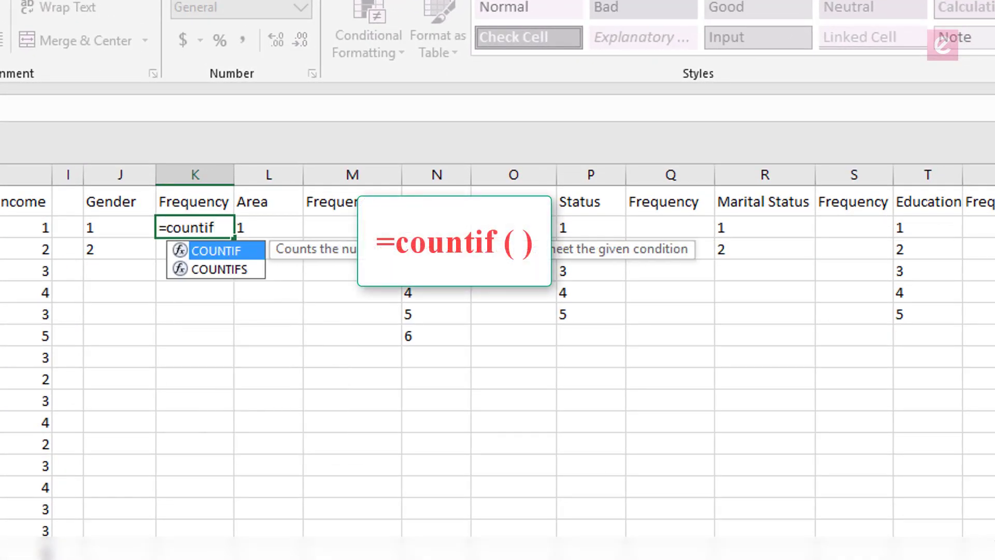
text(()
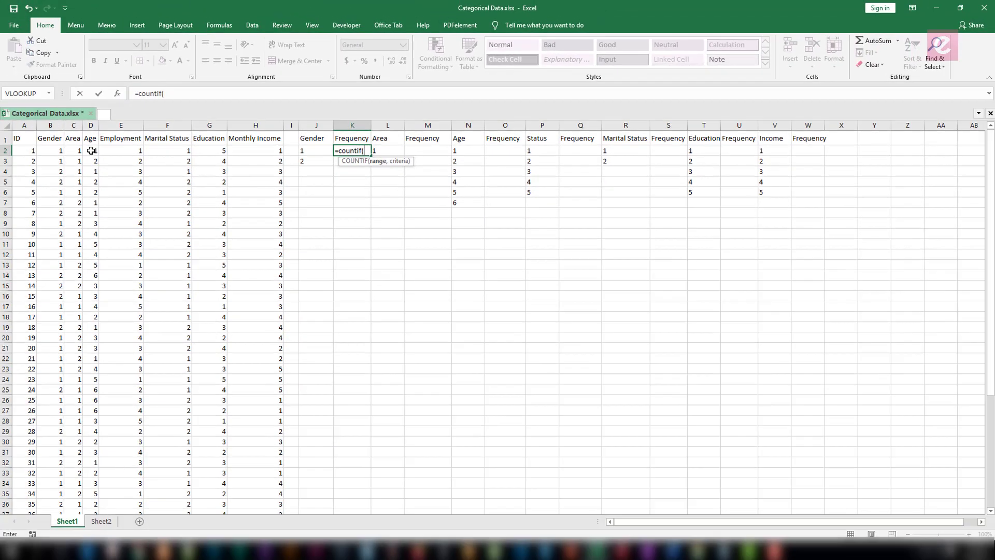
click(54, 151)
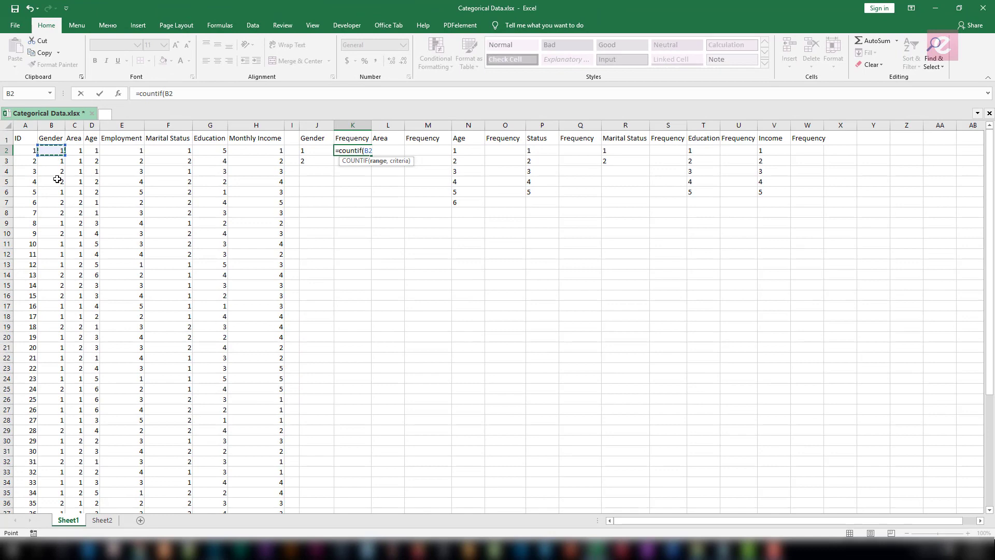
drag(58, 154, 54, 484)
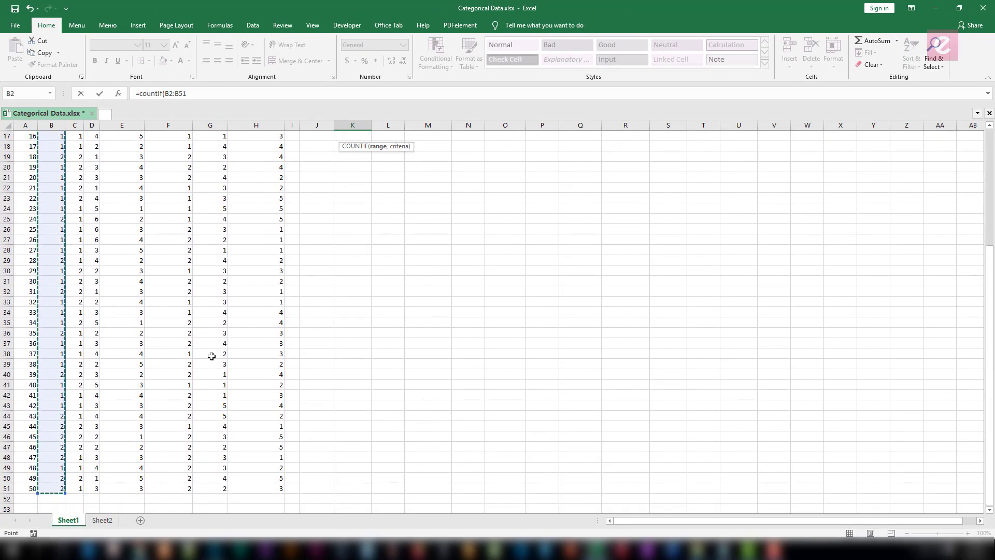
scroll(245, 257, up, 5)
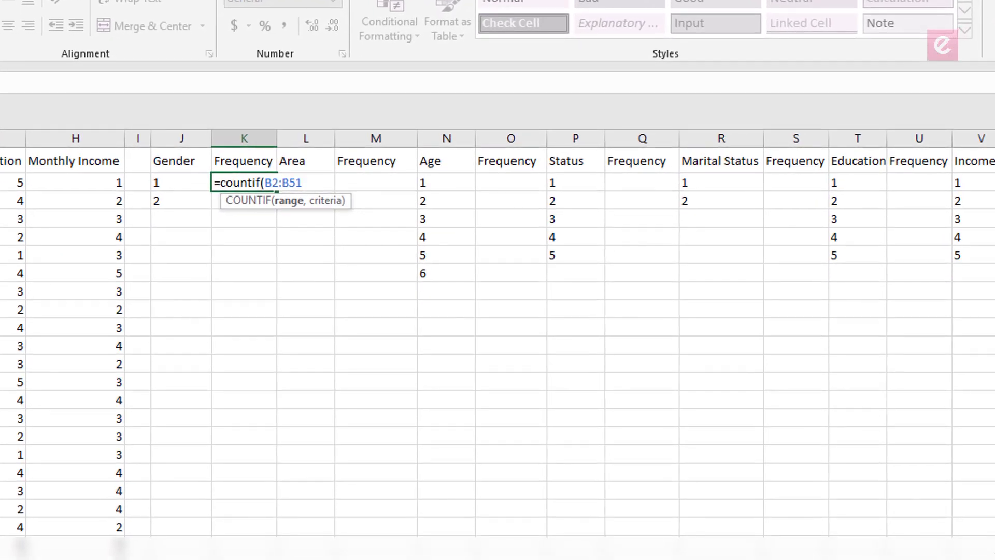
key(F4)
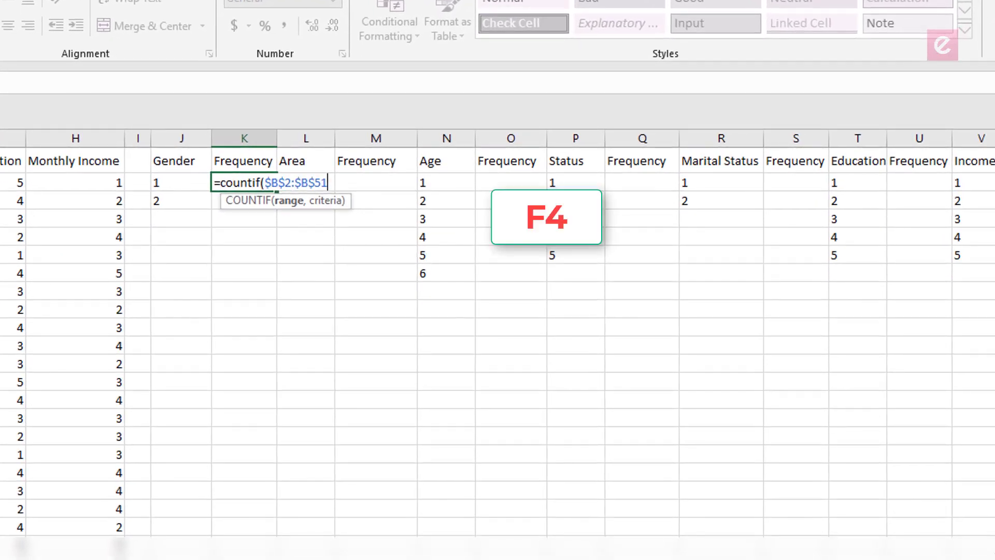
text(,)
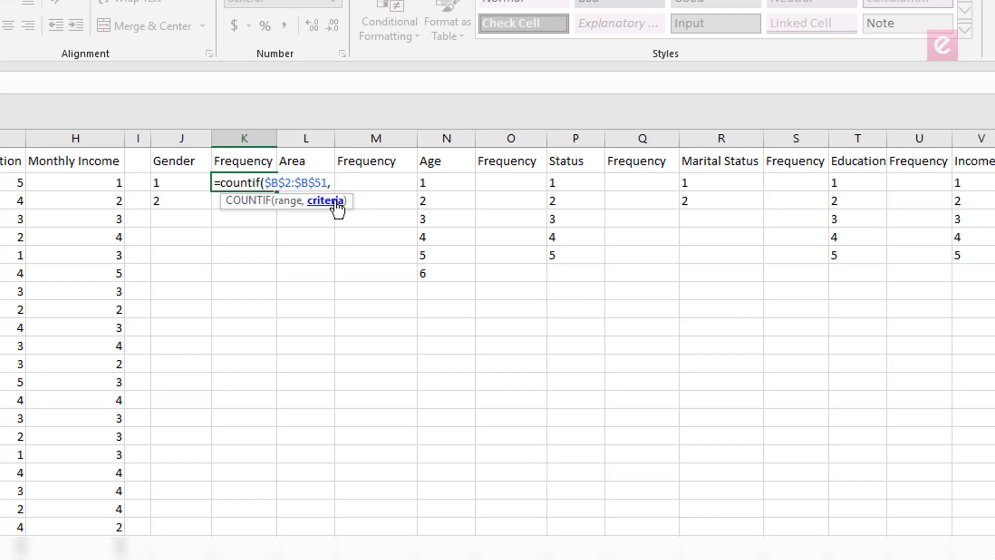
click(188, 182)
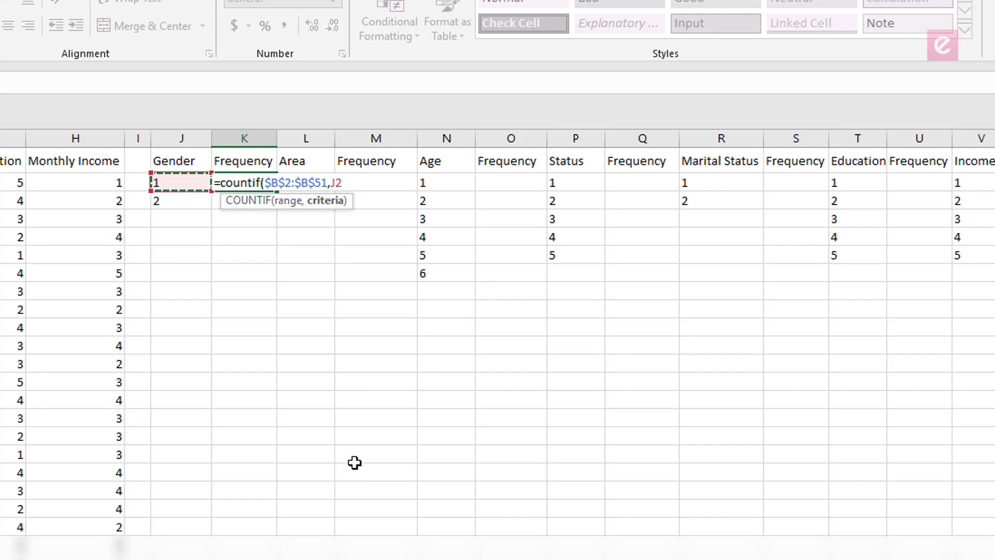
text())
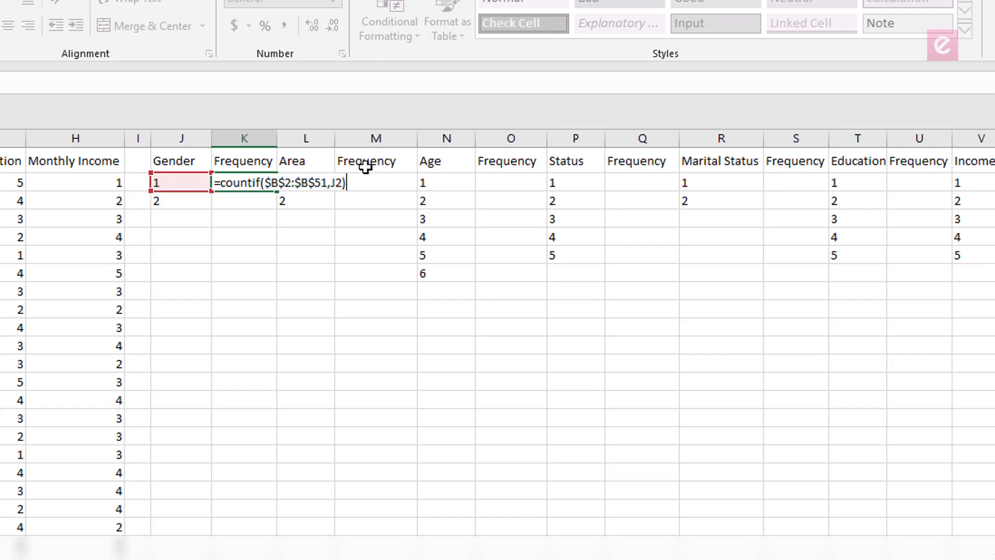
key(Return)
click(255, 184)
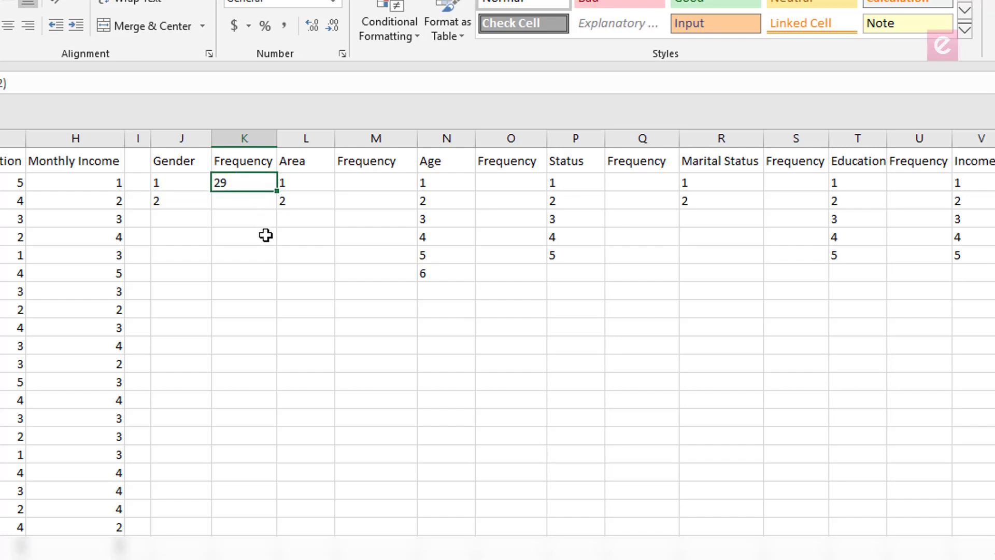
Copy the COUNTIF formula from K2 down to K3 to count the respondents with gender code 2.
click(171, 200)
click(237, 197)
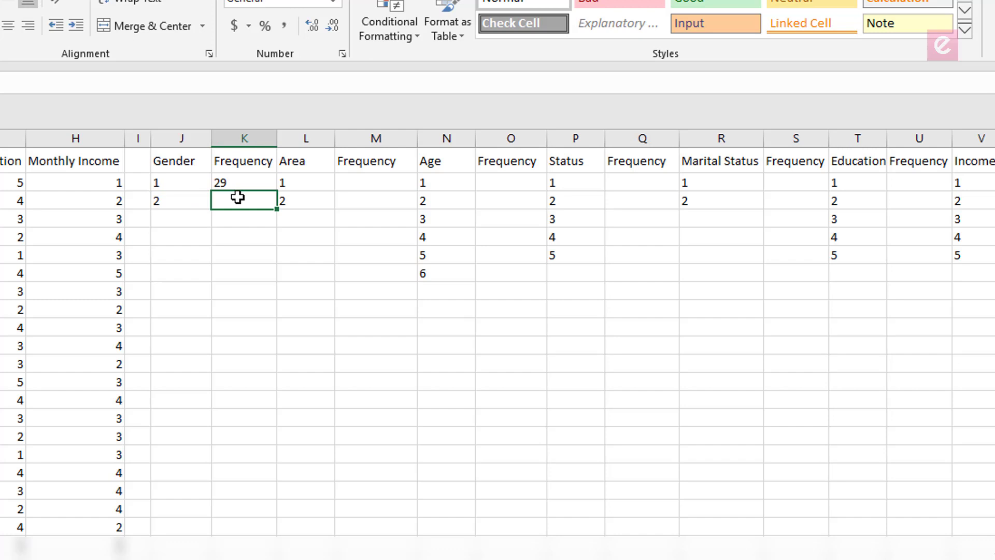
click(171, 200)
click(251, 184)
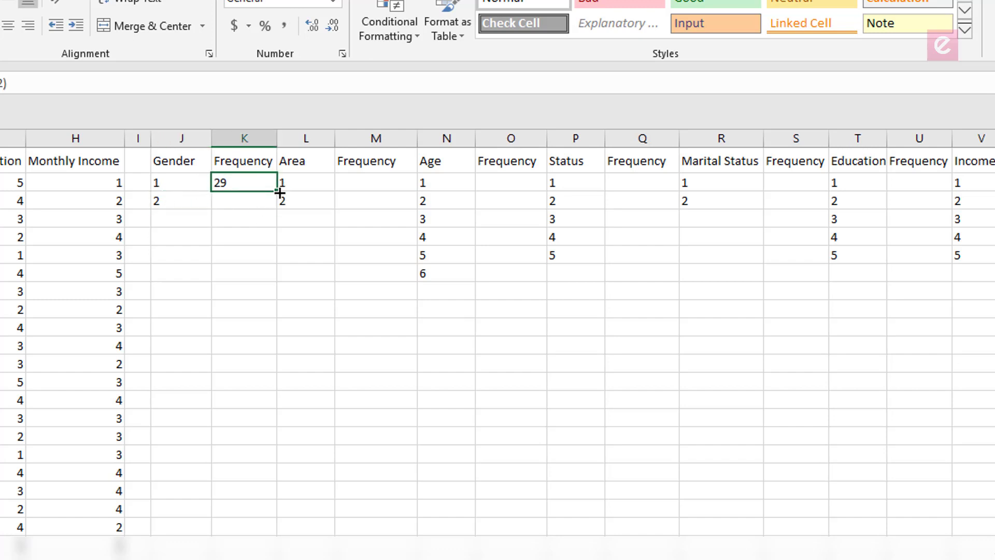
drag(278, 194, 278, 208)
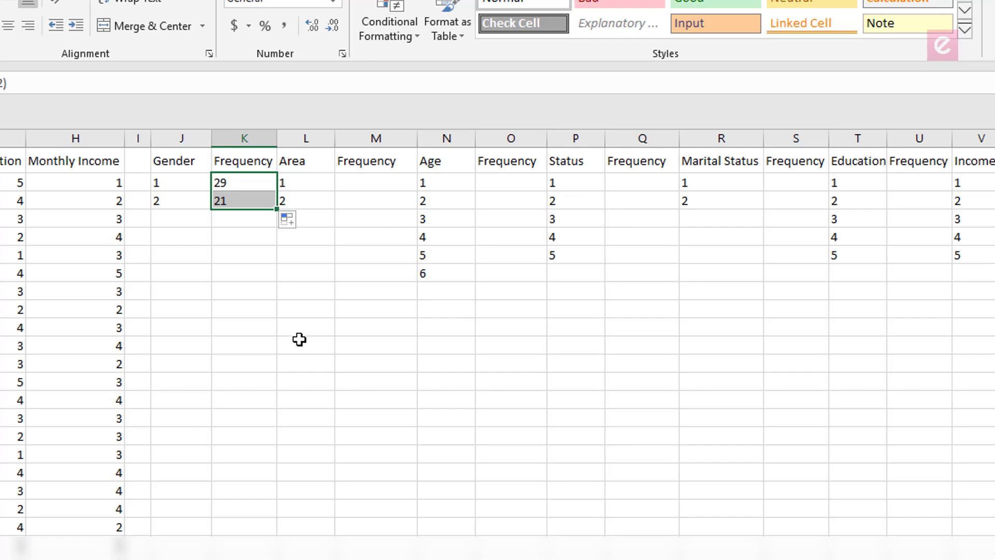
Sum the gender frequencies K2:K3 in K4 and label the row Total in J4.
click(256, 219)
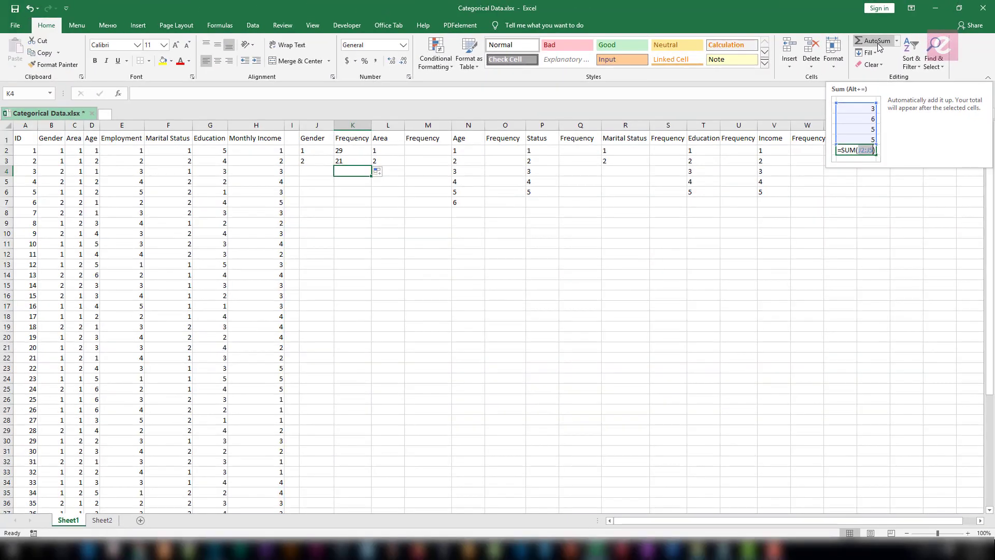
click(878, 43)
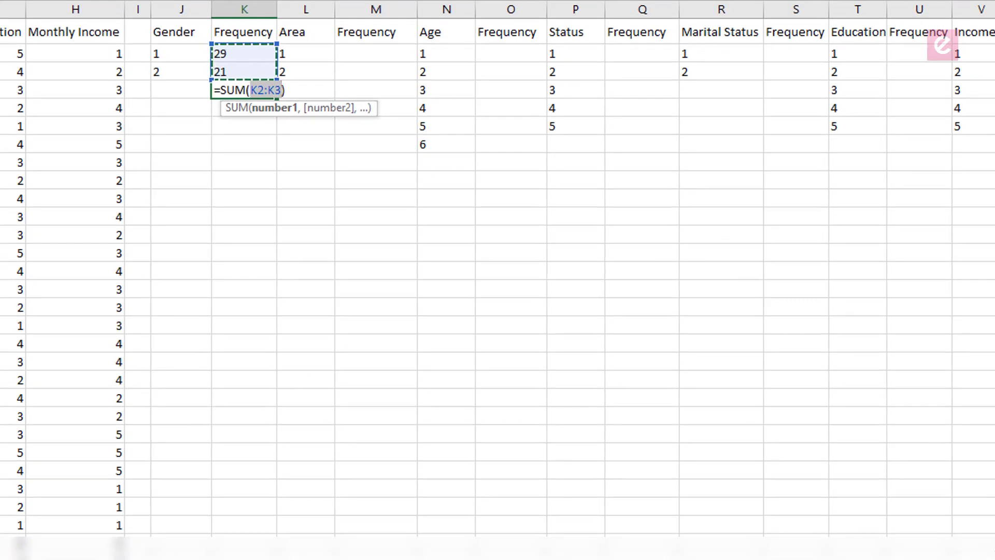
key(Return)
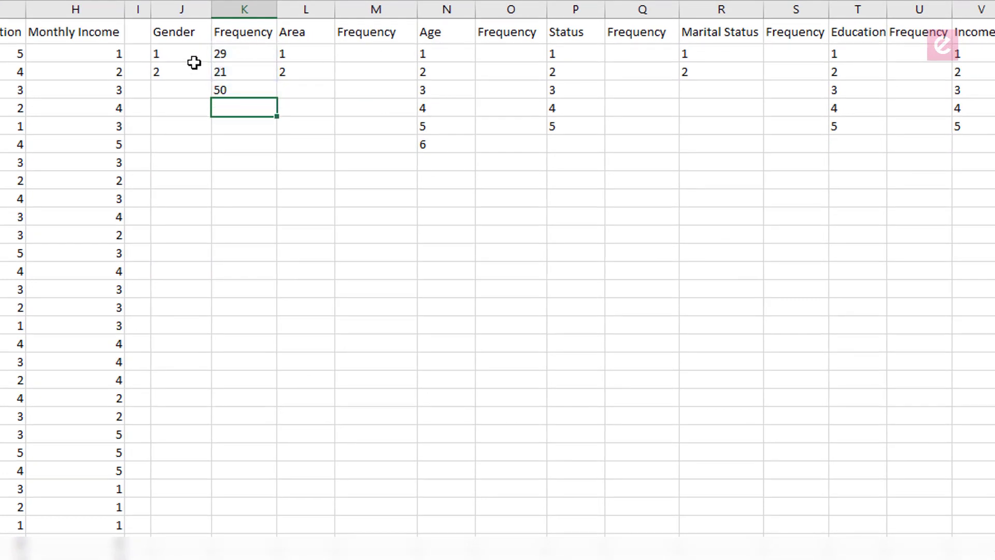
click(179, 86)
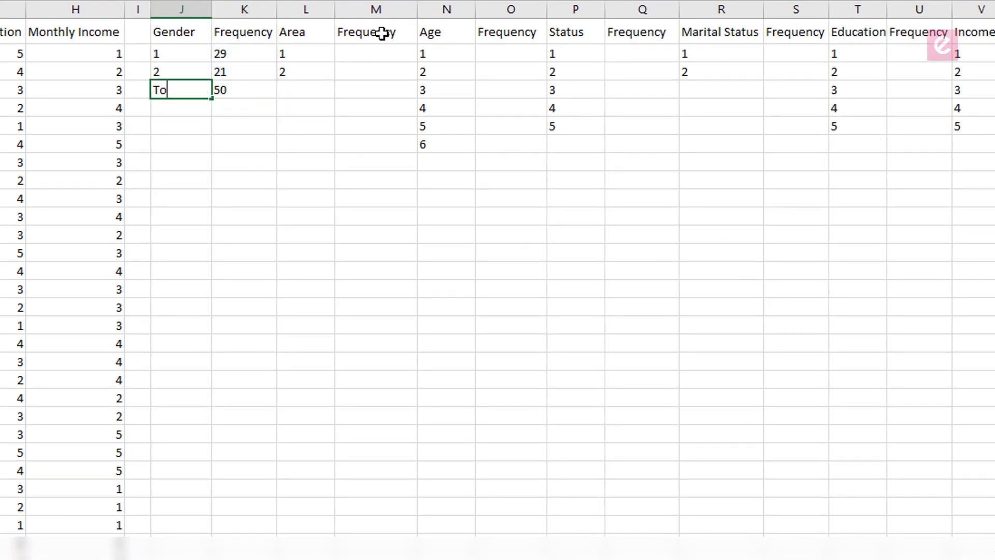
key(Return)
click(244, 89)
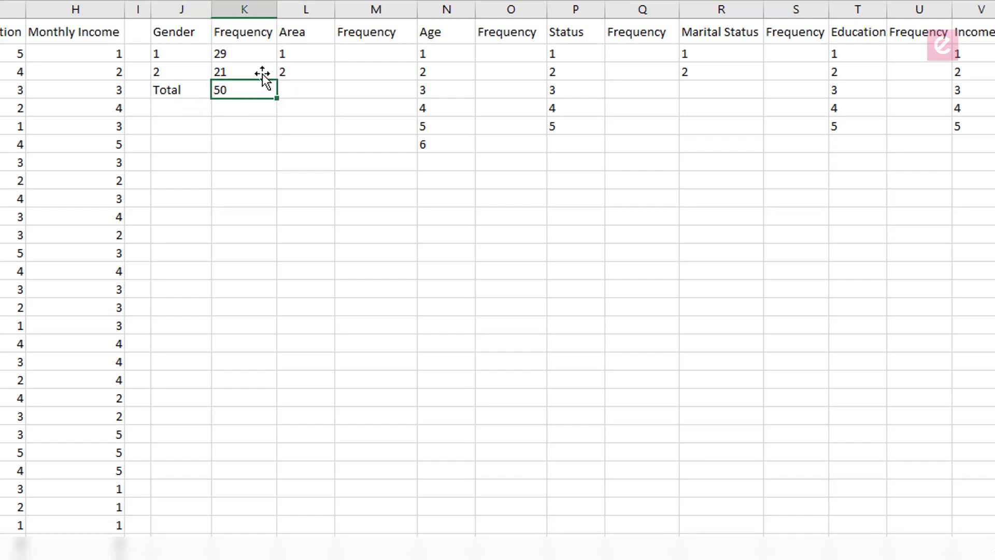
drag(176, 32, 238, 89)
click(259, 181)
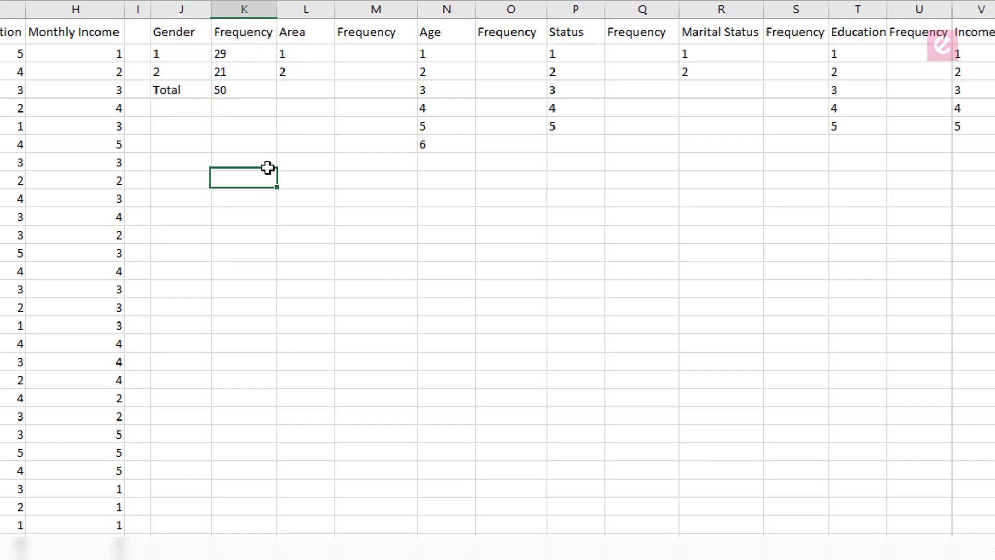
click(316, 55)
click(366, 52)
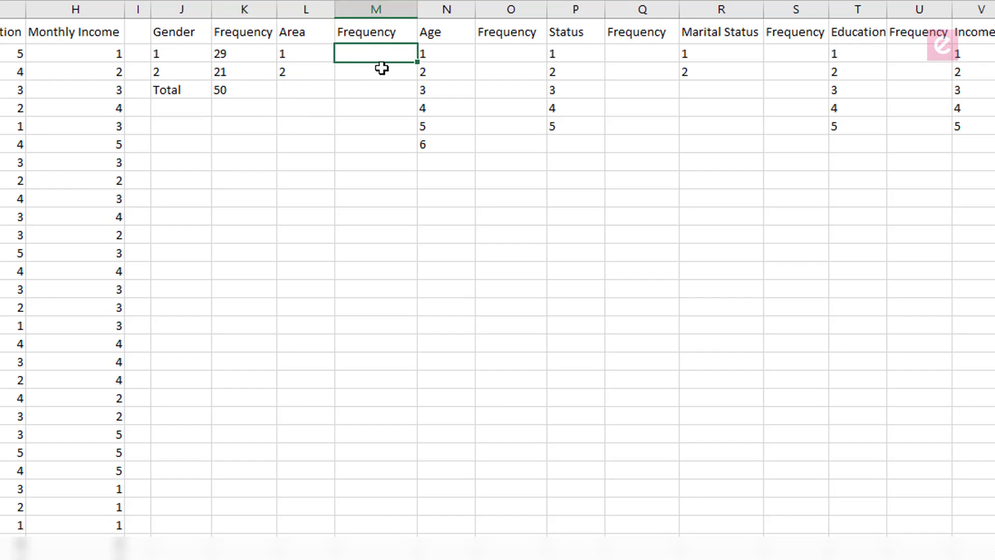
click(300, 51)
click(317, 71)
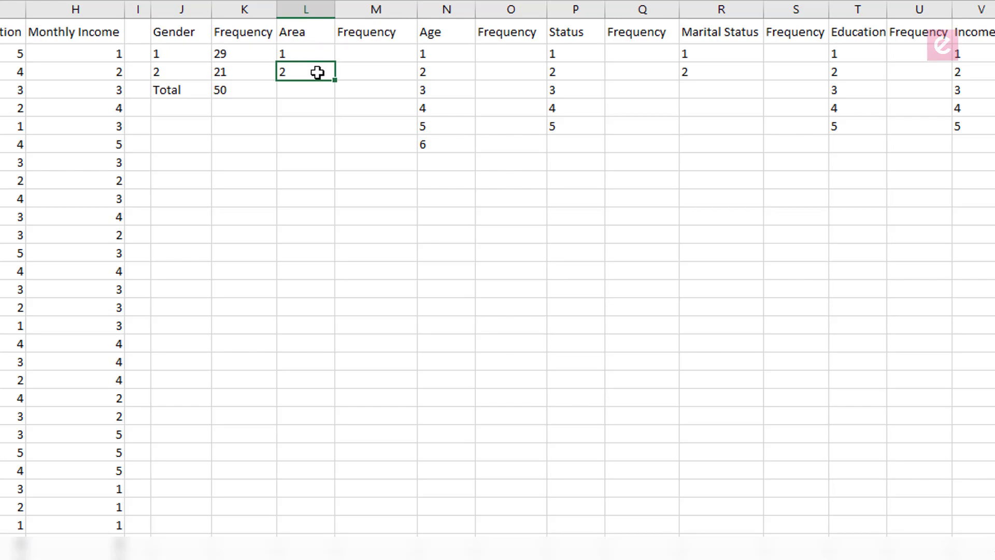
click(373, 70)
Count the respondents per area code by entering =countif($C$2:$C$51,L2) in M2 with an absolute range, and copy it down to M3.
click(386, 64)
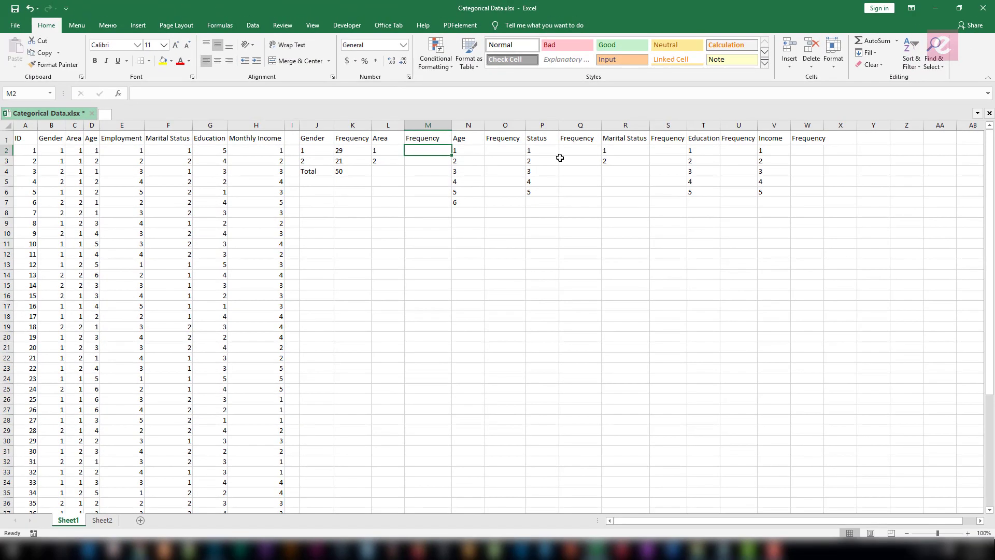
text(=count)
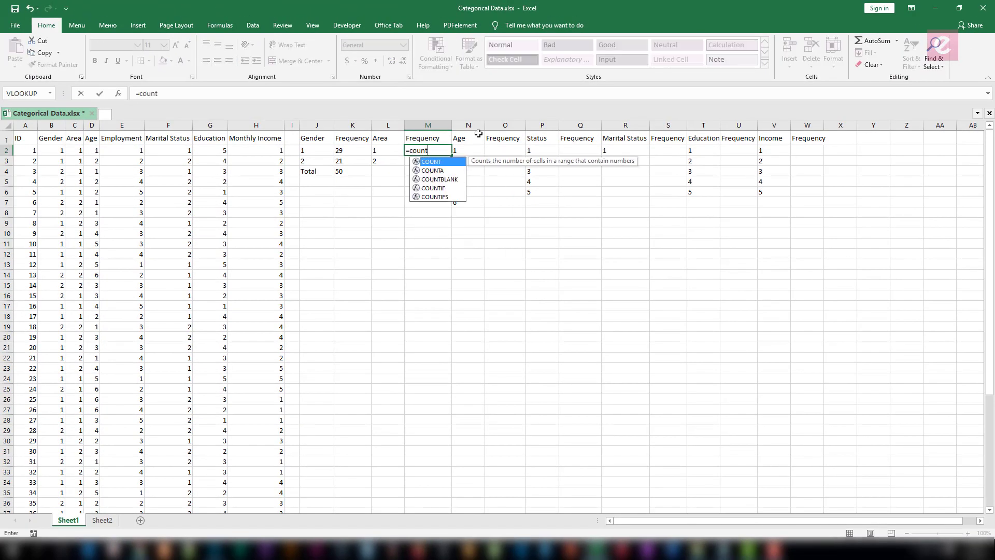
text(if()
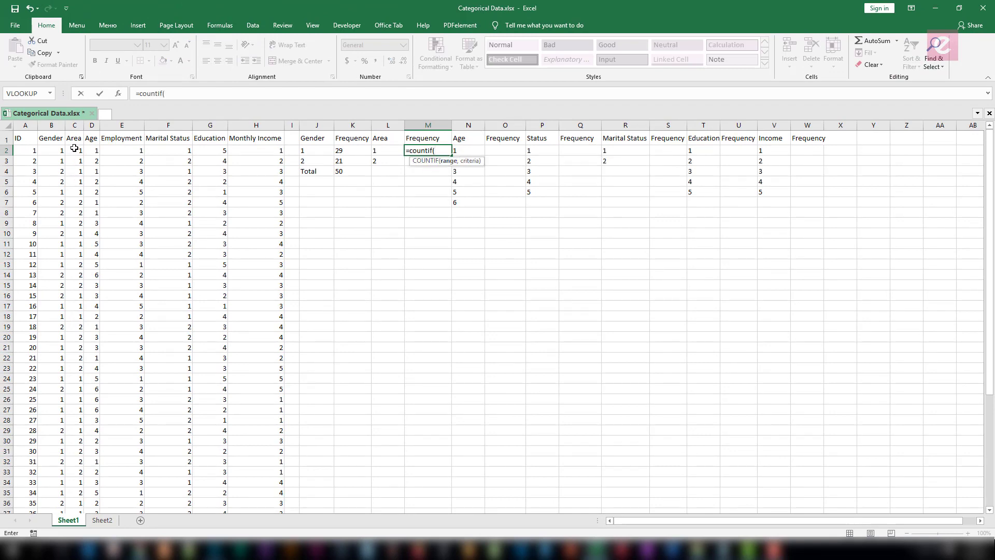
drag(74, 149, 76, 513)
scroll(420, 247, up, 4)
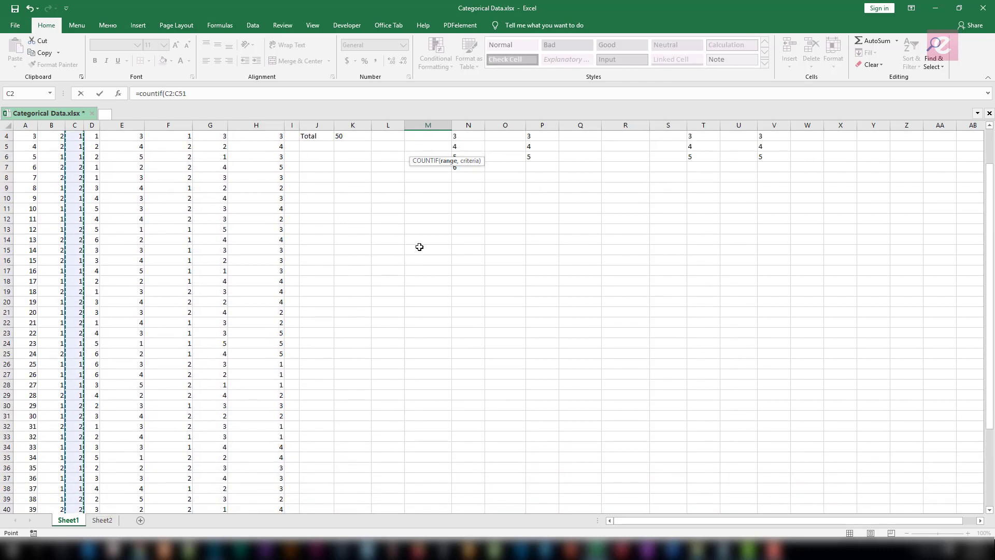
scroll(420, 247, up, 1)
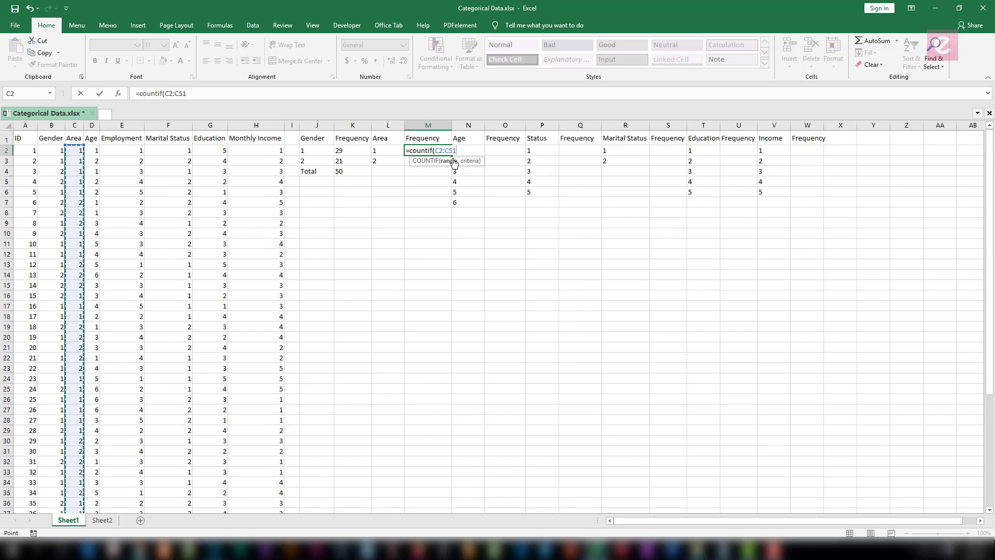
key(F4)
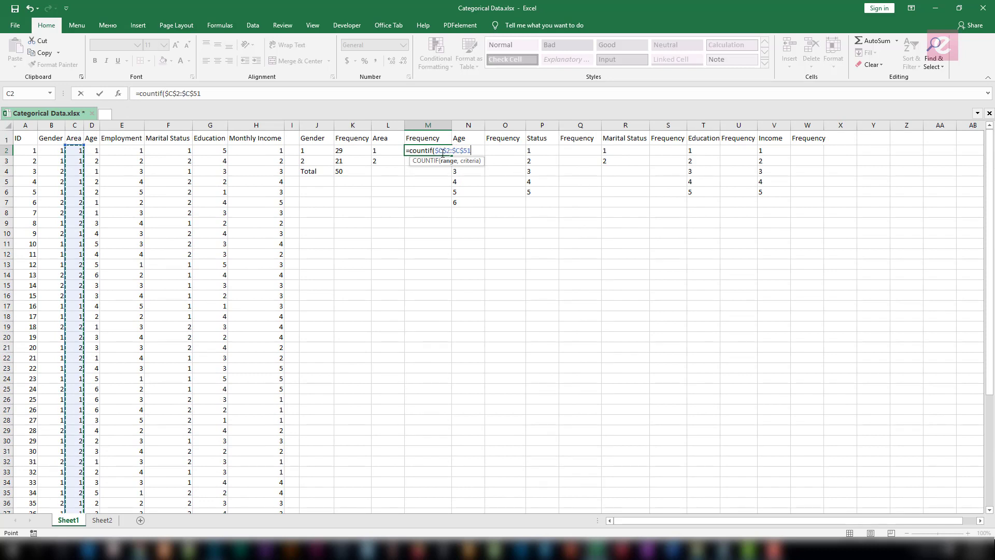
text(,)
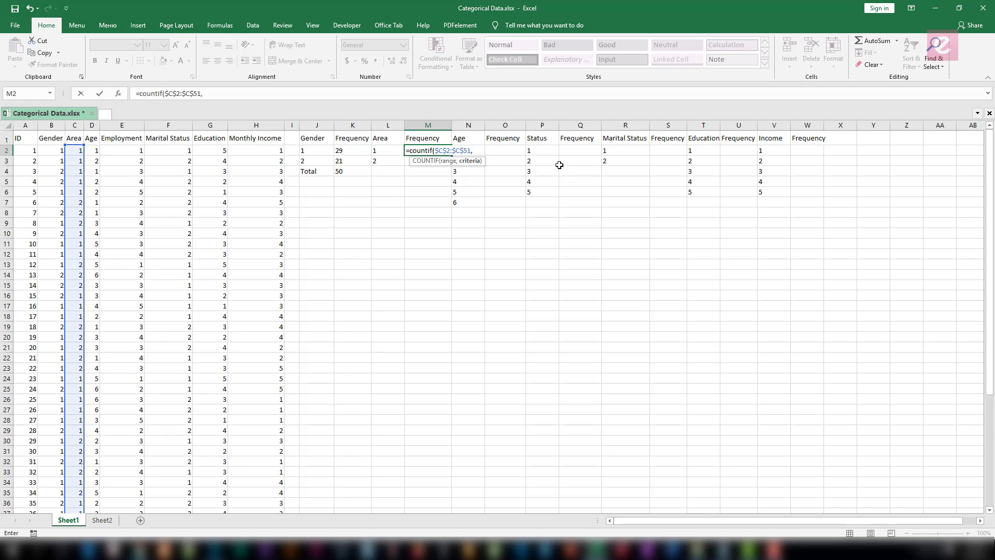
click(384, 153)
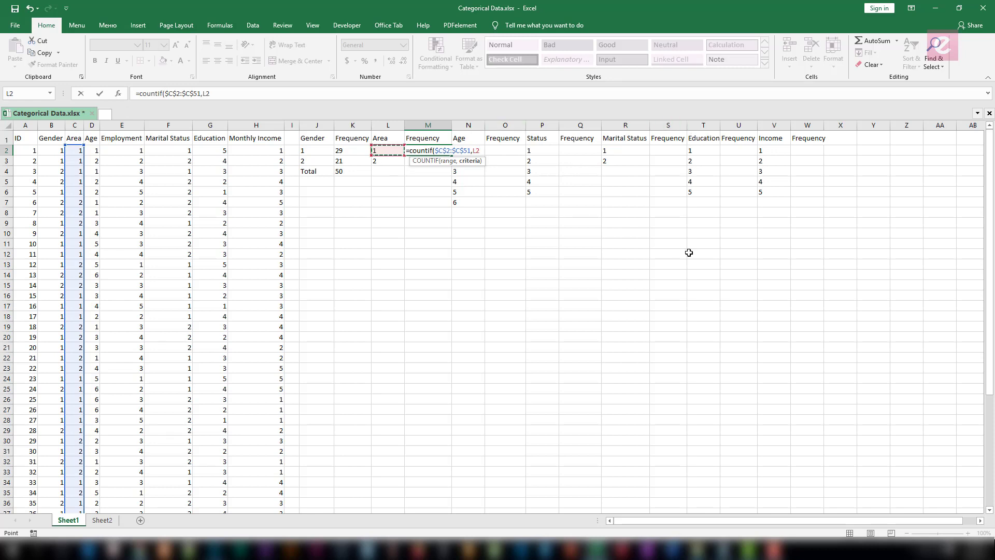
text())
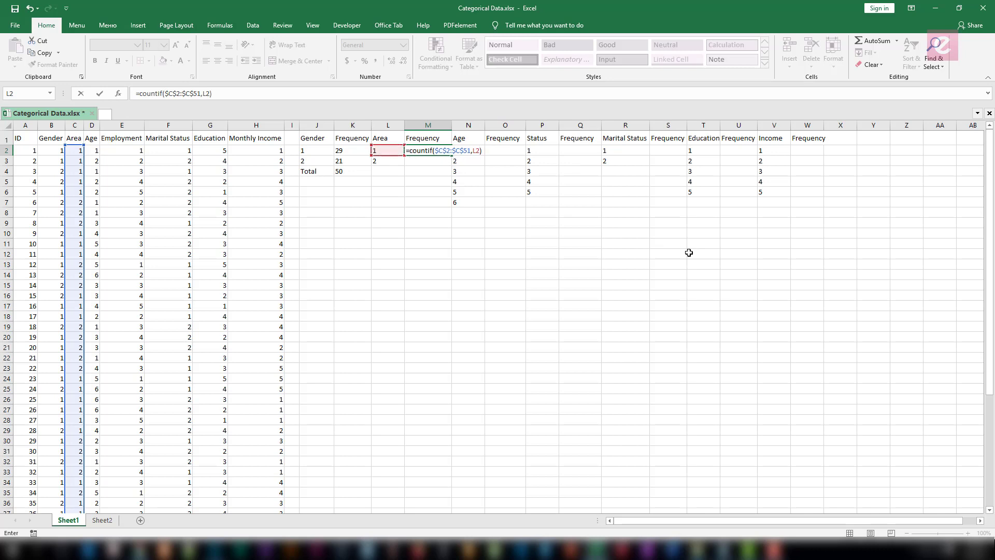
key(Return)
click(433, 151)
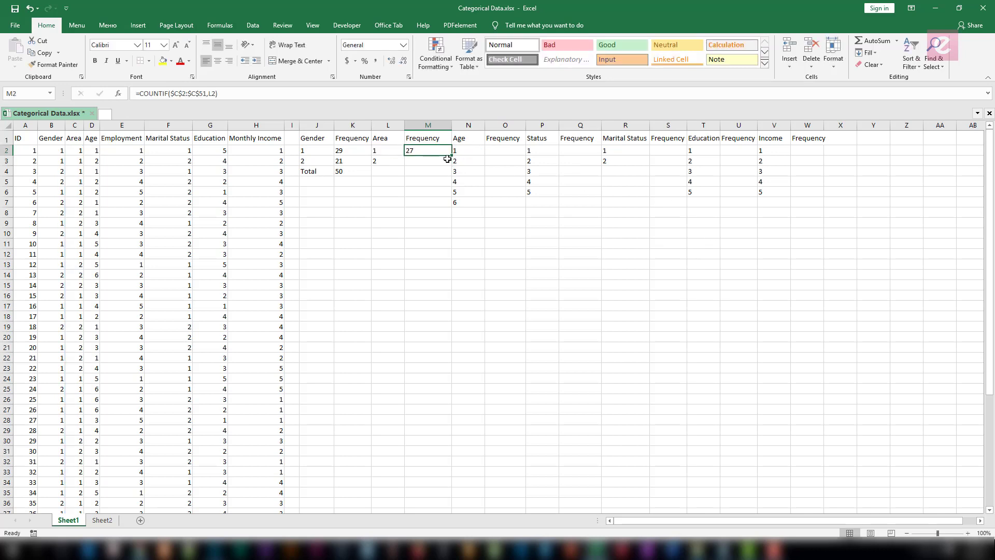
drag(453, 156, 453, 163)
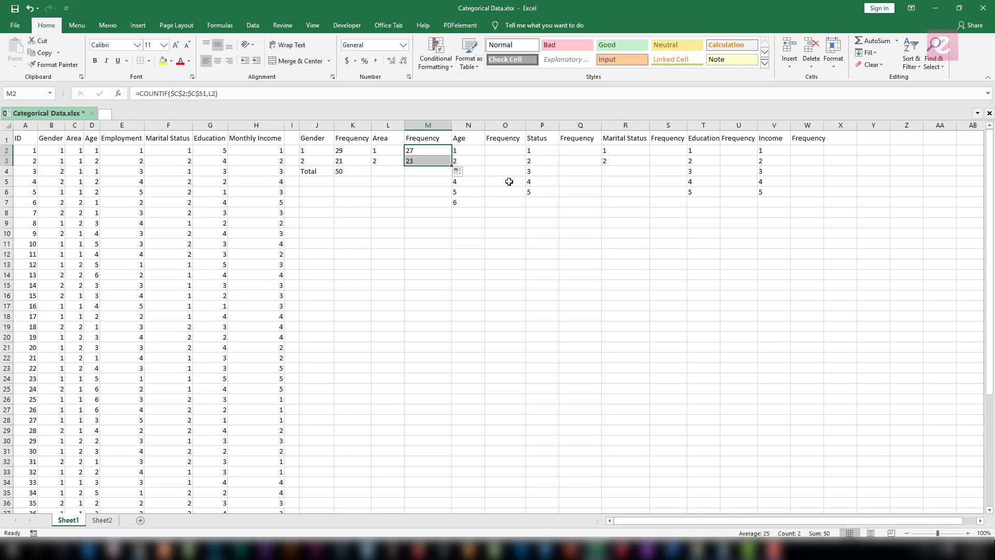
Count the respondents per age code by entering =countif($D$2:$D$51,N2) in O2 with an absolute range, and copy it down to O7.
click(508, 149)
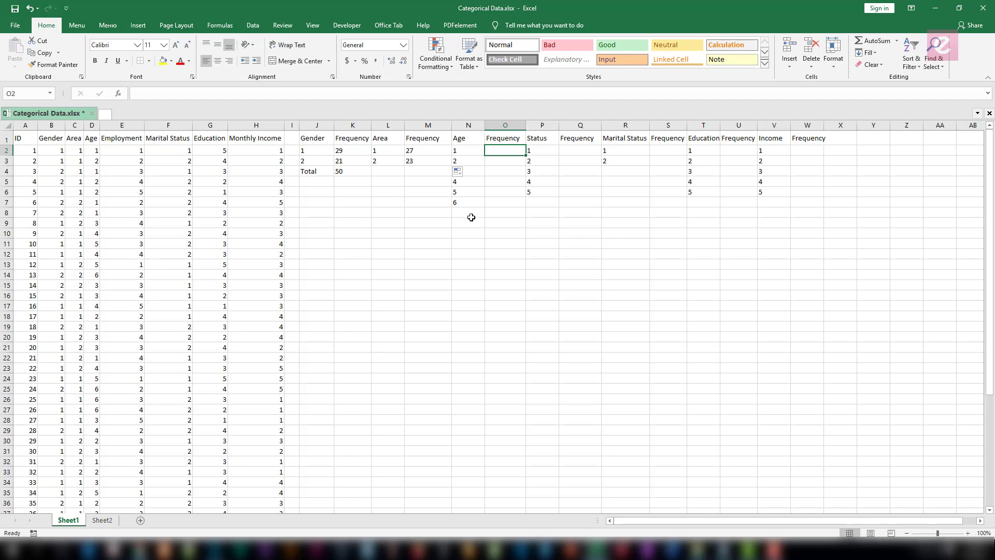
text(=c)
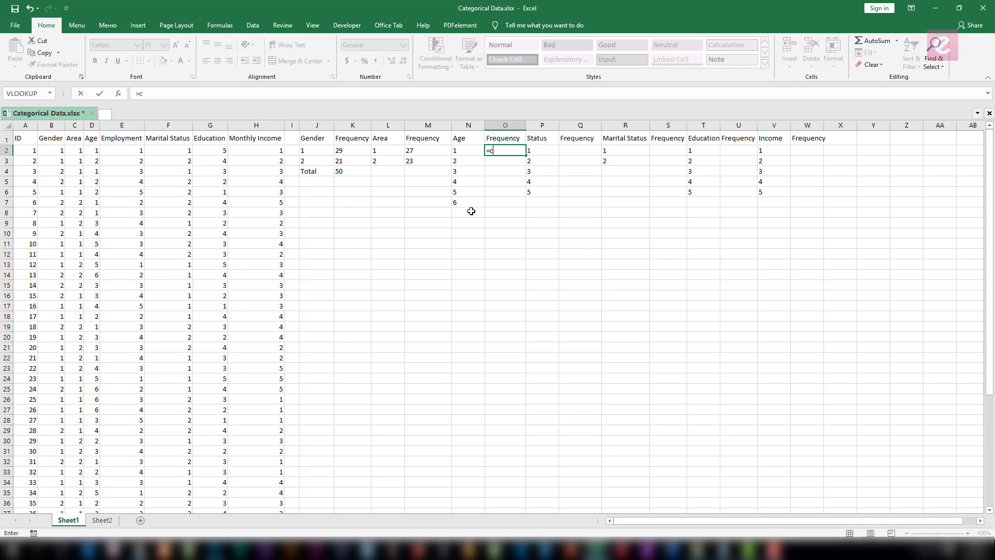
text(ounti)
key(BackSpace)
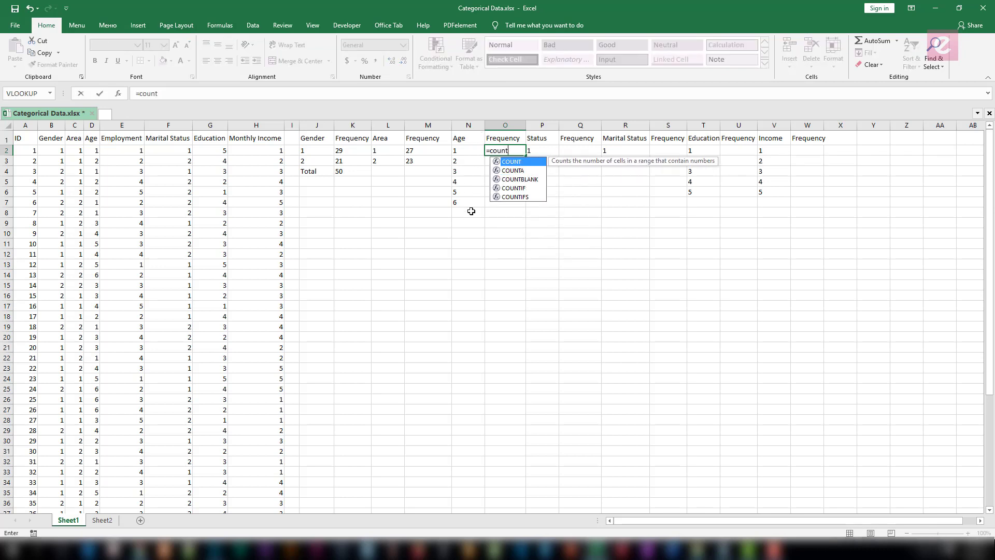
text(if()
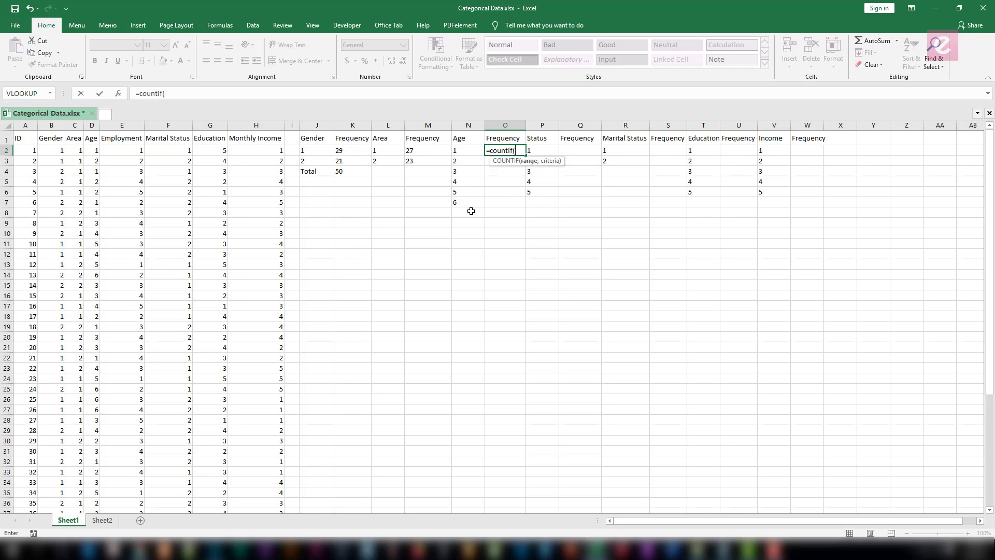
click(94, 149)
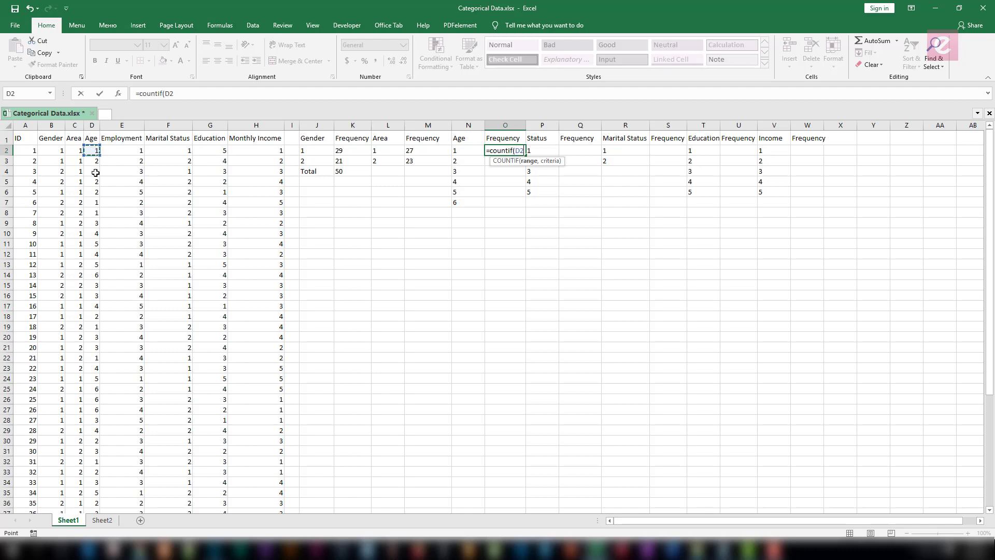
scroll(96, 233, down, 11)
shift+click(95, 313)
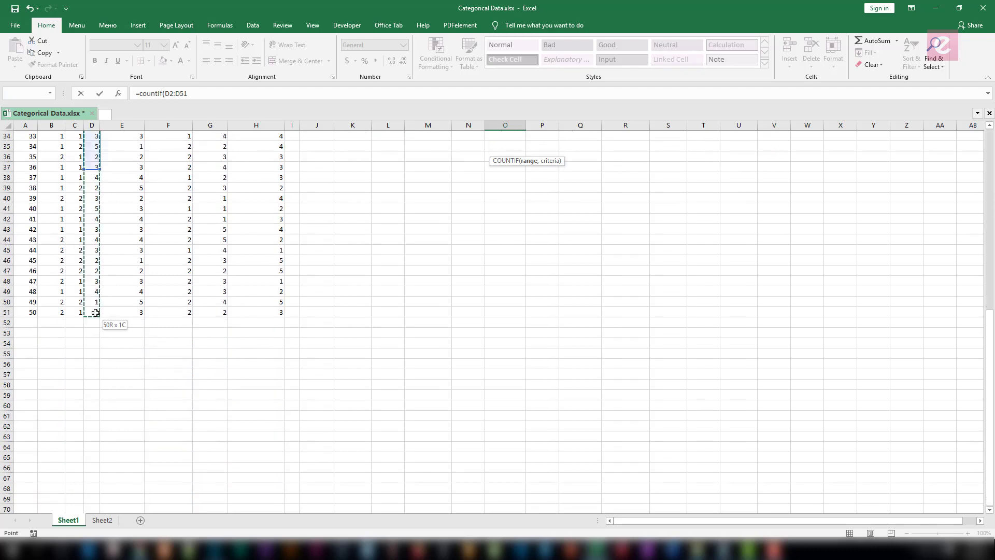
scroll(215, 247, up, 5)
scroll(229, 241, up, 6)
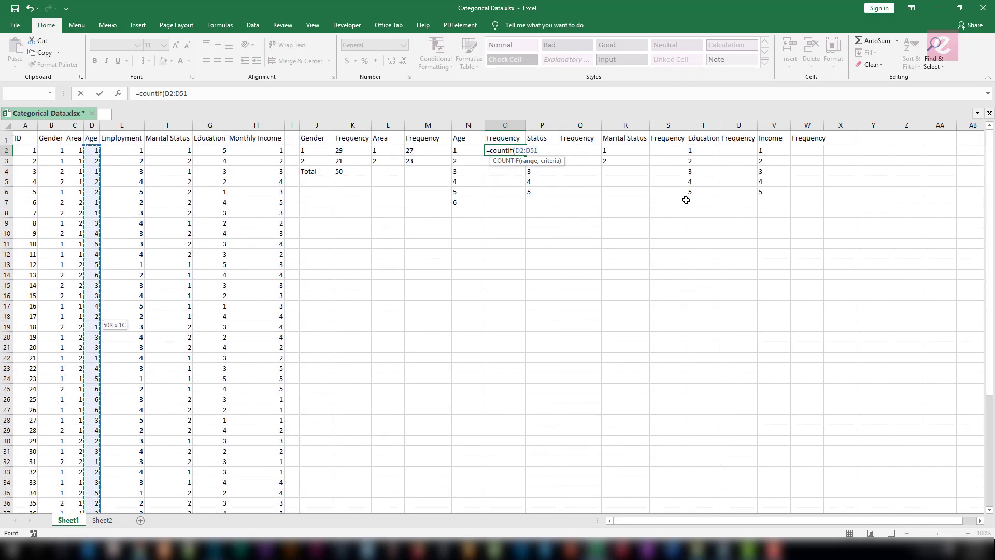
key(F4)
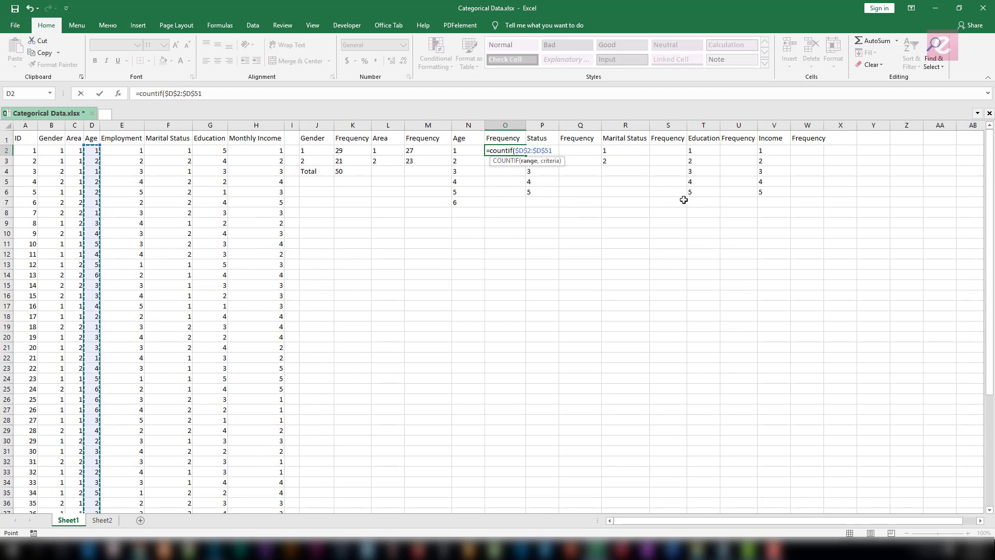
text(,)
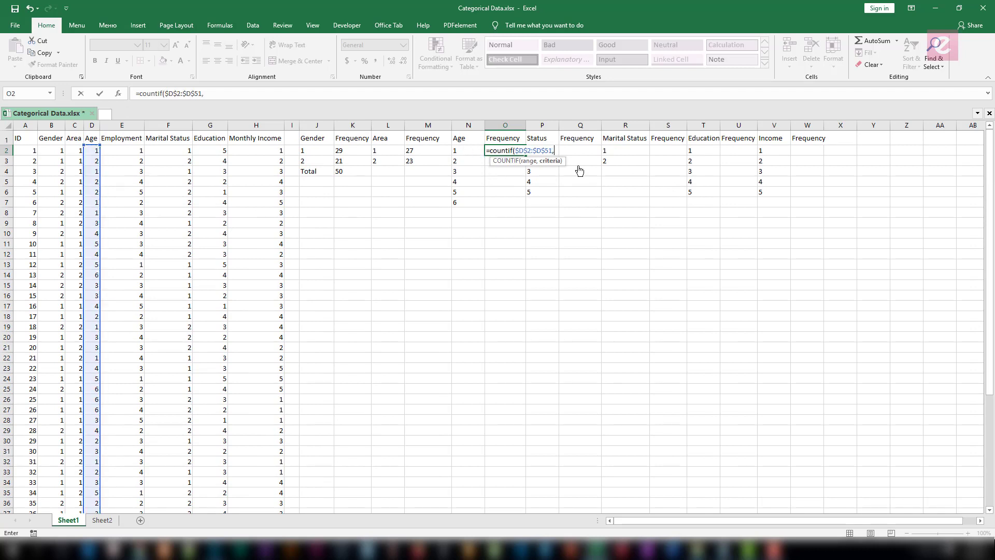
click(462, 150)
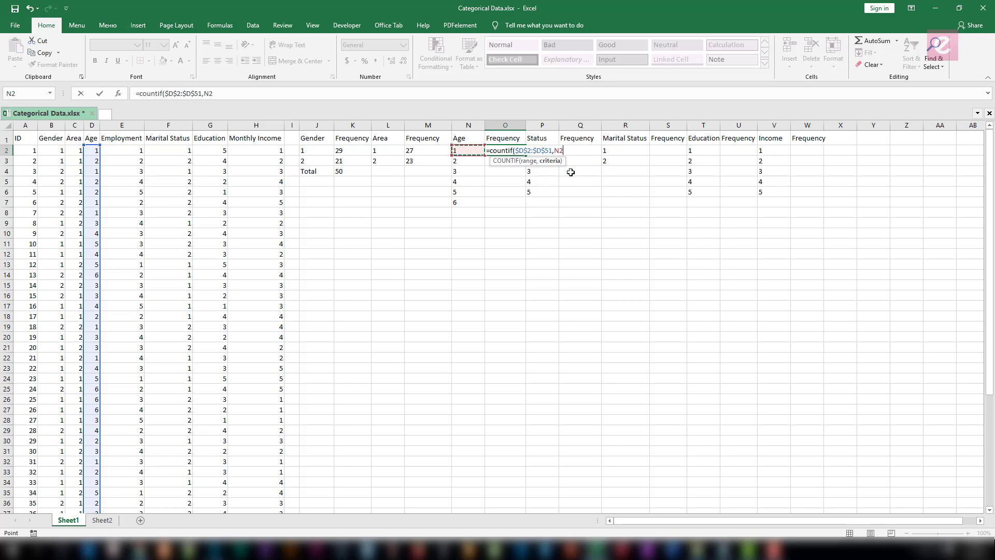
text())
key(Return)
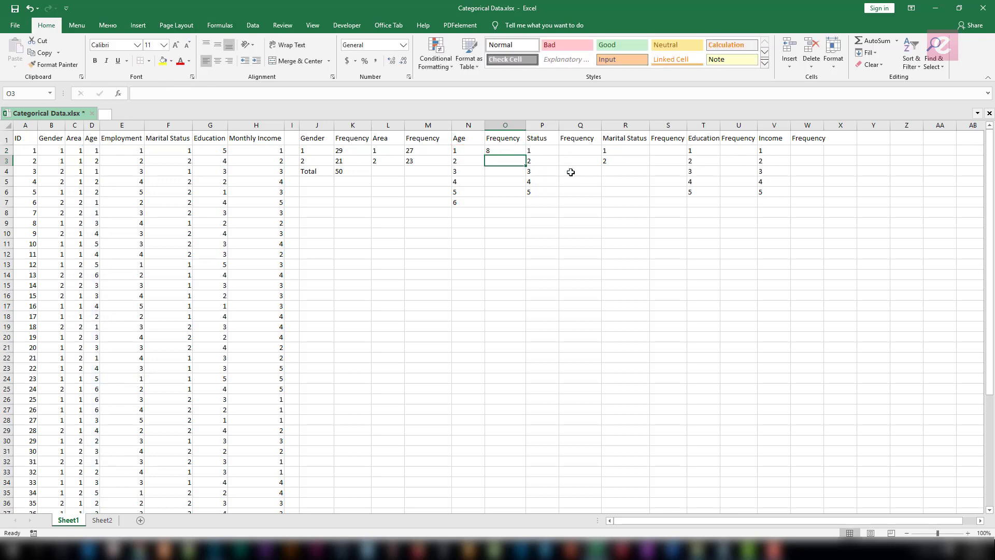
click(504, 150)
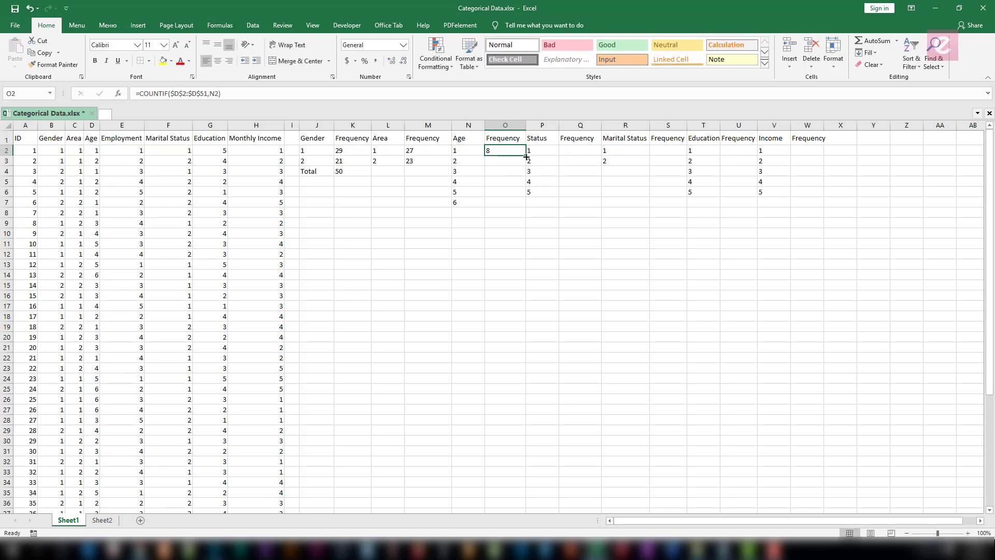
drag(526, 156, 524, 209)
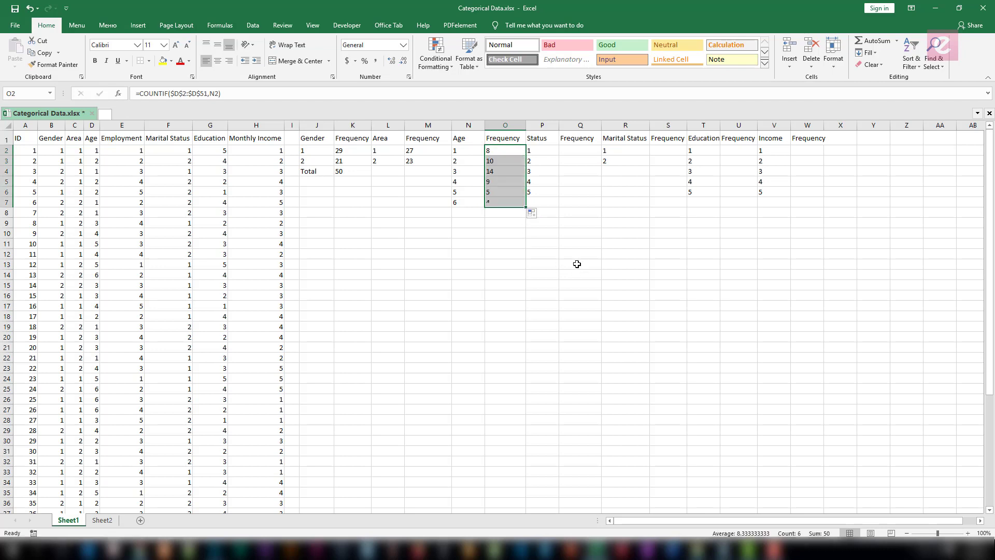
Sum the age frequencies O2:O7 in O8 and the area frequencies M2:M3 in M4.
click(514, 215)
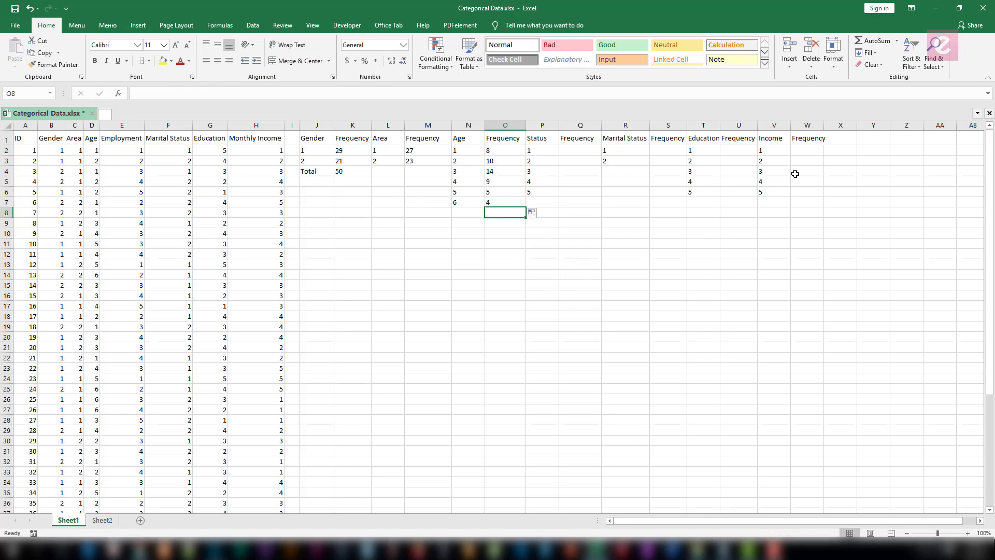
click(871, 41)
key(Return)
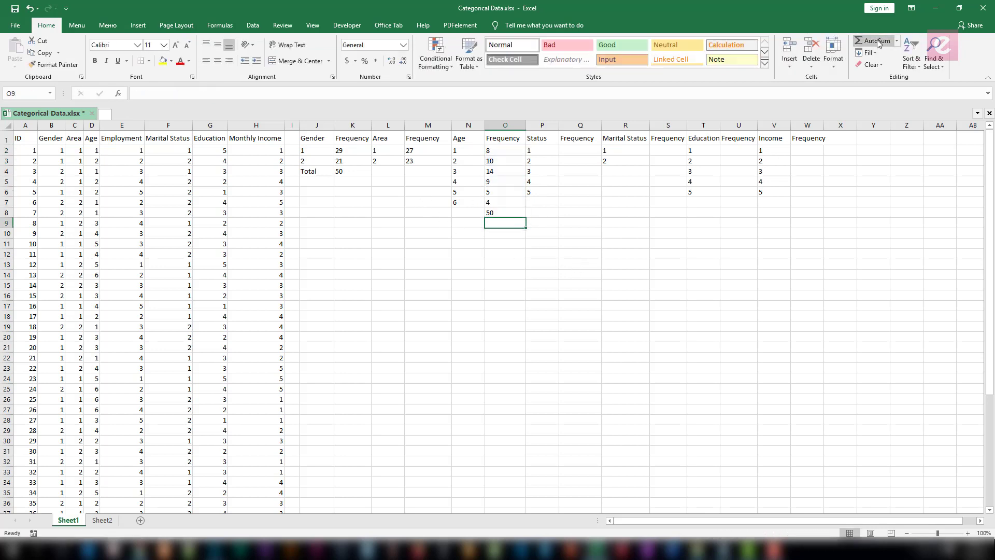
click(418, 169)
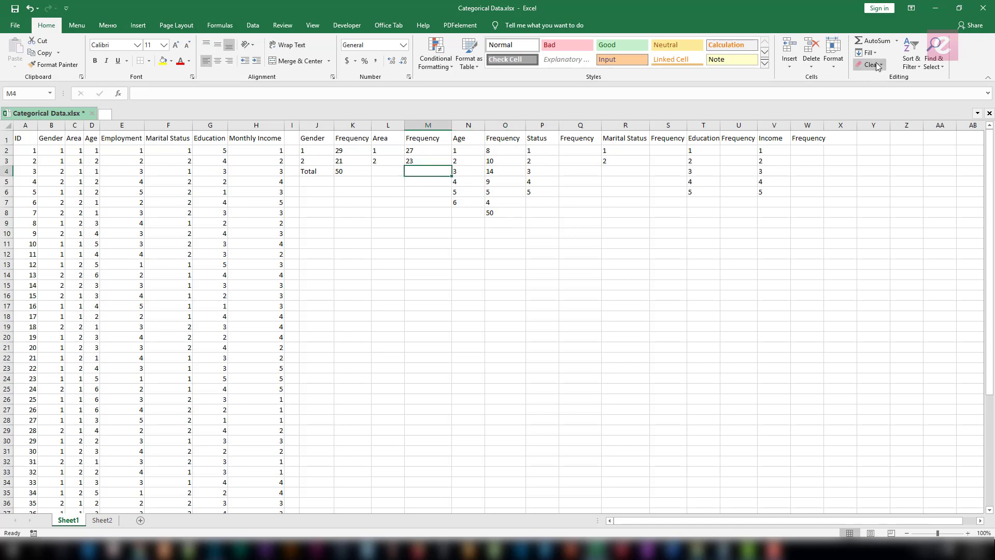
click(876, 41)
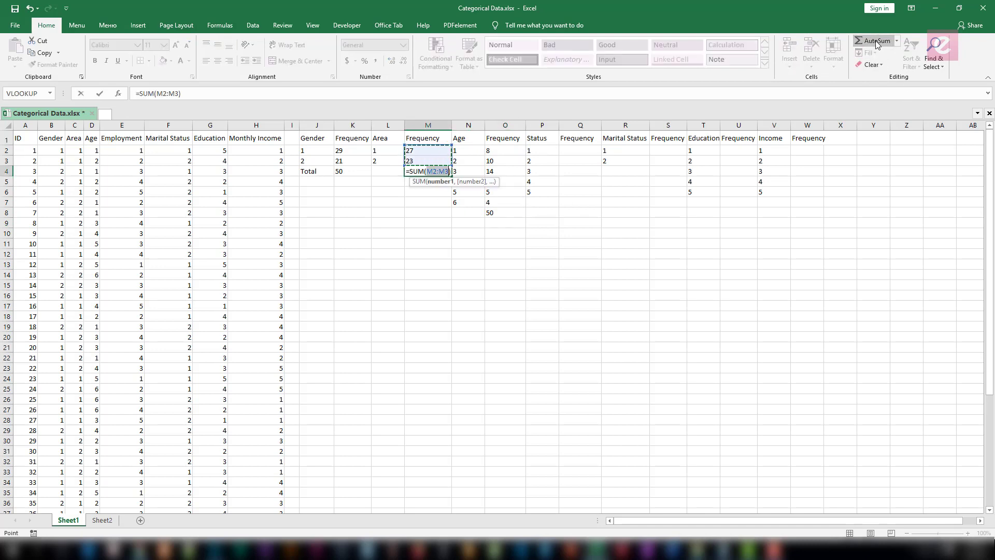
key(Return)
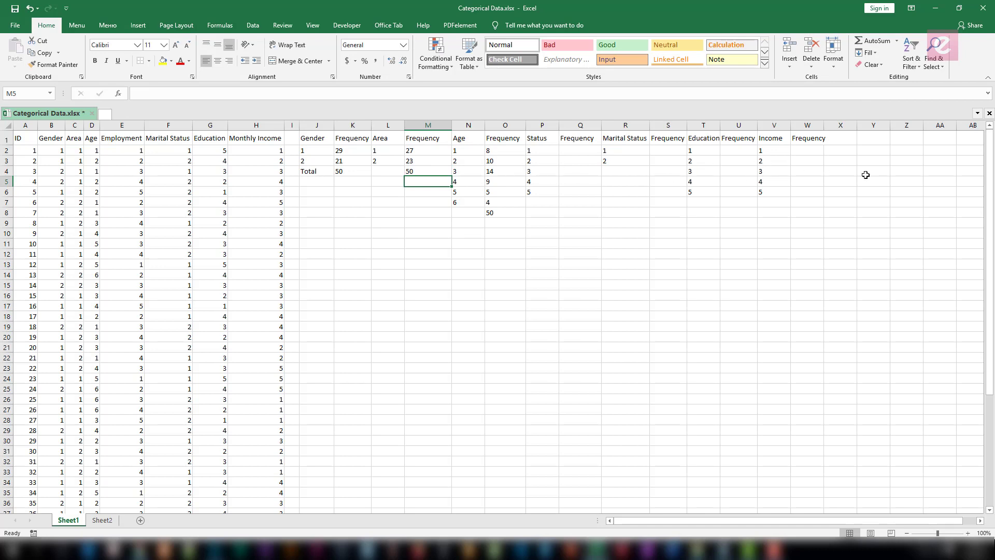
Count the respondents per status code by entering =countif($E$2:$E$51,P2) in Q2 with an absolute range, and copy it down to Q6.
click(583, 151)
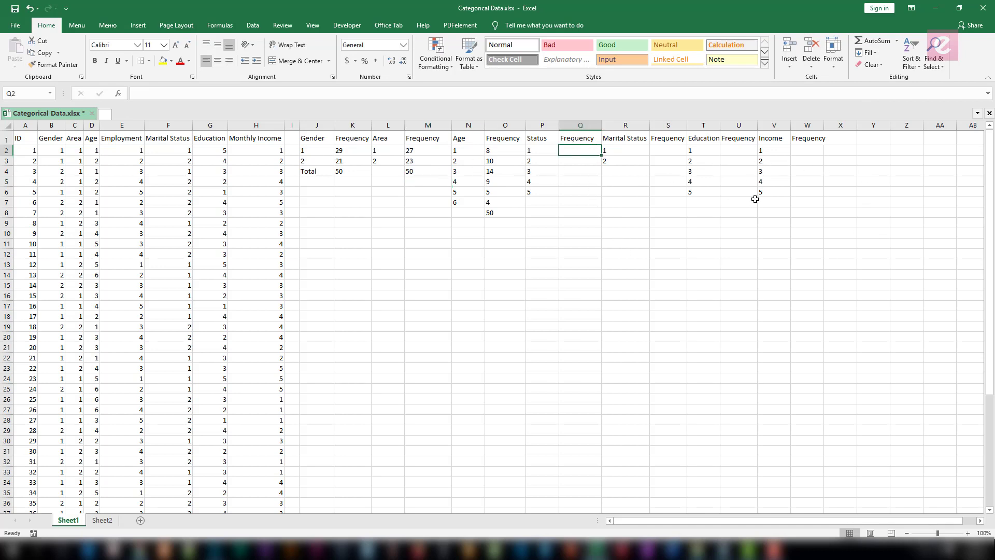
text(=countif()
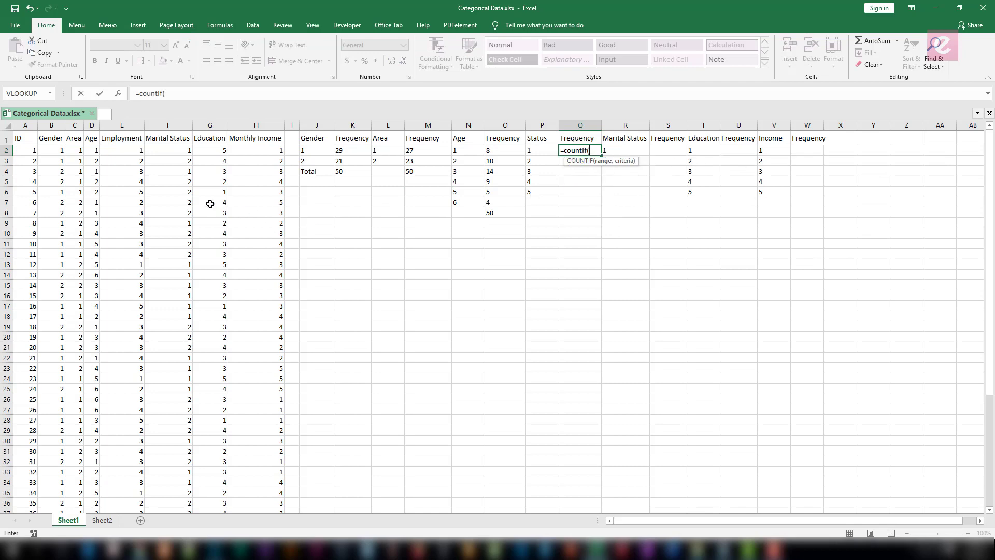
drag(134, 154, 137, 352)
key(F4)
text(,)
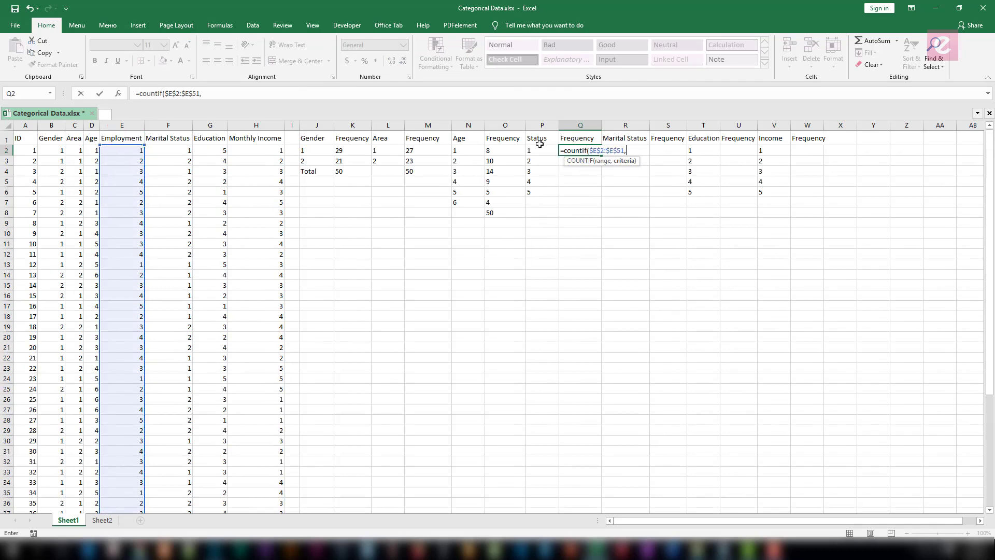
click(539, 149)
text())
key(Return)
click(587, 152)
double_click(601, 155)
Sum the status frequencies Q2:Q6 in Q7.
click(587, 203)
click(881, 44)
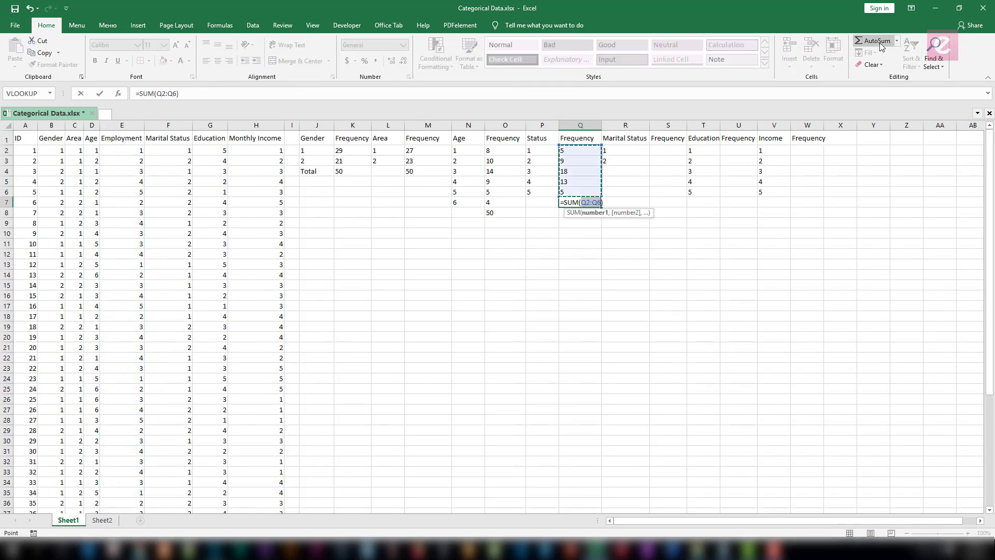
key(Return)
Count the respondents per marital status code by entering =countif($F$2:$F$51,R2) in S2 with an absolute range, and copy it down to S3.
click(661, 151)
text(=countif()
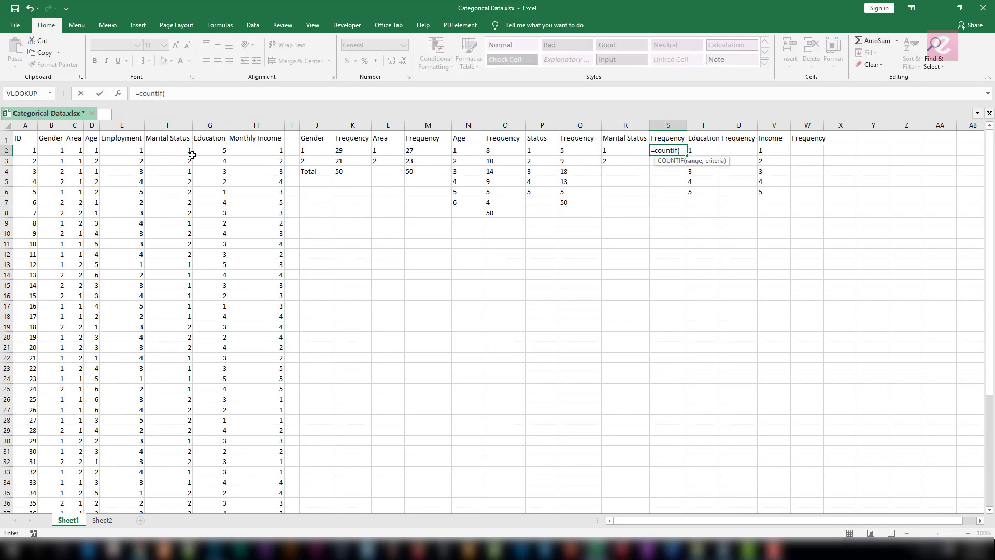
drag(192, 154, 193, 511)
scroll(193, 311, up, 11)
key(F4)
text(,)
click(624, 151)
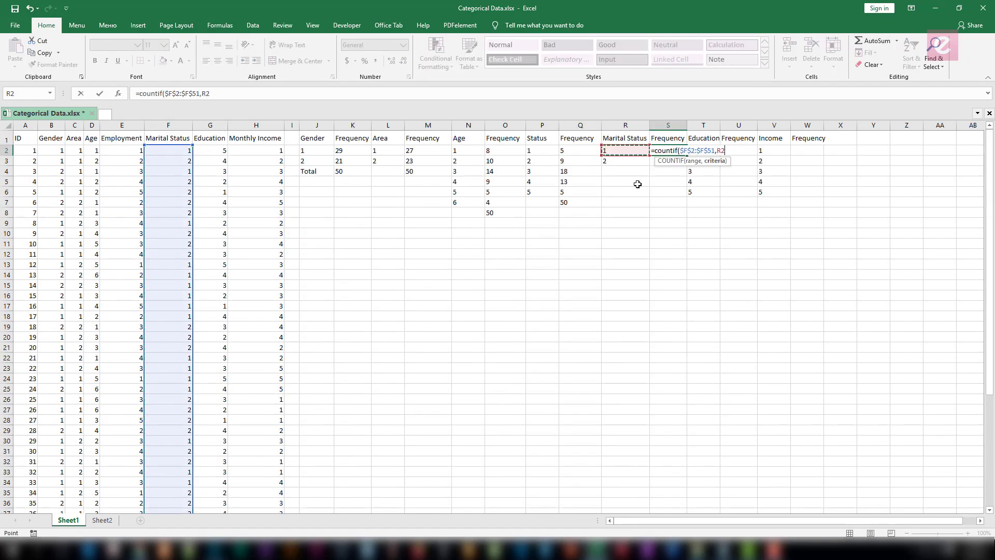
text())
key(Return)
click(668, 150)
double_click(687, 156)
Sum the marital status frequencies S2:S3 in S4.
click(668, 171)
click(881, 44)
key(Return)
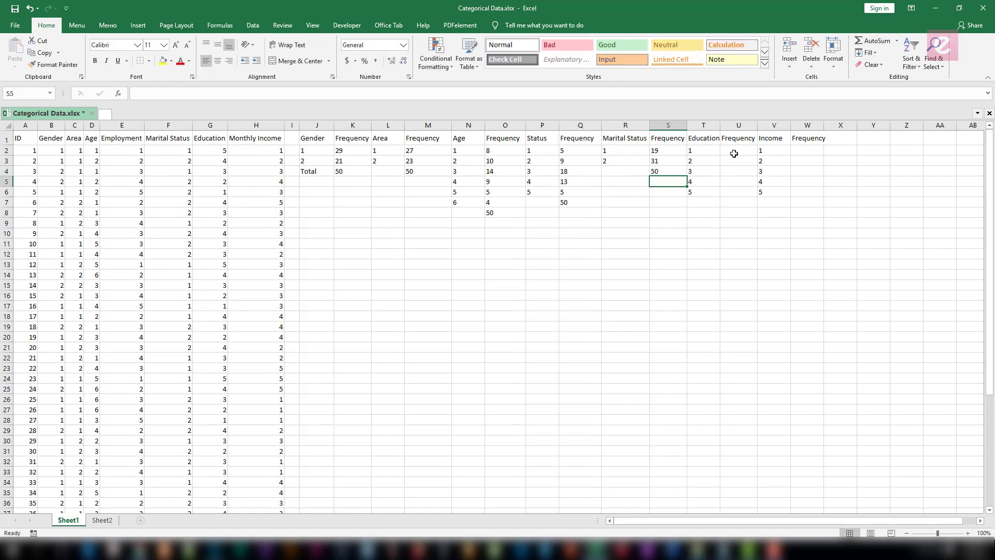
Count the respondents per education code by entering =countif($G$2:$G$51,T2) in U2 with an absolute range, and copy it down to U6.
click(734, 151)
text(=countif()
drag(197, 151, 196, 510)
scroll(195, 311, up, 10)
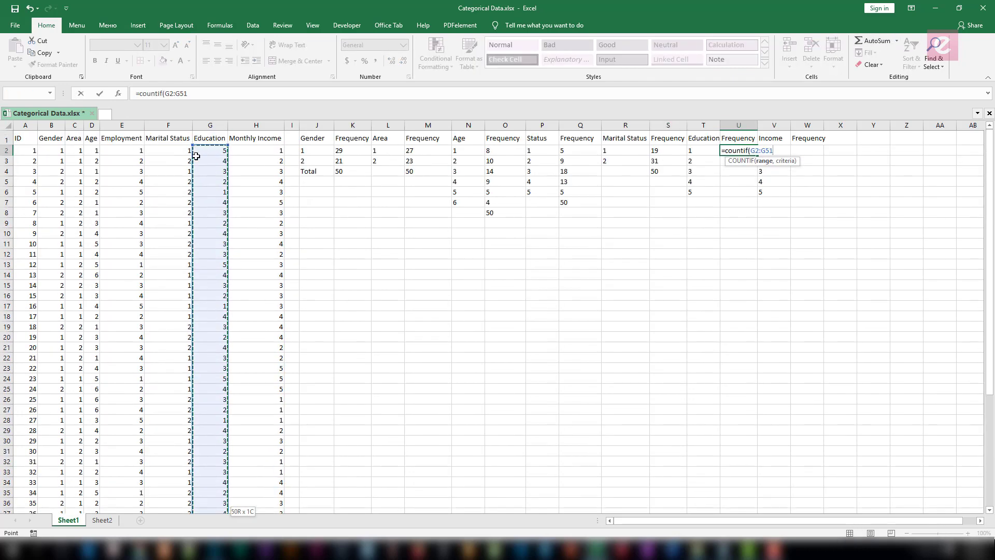
key(F4)
text(,)
click(689, 151)
text())
key(Return)
drag(736, 152, 749, 193)
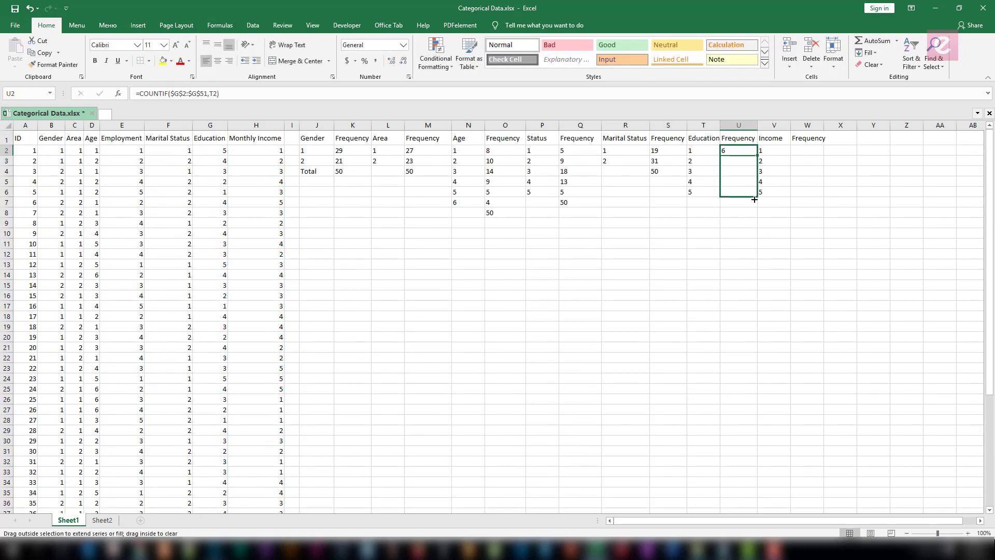
double_click(754, 199)
Sum the education frequencies U2:U6 in U7.
click(738, 202)
click(881, 45)
key(Return)
Count the respondents per income code by entering =countif($H$2:$H$51,V2) in W2 with an absolute range, and copy it down to W6.
click(807, 151)
text(=countif()
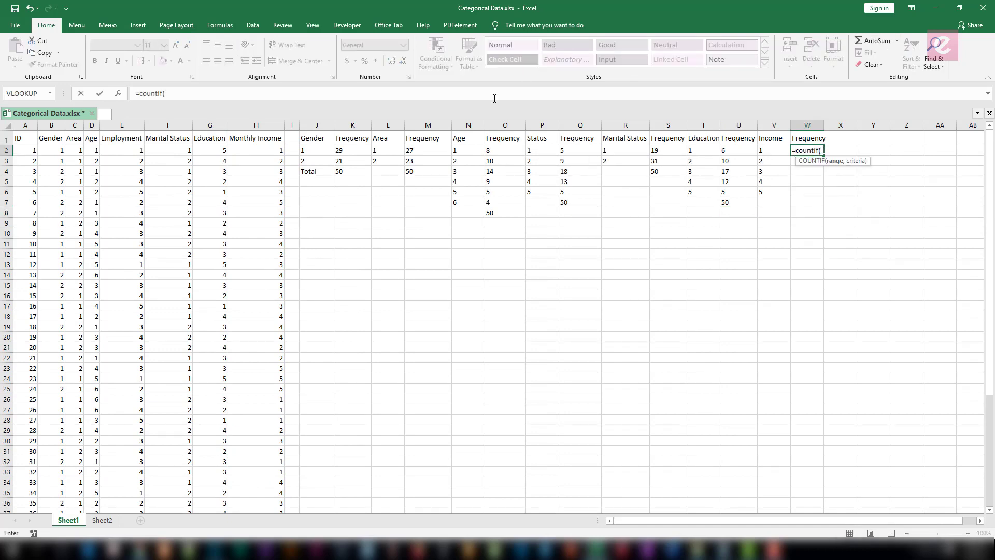
drag(264, 150, 259, 510)
scroll(255, 311, up, 10)
key(F4)
text(,)
click(762, 151)
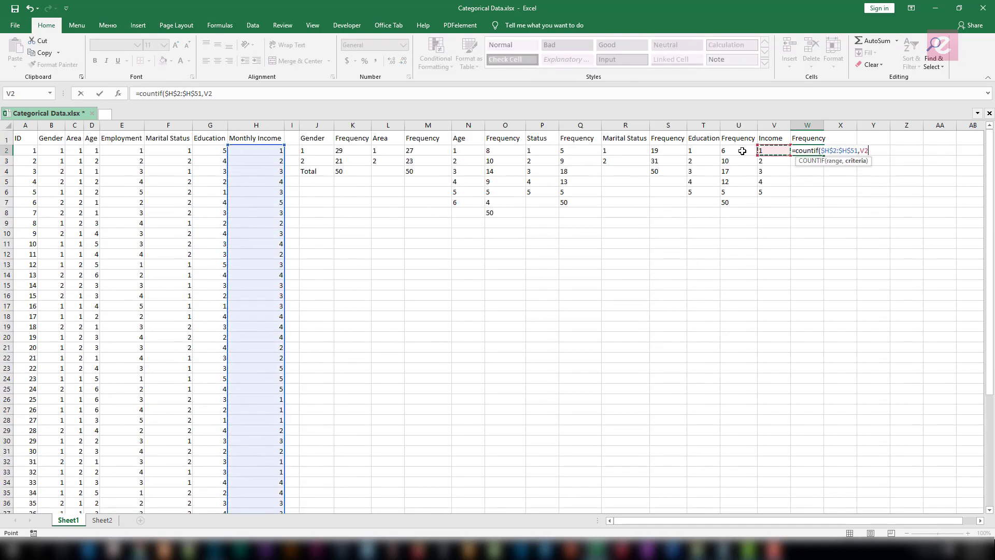
text())
key(Return)
click(811, 151)
double_click(824, 156)
Sum the income frequencies W2:W6 in W7.
click(811, 202)
key(Delete)
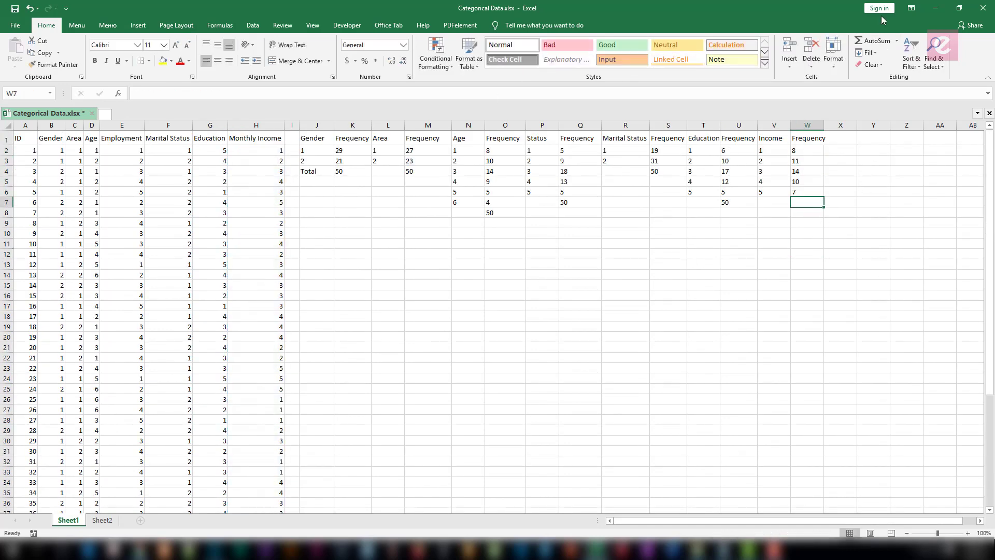
click(876, 40)
key(Return)
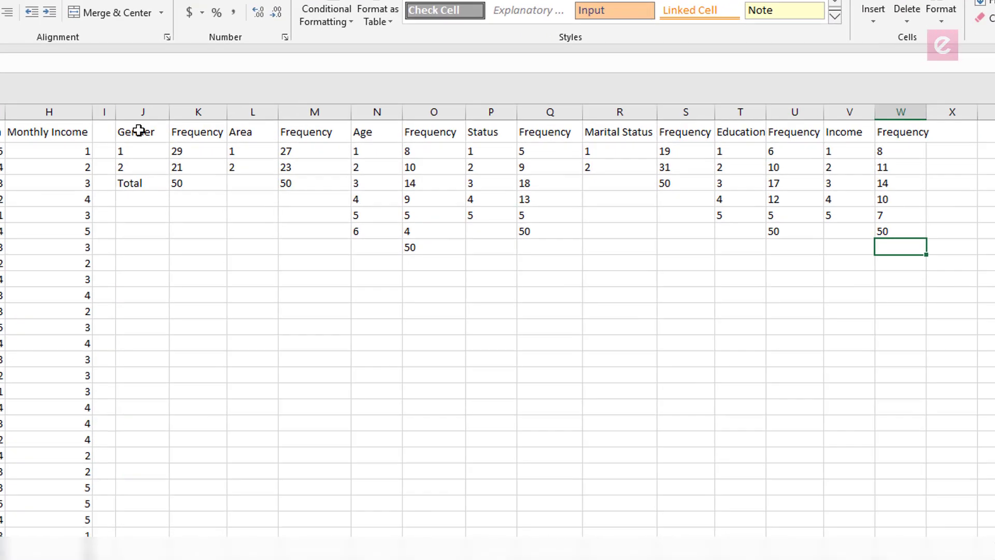
Center the contents of all the frequency tables in J1:W8 horizontally.
mouse_move(311, 138)
mouse_down()
mouse_move(457, 164)
mouse_move(815, 197)
mouse_up()
drag(972, 238, 970, 269)
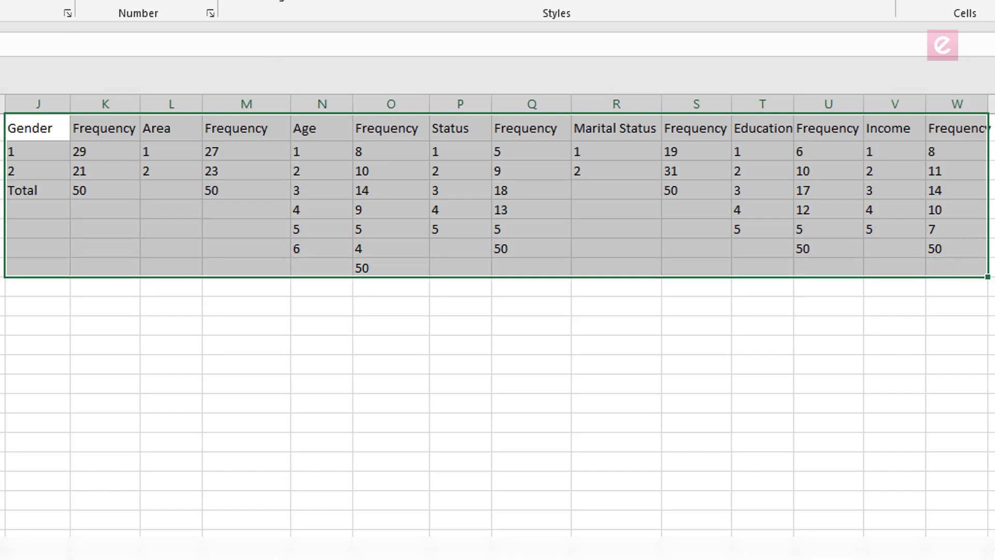
key(alt+h)
key(a)
key(c)
click(418, 249)
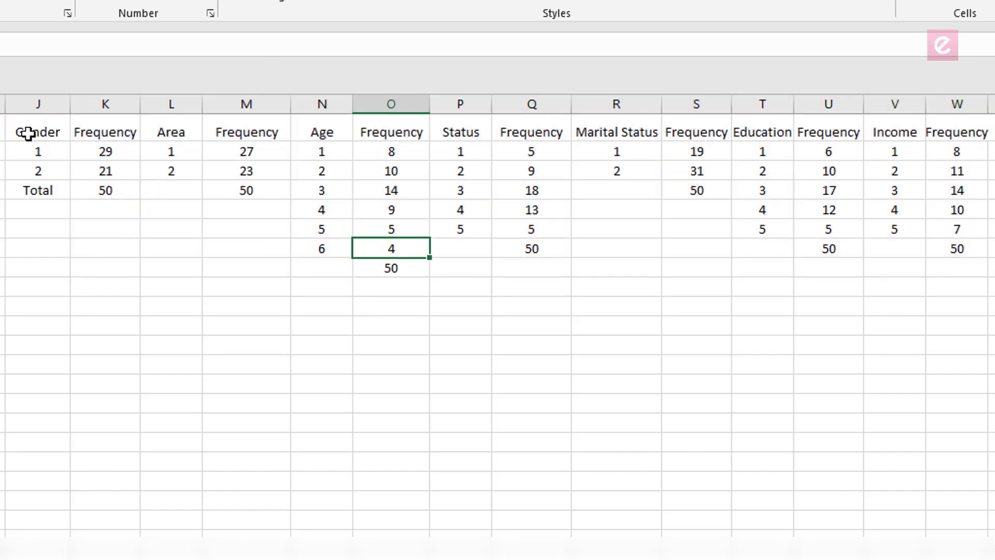
Make the frequency table headings in J1:W1 bold.
drag(28, 134, 959, 133)
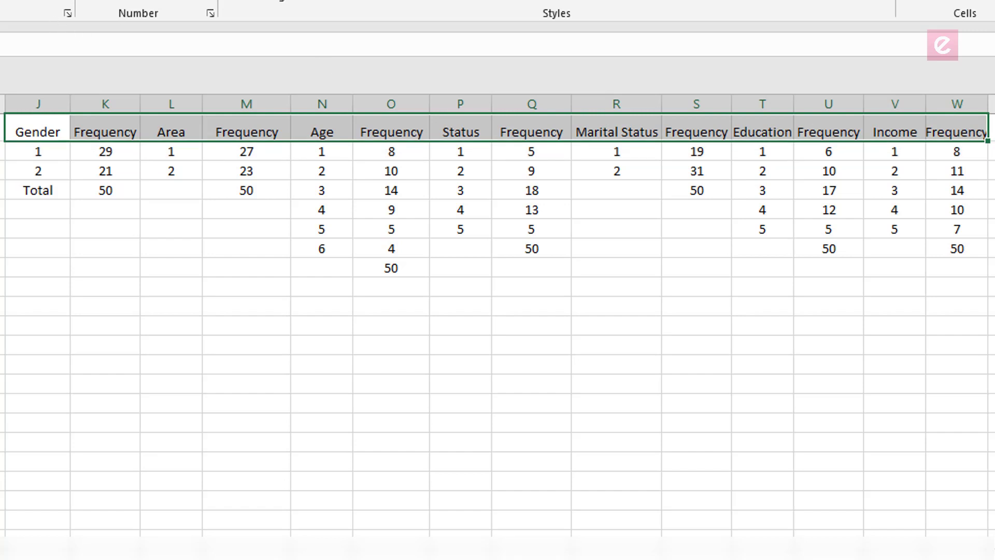
key(ctrl+b)
click(406, 265)
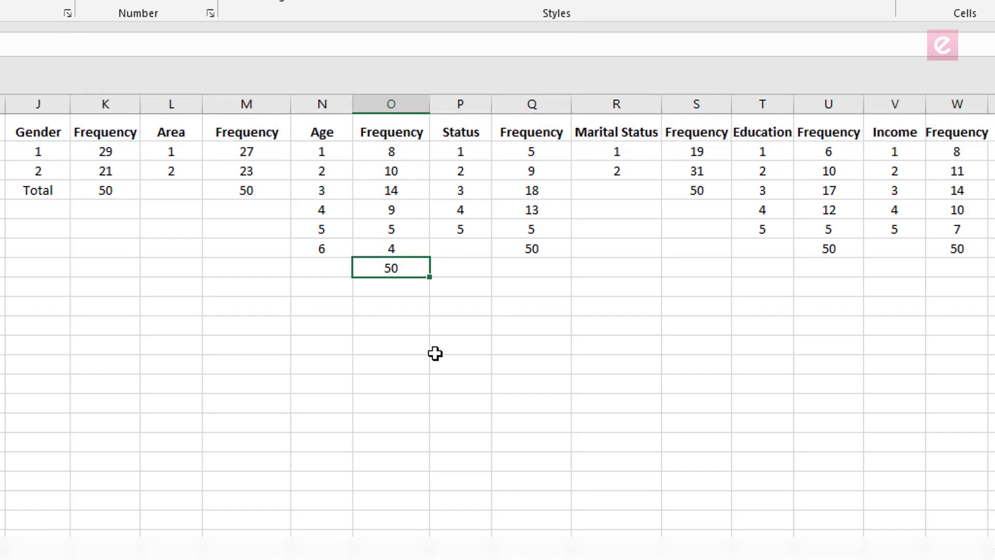
Check the total under each frequency column, from gender through to income.
click(104, 210)
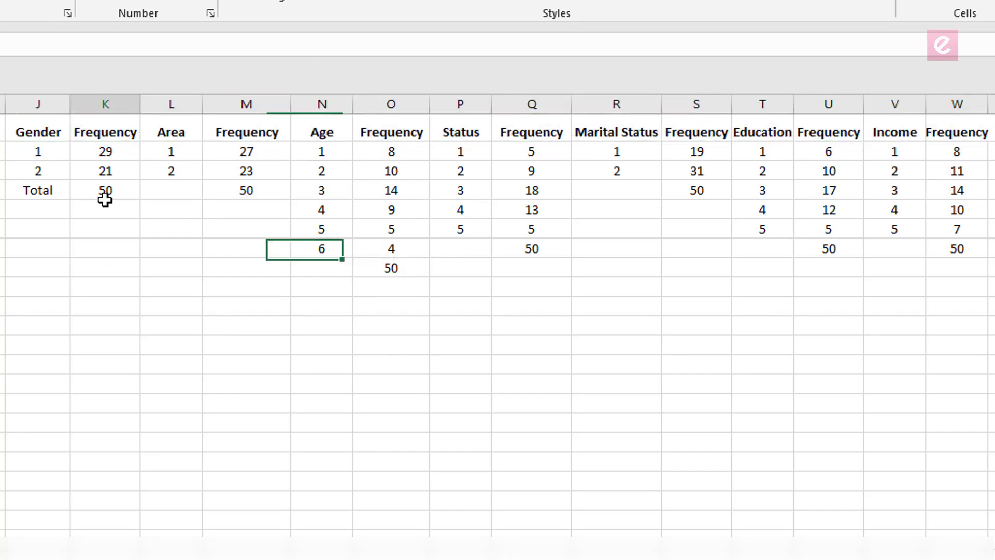
click(256, 187)
click(407, 264)
click(542, 250)
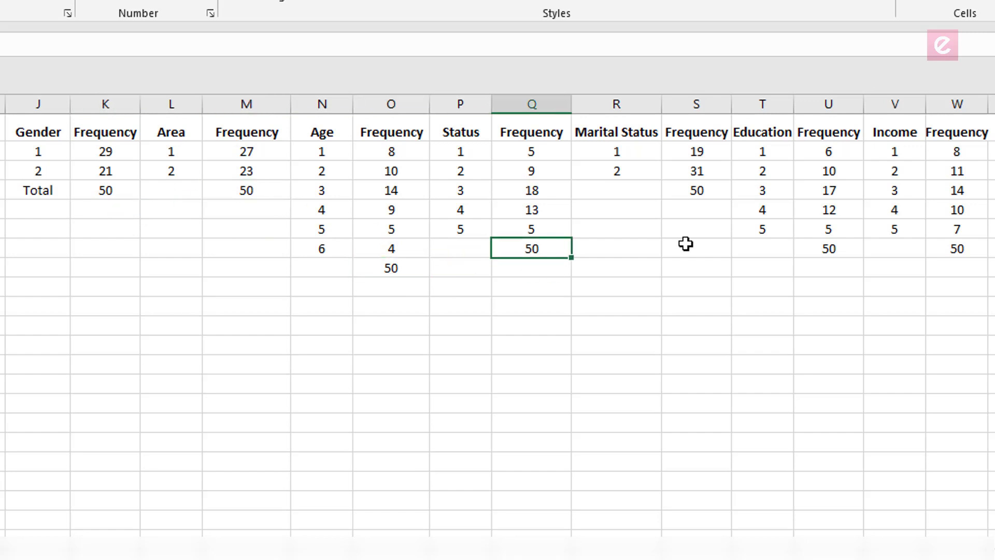
click(696, 193)
click(829, 250)
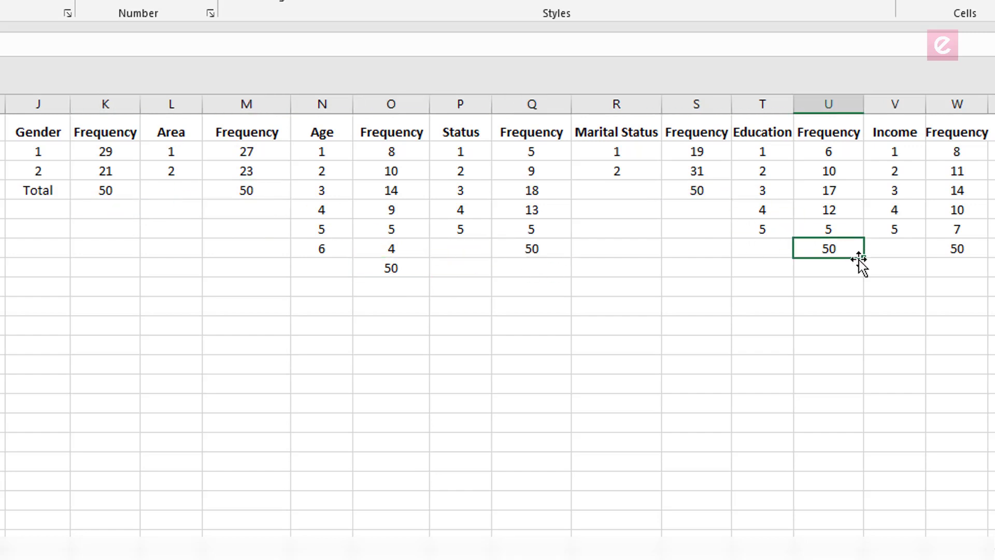
click(949, 247)
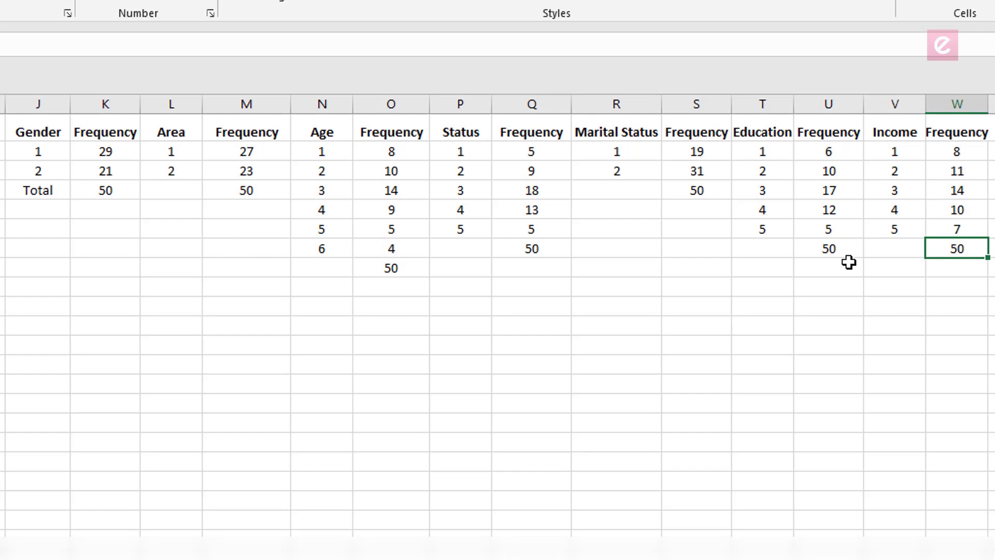
click(602, 384)
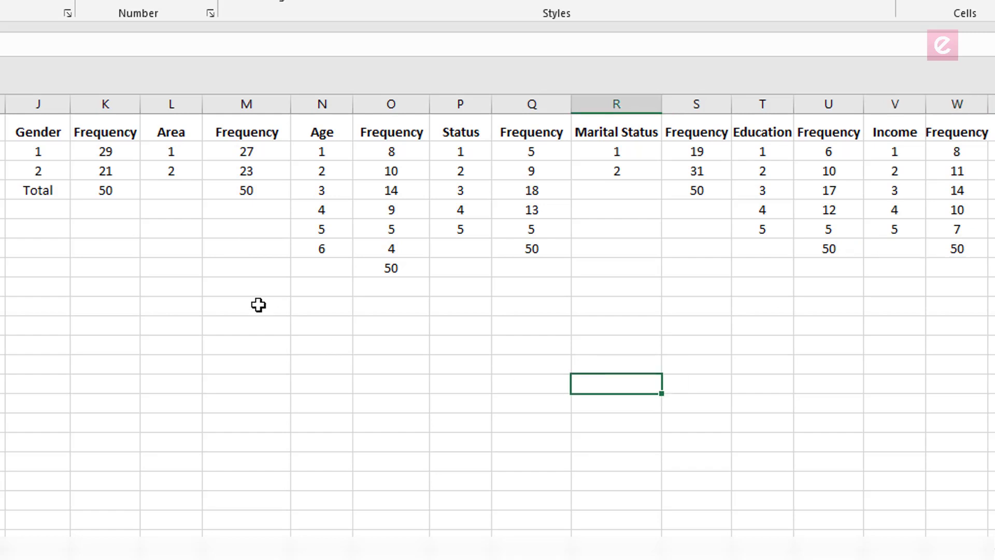
click(287, 461)
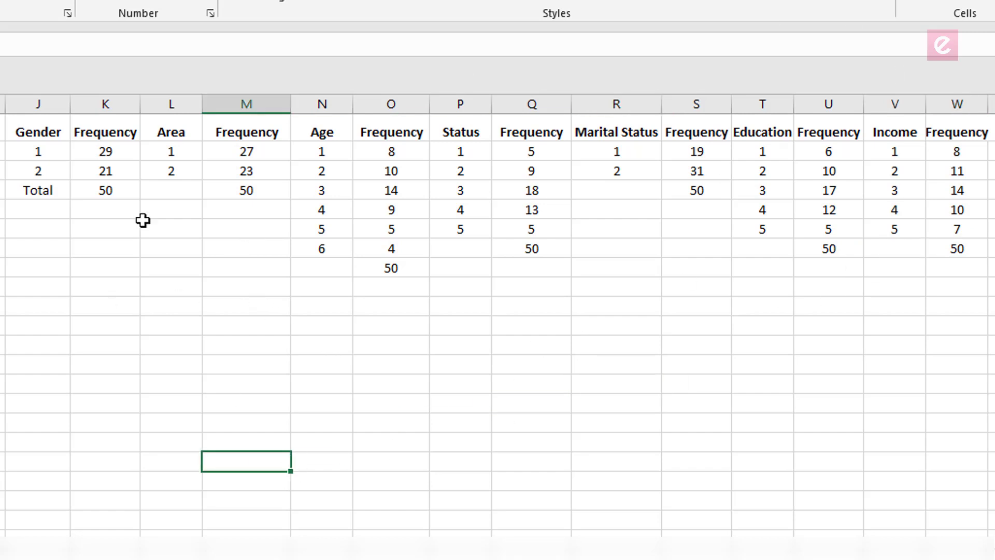
Copy the gender frequency table J1:K4 into Sheet2 as values only, starting at A2, and widen column A.
drag(38, 131, 111, 188)
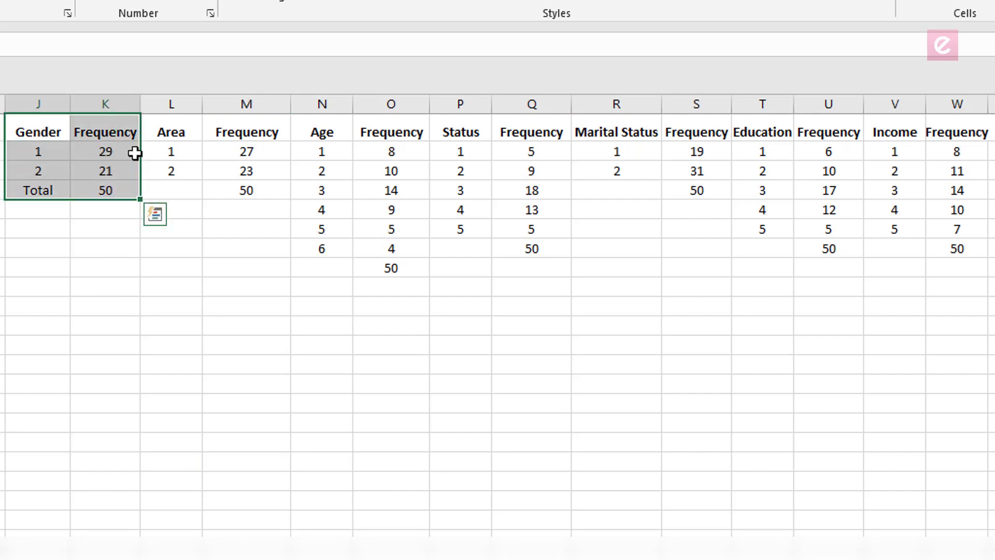
right_click(102, 163)
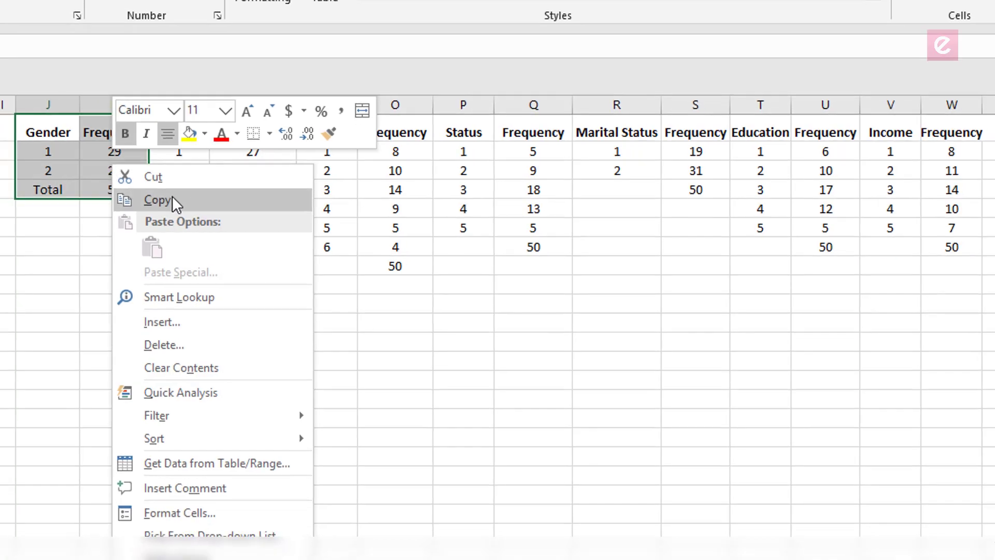
click(166, 199)
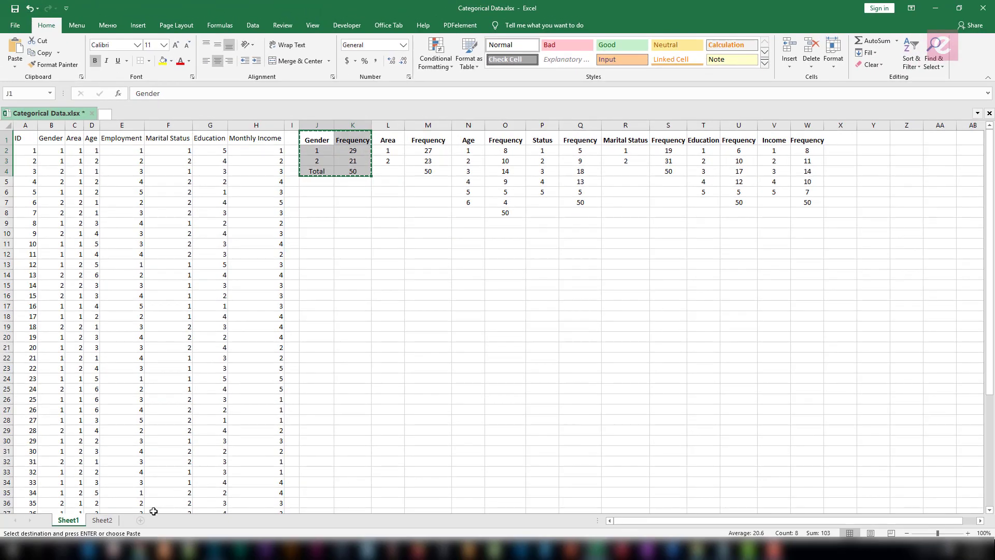
click(102, 520)
click(115, 290)
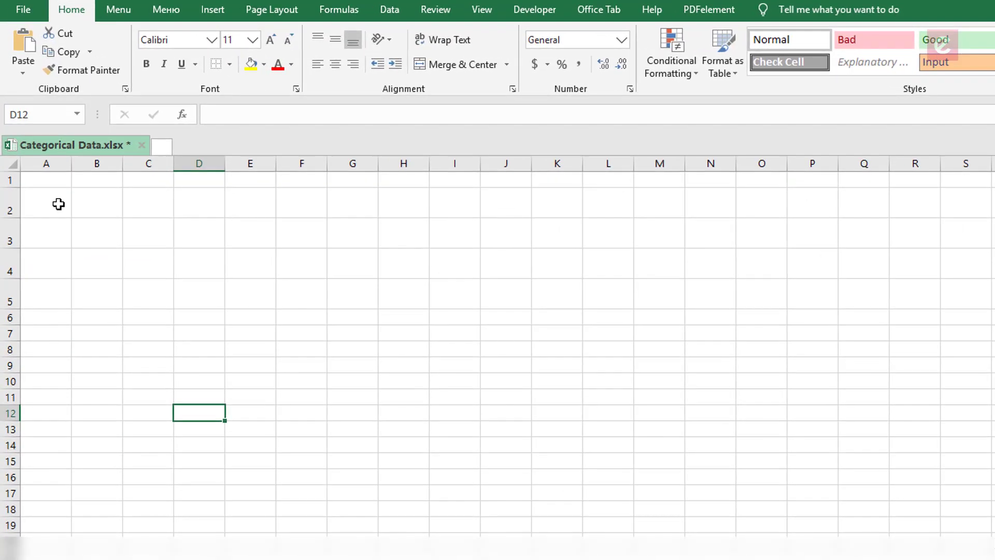
right_click(38, 152)
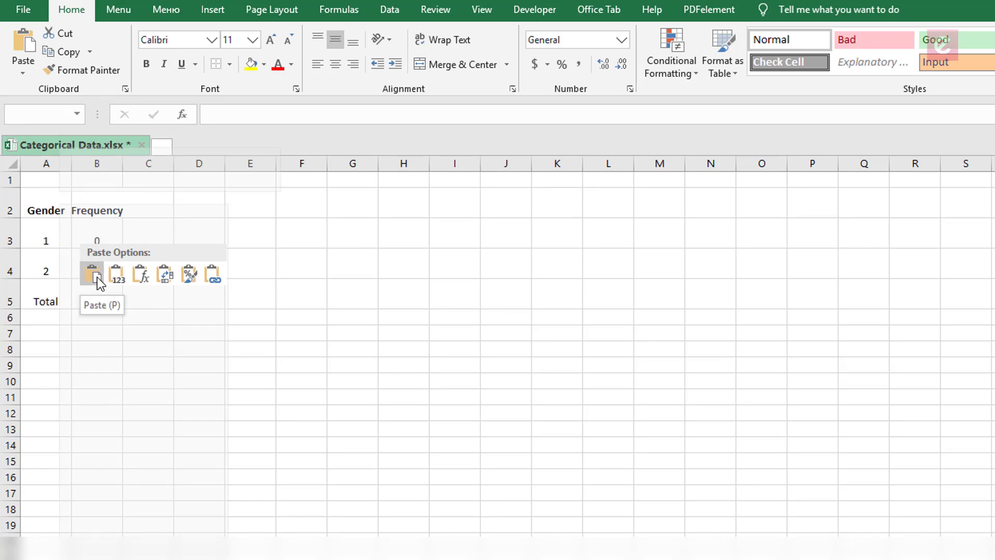
click(116, 280)
click(175, 382)
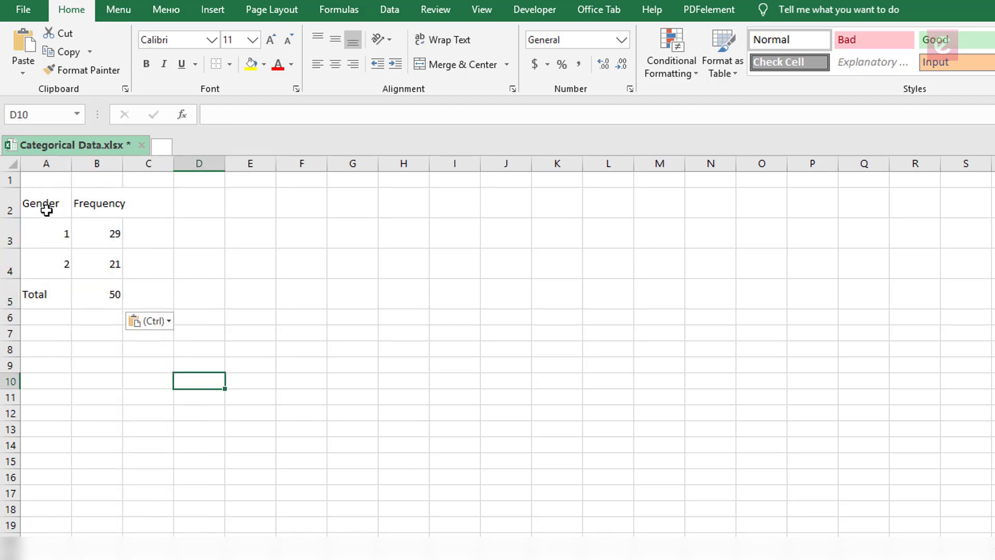
drag(71, 164, 86, 164)
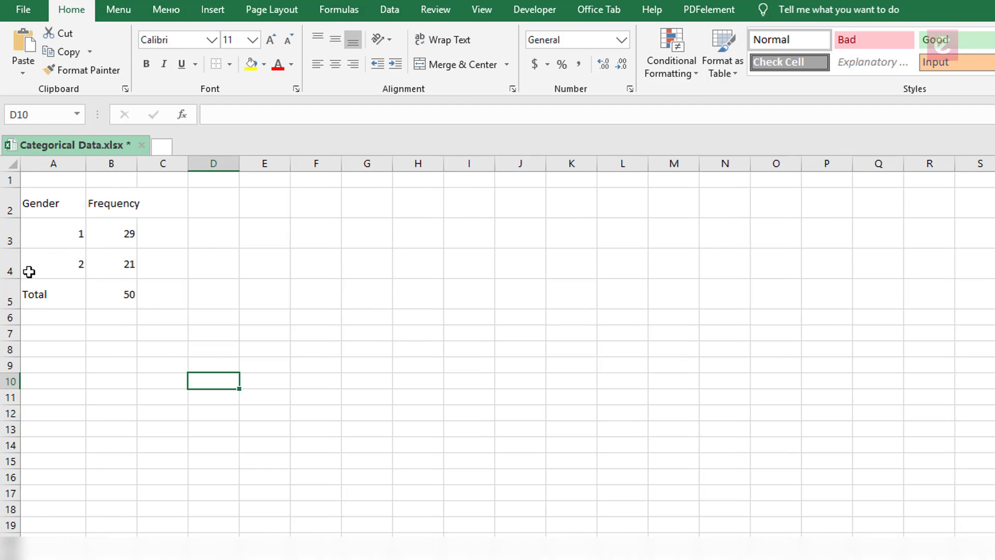
Reduce the height of rows 2 to 5 and widen columns A and B around the gender table.
drag(9, 294, 9, 212)
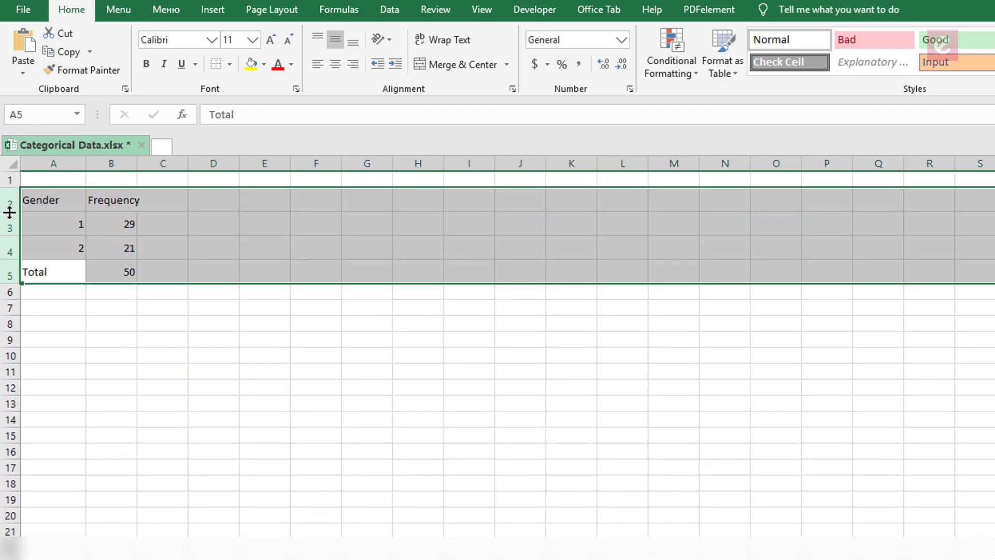
click(9, 213)
click(166, 255)
click(182, 208)
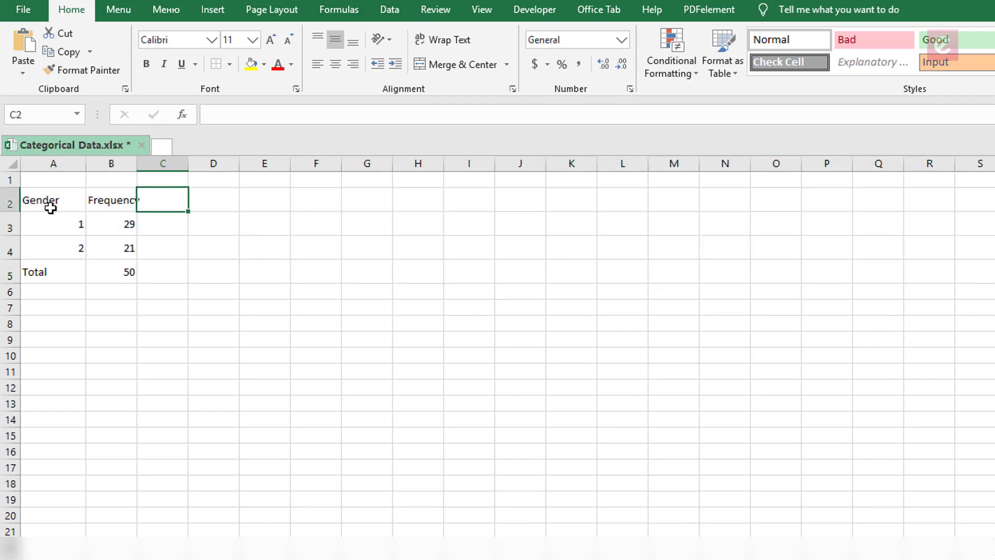
drag(86, 165, 92, 166)
click(145, 166)
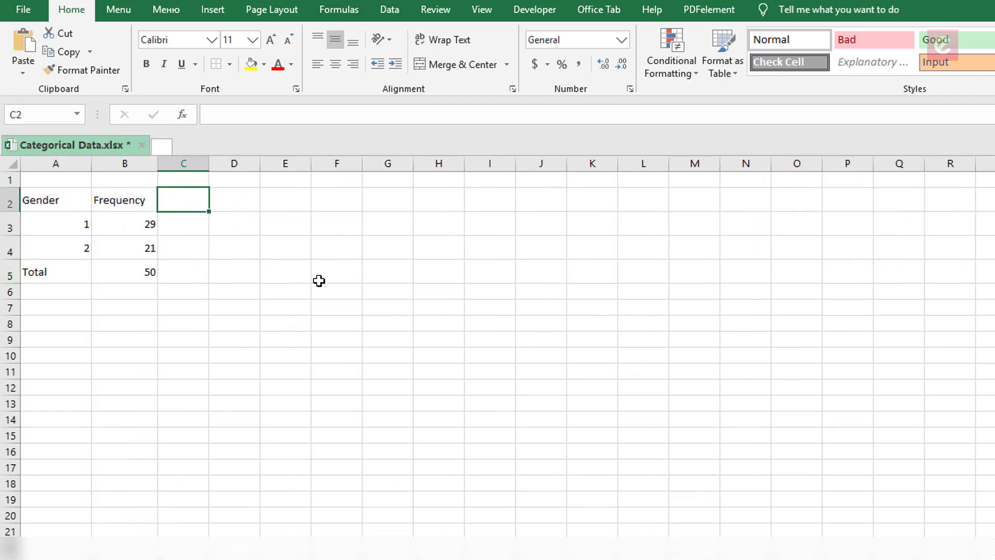
Add the heading "Cumulative Frequency" in C2 and widen column C to fit it.
text(Cumu)
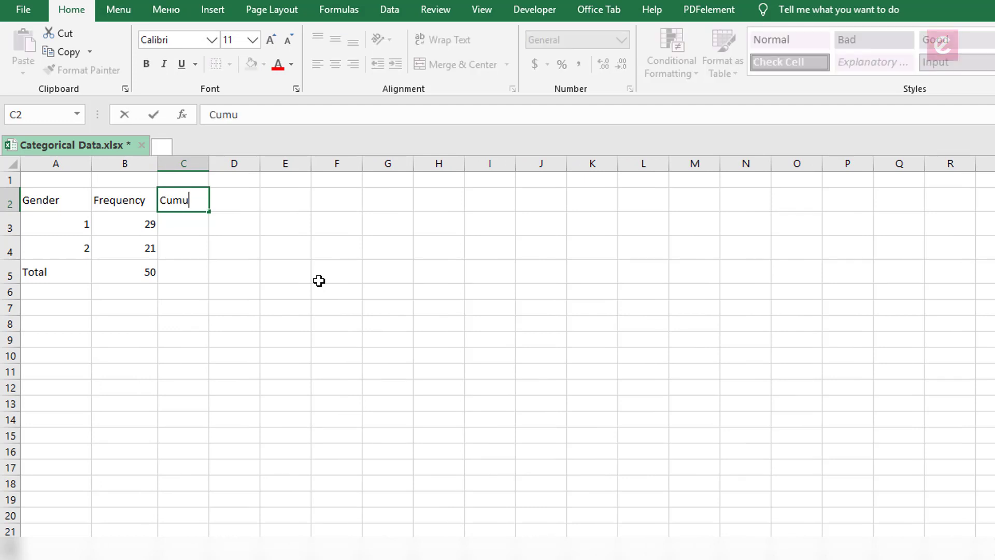
text(lative Fre)
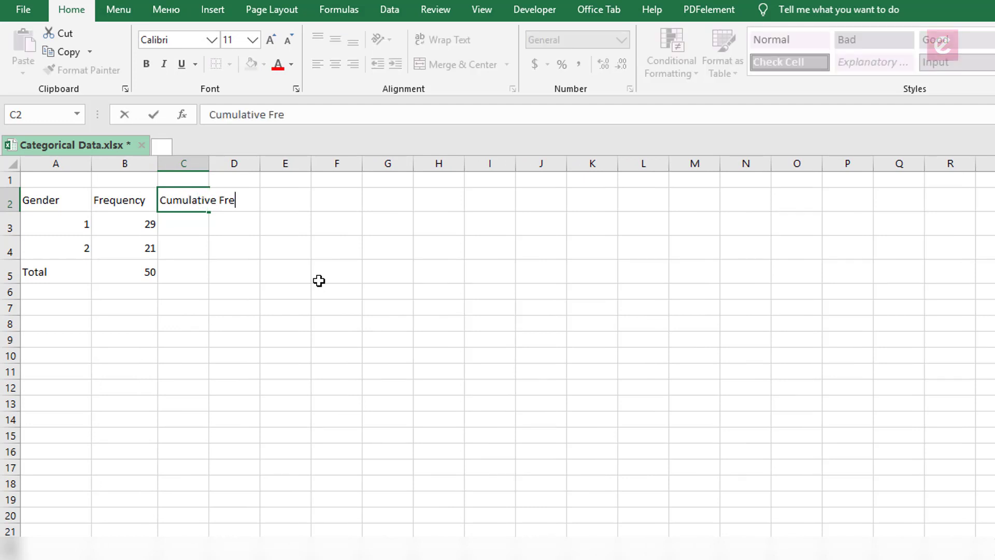
text(quency)
key(Return)
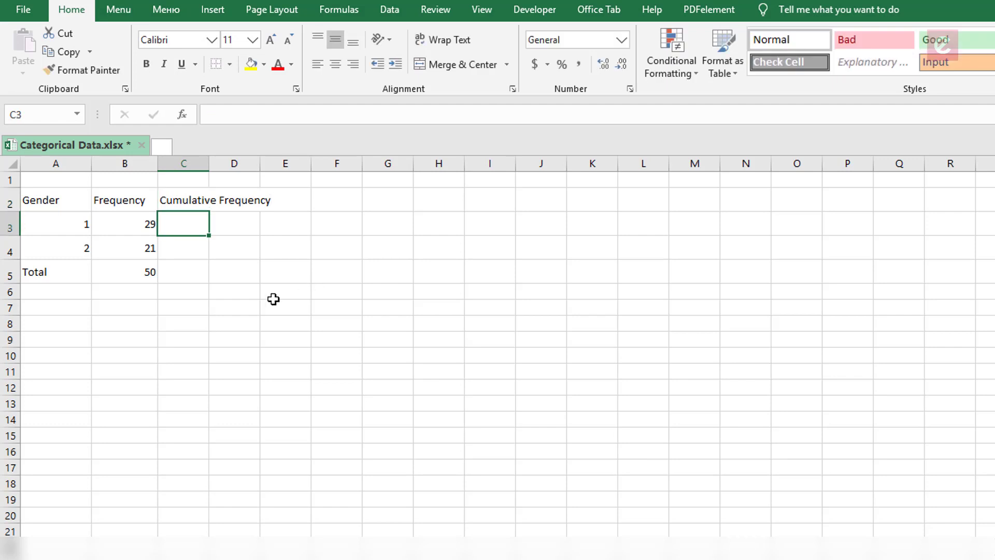
drag(210, 163, 280, 167)
click(225, 200)
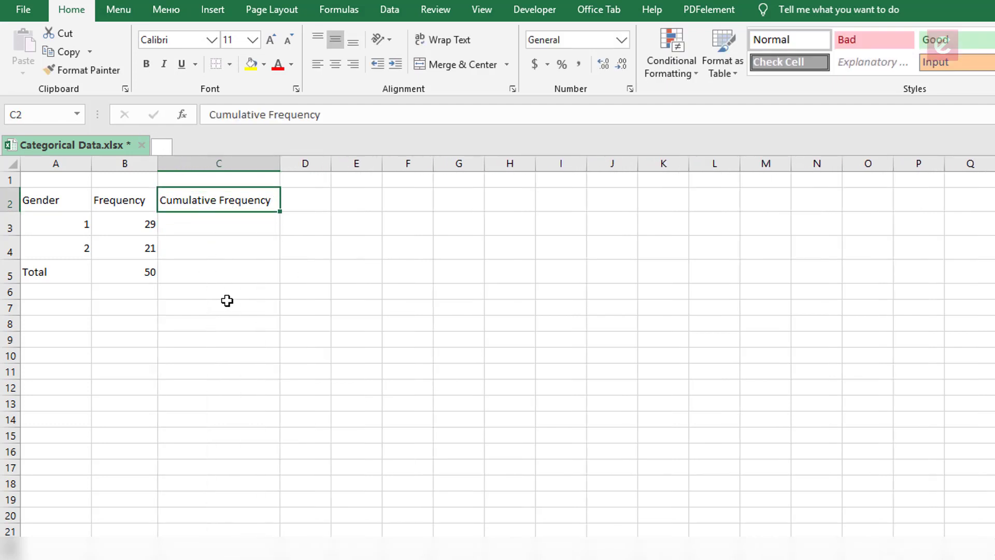
Add the heading "Percentage" in D2 and widen column D to fit it.
click(313, 196)
text(Percentage)
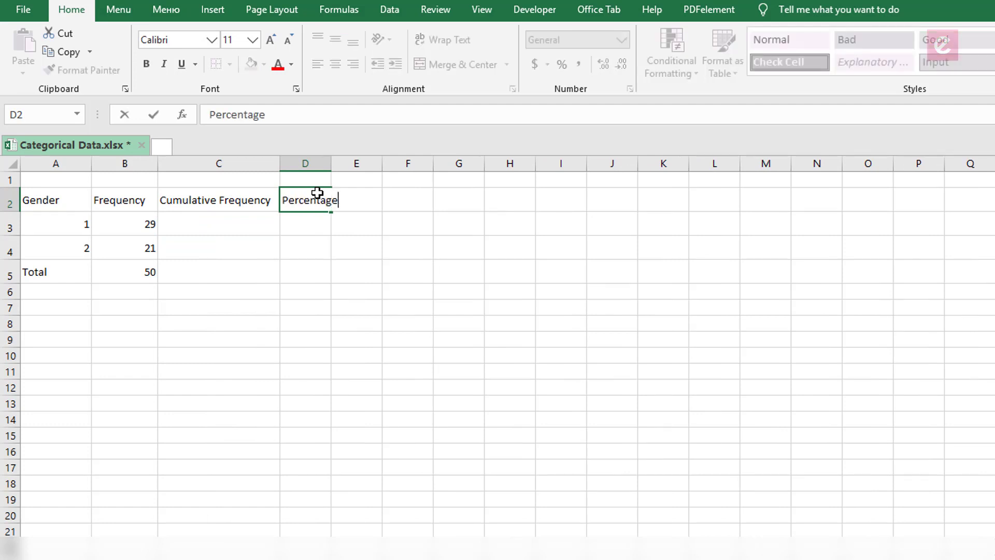
key(Return)
drag(334, 171, 349, 169)
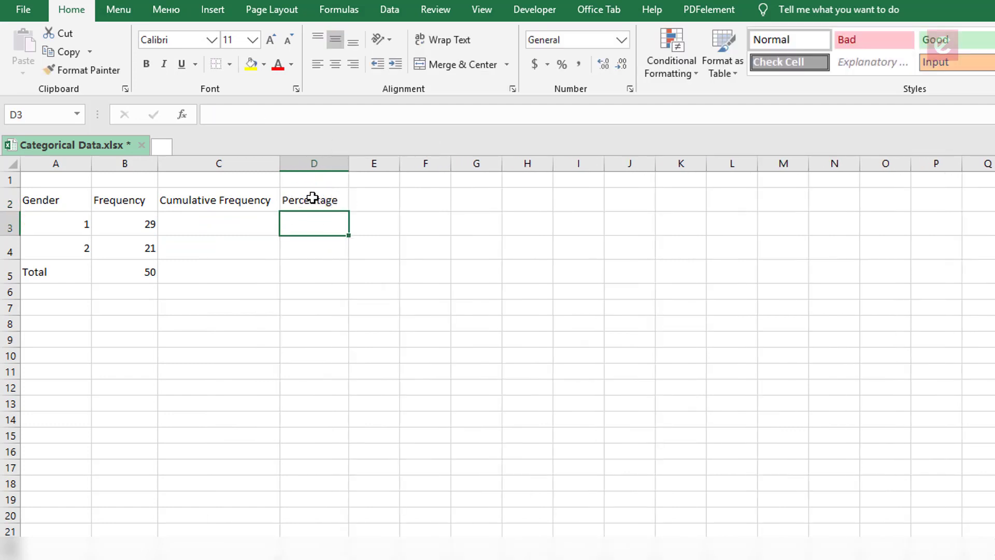
Calculate the cumulative frequencies for gender with =B3 in C3 and =C3+B4 in C4.
click(217, 231)
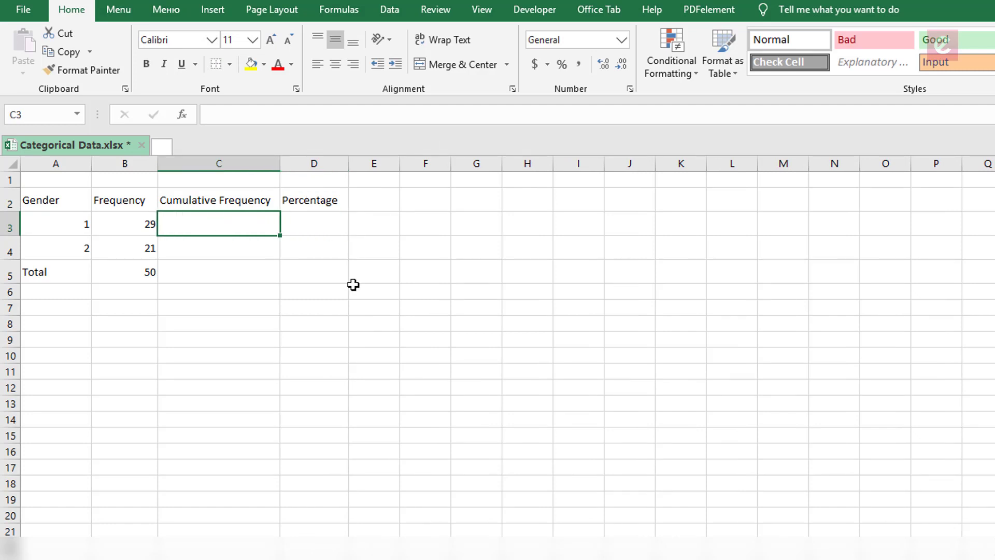
text(=)
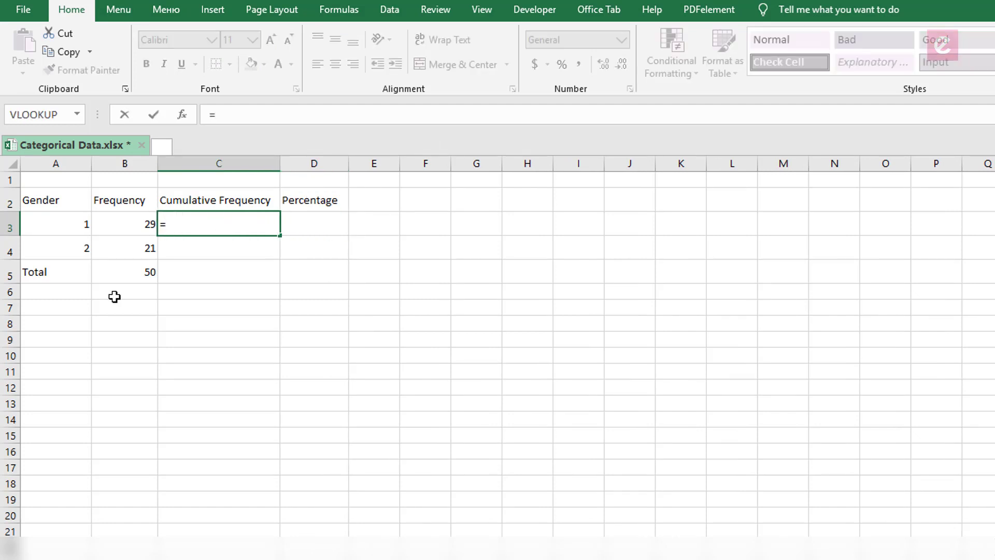
click(143, 226)
key(Return)
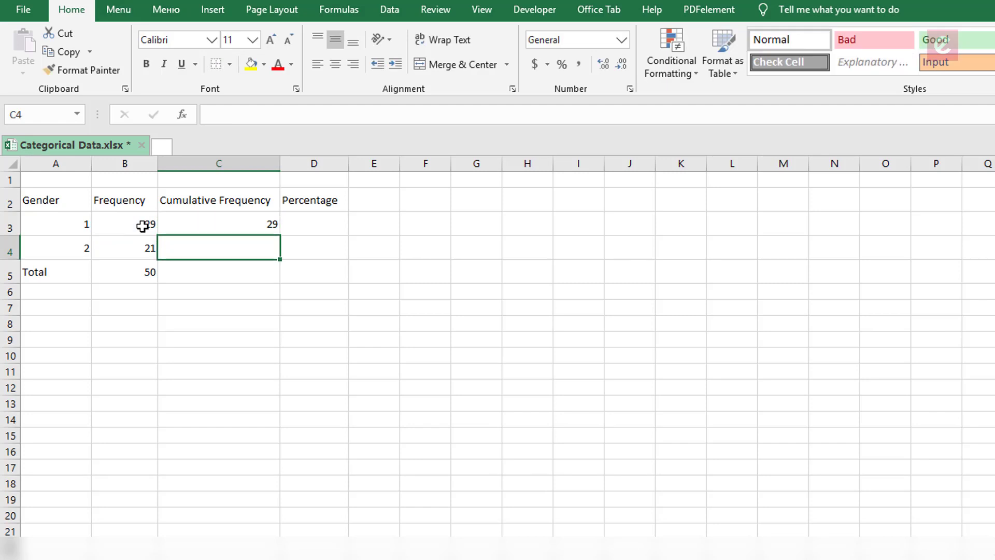
text(=)
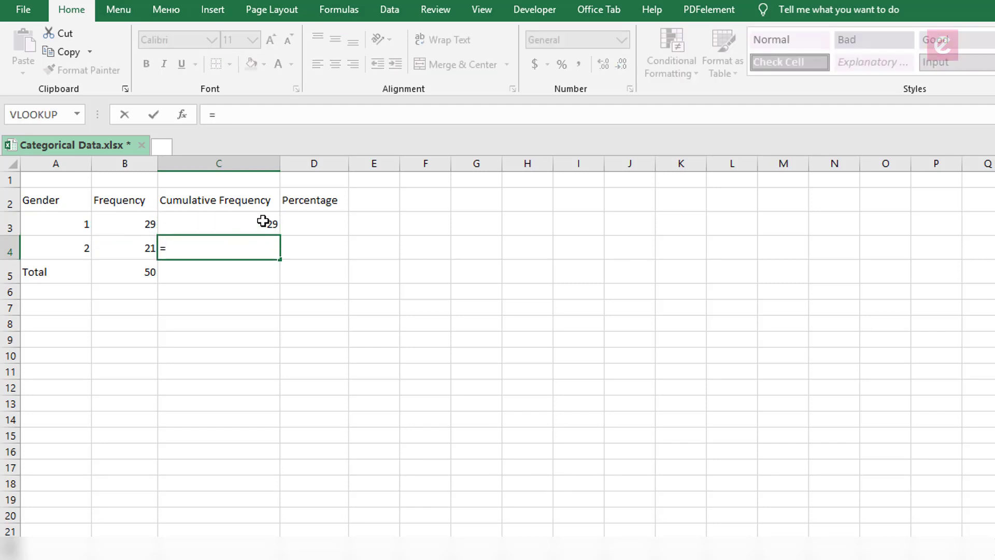
click(263, 221)
text(+)
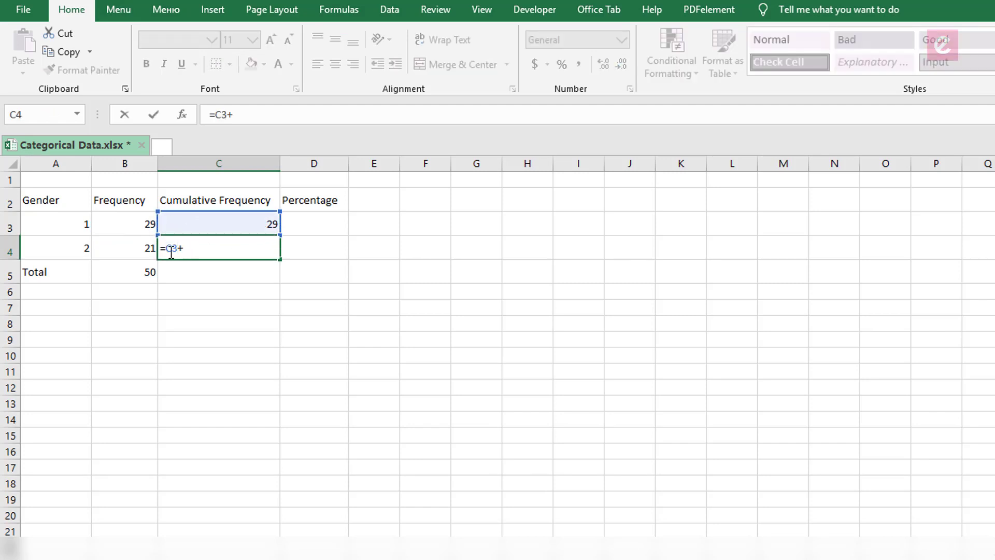
click(139, 250)
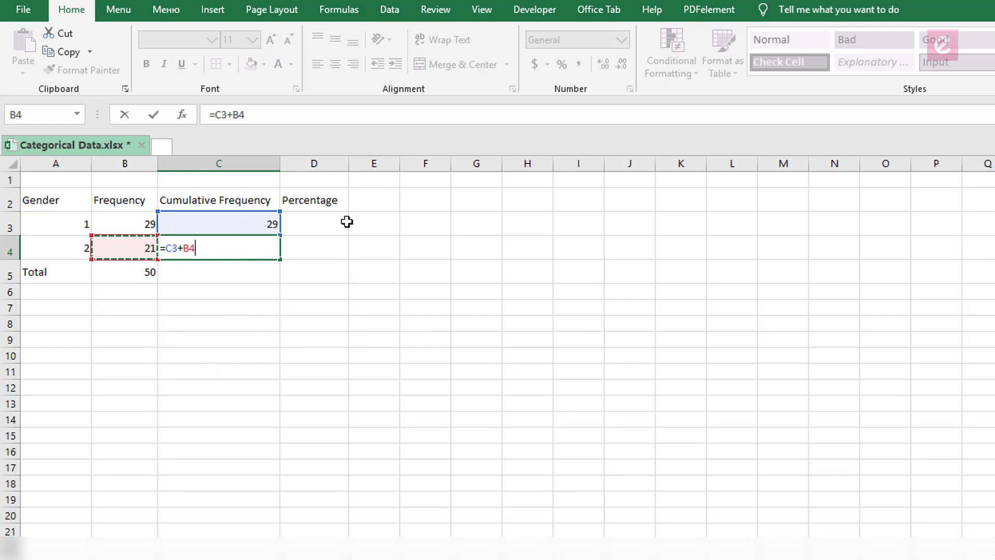
key(Return)
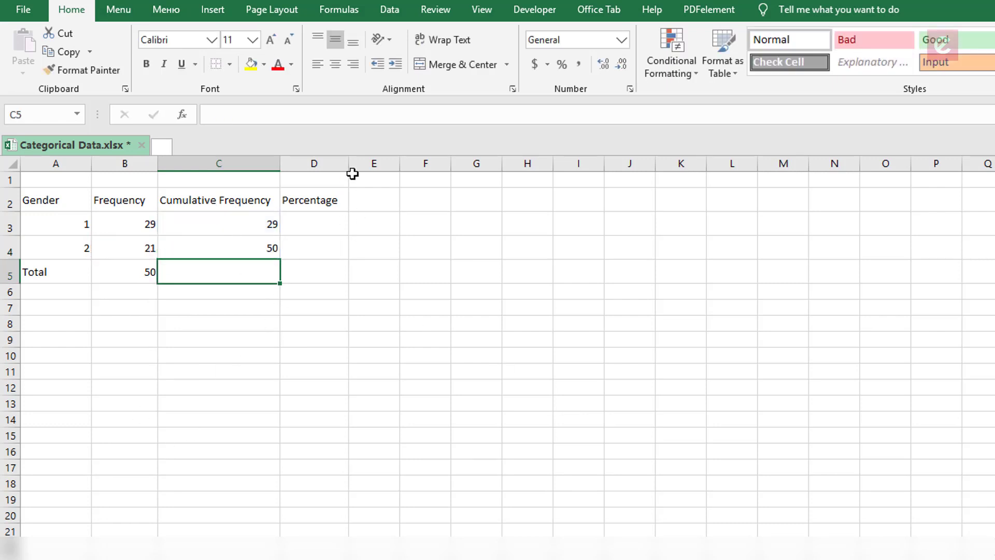
click(264, 249)
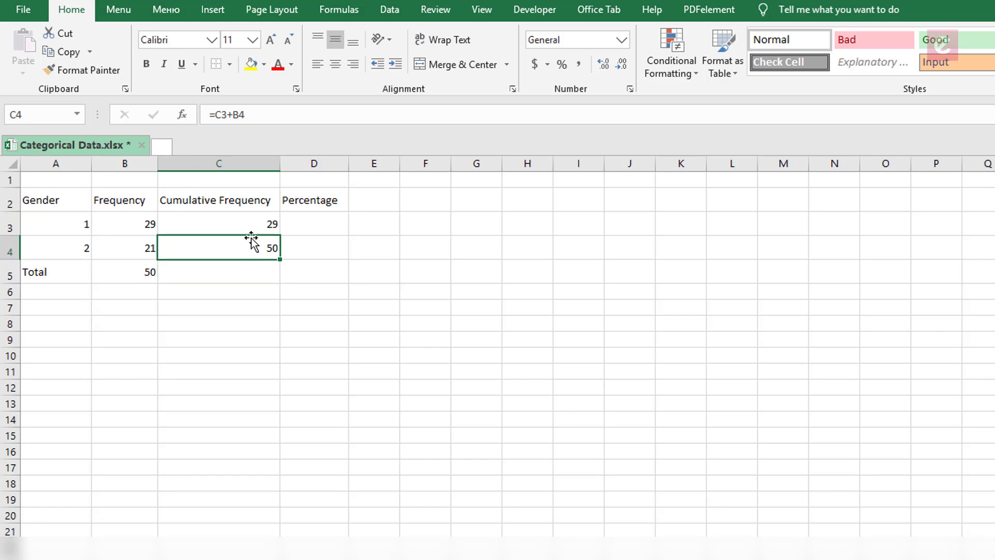
Calculate each gender's share of the total with =B3/$B$5 in D3 and fill the formula down to D4.
click(326, 197)
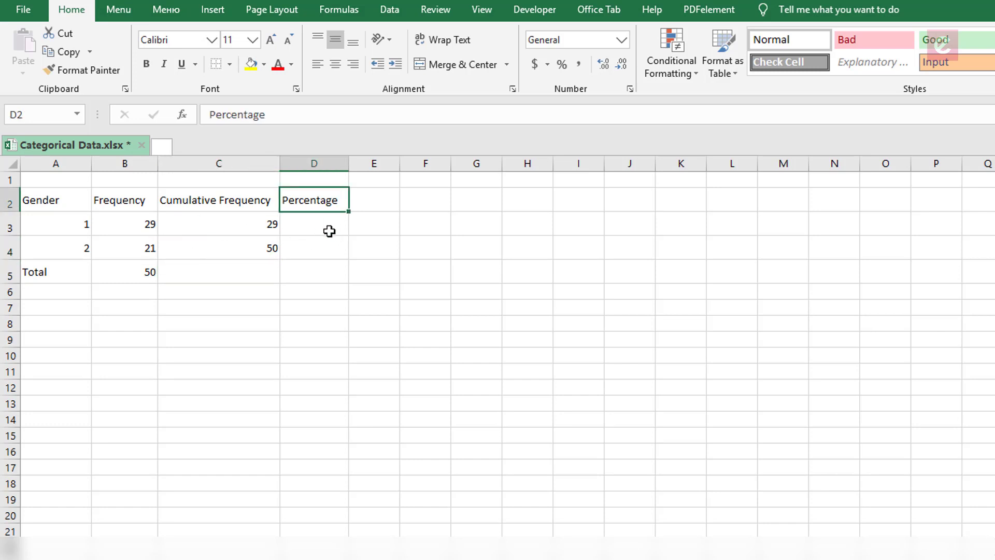
click(328, 229)
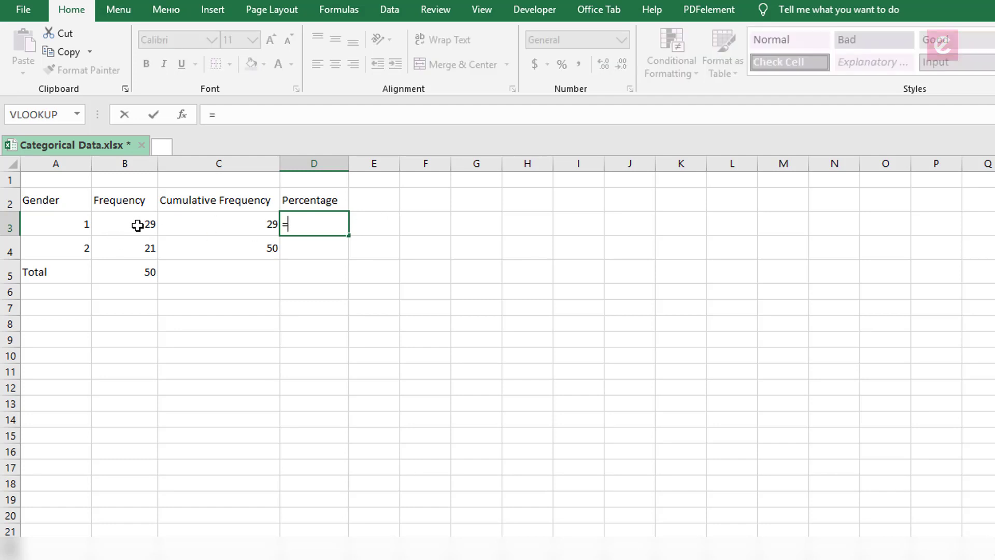
click(138, 225)
text(/)
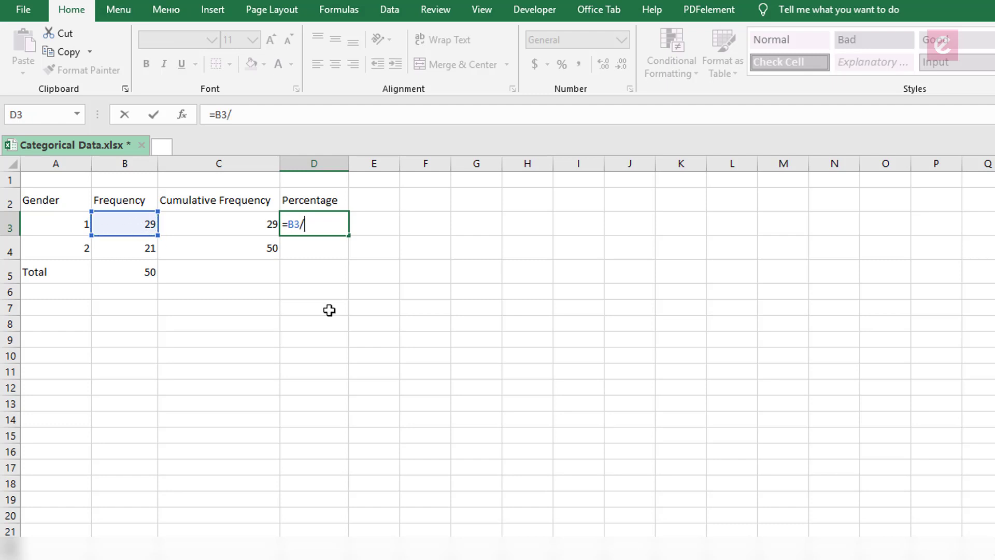
click(141, 273)
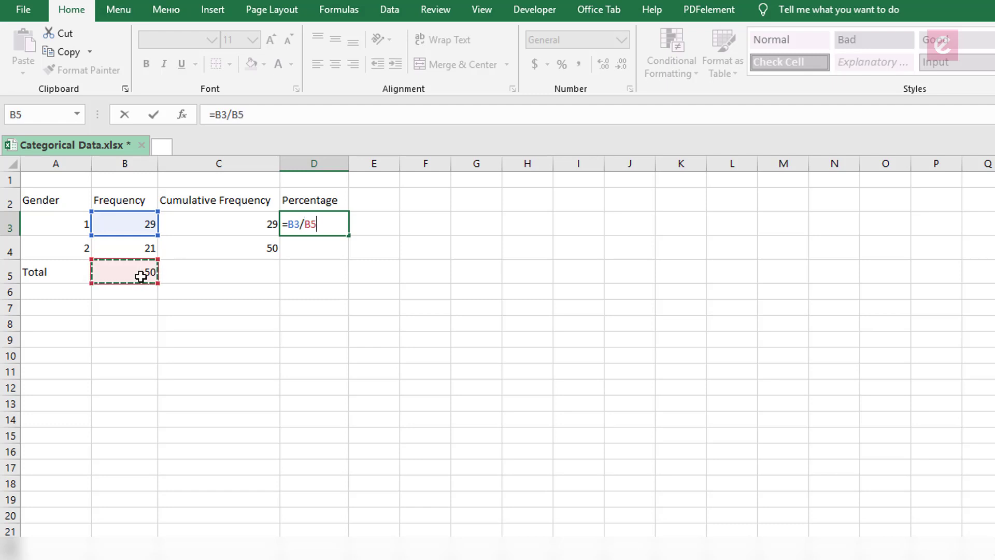
key(F4)
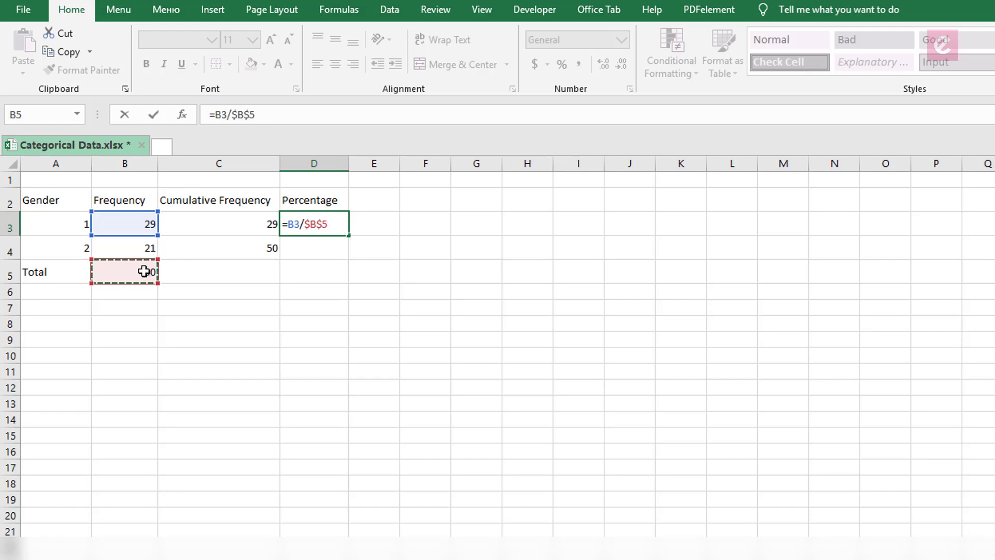
key(Return)
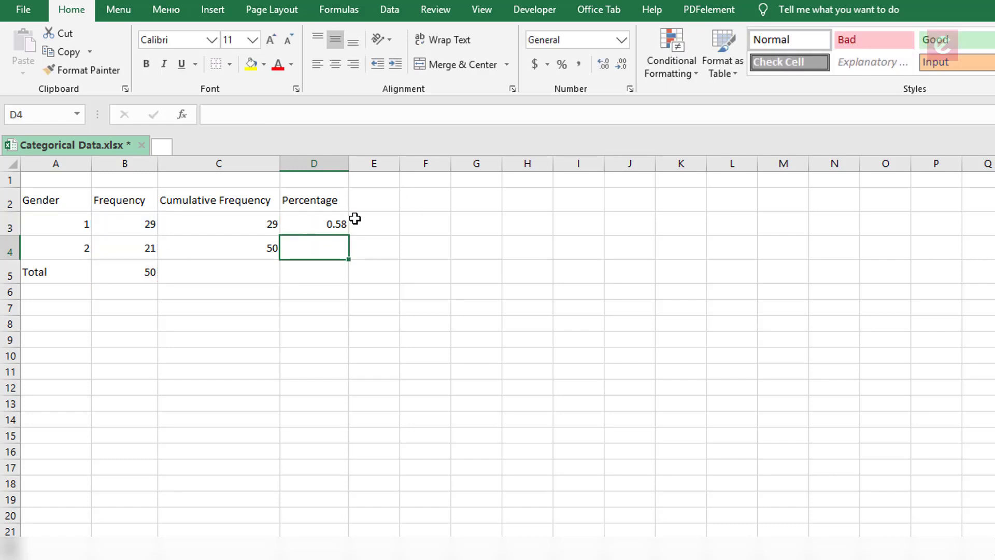
click(326, 223)
drag(350, 237, 351, 258)
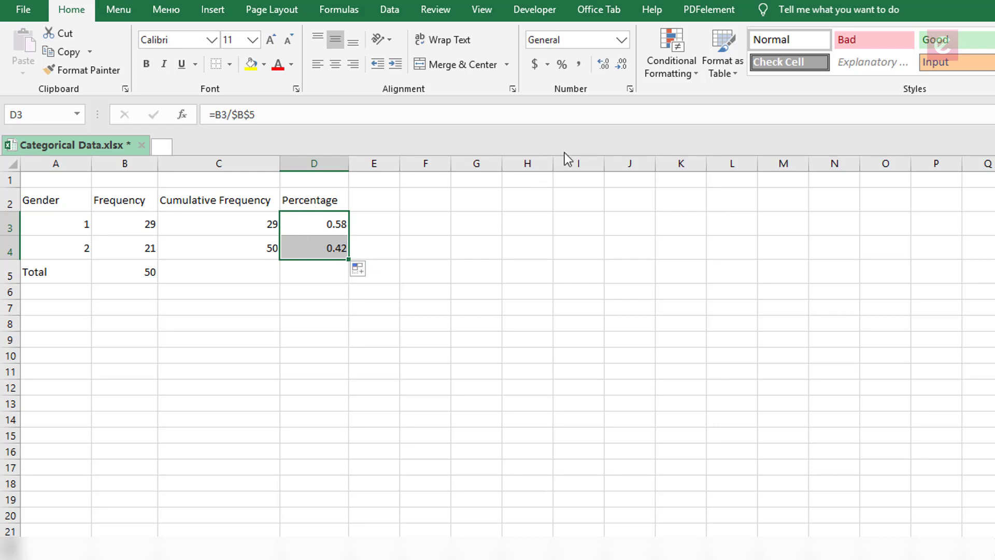
Format the shares in D3:D4 as percentages and total them in D5 with AutoSum.
click(562, 65)
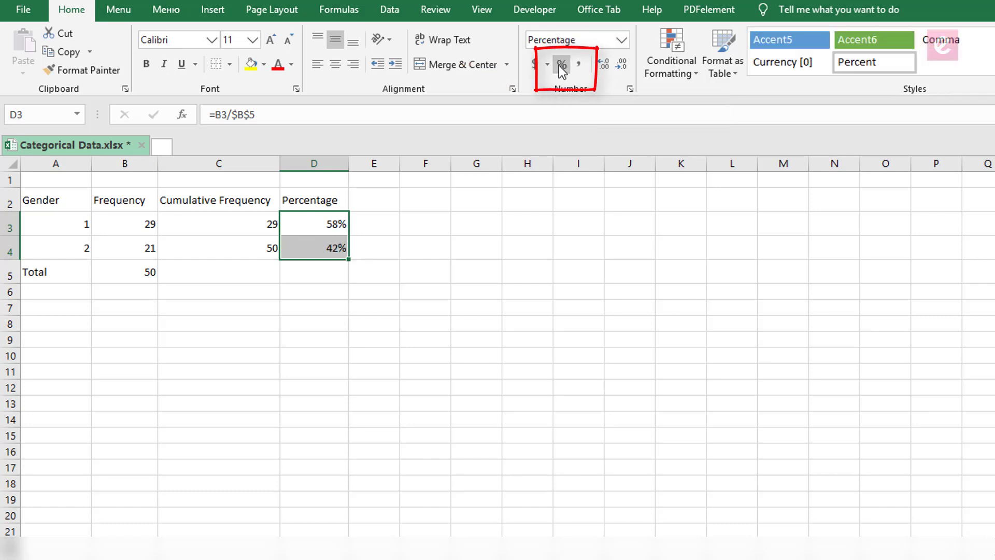
click(328, 270)
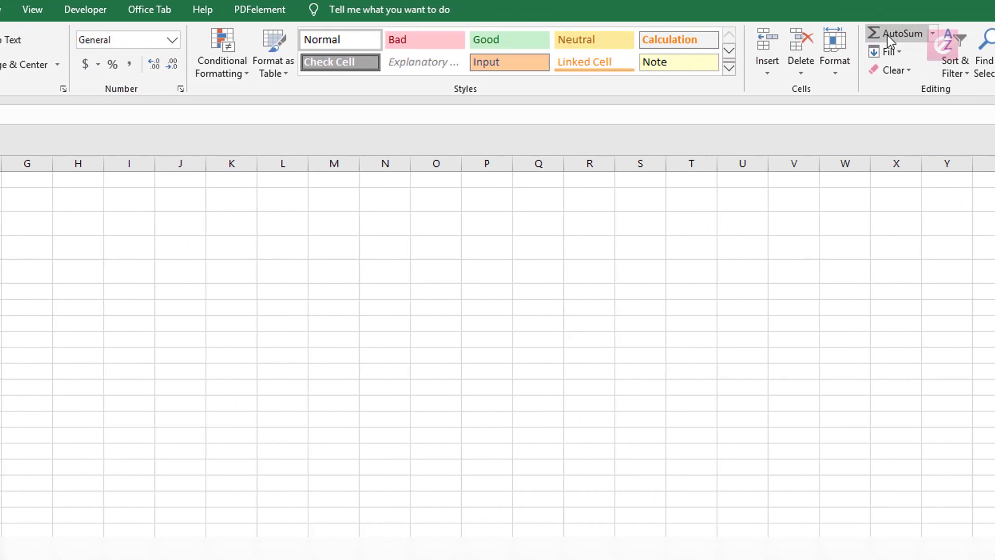
click(804, 36)
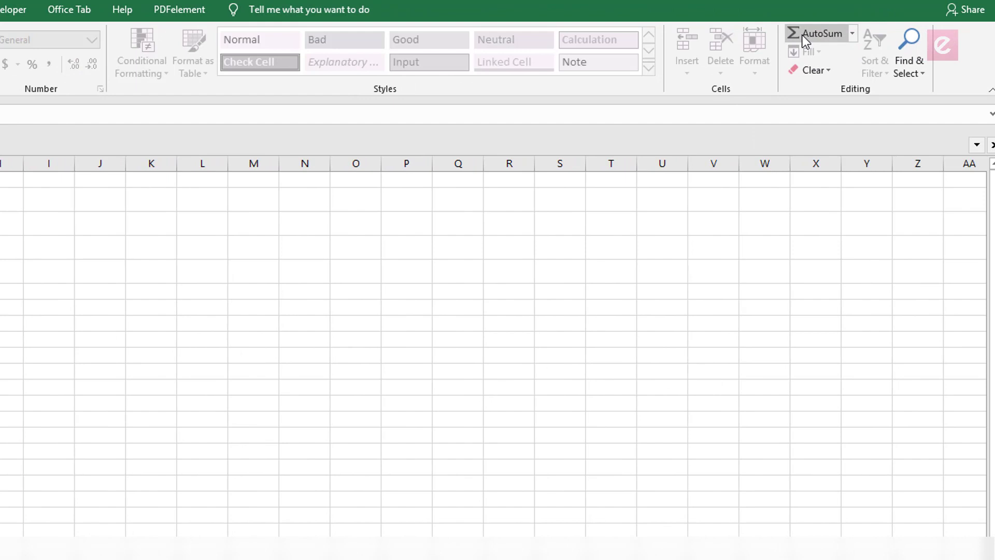
key(Return)
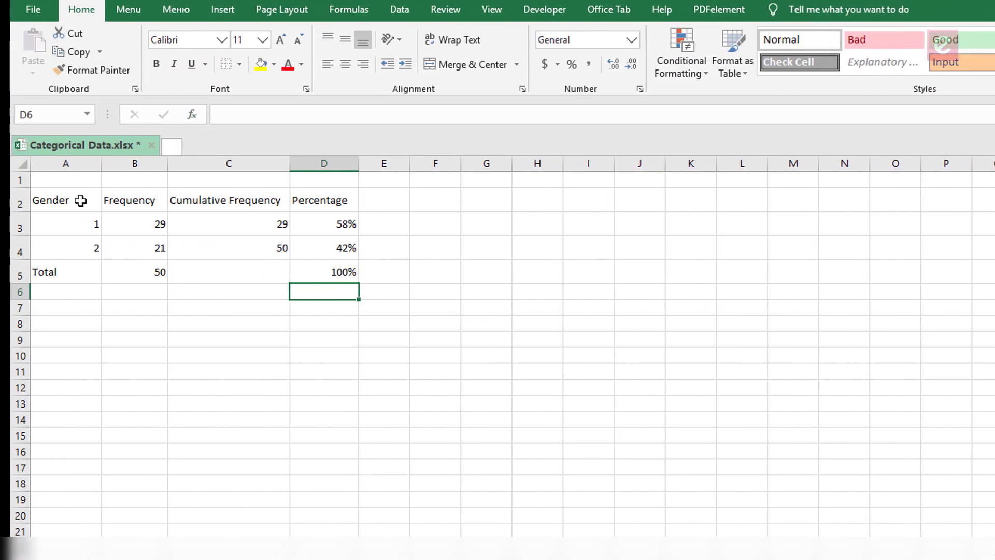
Apply all borders to the gender frequency table in A2:D5.
drag(80, 201, 337, 272)
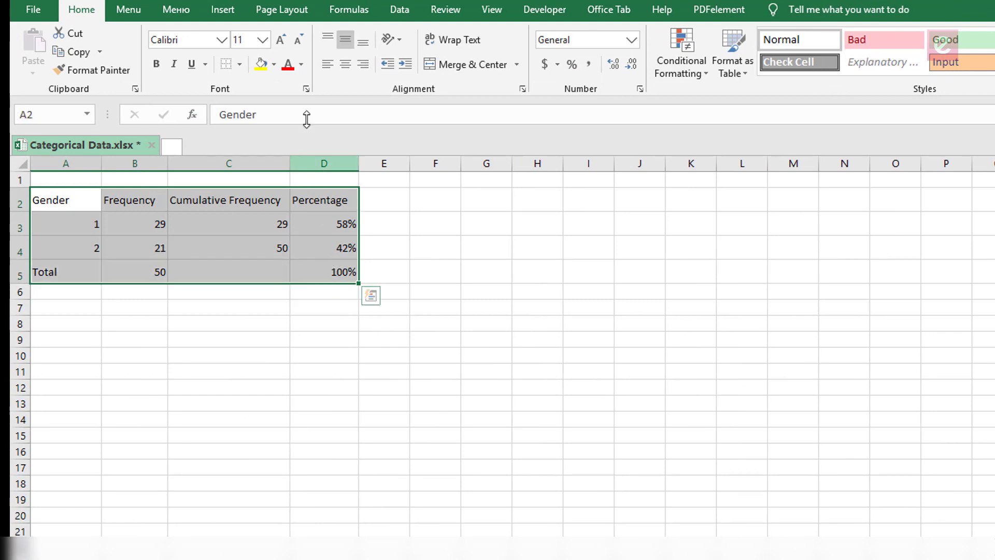
click(240, 65)
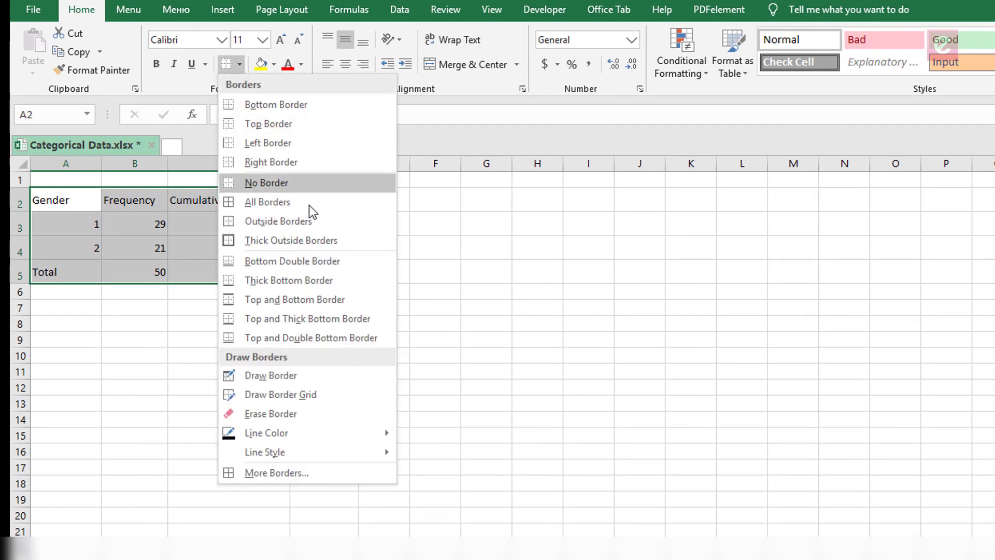
click(285, 204)
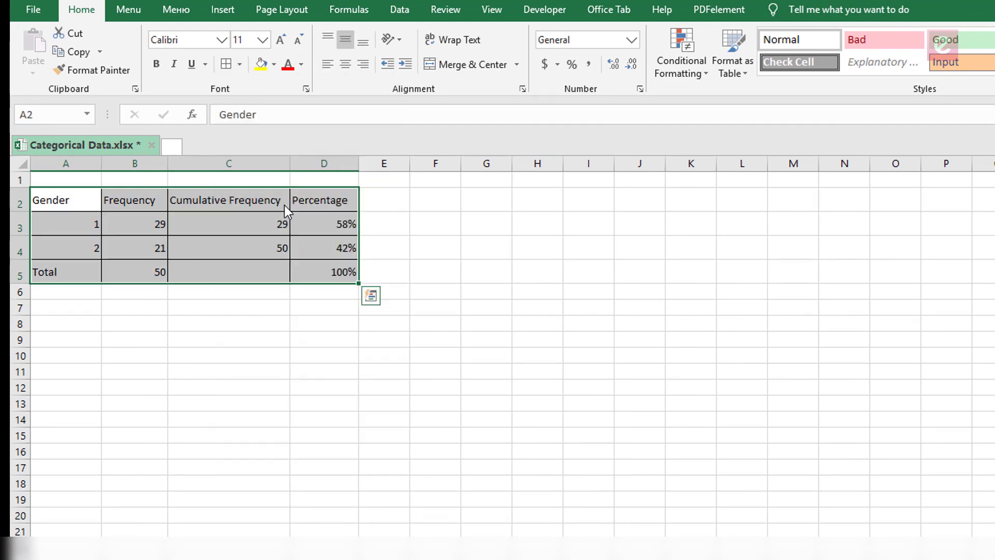
click(249, 337)
Widen columns A to D of the bordered gender table slightly.
drag(102, 166, 109, 164)
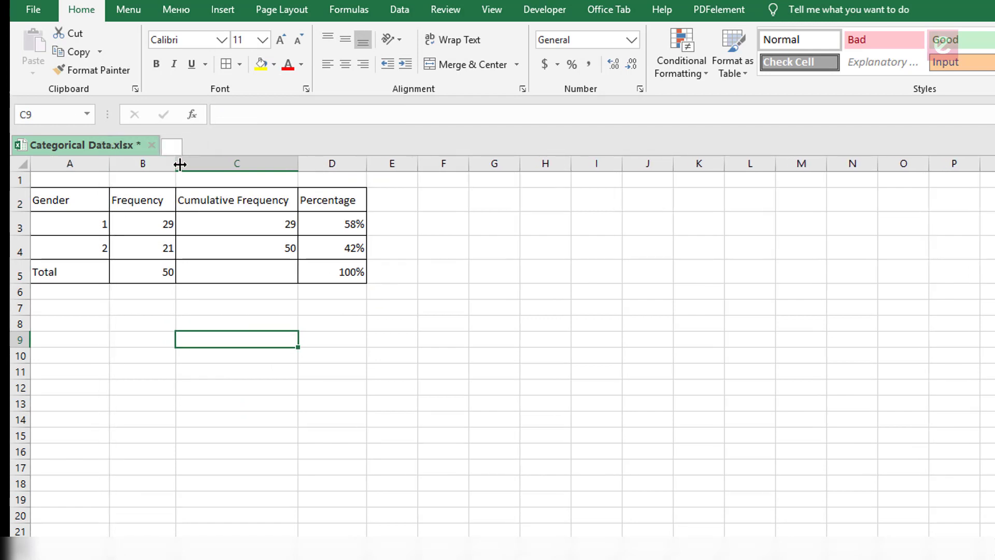
drag(180, 164, 193, 164)
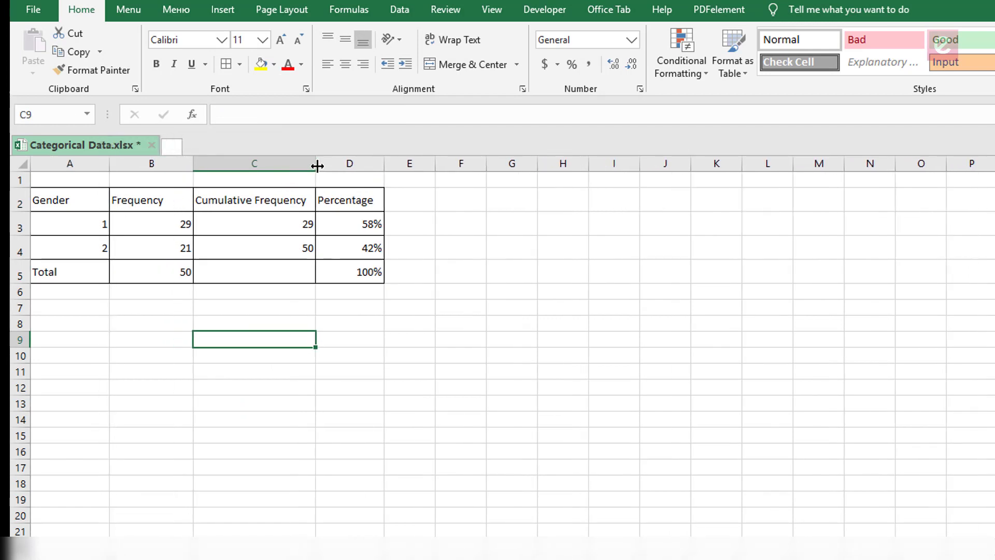
drag(317, 165, 319, 166)
drag(388, 165, 404, 165)
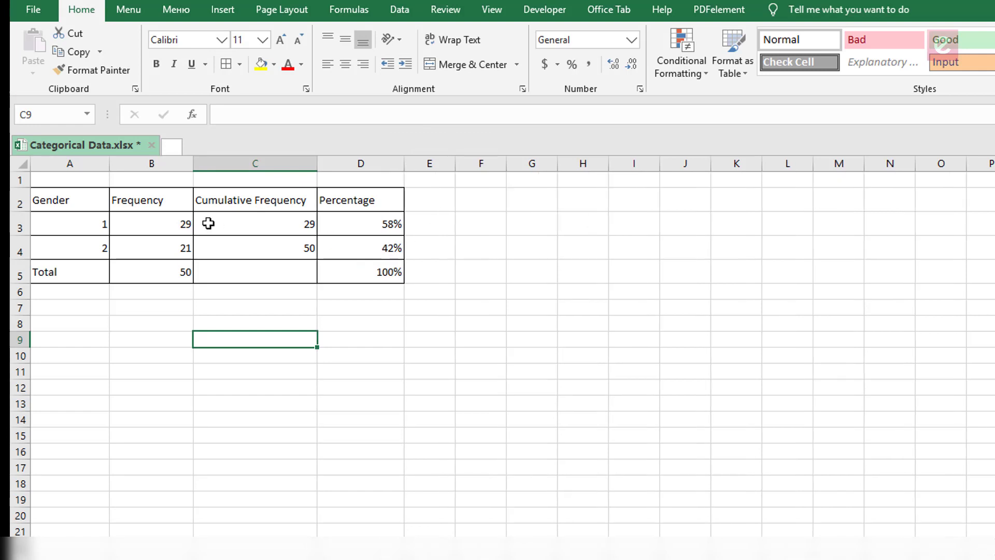
Centre the contents of the gender table A2:D5 horizontally and make its header row bold.
drag(81, 198, 358, 272)
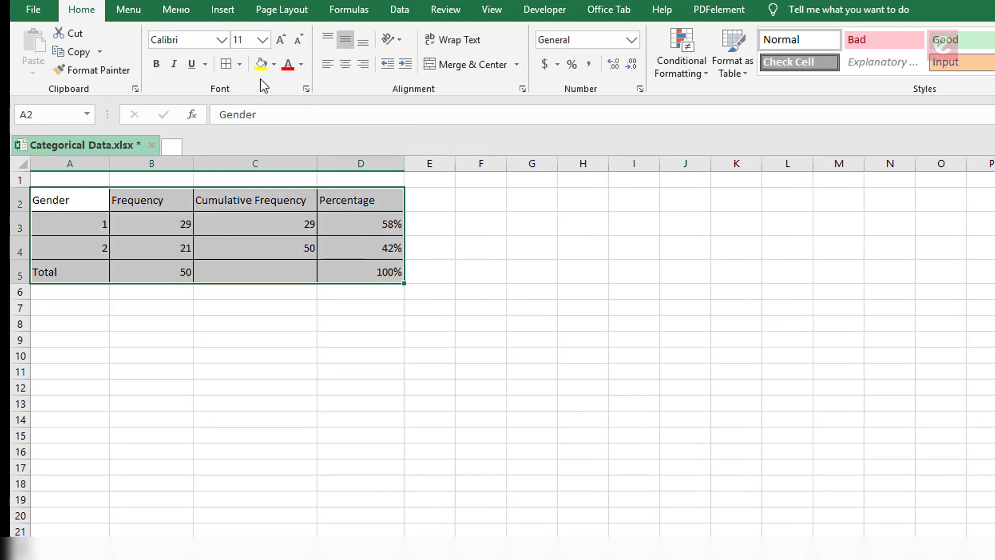
click(341, 69)
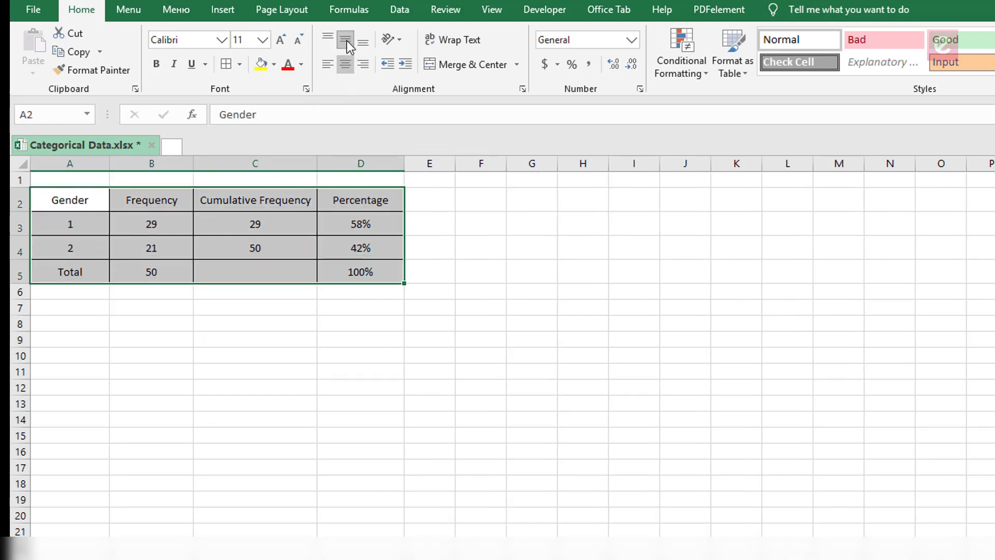
click(282, 213)
drag(98, 202, 352, 194)
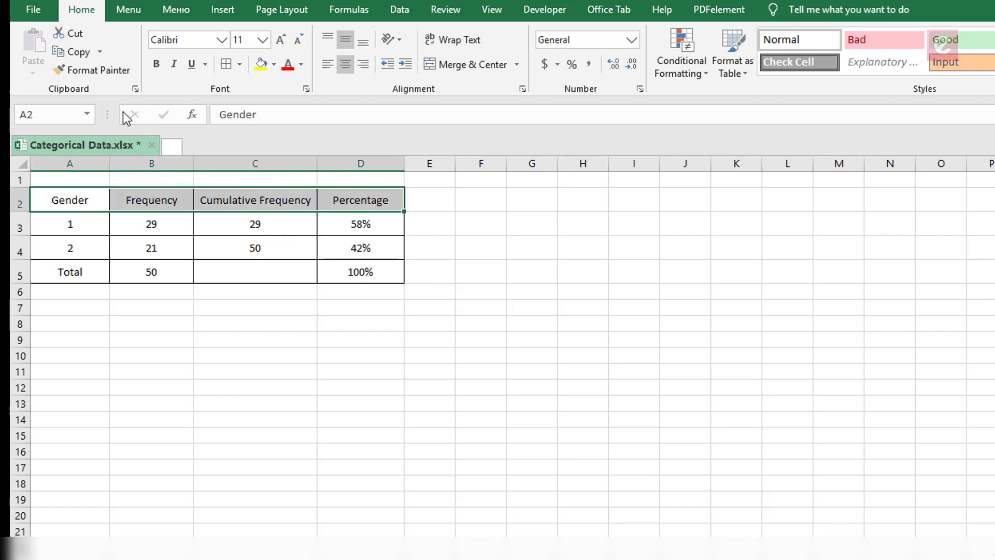
click(154, 66)
click(187, 385)
Set the font of the gender table A2:D5 to Cambria and widen column C to fit its heading.
drag(88, 202, 363, 274)
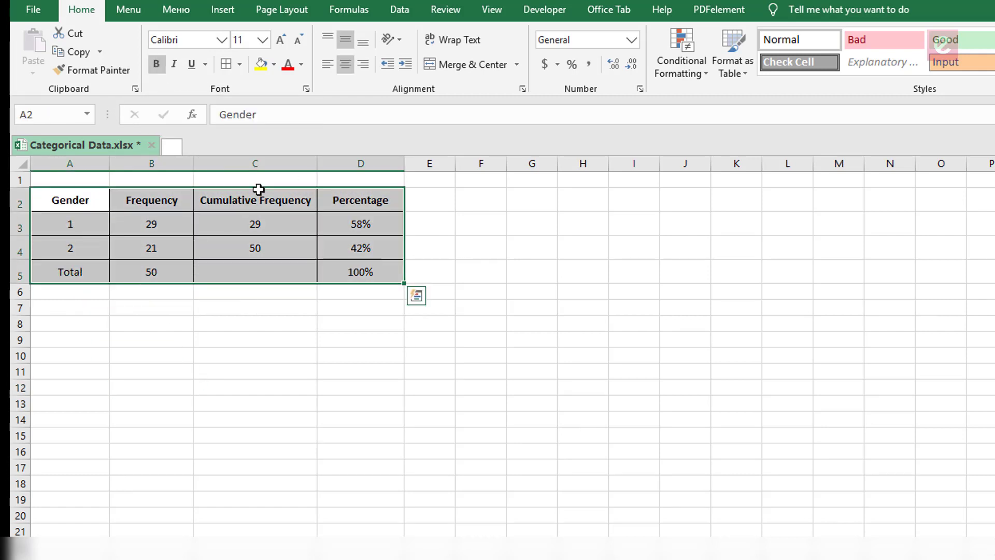
click(187, 43)
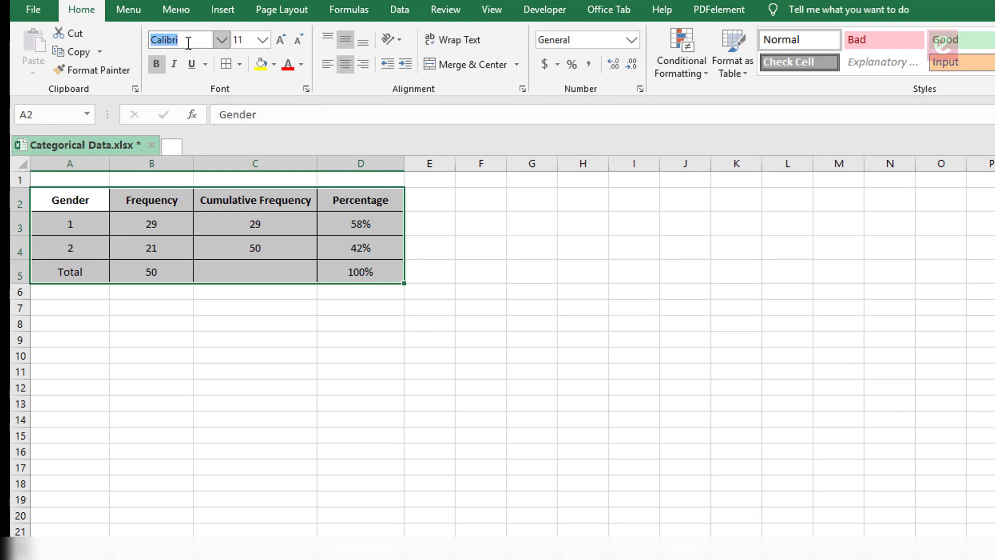
text(Cama)
key(BackSpace)
key(BackSpace)
key(BackSpace)
key(BackSpace)
text(Cambria)
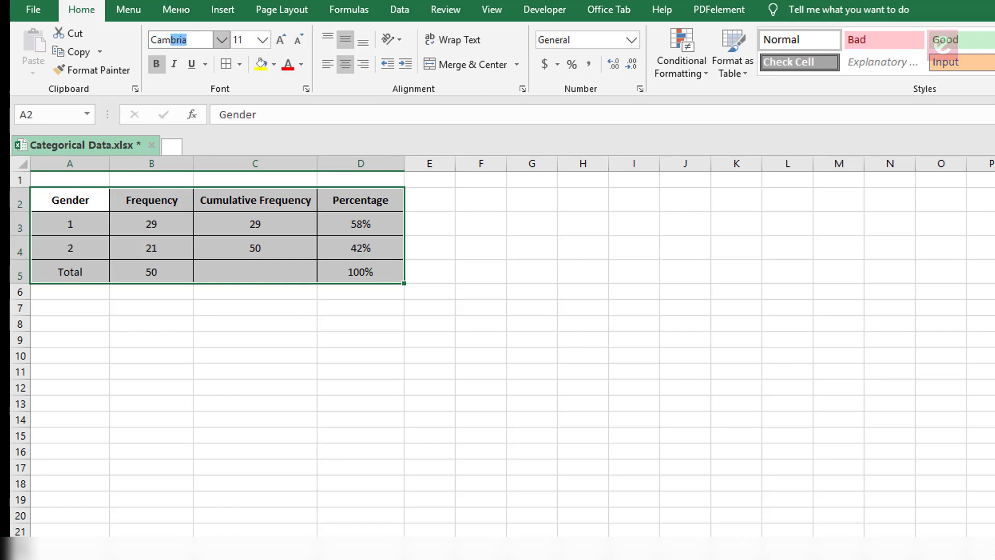
key(Return)
click(356, 403)
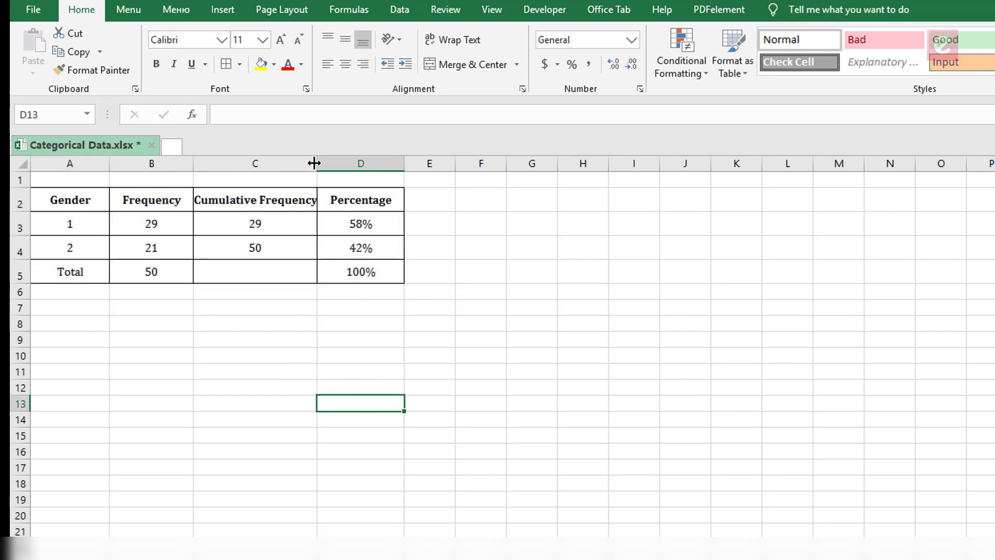
drag(316, 163, 335, 166)
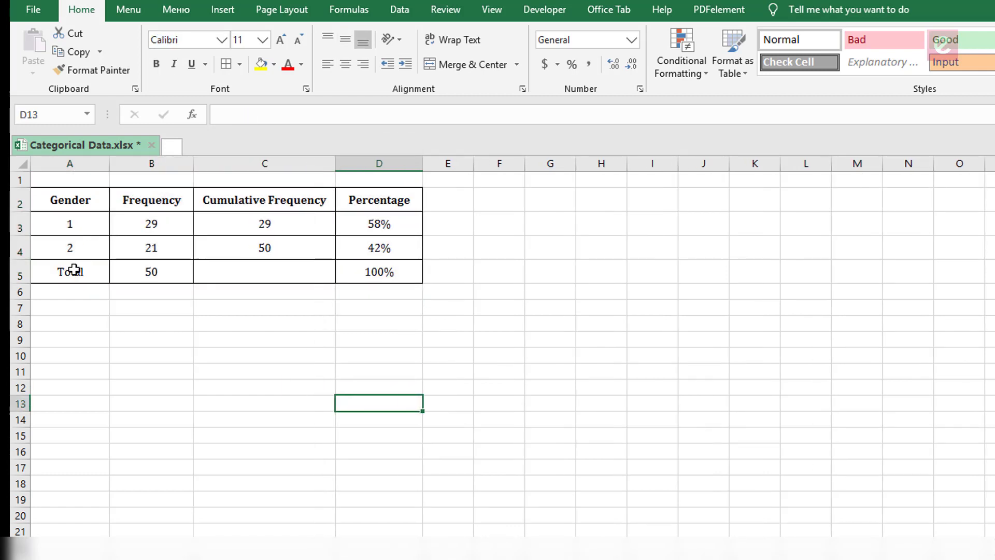
Make the Total row A5:D5 of the gender table bold.
drag(73, 266, 357, 266)
click(155, 64)
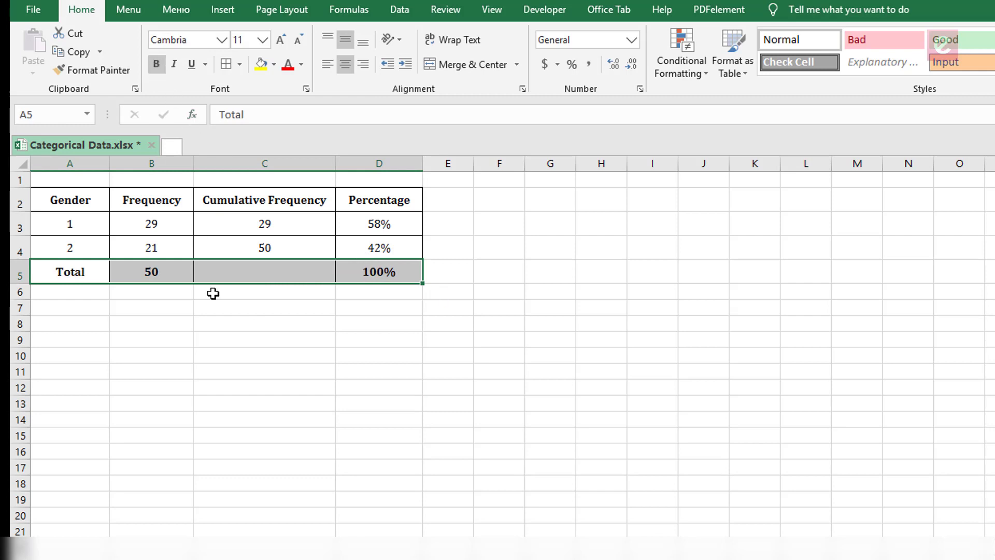
click(218, 325)
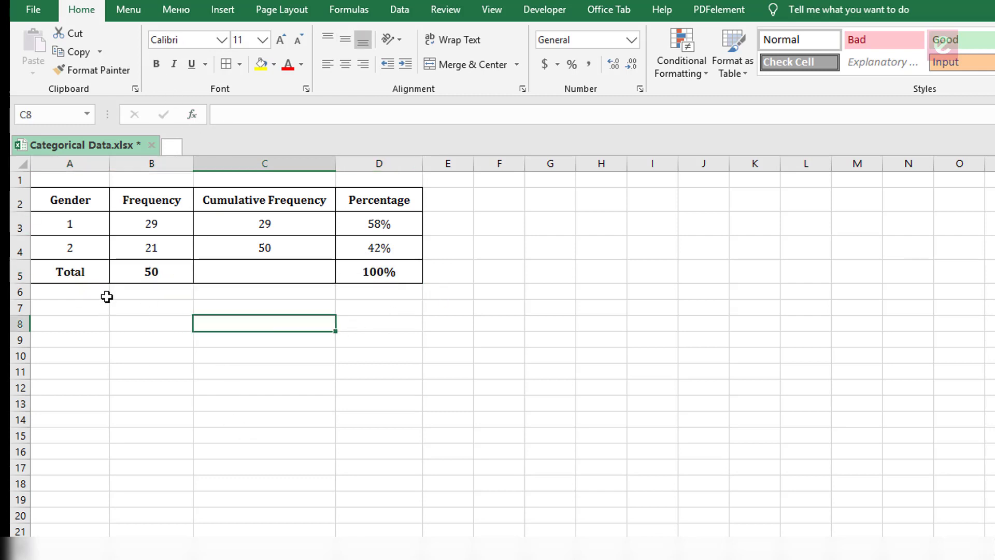
Review the gender table's columns, checking the total frequency and percentage against the last cumulative frequency.
click(375, 396)
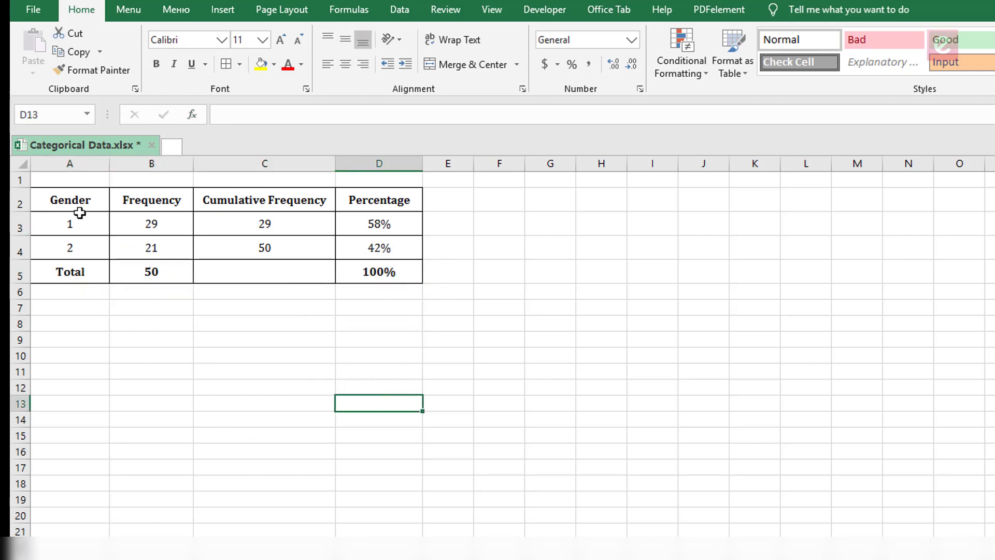
drag(77, 209, 83, 253)
drag(164, 209, 156, 271)
drag(264, 203, 282, 248)
drag(395, 204, 383, 270)
click(391, 366)
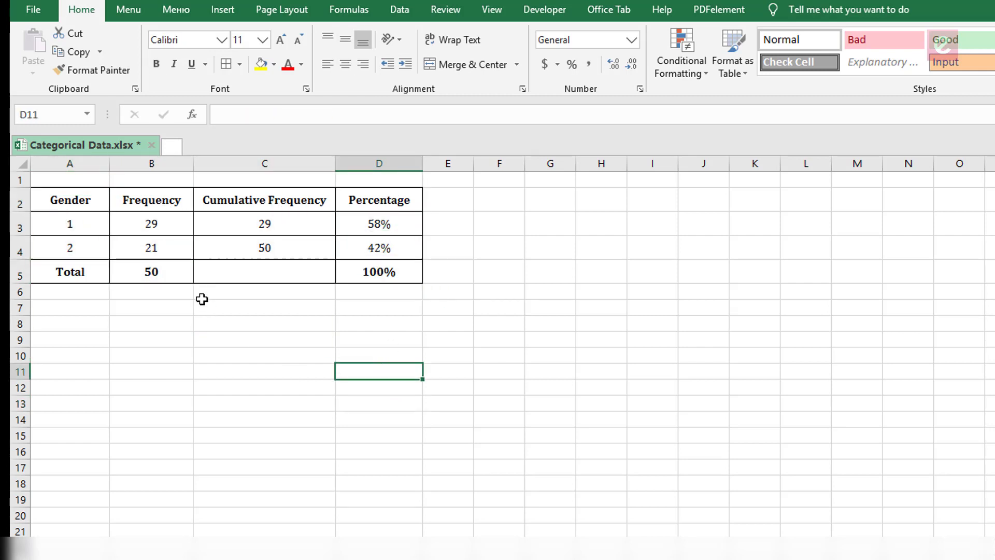
click(170, 279)
click(377, 272)
click(293, 248)
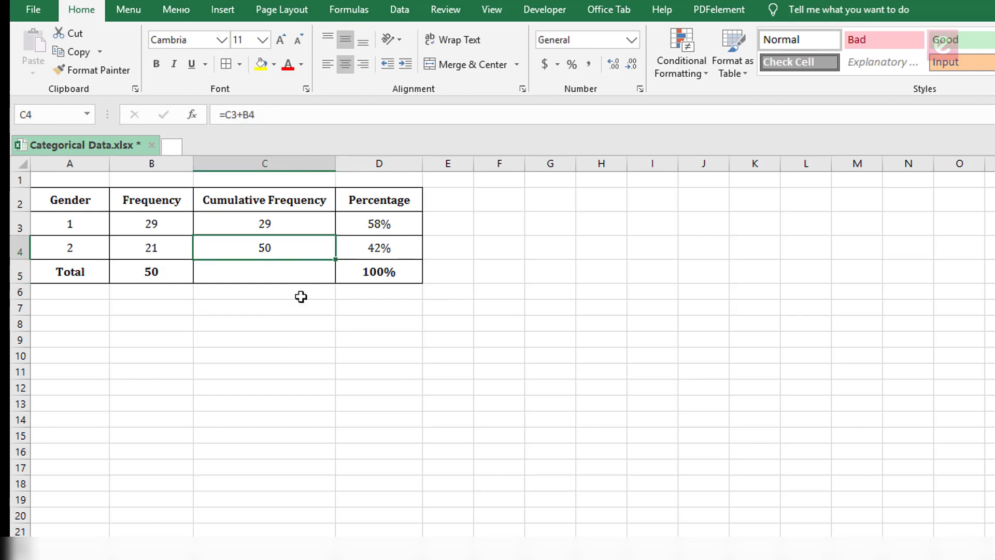
key(Down)
key(Down)
key(Down)
key(Down)
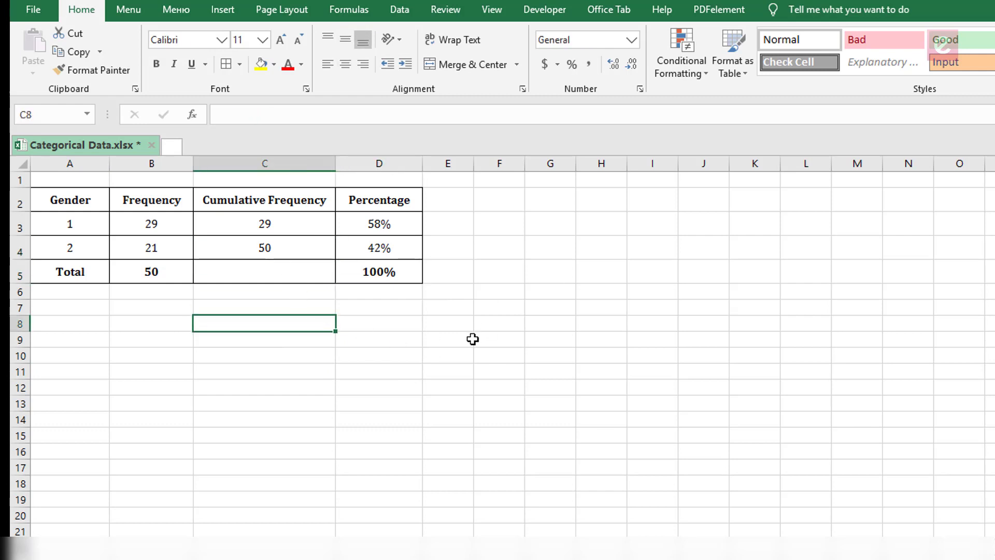
click(706, 439)
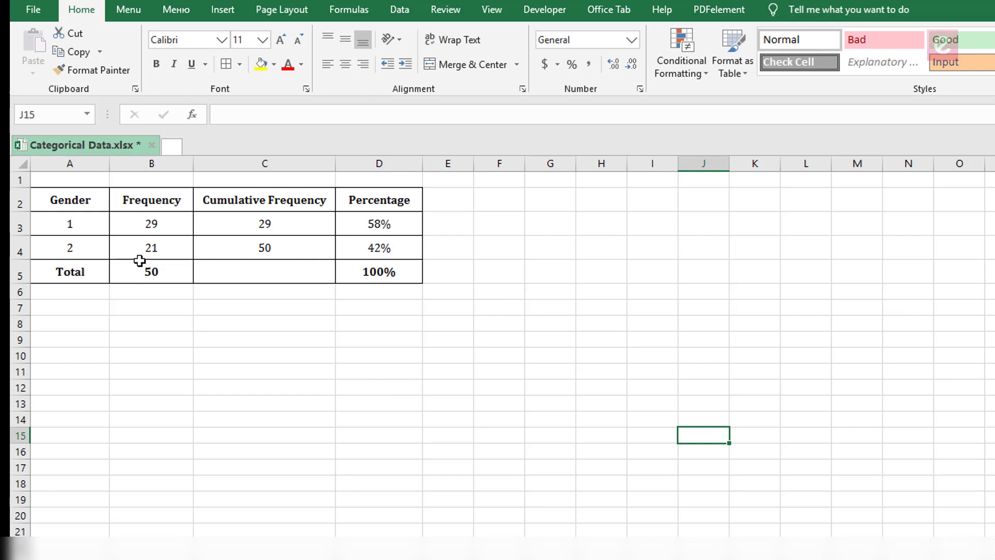
Replace the gender codes 1 and 2 in A3:A4 with the labels Male and Female.
click(76, 221)
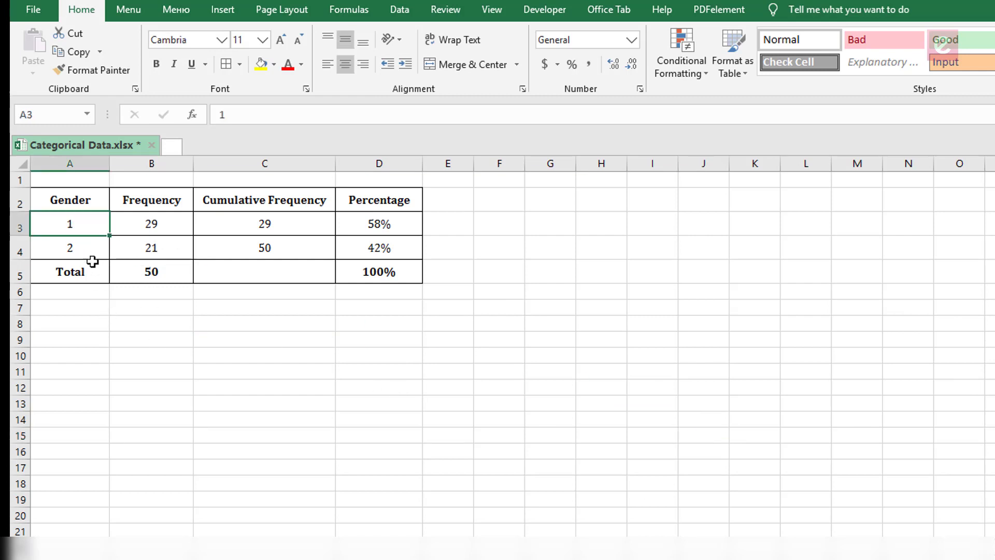
click(83, 246)
click(105, 228)
text(Male)
key(Return)
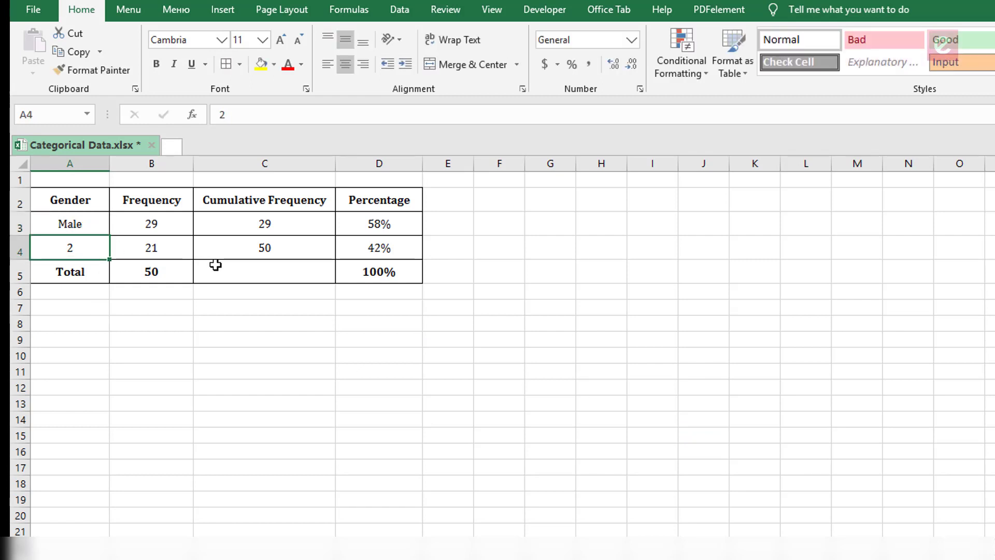
text(Female)
key(Return)
click(266, 375)
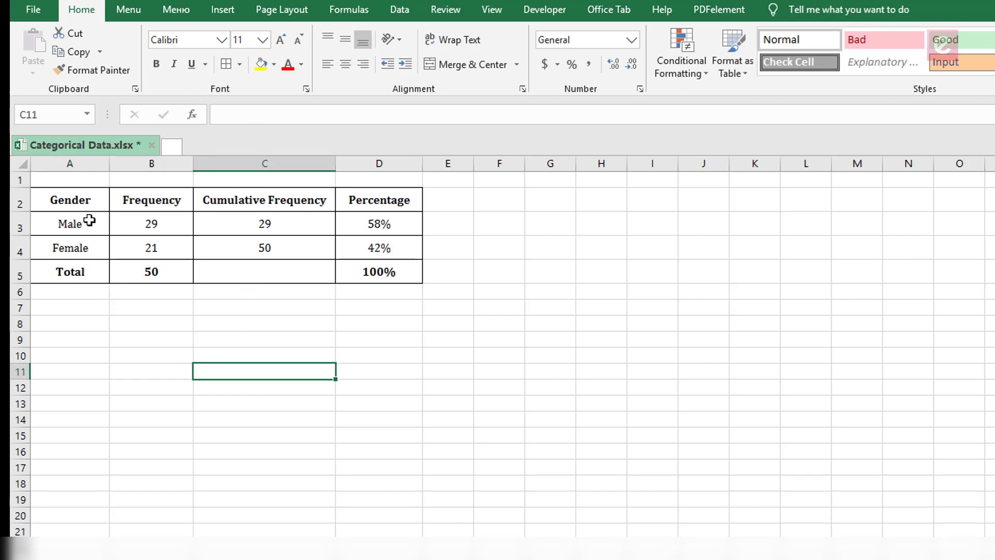
Insert a 2-D clustered column chart from A3:B4 and place it below and beside the gender table, around columns G to N.
click(94, 249)
drag(87, 222, 151, 248)
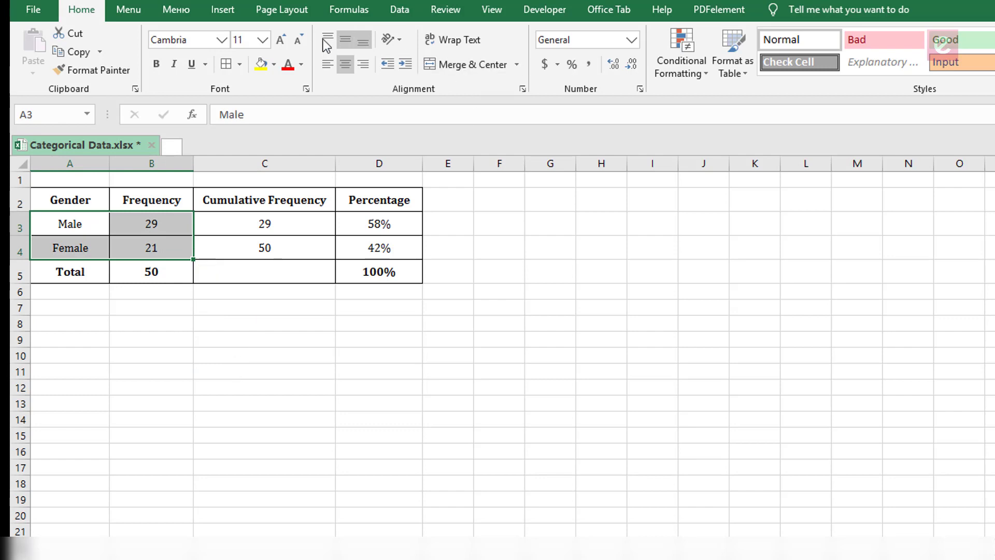
click(223, 11)
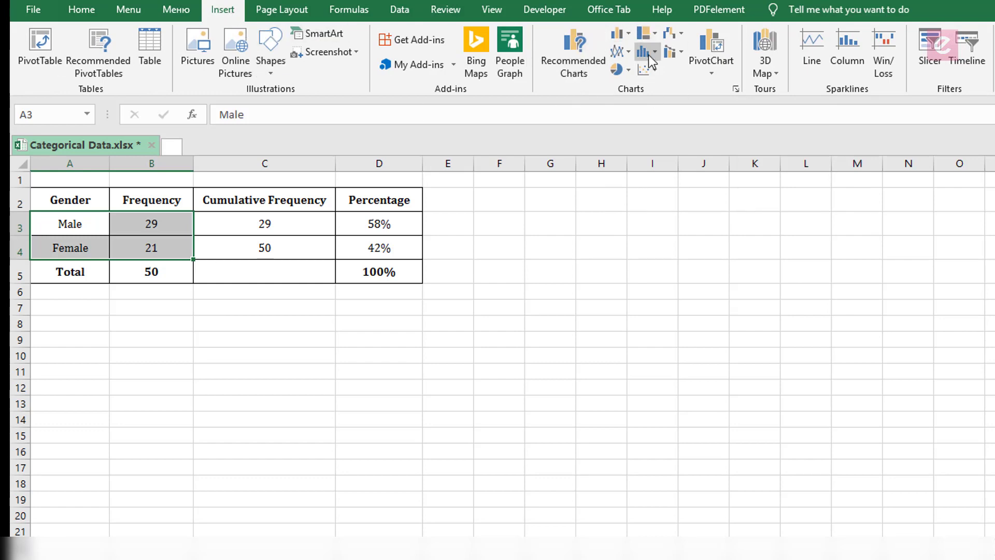
click(629, 36)
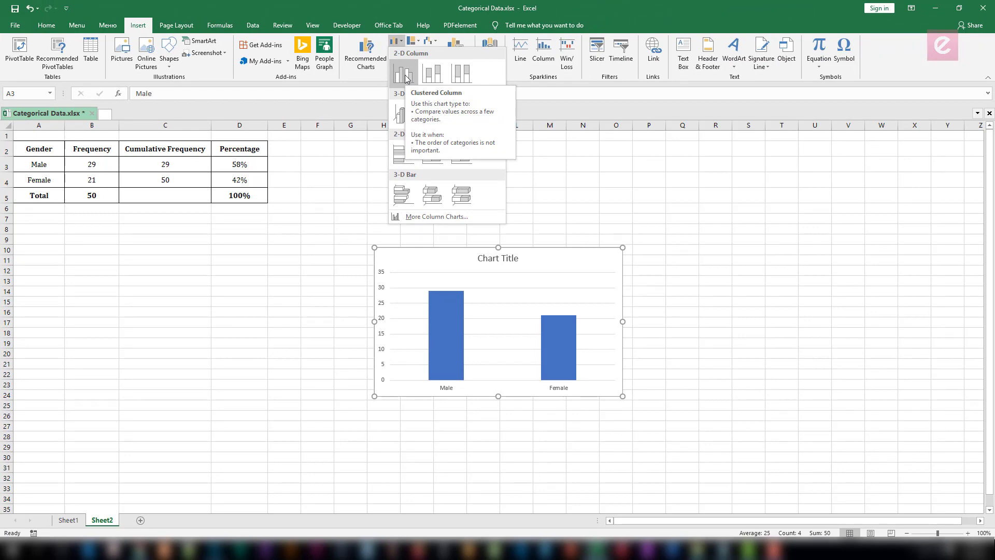
click(404, 75)
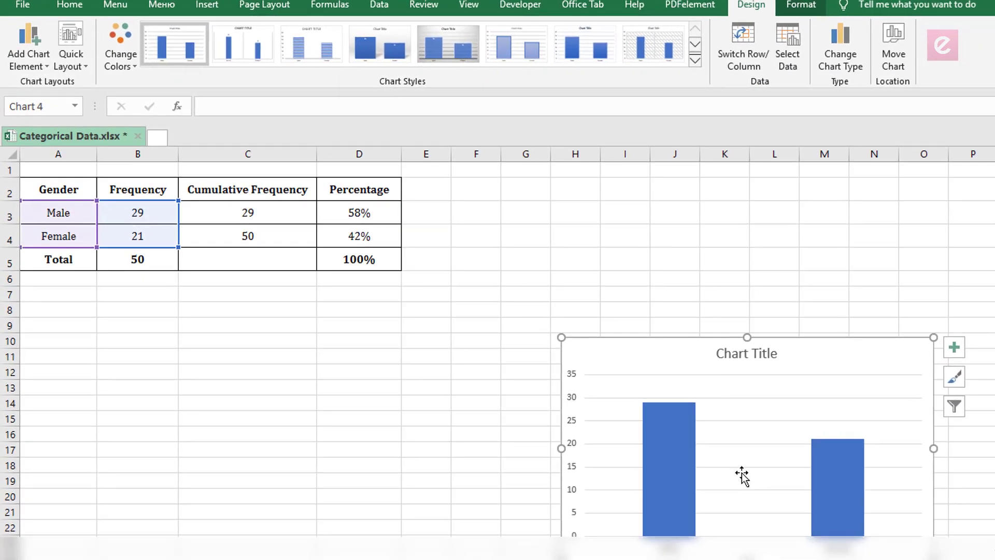
drag(819, 351, 759, 313)
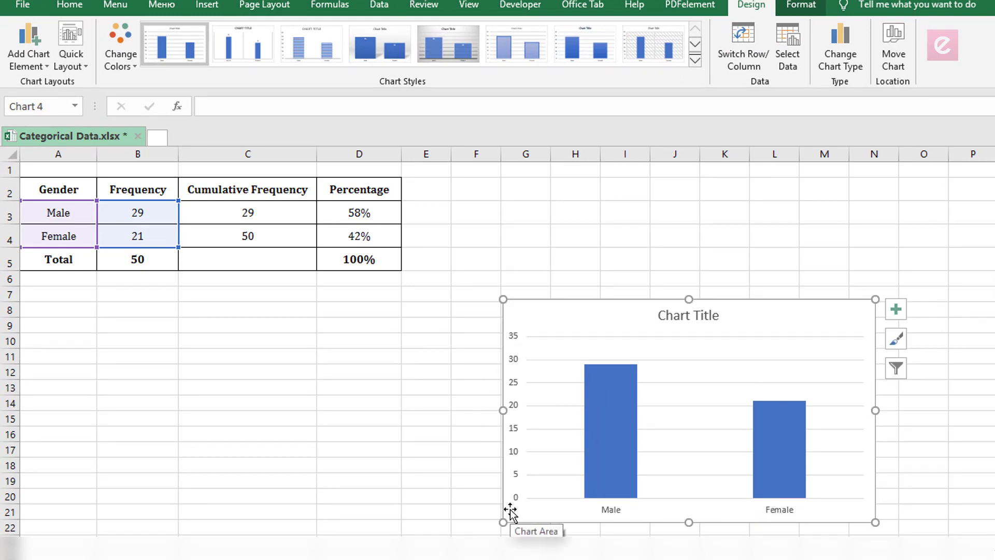
drag(813, 324, 842, 291)
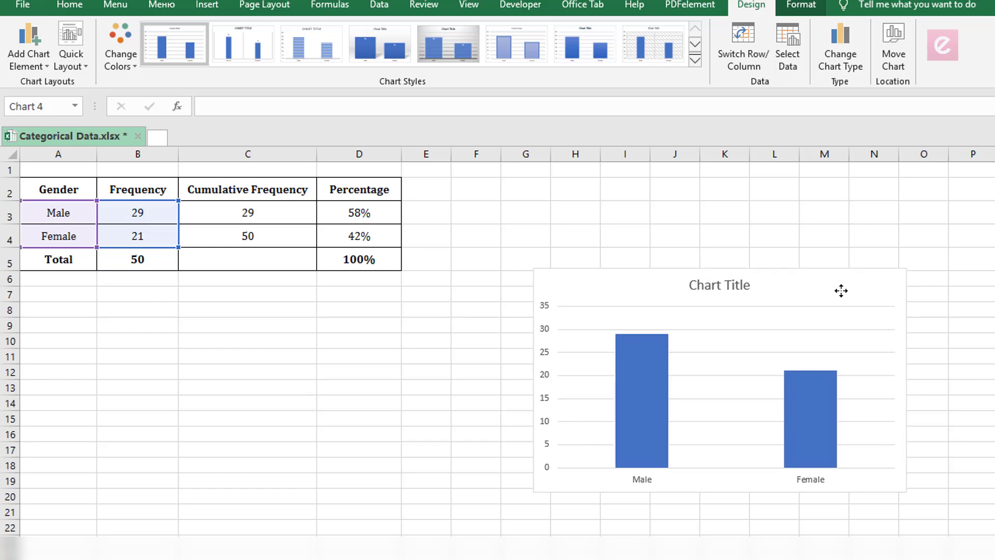
Change the column chart's title to "Frequency Distribution - Gender".
click(731, 284)
triple_click(731, 285)
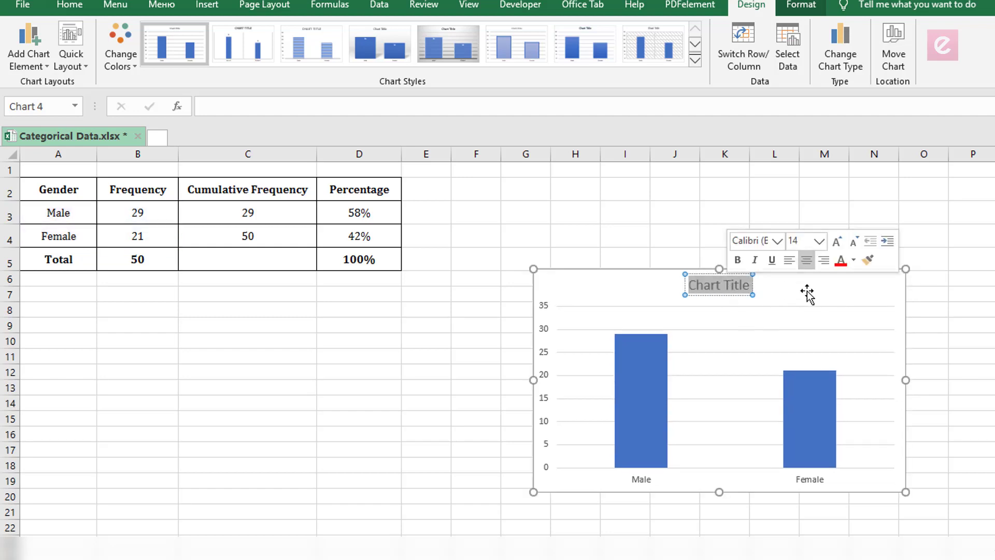
text(Freq)
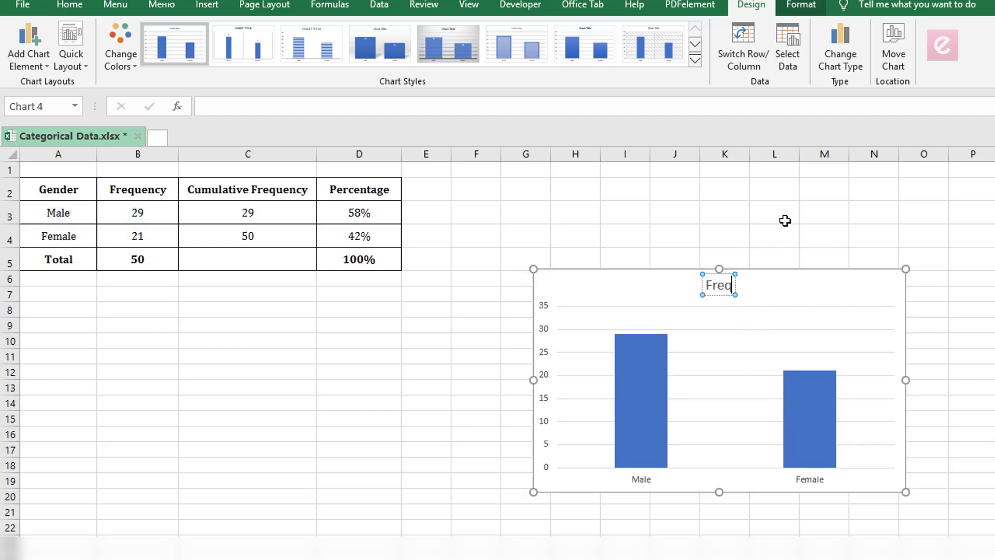
text(uency Distr)
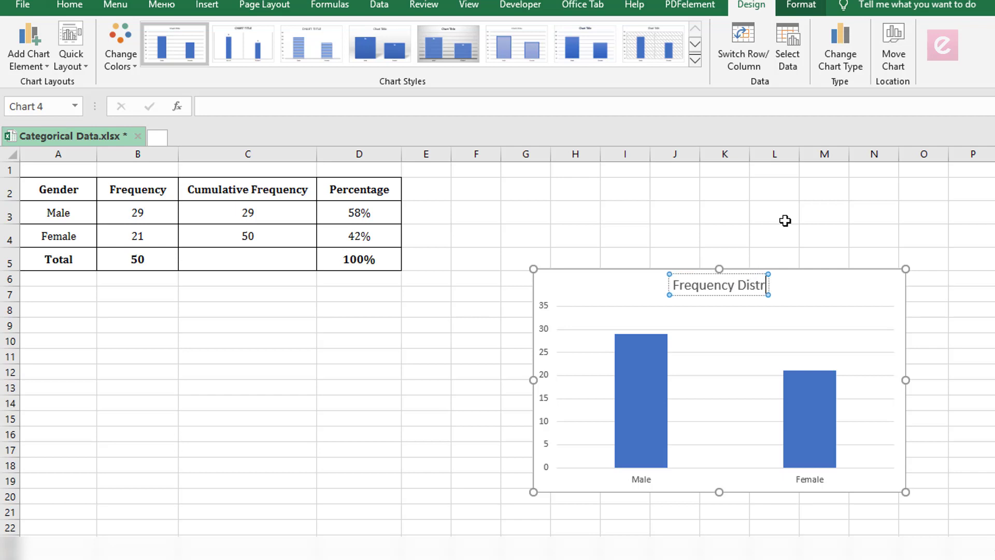
text(ibution)
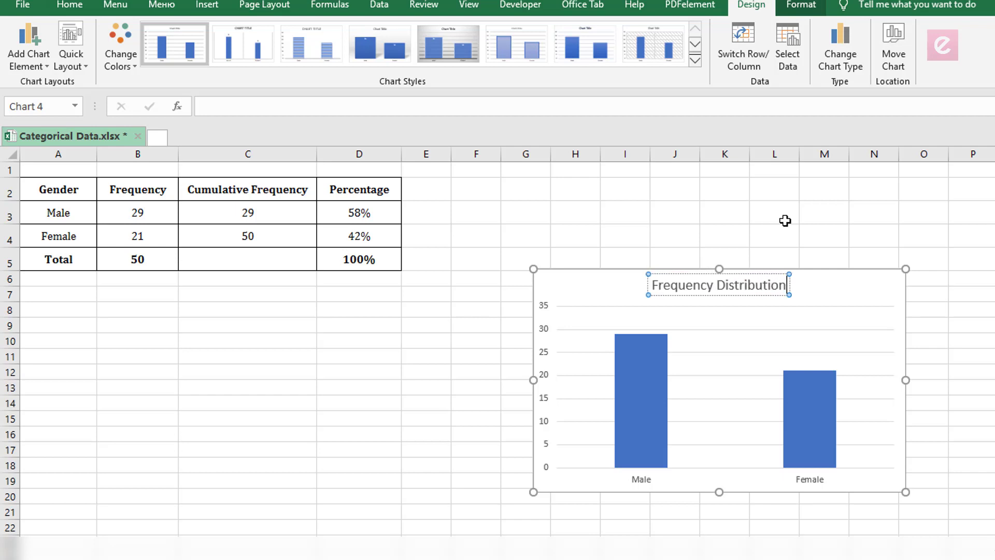
text( -)
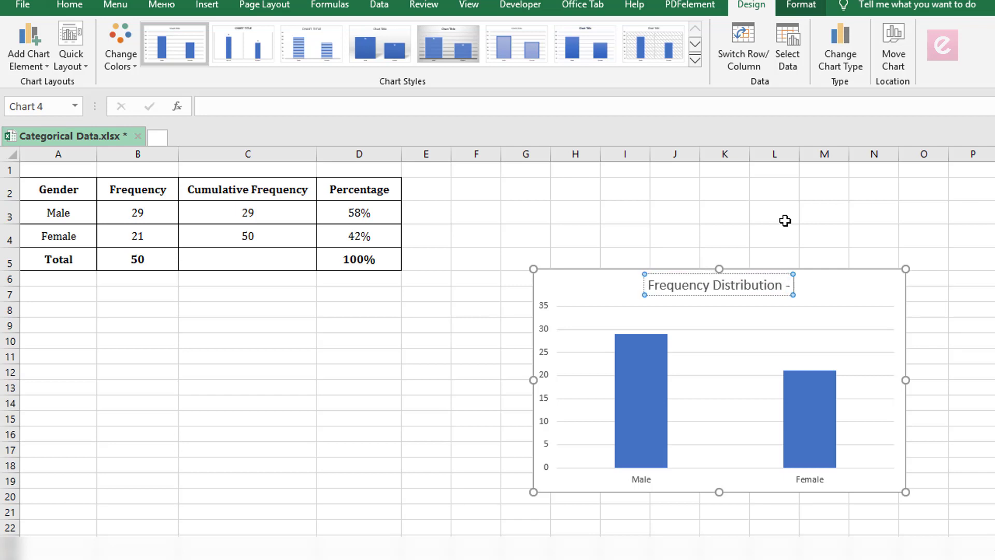
text( De)
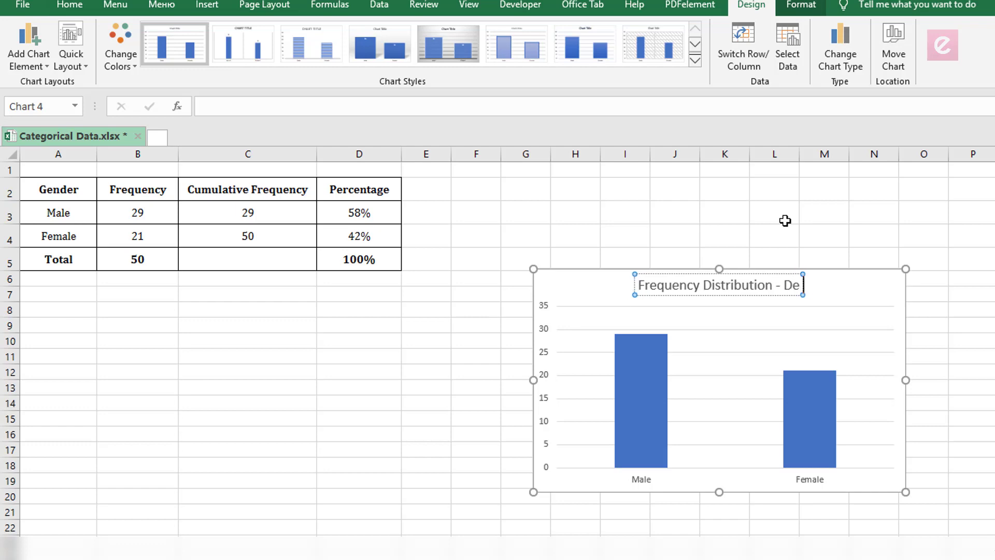
key(BackSpace)
key(BackSpace)
key(BackSpace)
text(Gender)
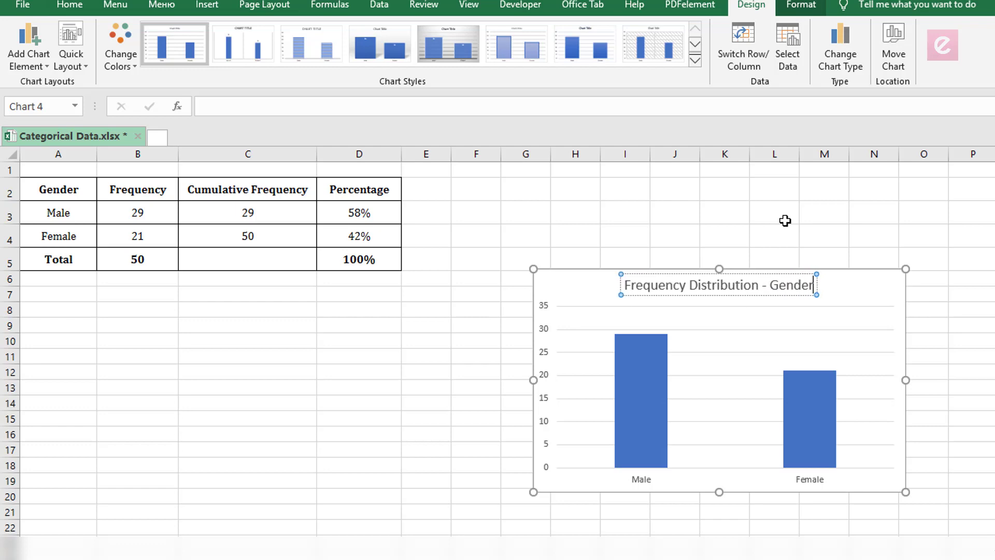
click(798, 340)
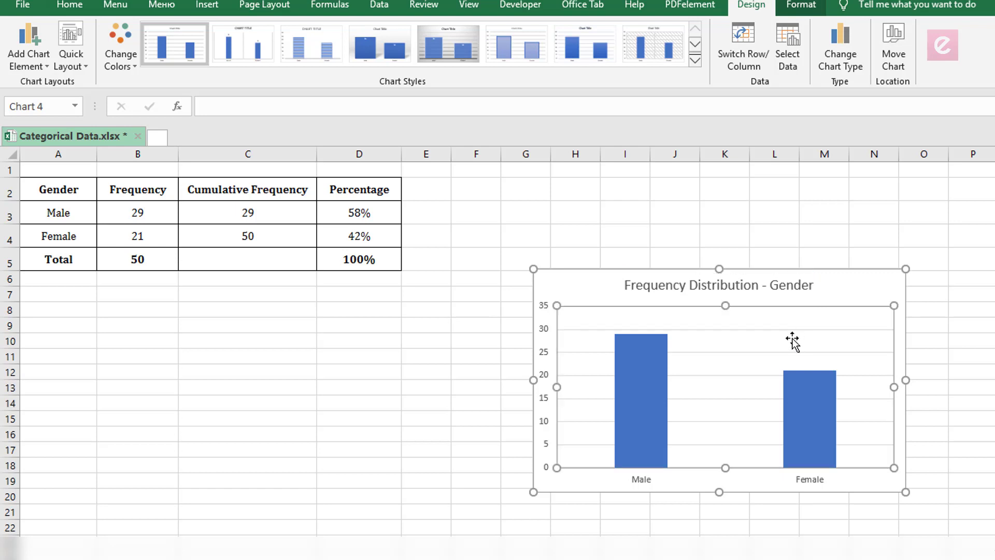
click(830, 280)
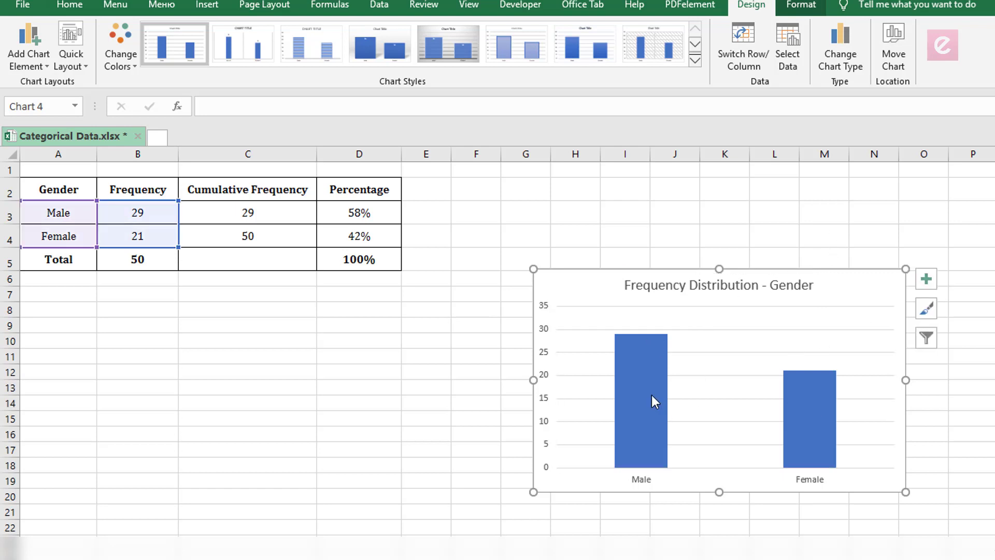
Open the Format Data Series options for the columns of the gender chart.
click(817, 394)
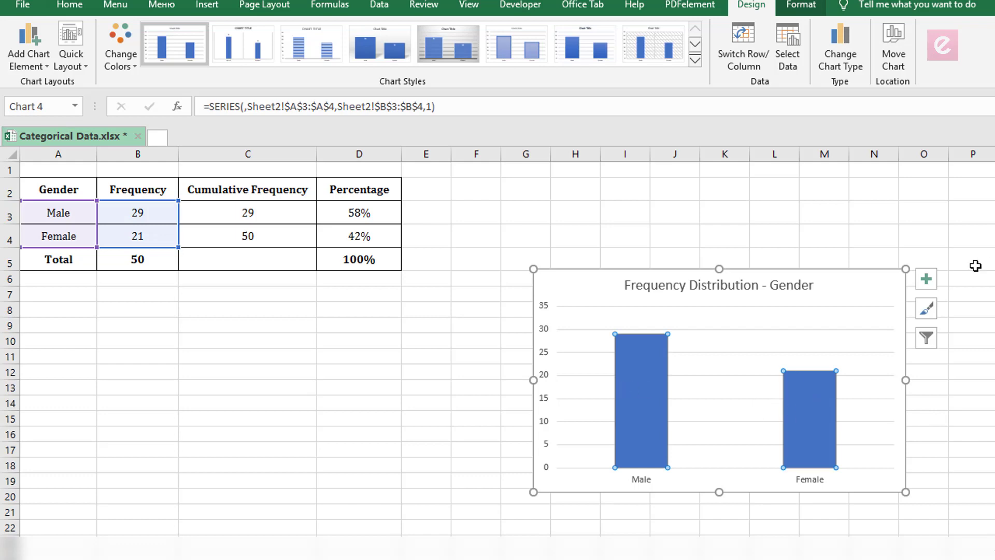
right_click(817, 402)
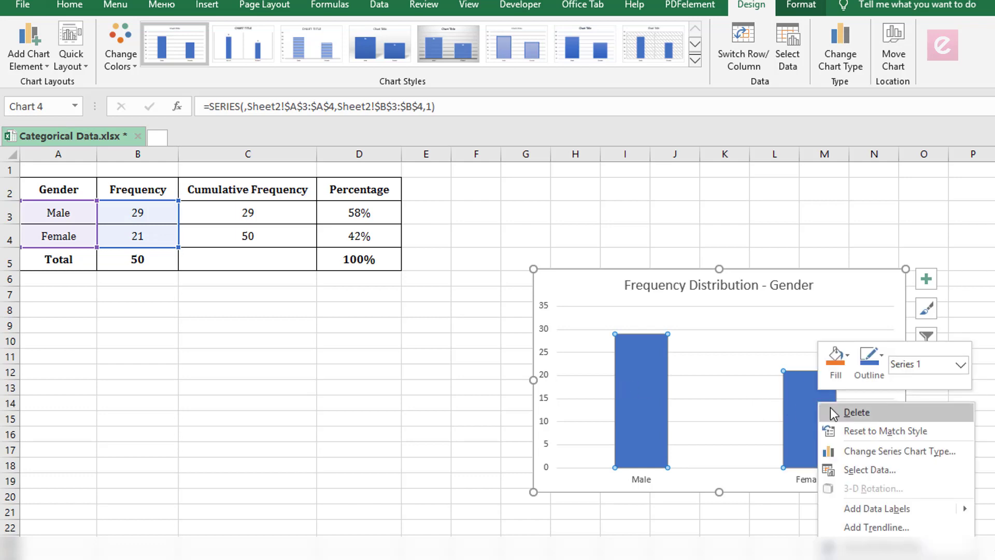
key(Escape)
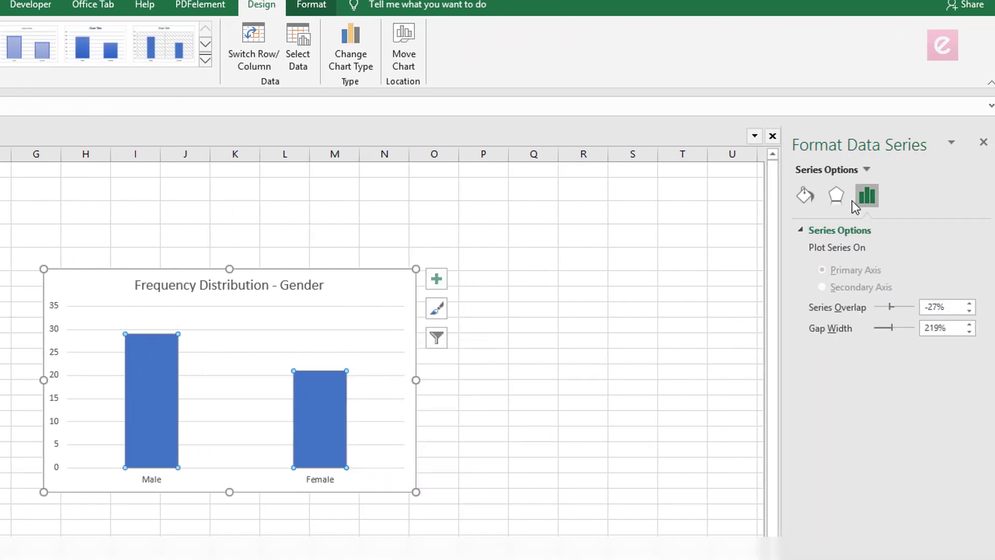
right_click(322, 430)
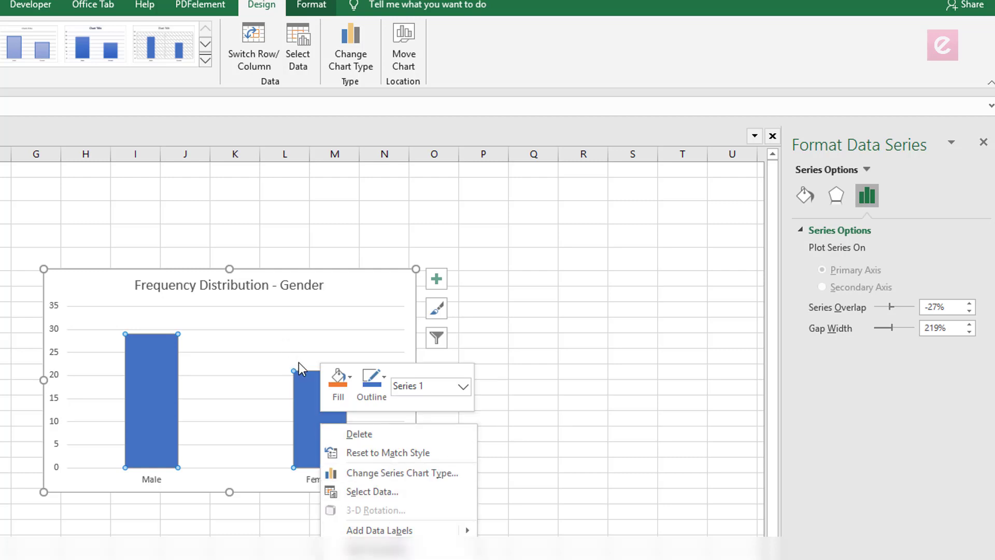
key(Escape)
click(315, 207)
click(326, 397)
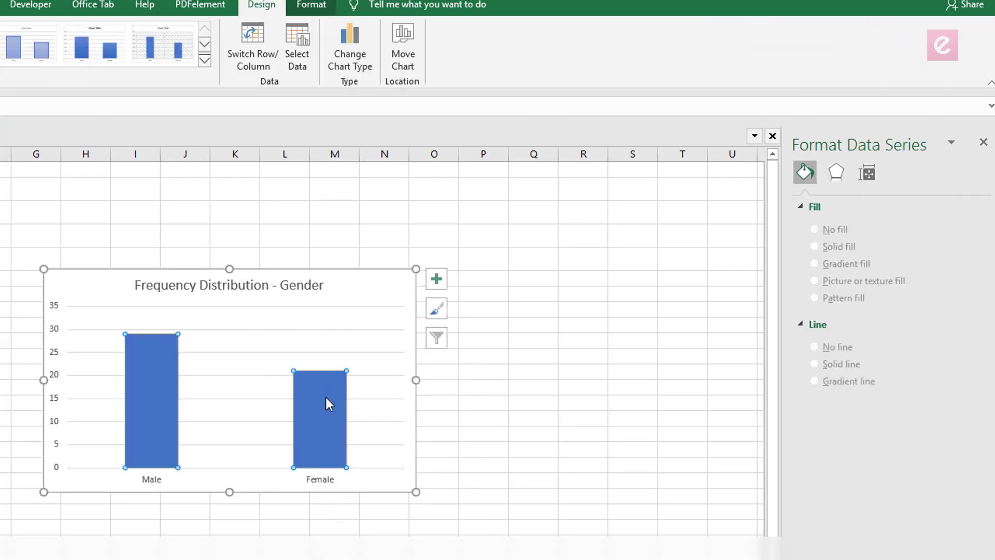
Fill the Female column and the Male column individually with the standard dark red colour.
click(327, 398)
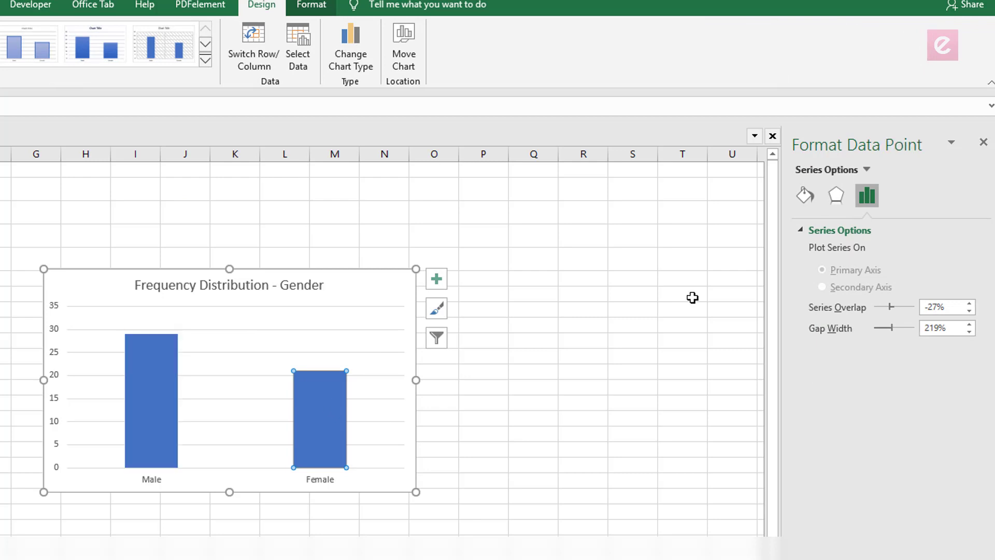
click(804, 195)
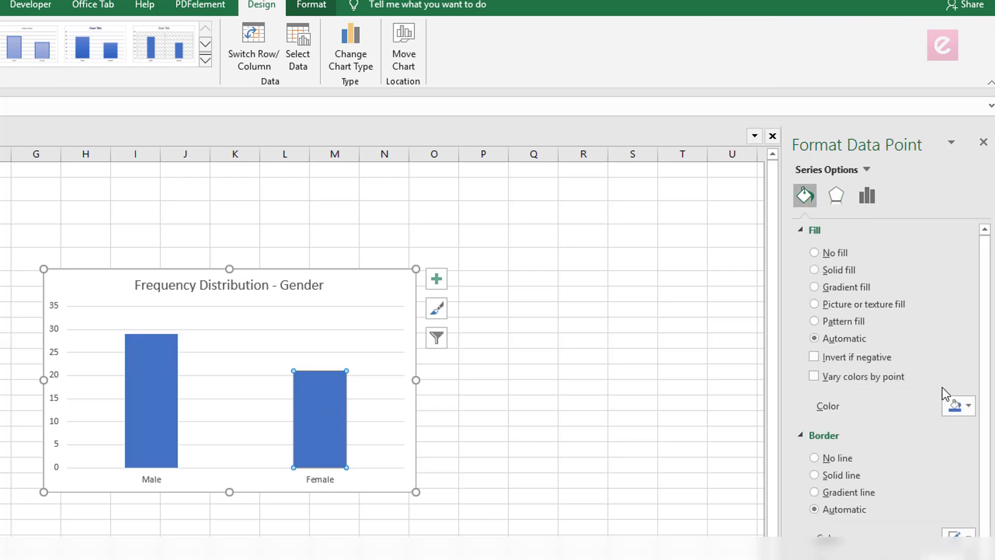
click(968, 405)
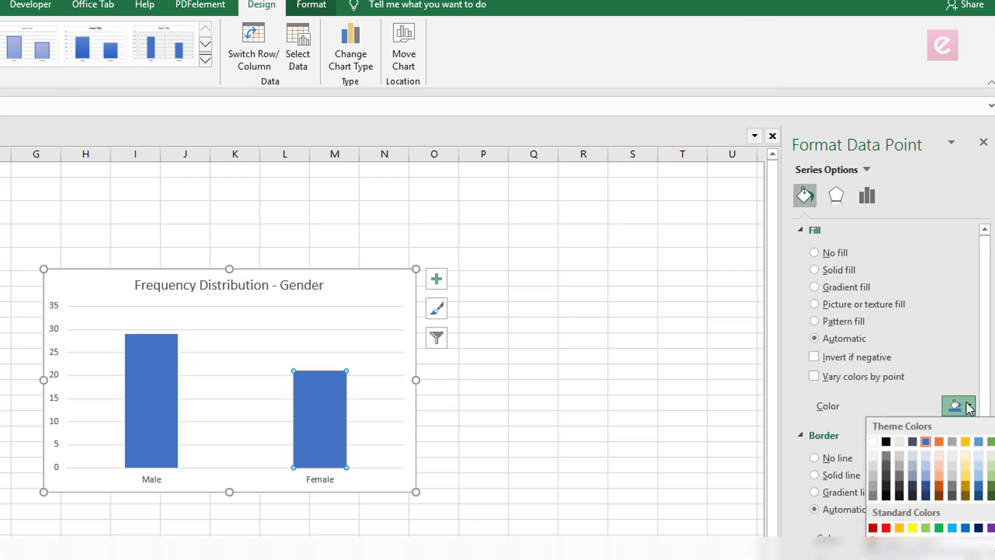
click(873, 528)
click(130, 361)
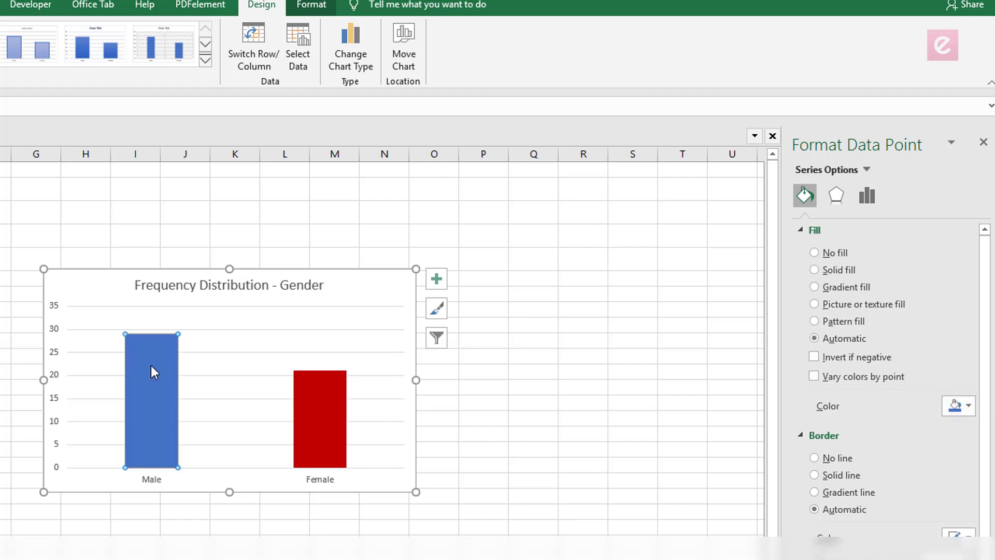
click(968, 406)
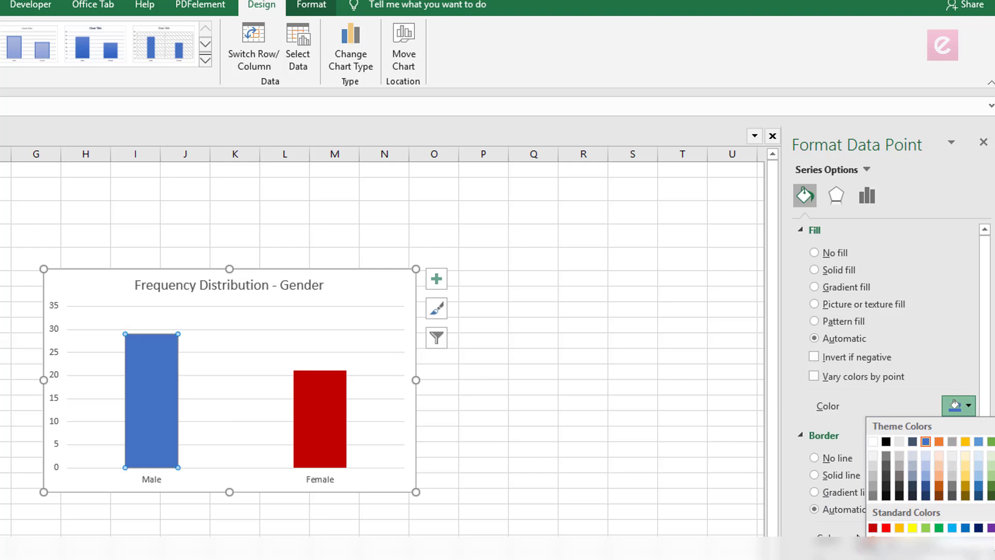
click(873, 528)
click(537, 510)
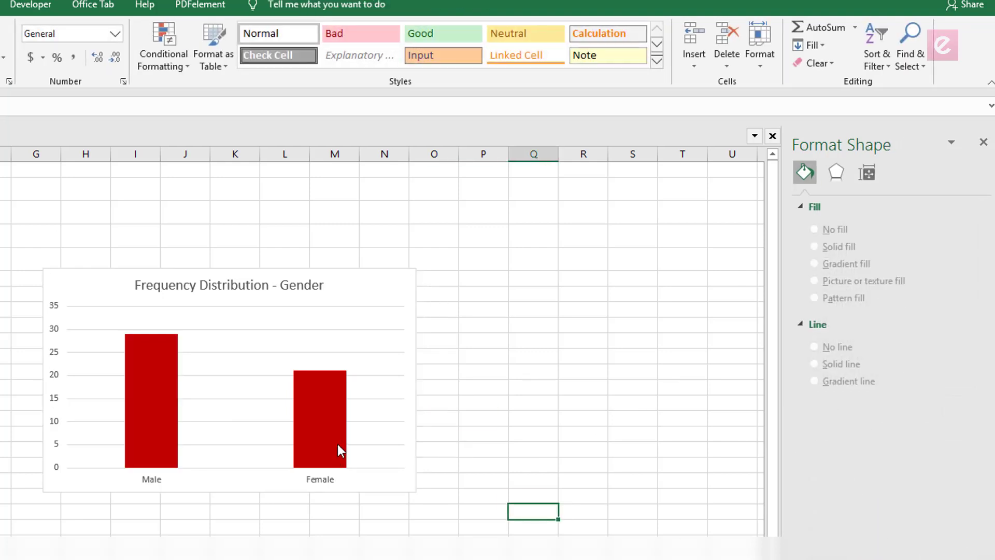
Try a dark blue fill on both columns of the series and settle on the darkest green theme shade.
click(323, 412)
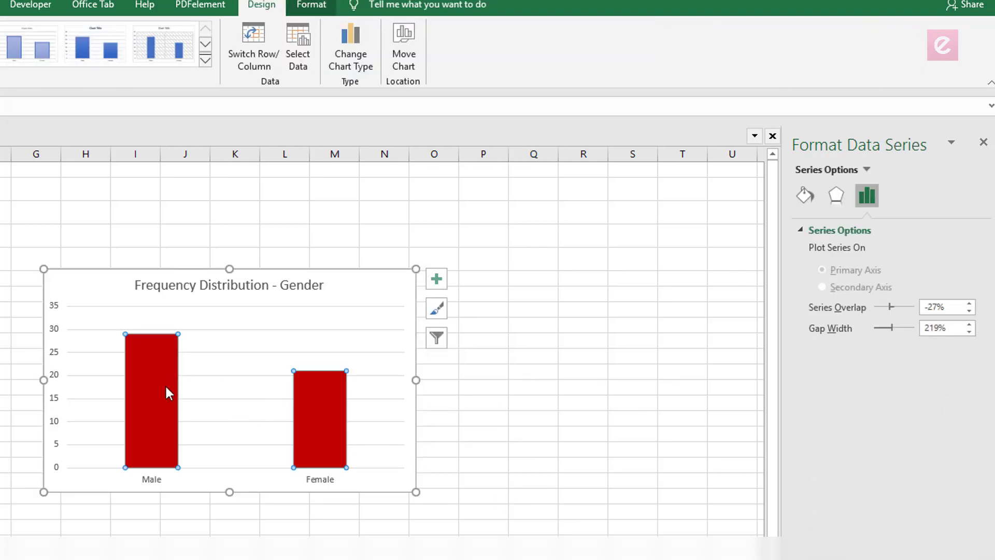
click(804, 195)
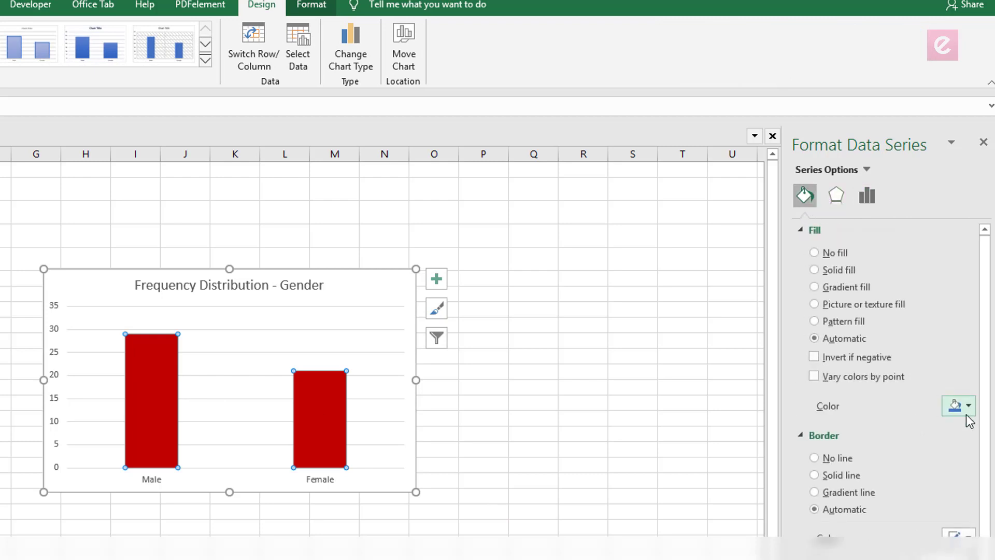
click(968, 406)
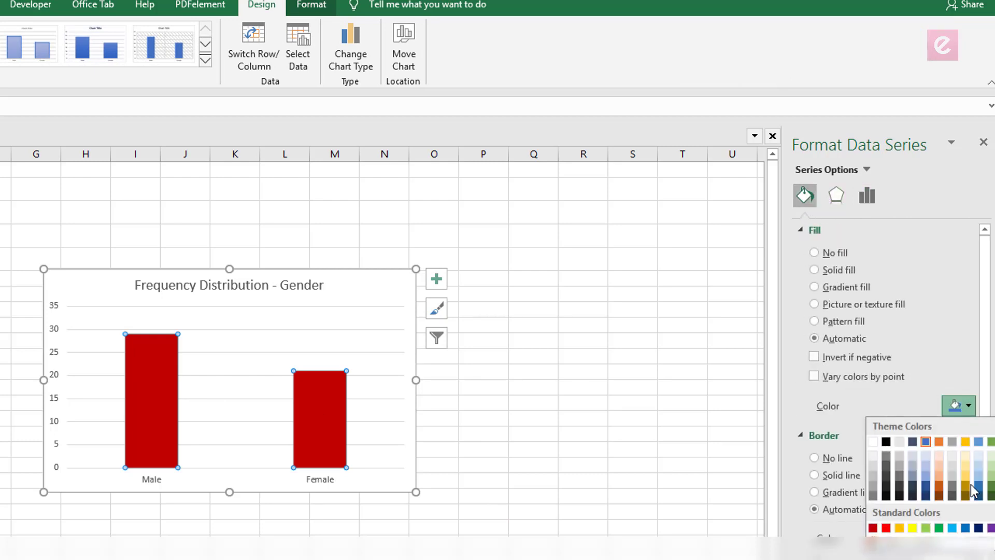
click(925, 497)
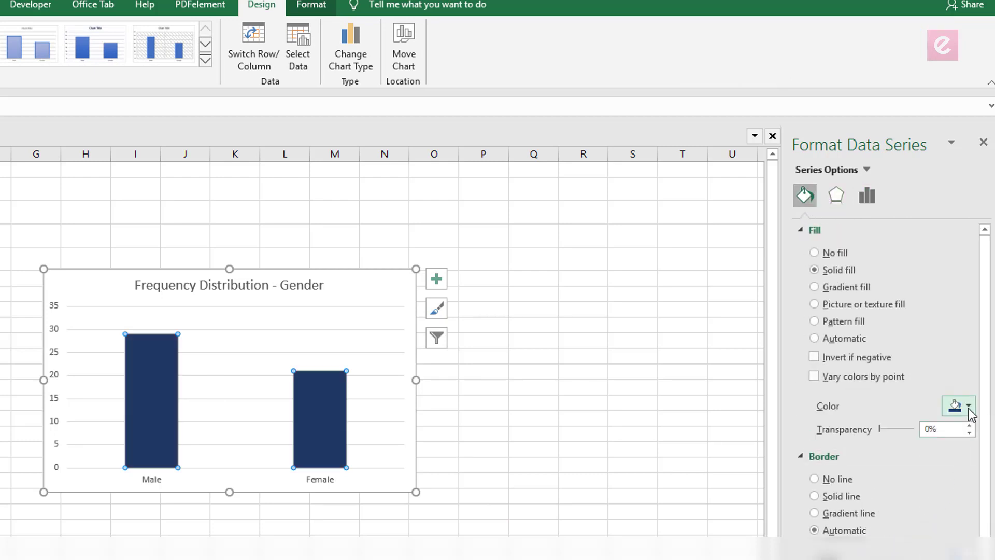
click(969, 406)
click(981, 501)
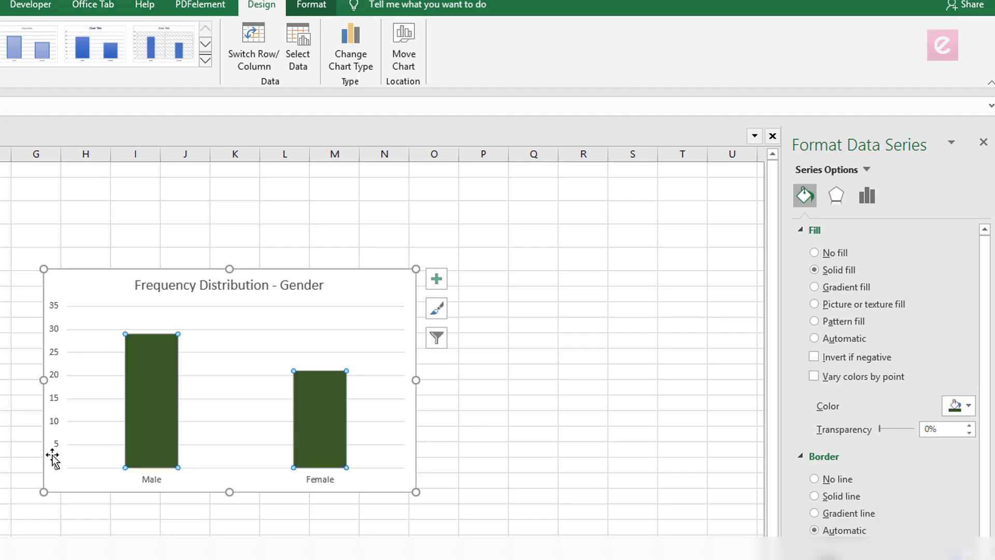
click(484, 440)
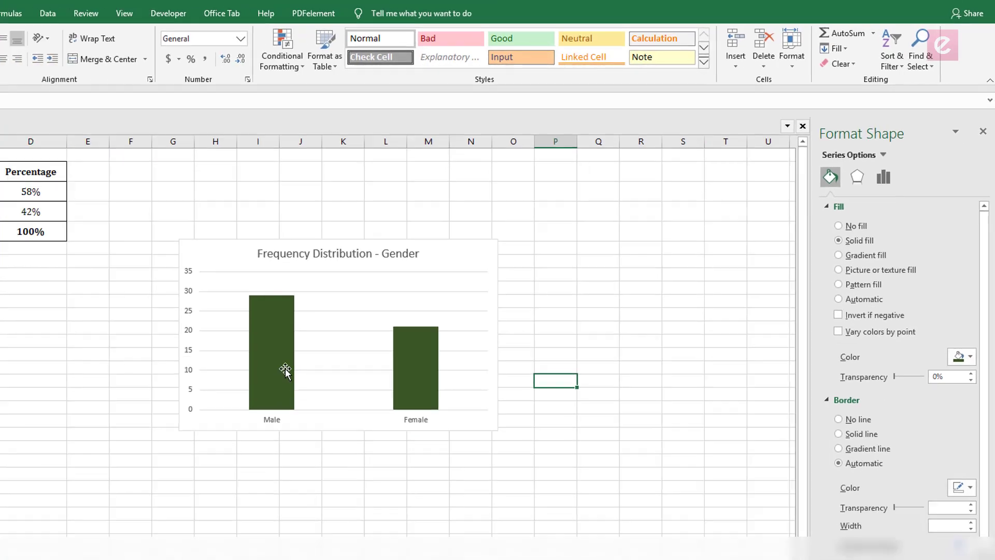
Add axis titles to the gender chart.
click(454, 257)
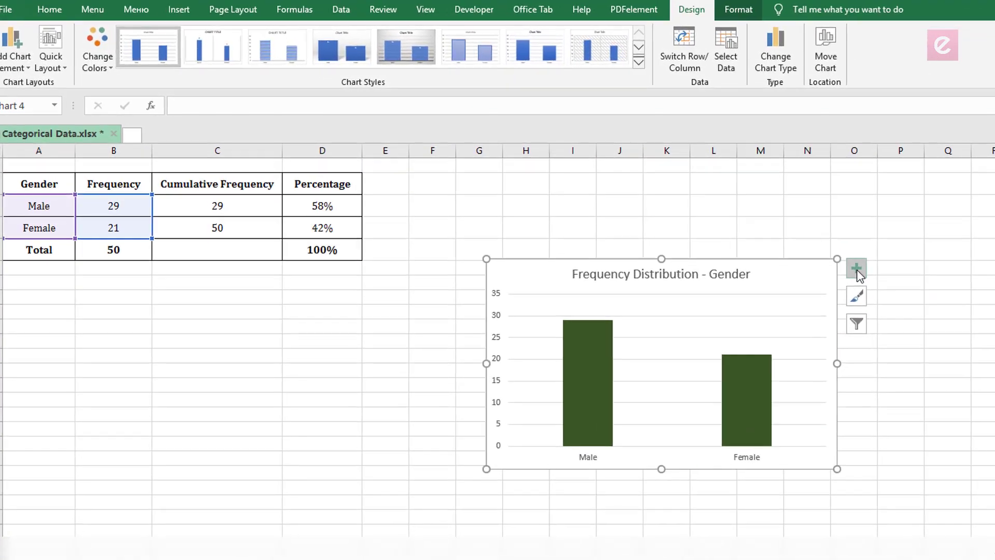
click(617, 210)
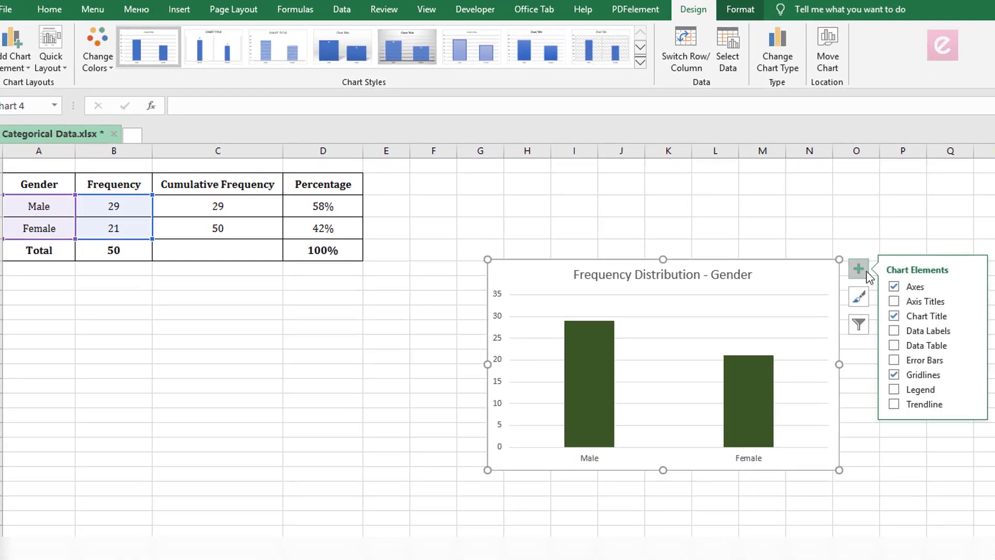
click(896, 304)
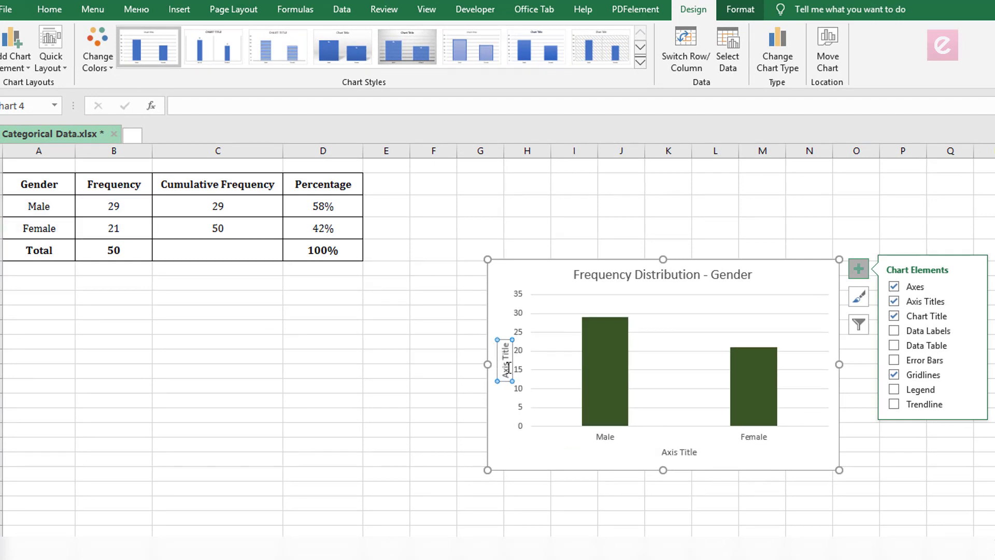
Name the vertical axis title "Frequency" and the horizontal axis title "Gender".
triple_click(509, 368)
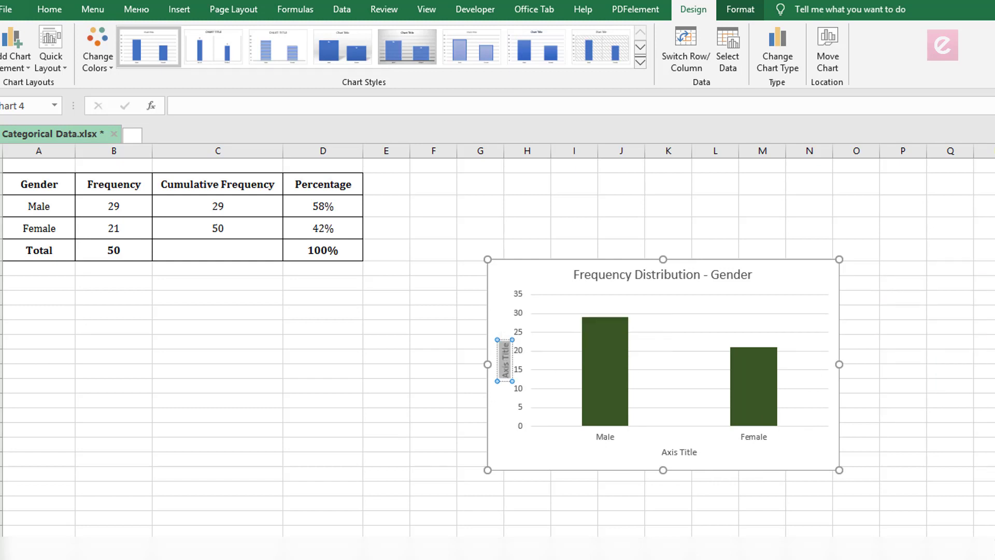
text(Frequency)
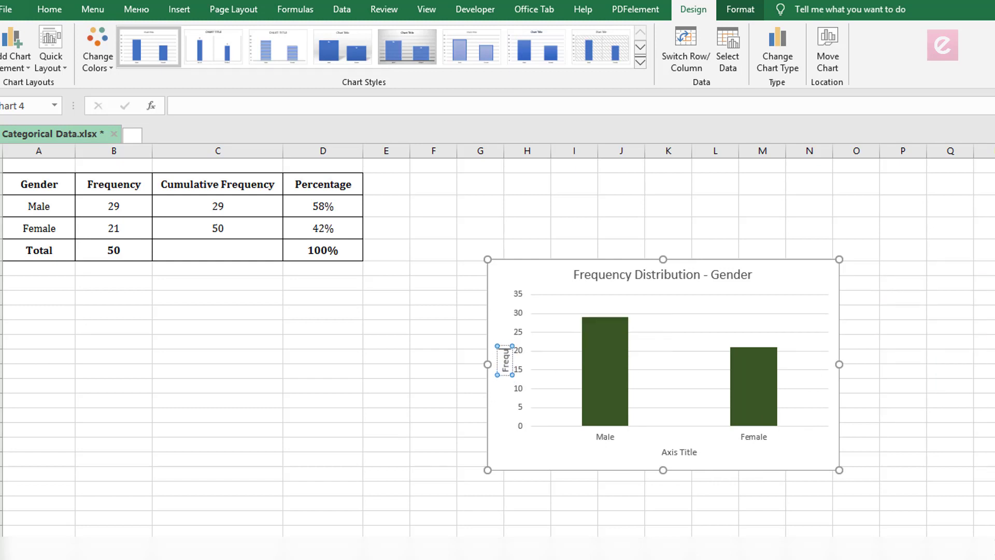
triple_click(689, 452)
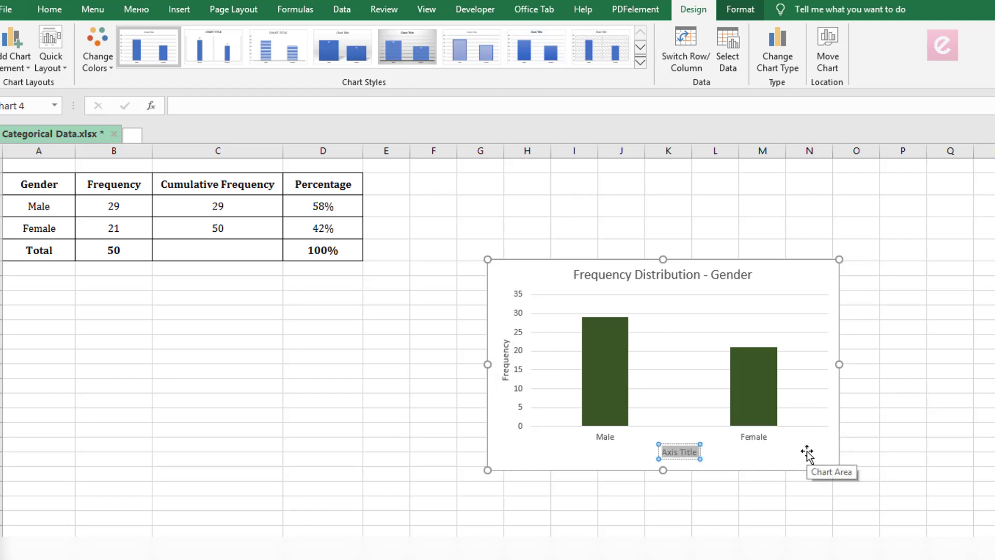
text(Gender)
click(715, 517)
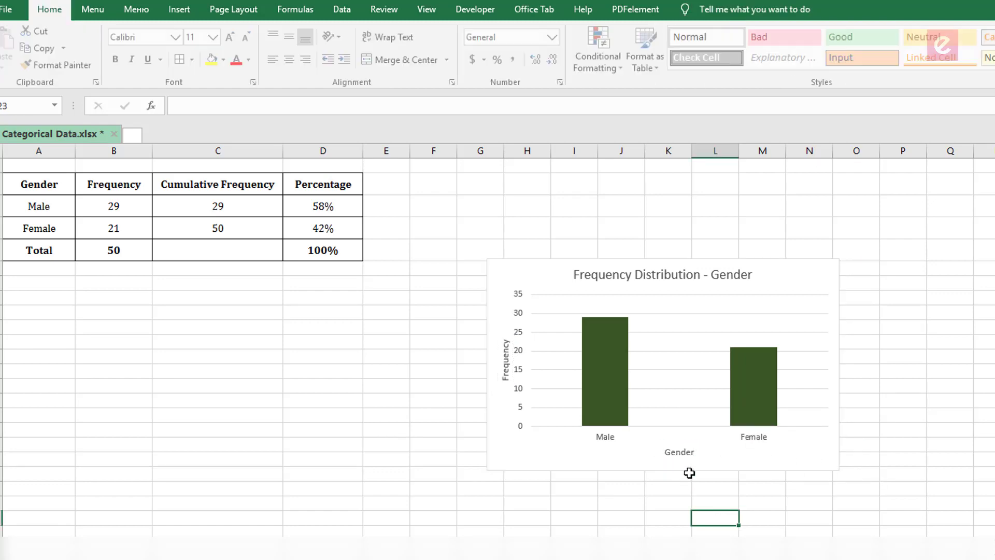
Format the vertical "Frequency" axis title as 12 pt bold.
click(507, 358)
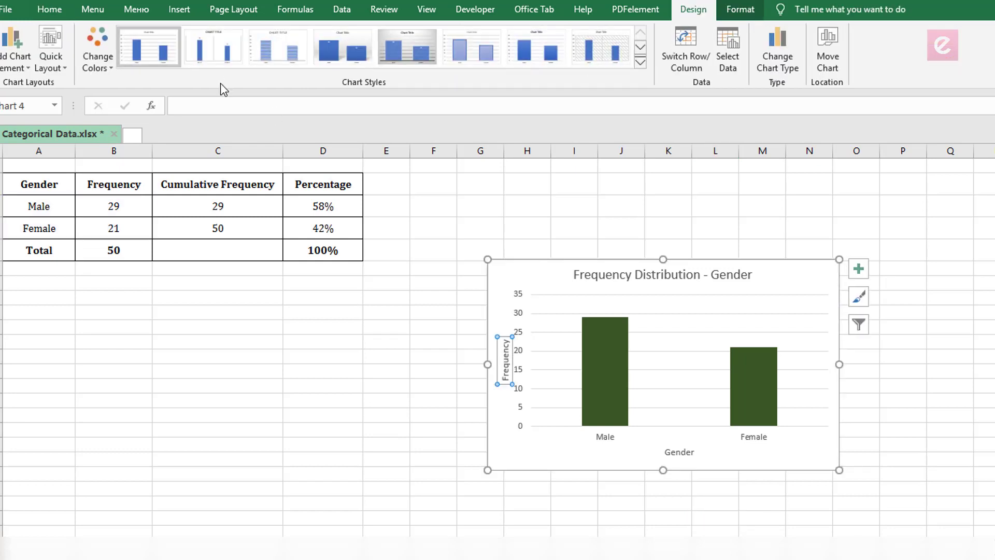
click(58, 13)
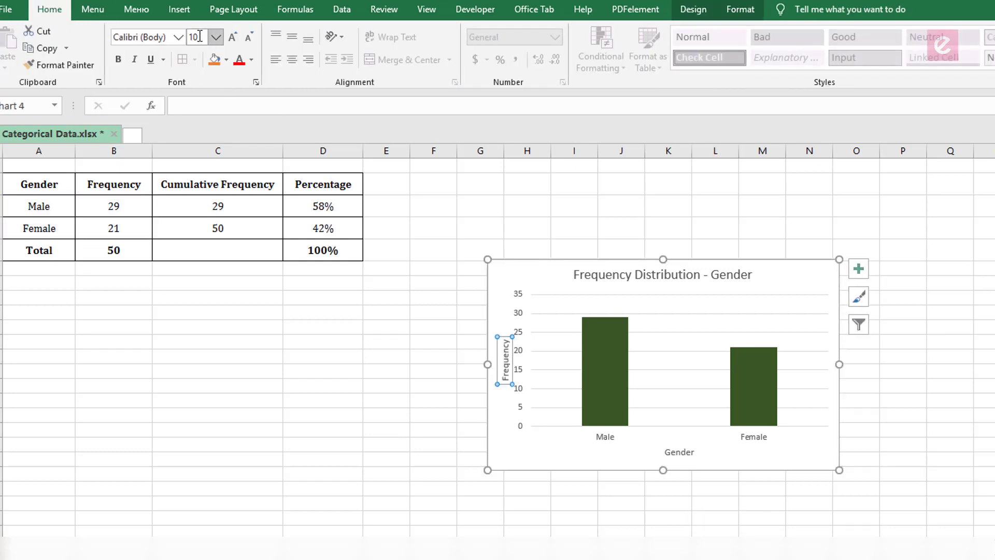
click(195, 37)
text(12)
key(Return)
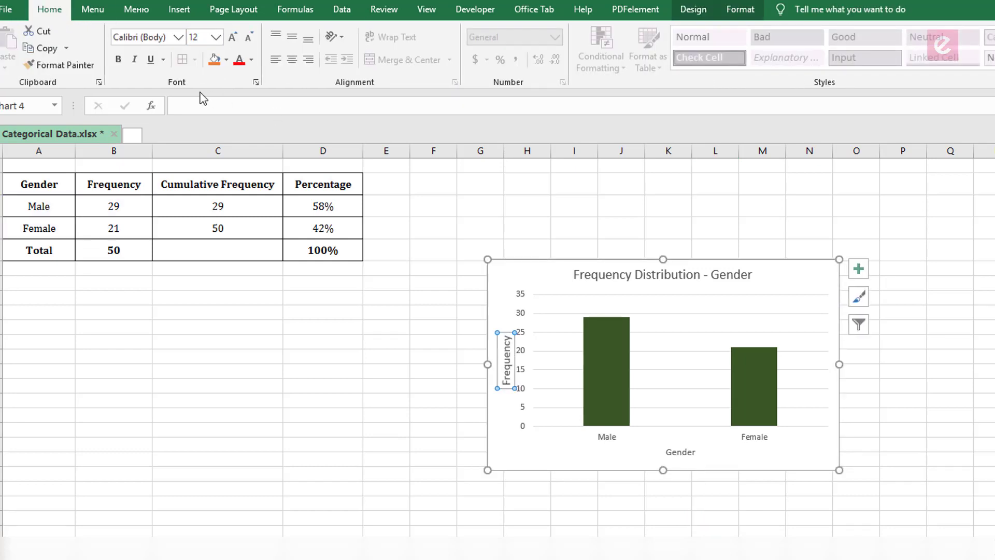
click(118, 59)
Format the horizontal "Gender" axis title as 12 pt bold.
click(691, 456)
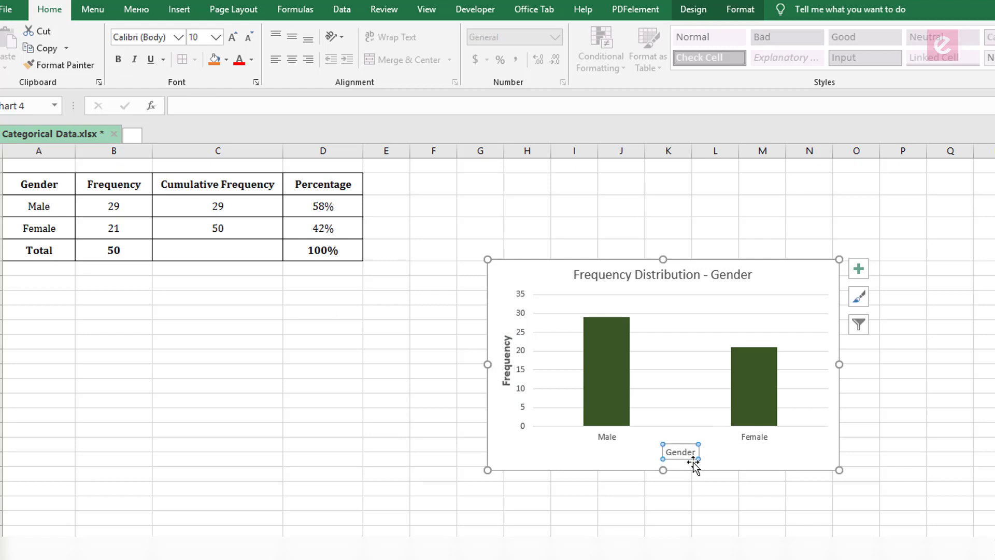
click(196, 37)
text(1)
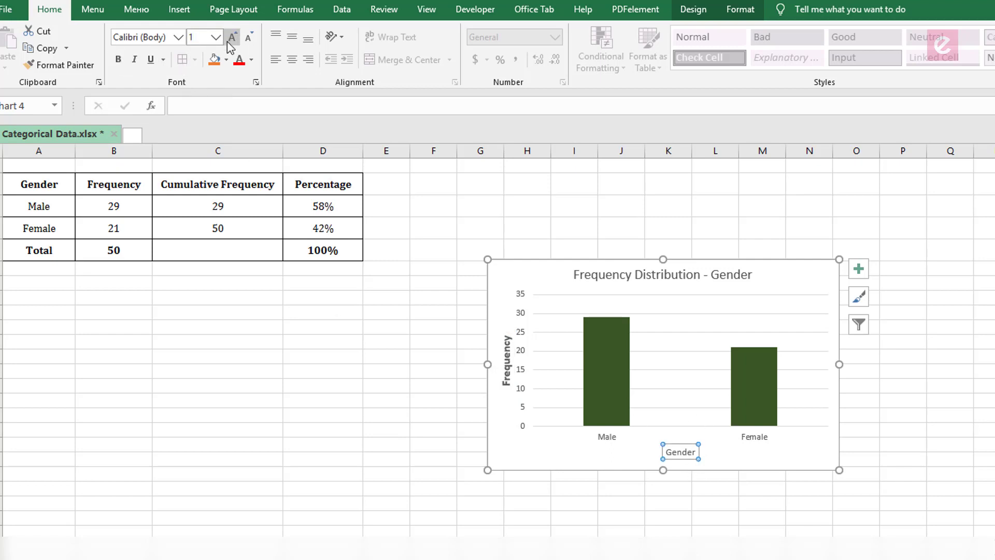
text(2)
key(Return)
click(119, 60)
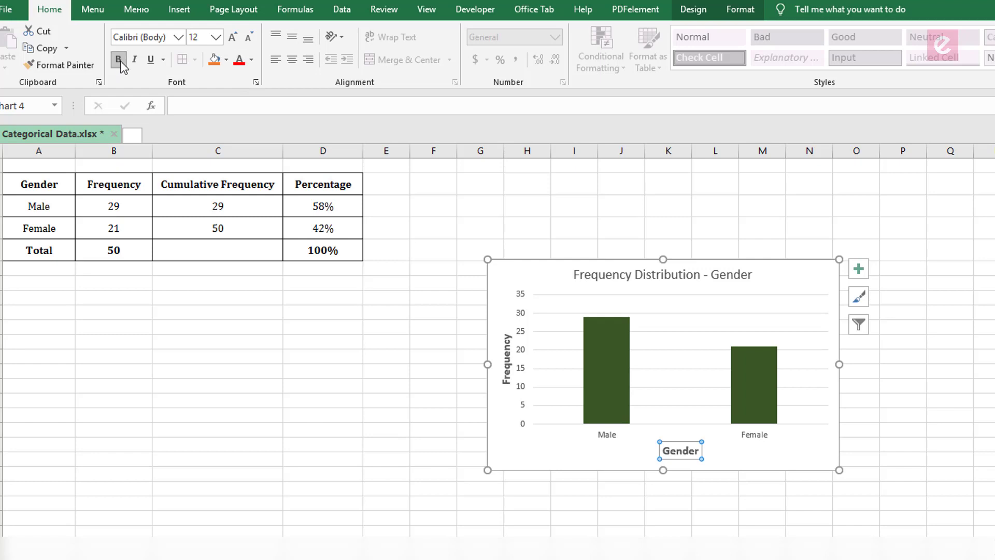
click(671, 511)
Make the chart title "Frequency Distribution - Gender" bold.
click(689, 277)
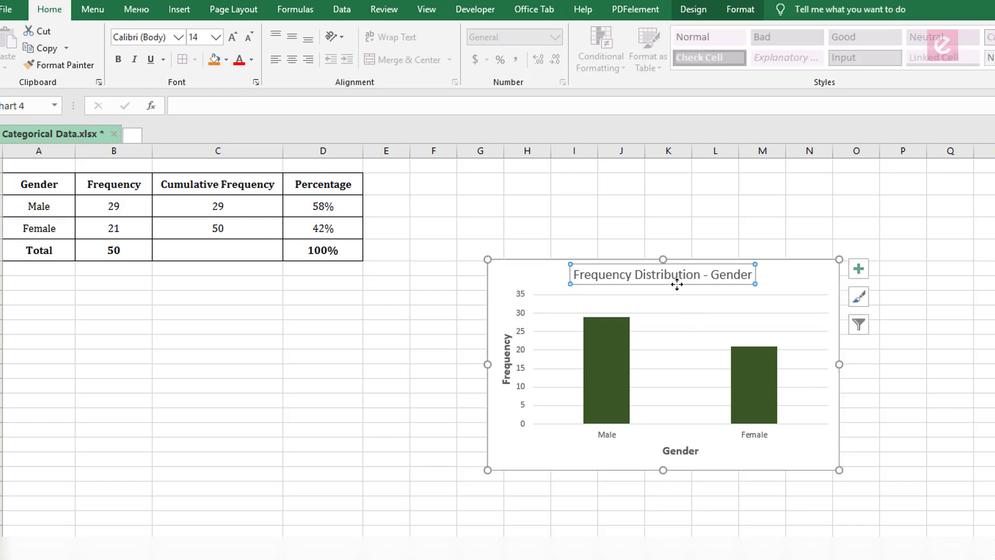
click(118, 59)
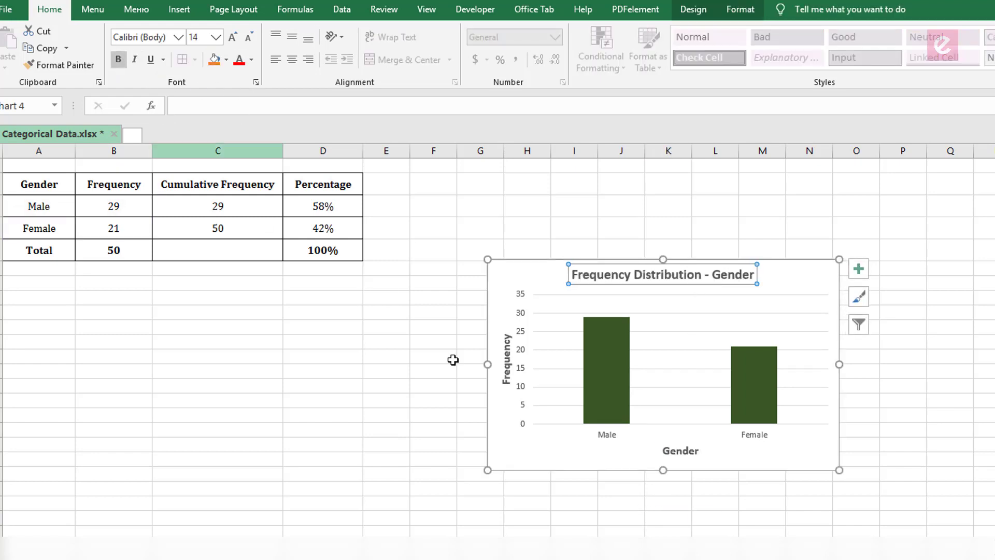
click(669, 510)
Move the chart slightly closer to the table and enlarge it to span about columns F to N.
click(801, 315)
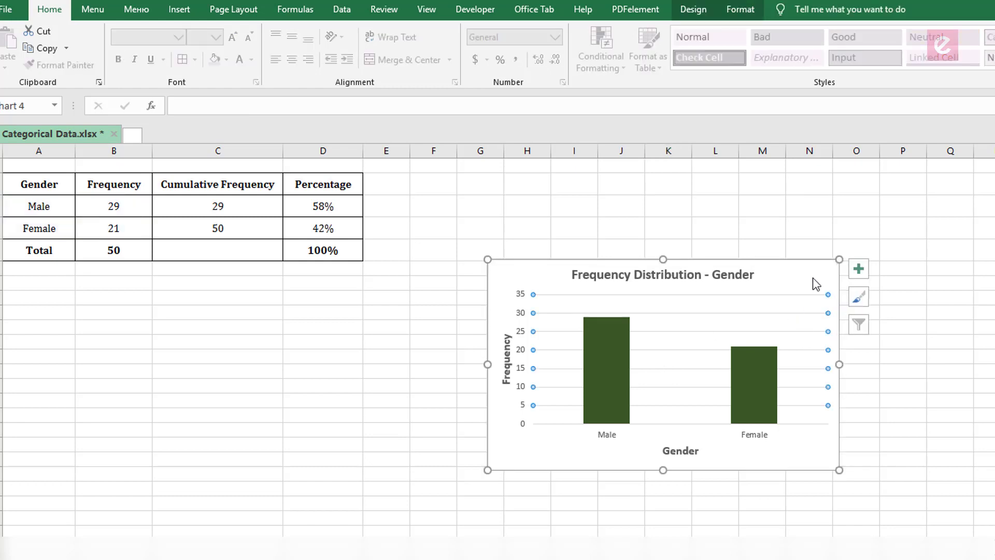
drag(786, 288, 748, 304)
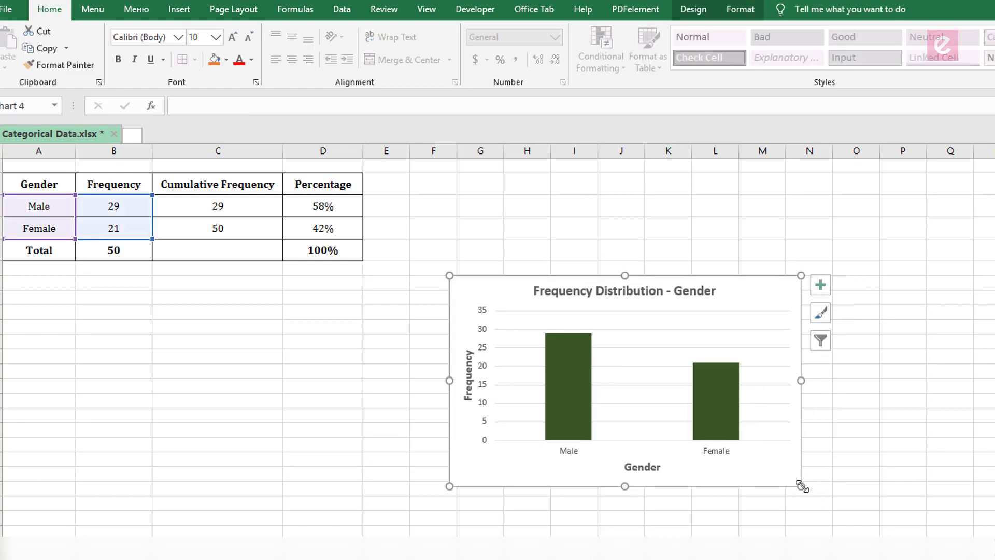
drag(802, 486, 823, 504)
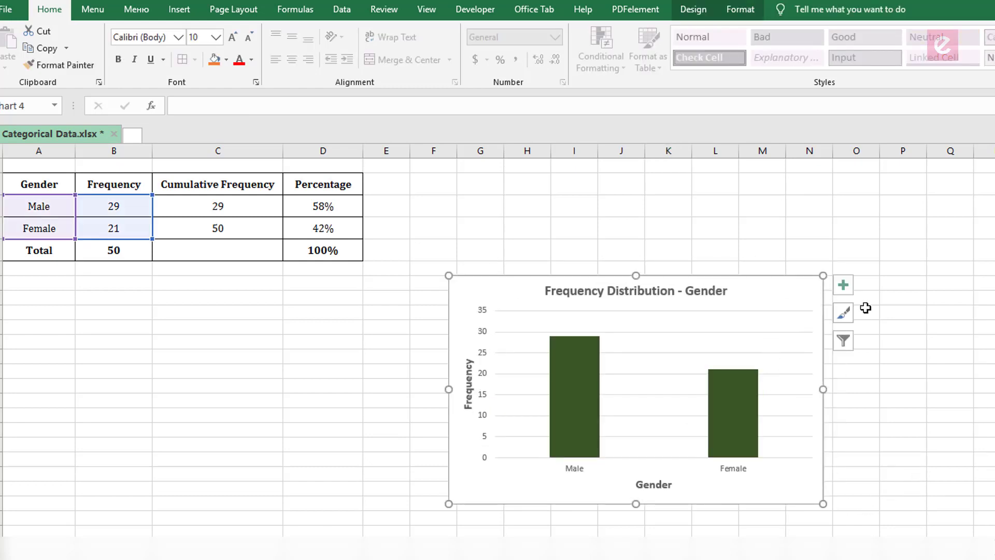
Add data labels to the columns of the gender frequency chart.
click(843, 285)
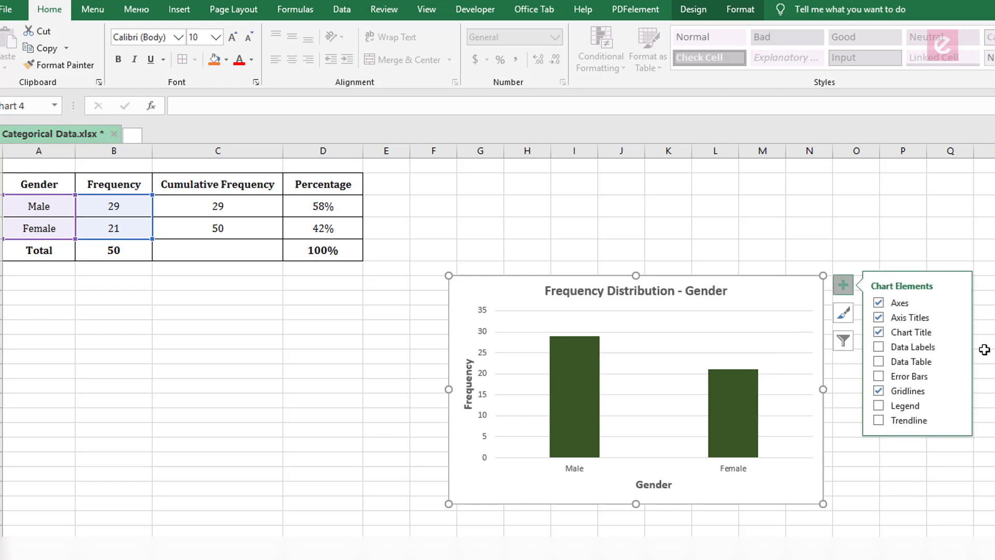
click(878, 348)
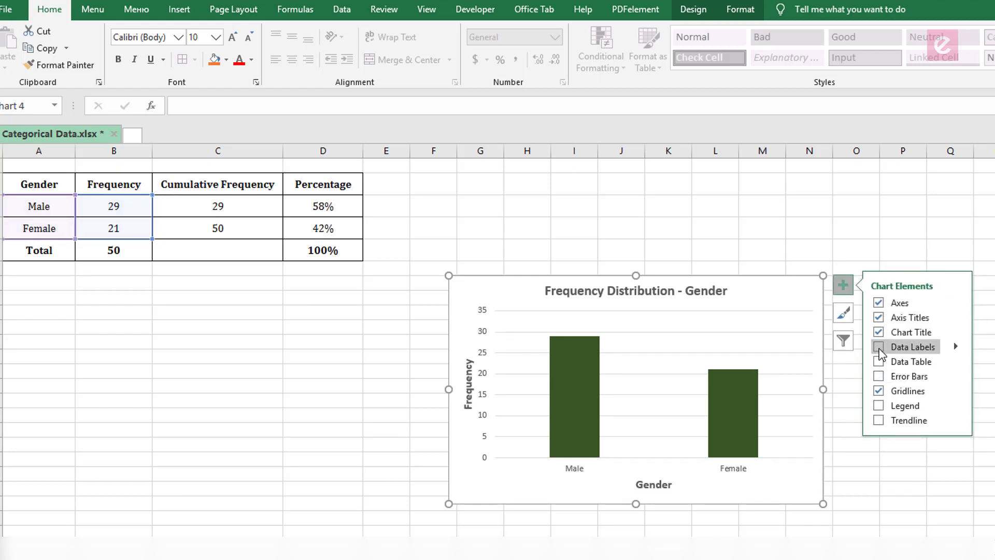
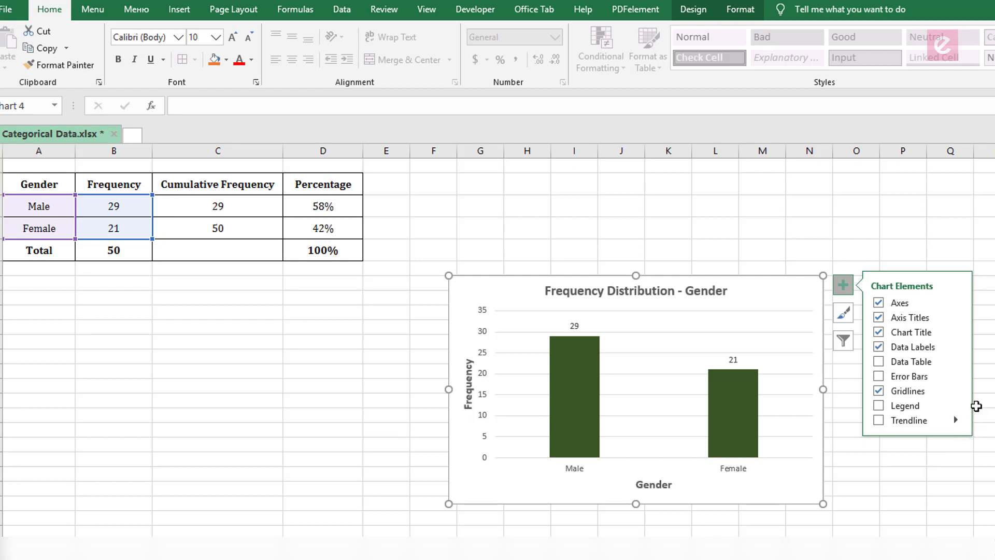
click(878, 420)
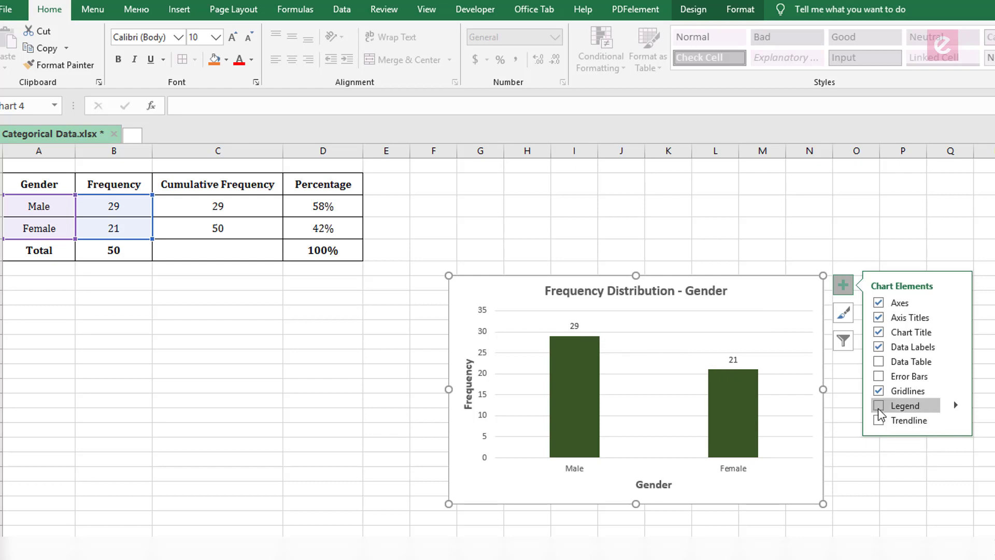
key(Escape)
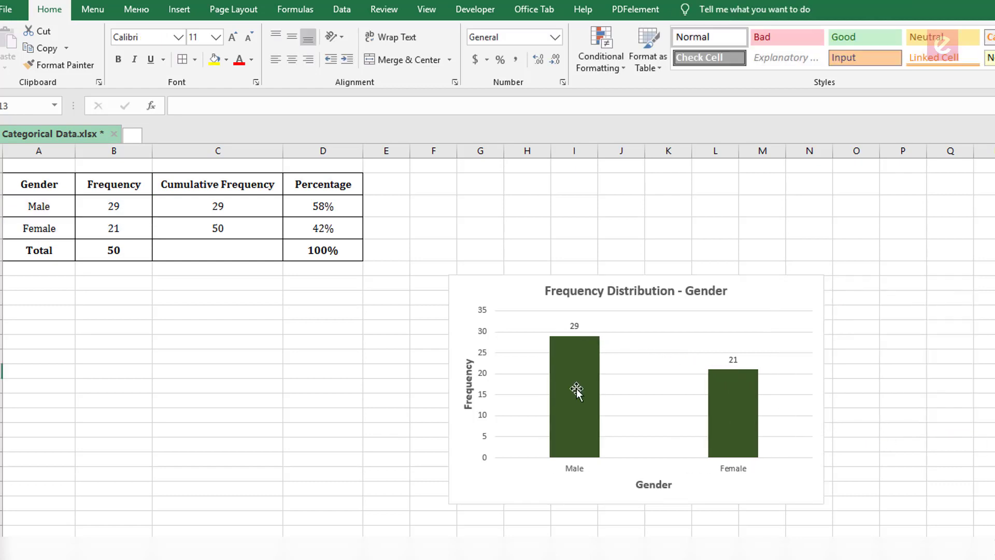
Move the gender frequency chart directly beneath the gender table and deselect it.
click(790, 306)
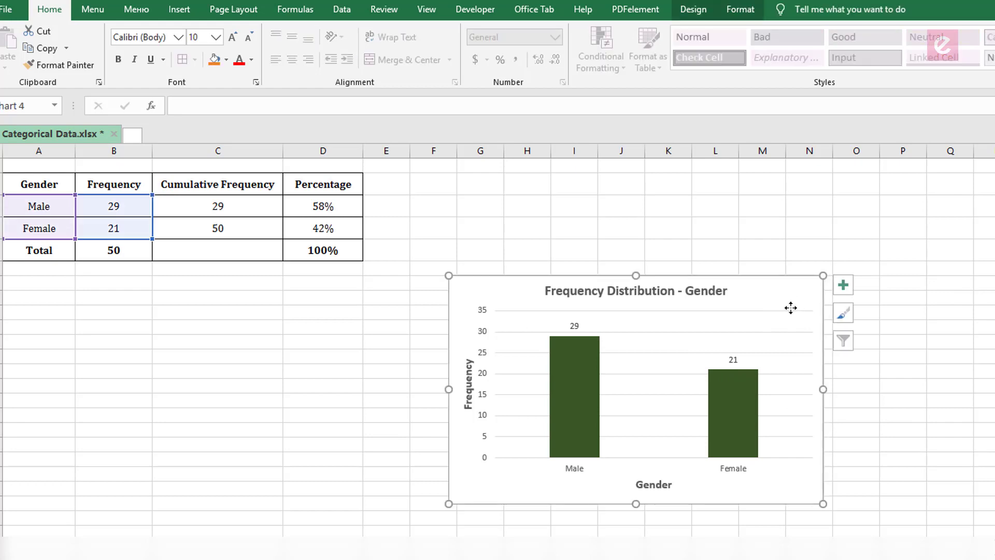
drag(791, 305, 360, 308)
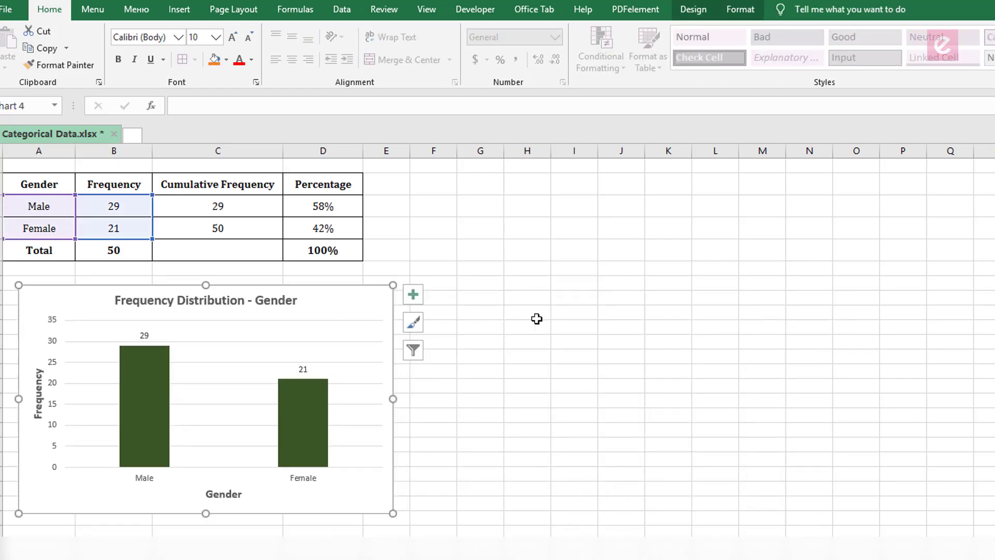
click(636, 459)
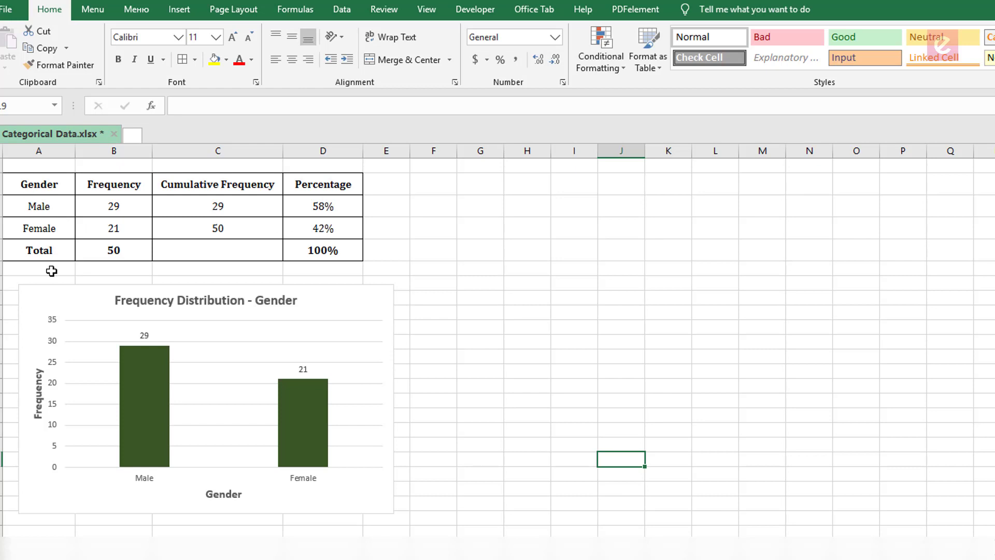
click(511, 333)
drag(492, 398, 510, 397)
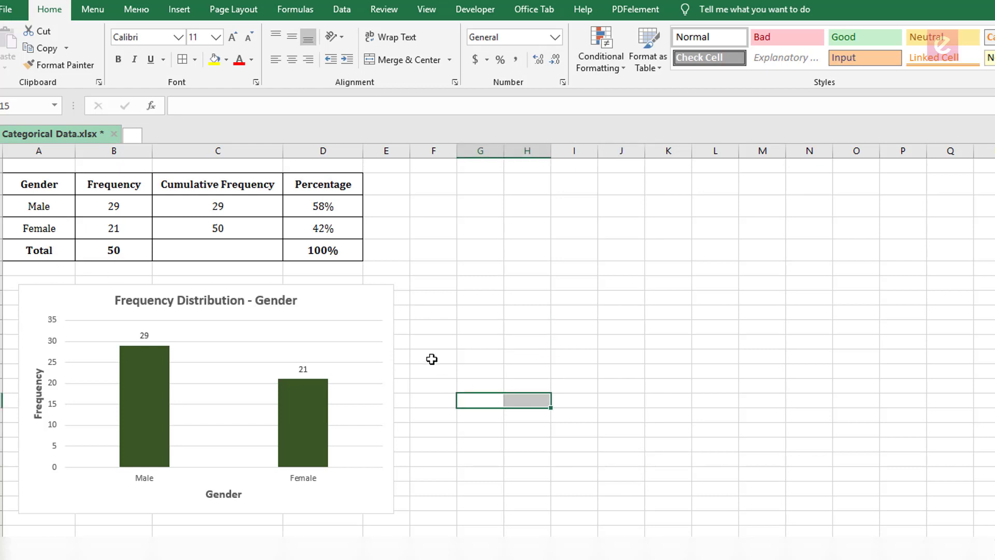
Insert a 2-D clustered column chart from the Male and Female labels and their percentages.
drag(49, 206, 51, 228)
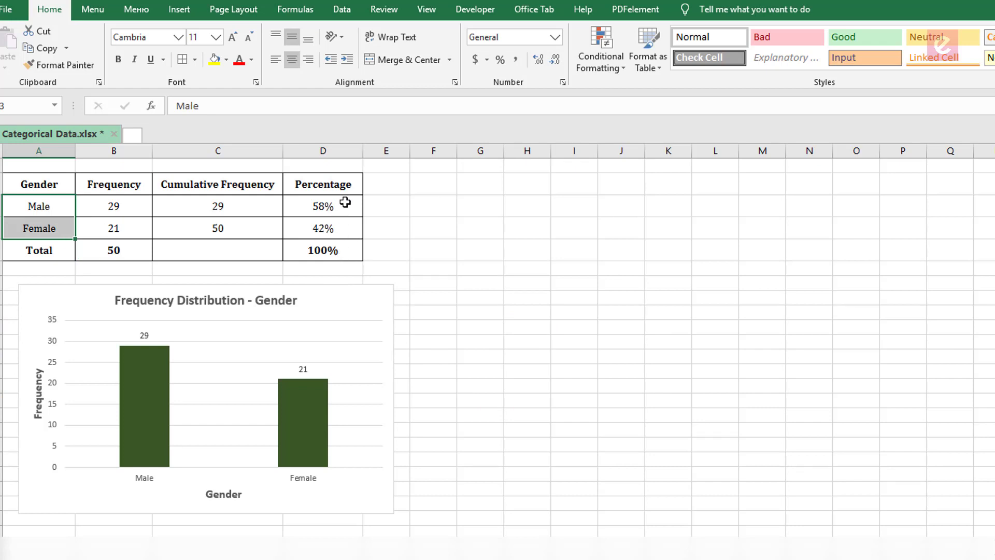
ctrl+drag(345, 202, 363, 240)
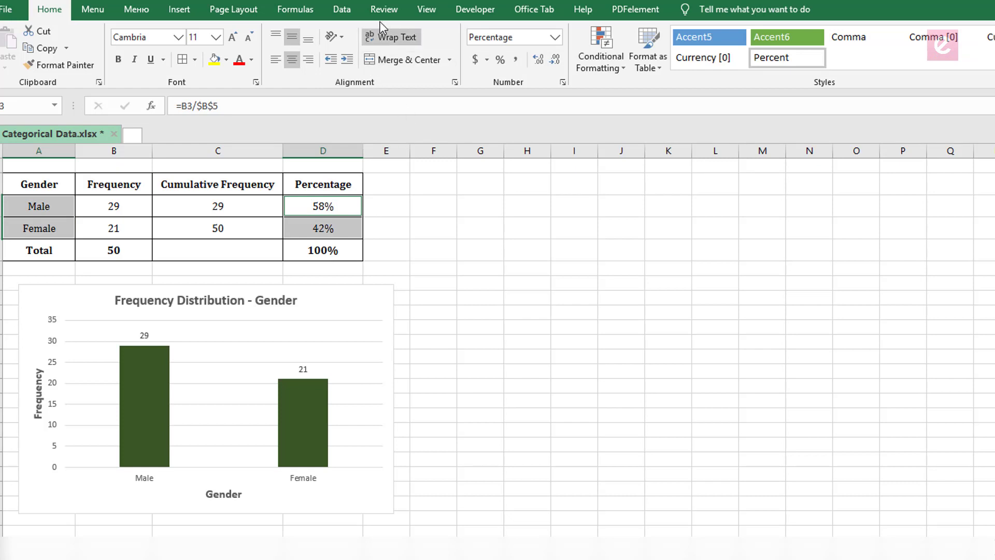
click(176, 12)
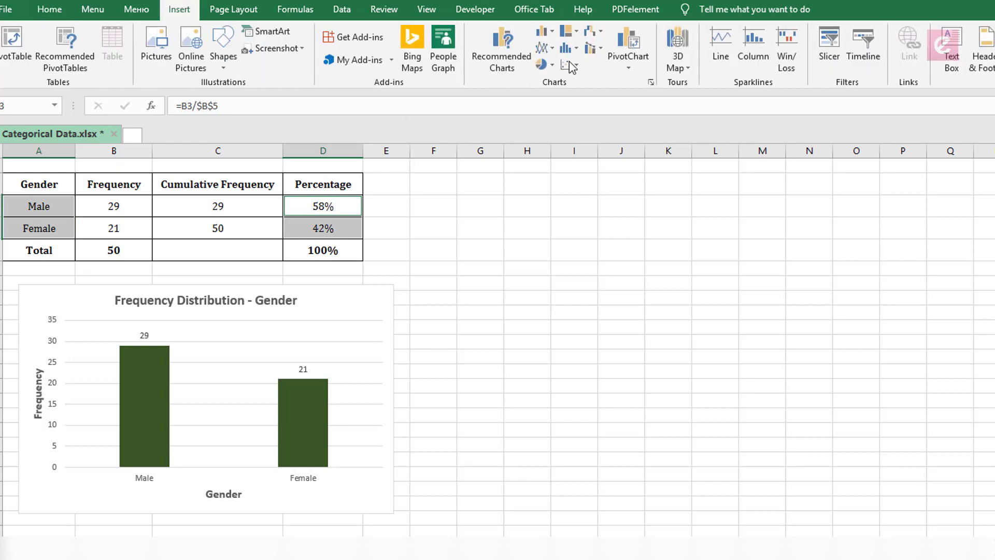
click(544, 32)
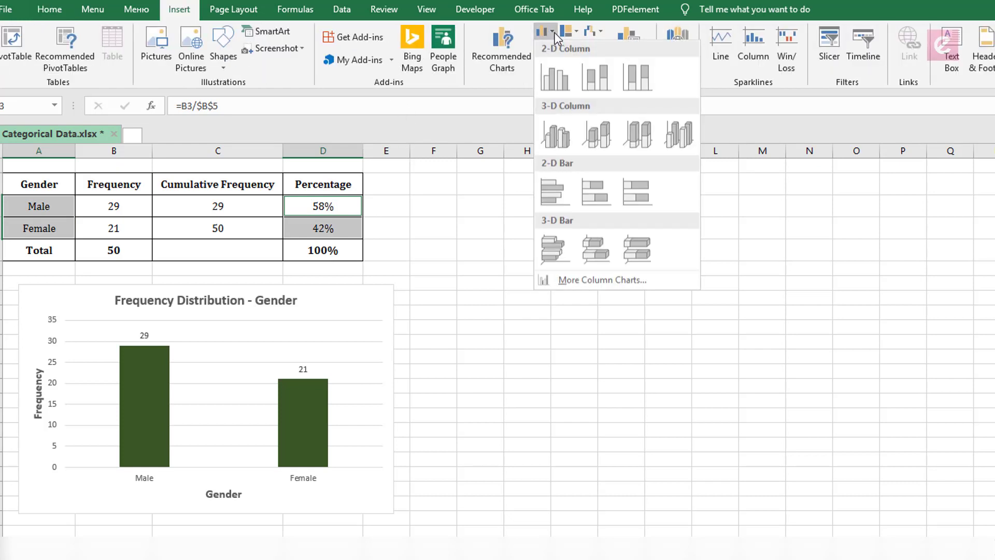
click(558, 83)
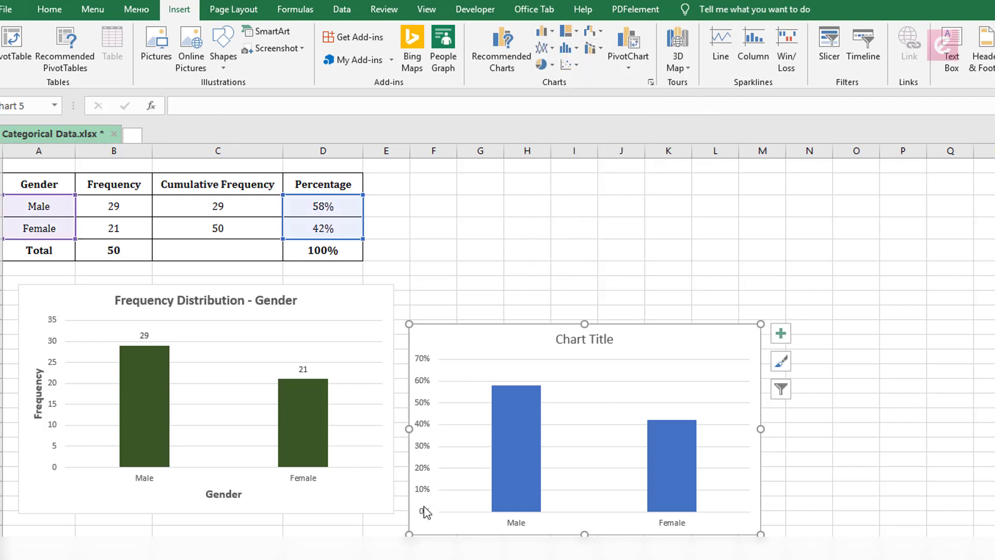
Add axis titles to the percentage chart, naming the vertical axis "Percentage" and the horizontal axis "Gender".
click(781, 333)
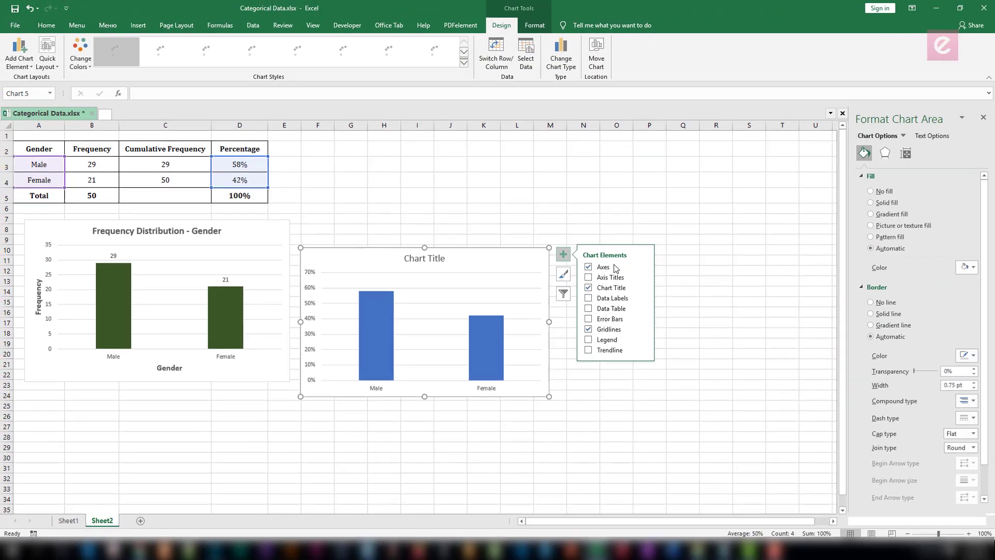
click(588, 279)
triple_click(313, 319)
text(Percentage)
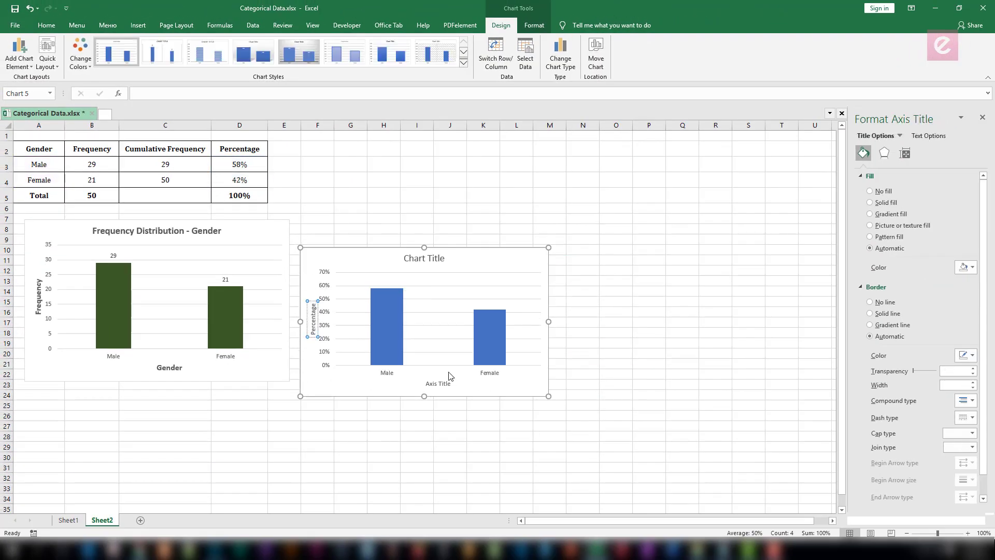
triple_click(439, 384)
text(Gender)
Title the percentage chart "Frequency Distribution - Gender" and add data labels to its columns.
triple_click(424, 258)
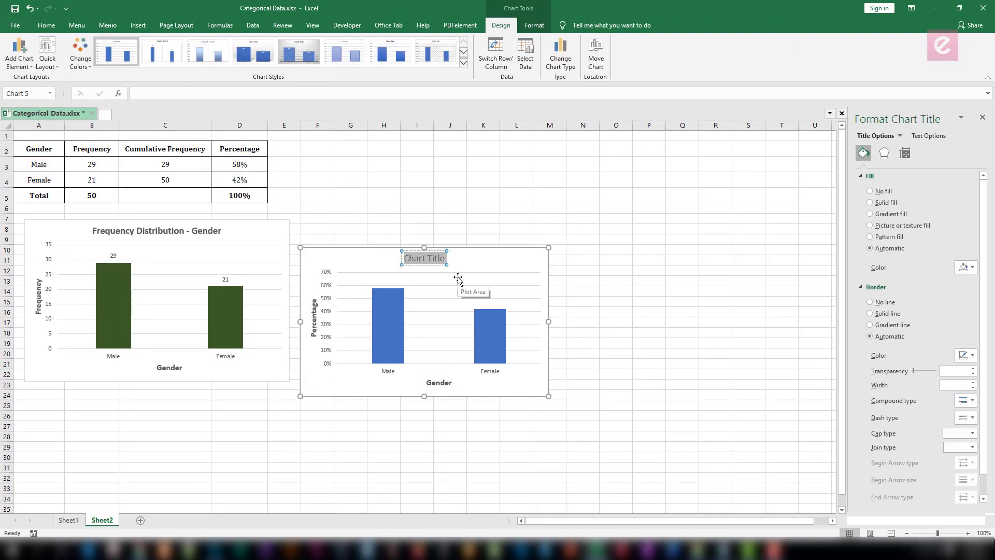
text(Frequency Distribution - Gender)
click(563, 254)
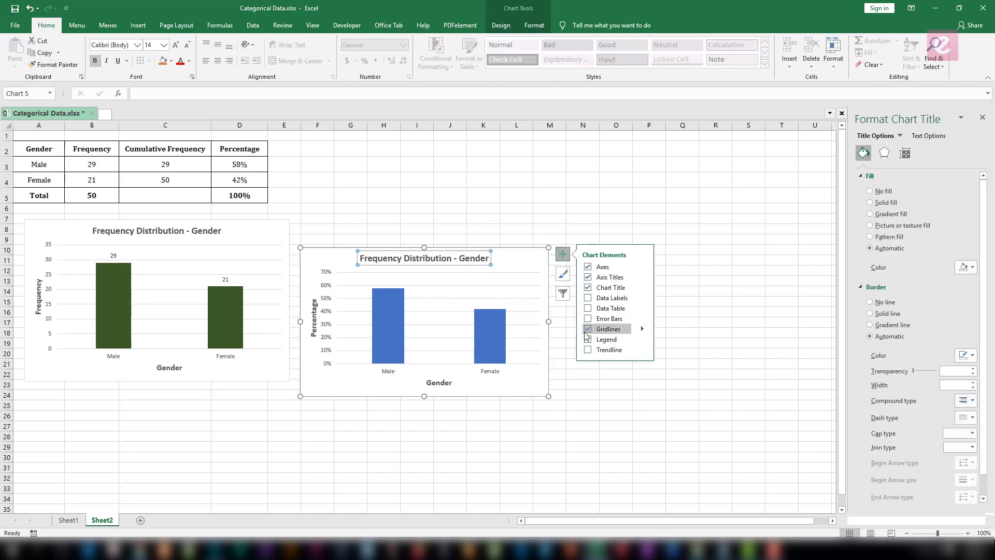
click(587, 298)
Delete the green frequency chart and put the percentage chart in its place below the gender table, enlarged to about row 24.
drag(542, 270, 496, 362)
click(273, 231)
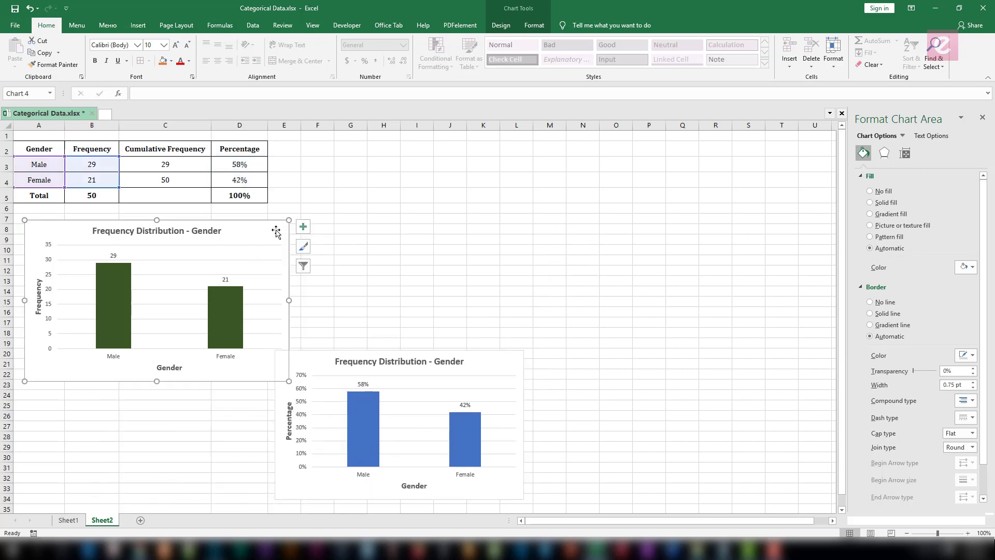
key(Delete)
click(473, 365)
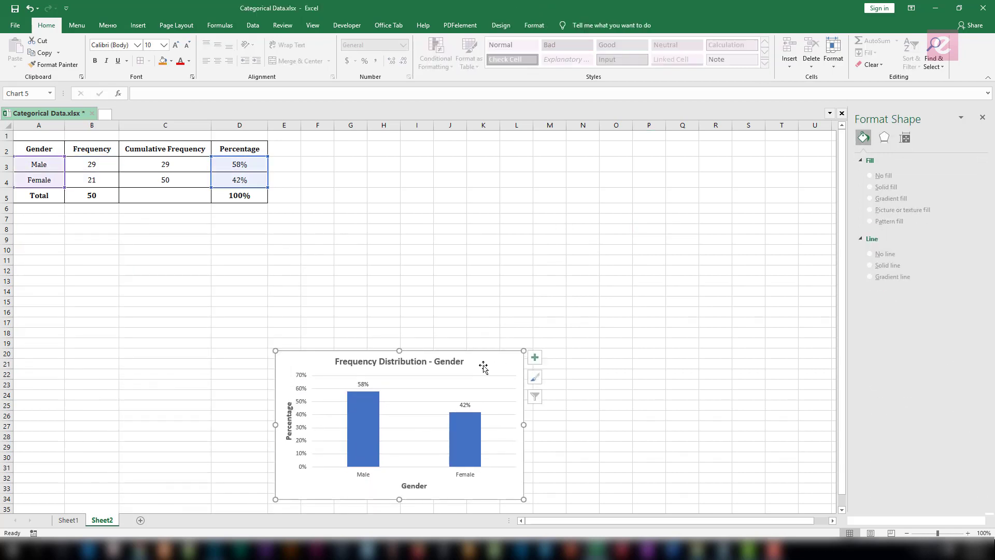
drag(227, 276, 221, 238)
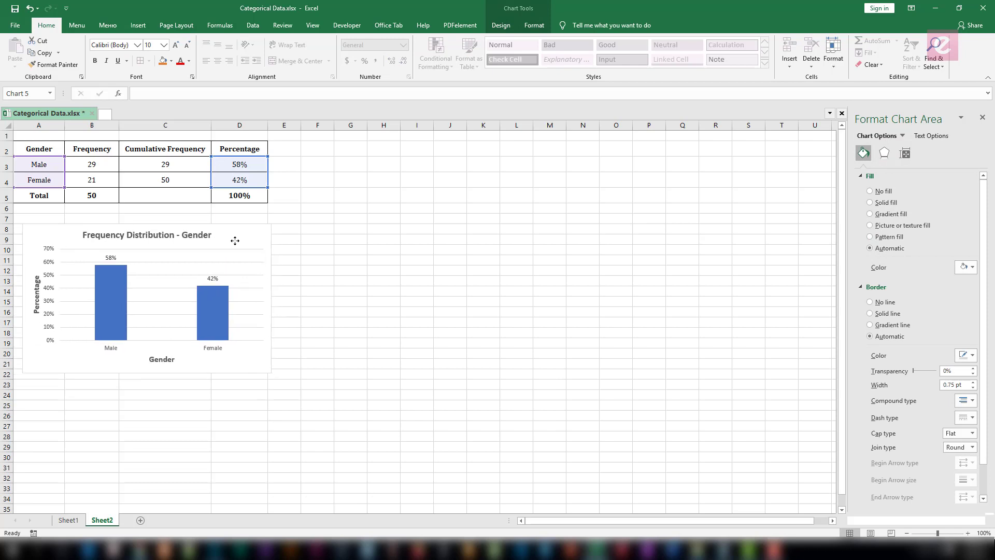
drag(272, 372, 283, 396)
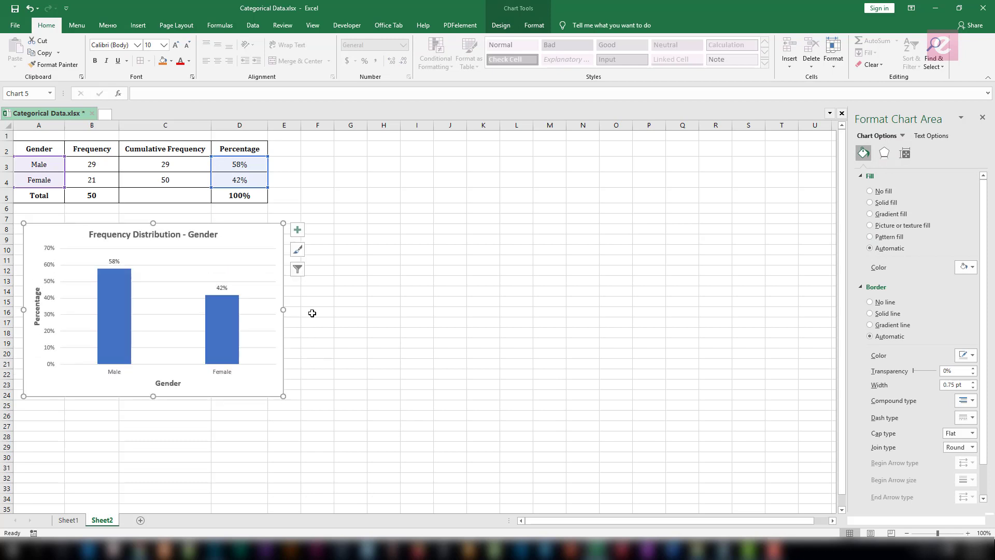
Try out several chart styles on the percentage chart and settle on Style 1.
click(298, 251)
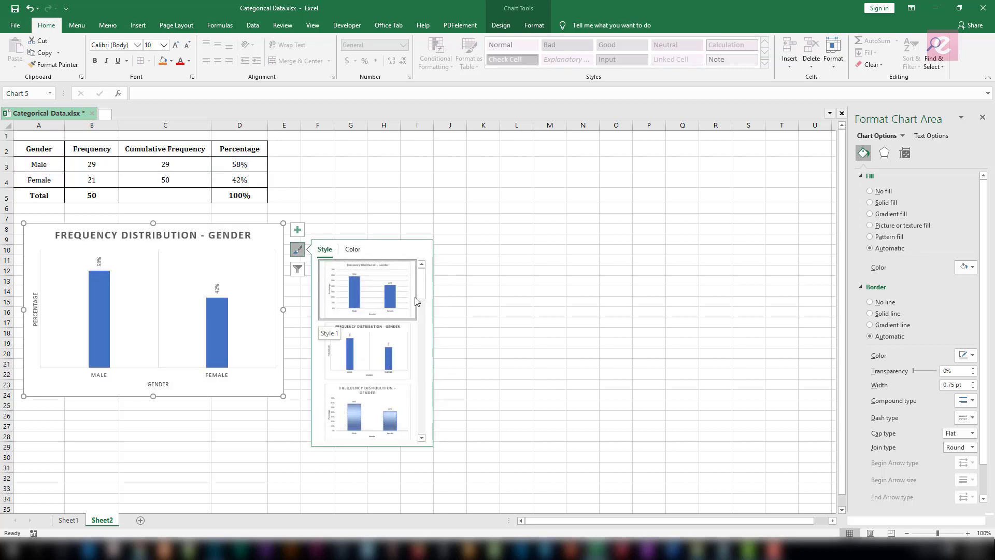
scroll(413, 313, down, 3)
scroll(413, 313, up, 2)
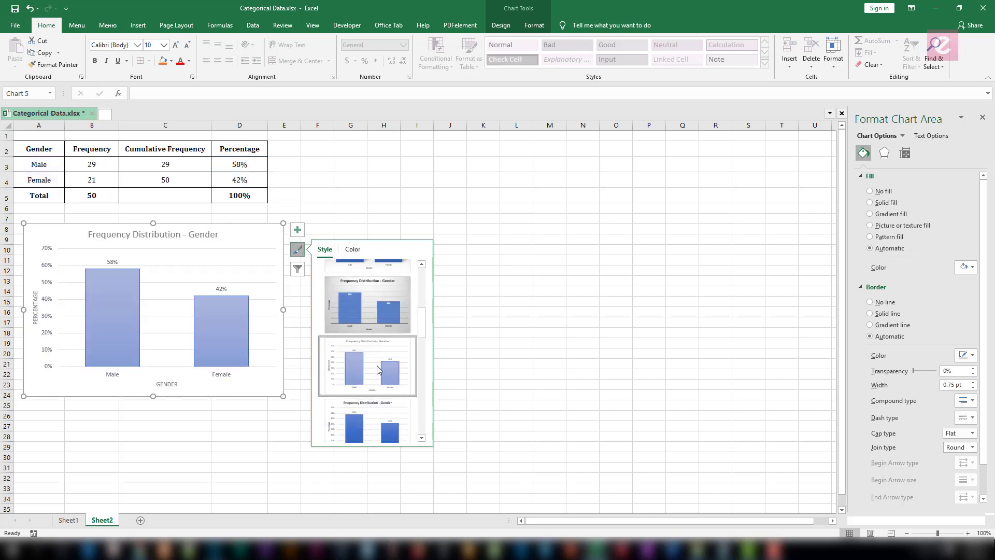
click(384, 299)
drag(424, 325, 427, 271)
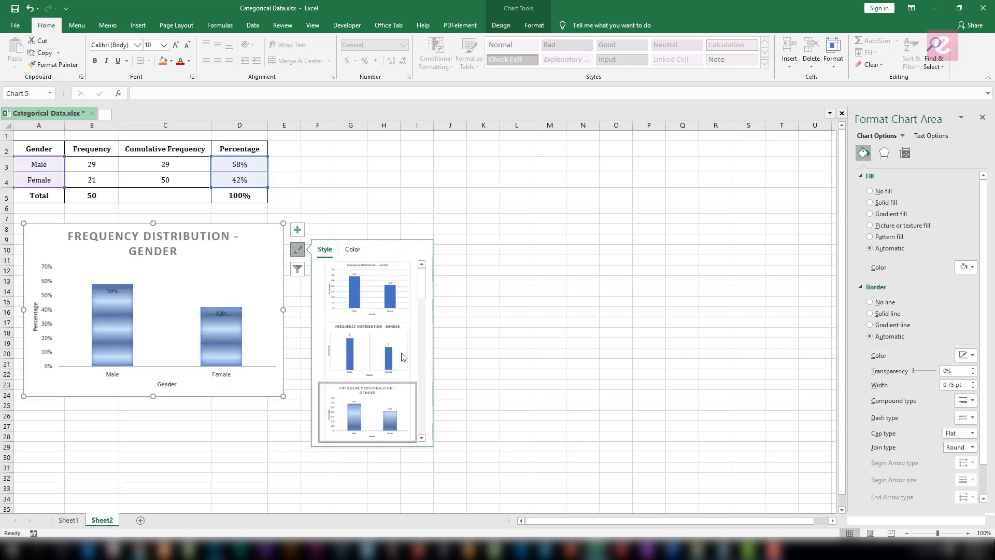
click(383, 291)
click(445, 259)
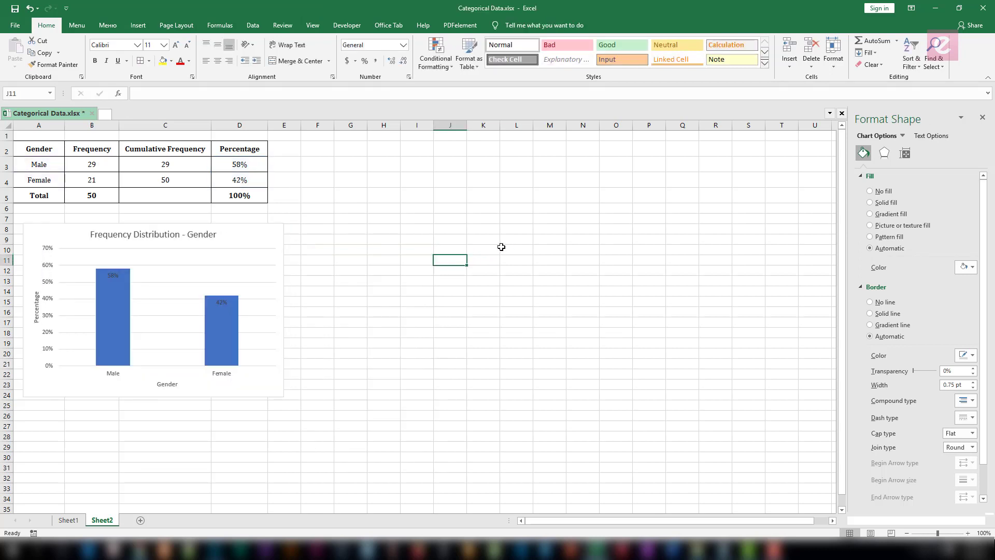
Copy the Age frequency table with its total, cells N1:O8, from Sheet1.
click(67, 520)
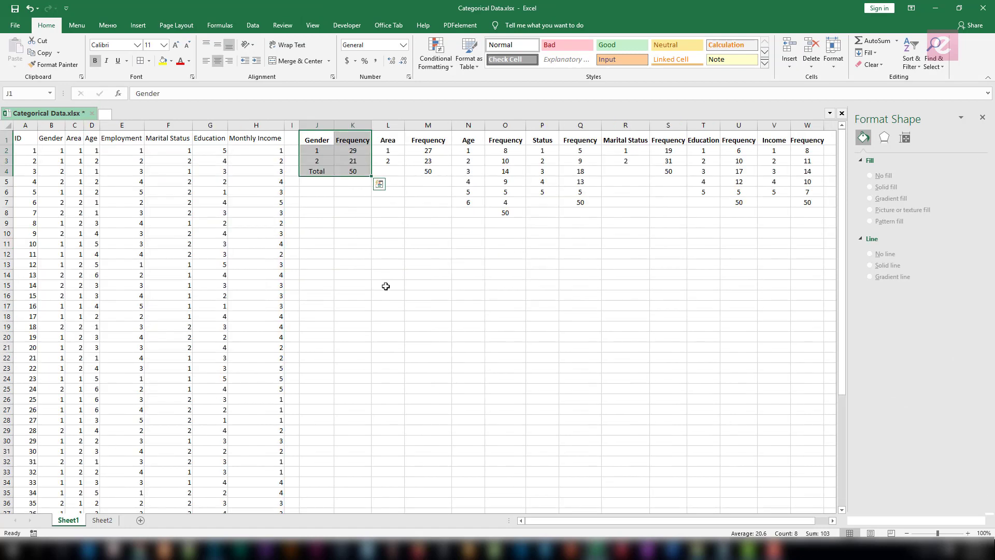
drag(389, 140, 428, 161)
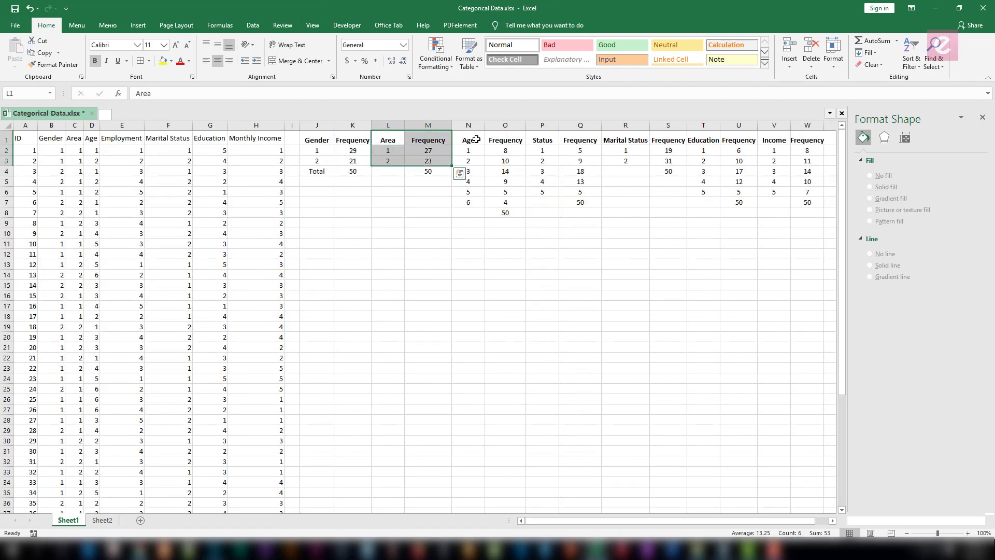
drag(476, 140, 505, 202)
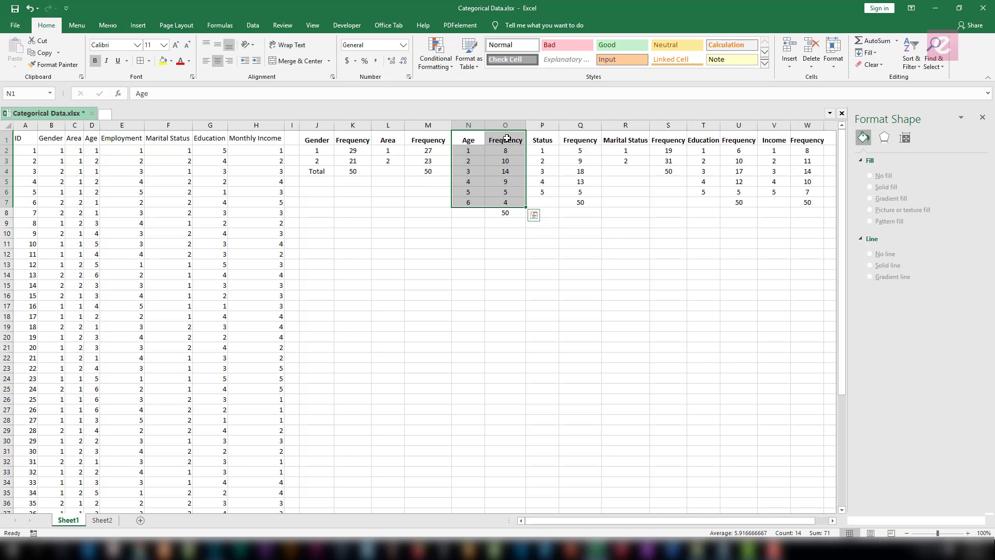
click(505, 255)
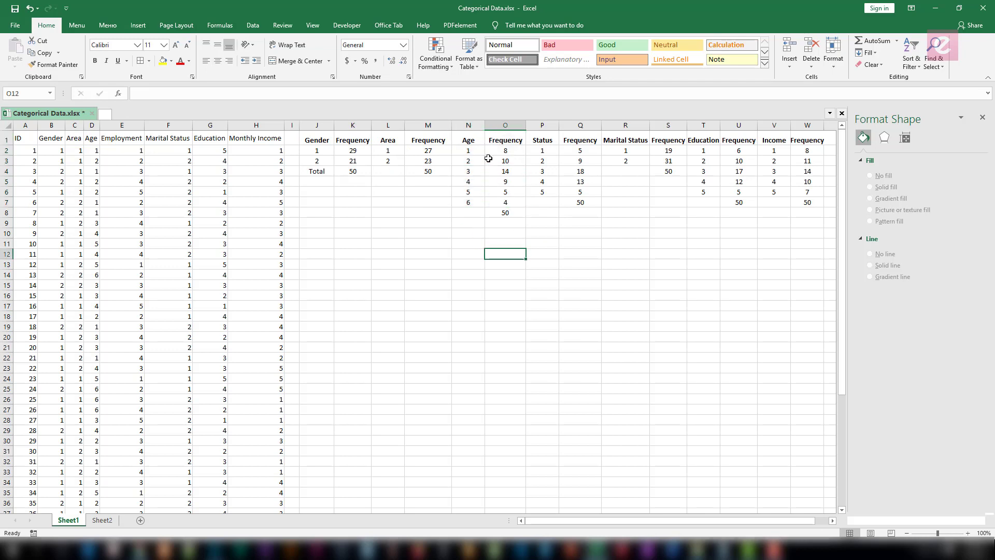
drag(470, 140, 510, 209)
right_click(510, 208)
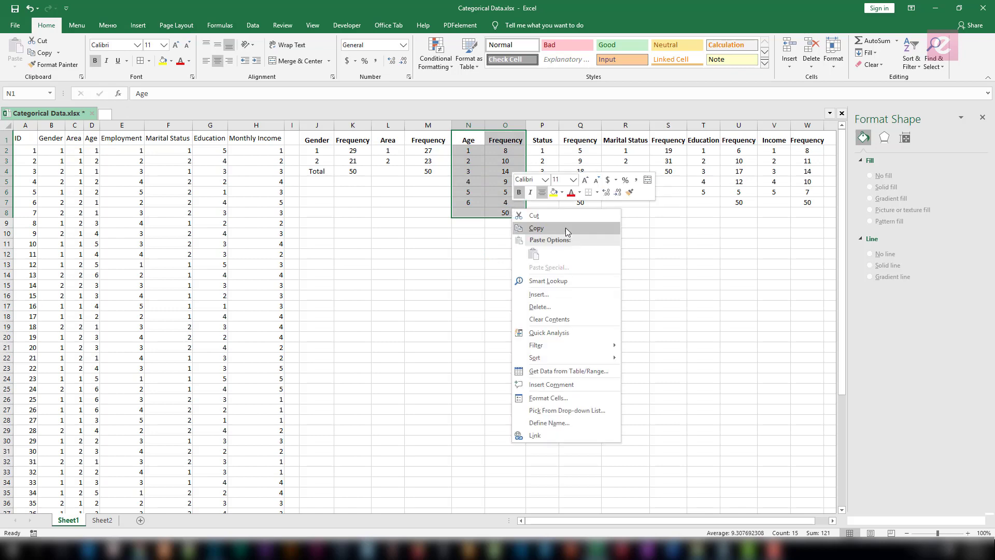
click(553, 233)
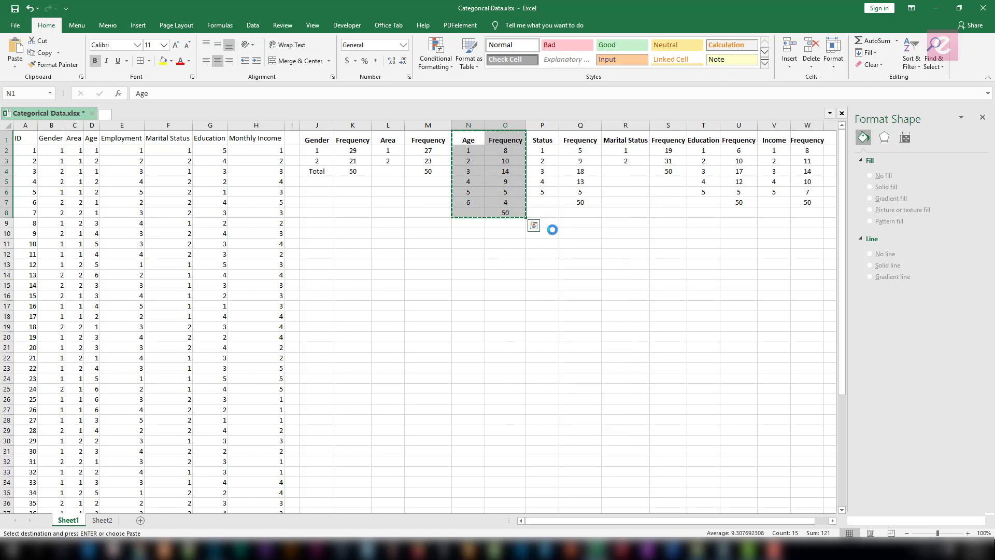
Paste the copied Age table as values on Sheet2, starting in cell F2.
click(102, 521)
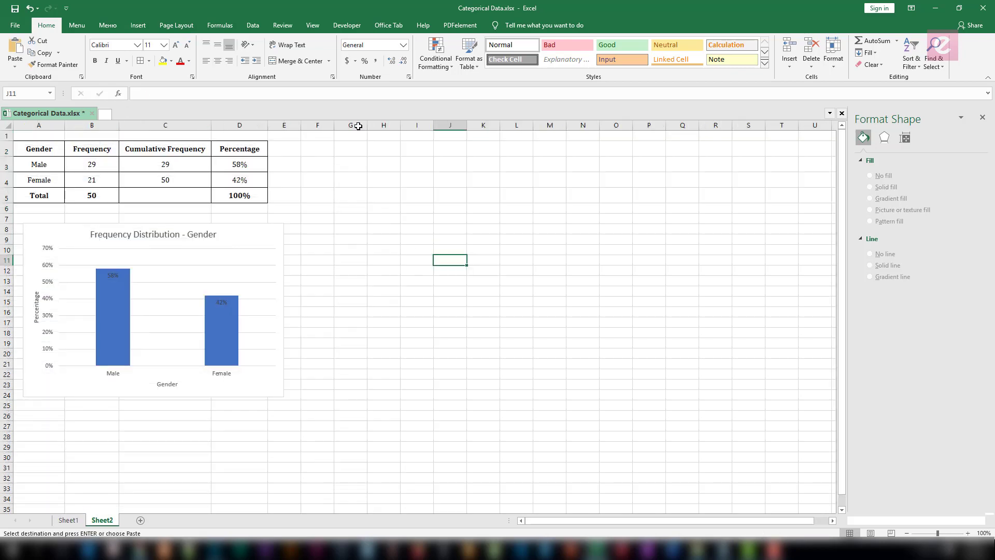
click(321, 152)
right_click(321, 151)
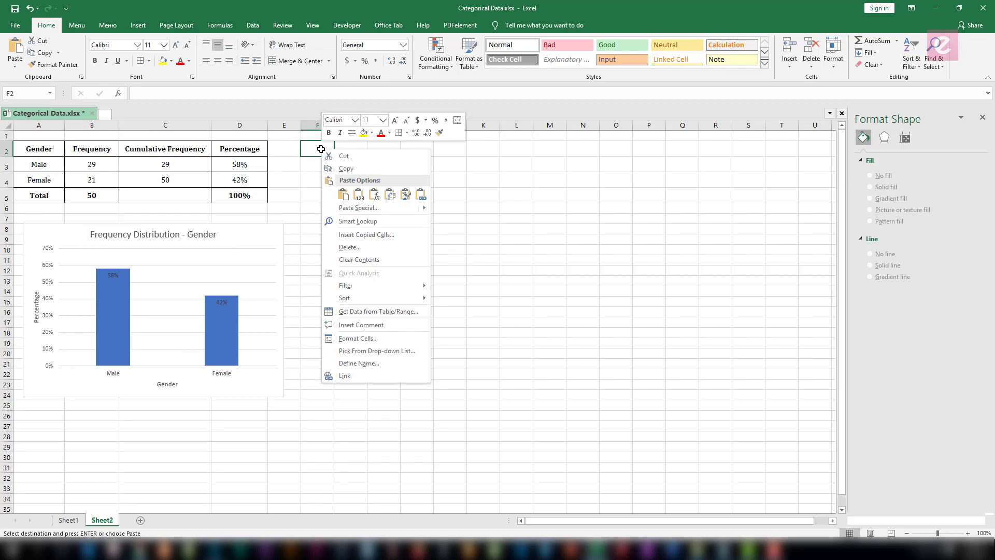
click(358, 196)
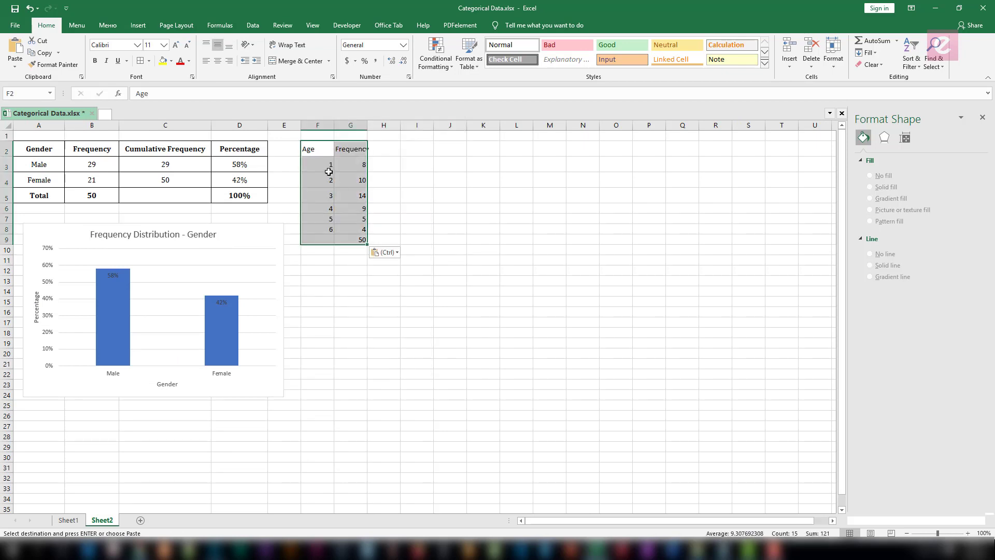
Widen column G to fit the Frequency heading and move the gender chart down to start at about row 18.
click(363, 150)
drag(370, 127, 384, 126)
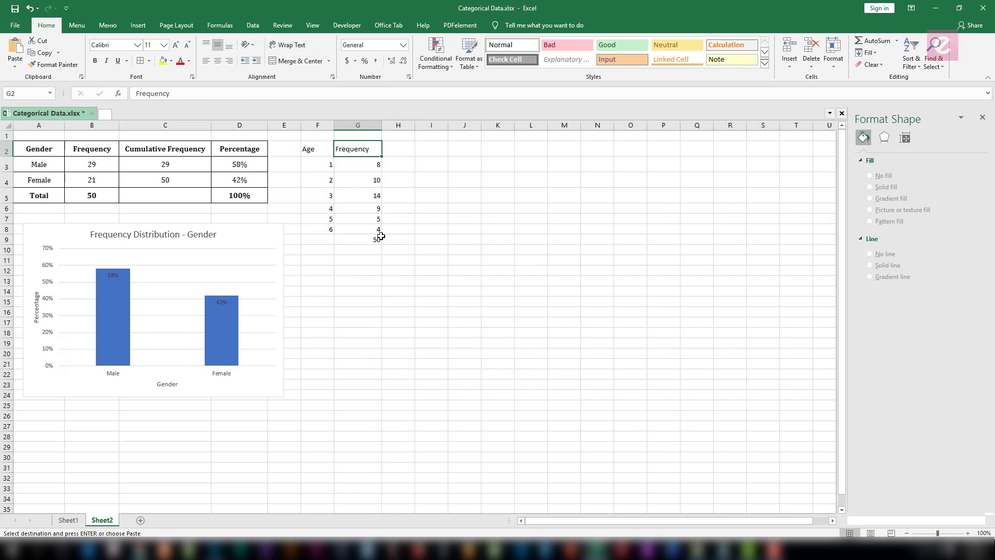
click(379, 236)
click(225, 244)
drag(254, 240, 248, 346)
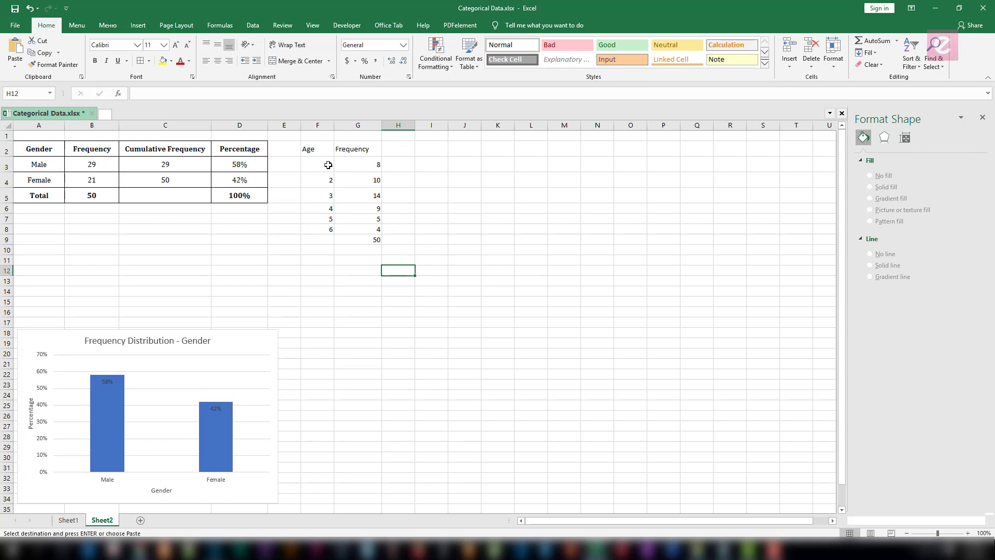
Replace age codes 1 to 3 in cells F3:F5 with the labels Below 25, 26 - 35 and 36 - 45.
click(328, 165)
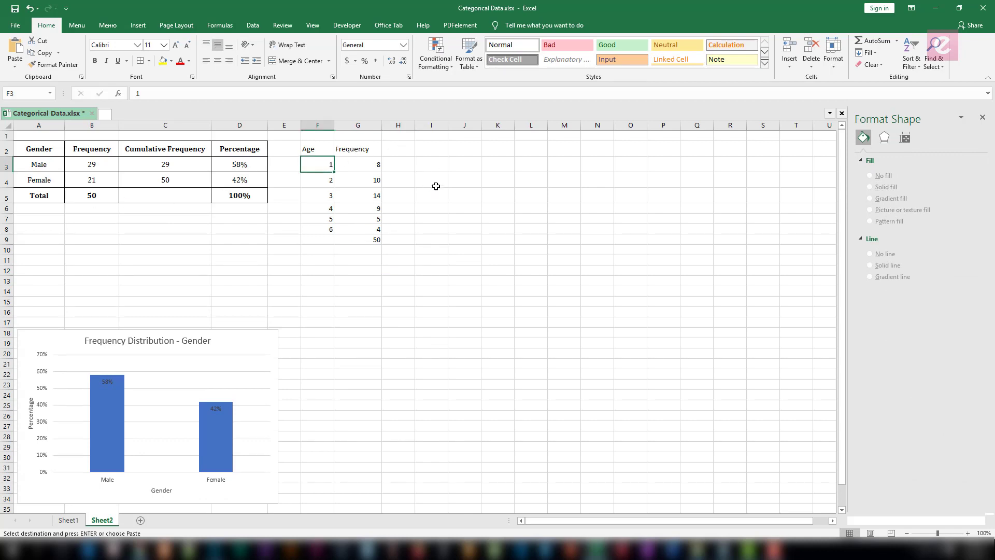
text(Below)
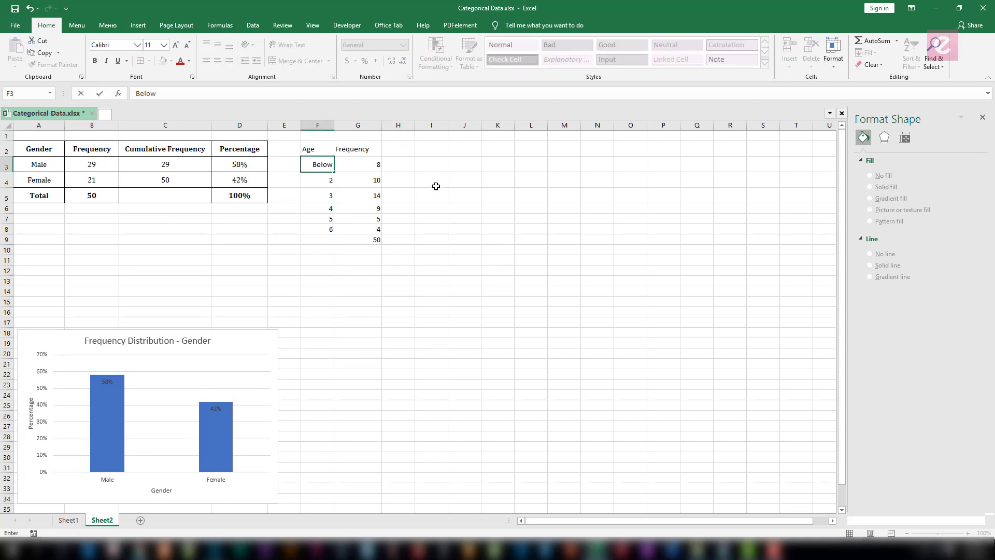
text( 25)
key(Return)
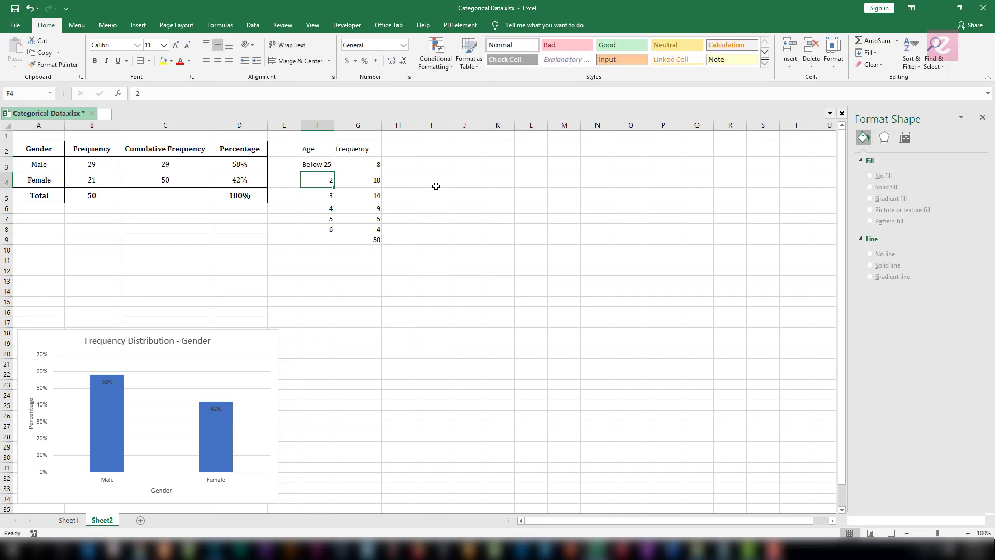
key(F2)
text(6 - 35)
key(Return)
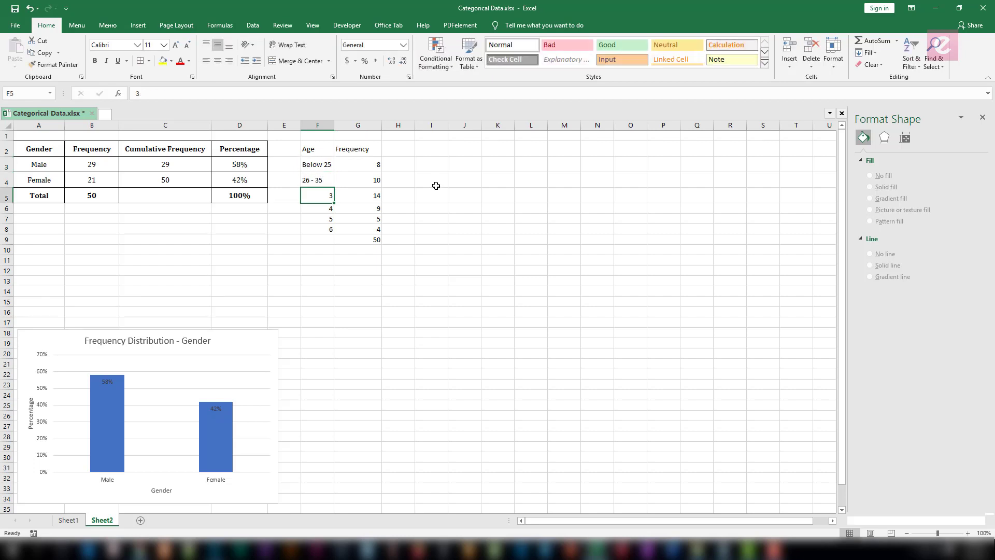
key(F2)
text(6 - 45)
key(Return)
Replace age codes 4 to 6 in cells F6:F8 with the labels 46 - 55, 56 - 65 and Above 65.
key(F2)
text(6 - 55)
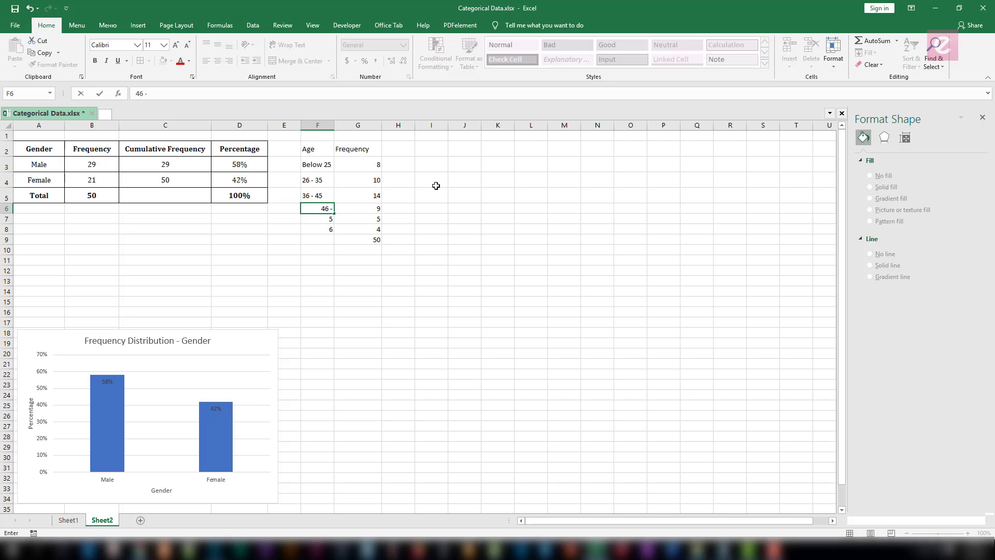
key(Return)
key(F2)
text(6 - 65)
key(Return)
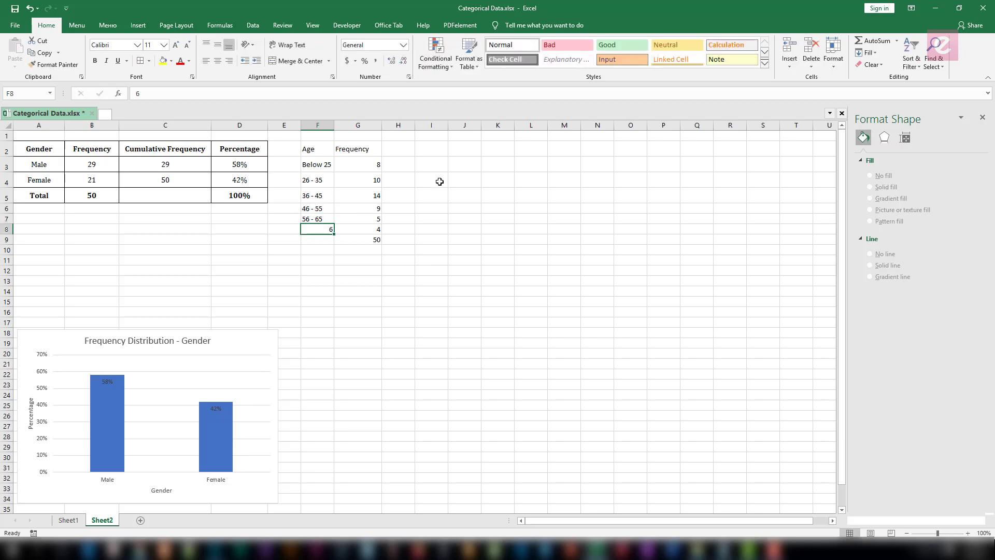
text(Above 65)
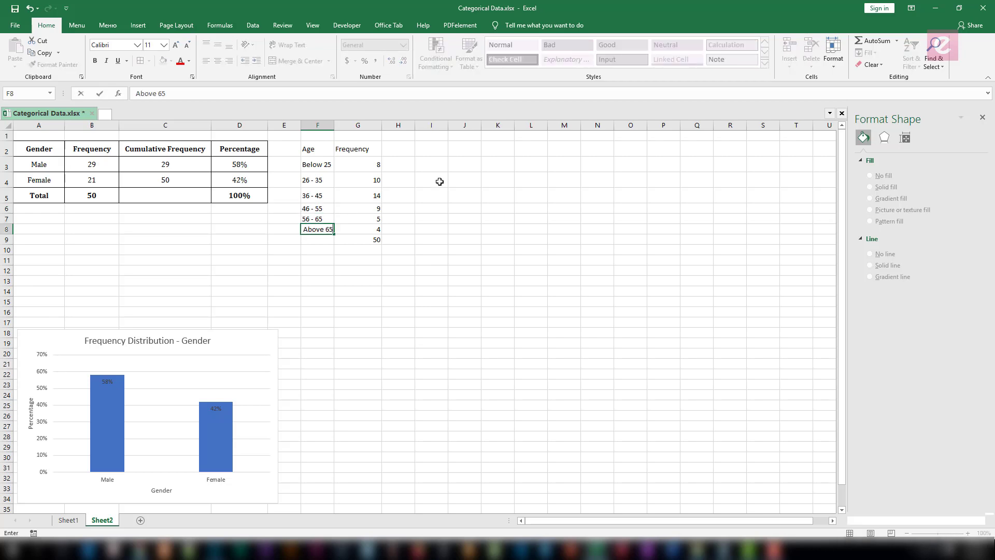
key(Return)
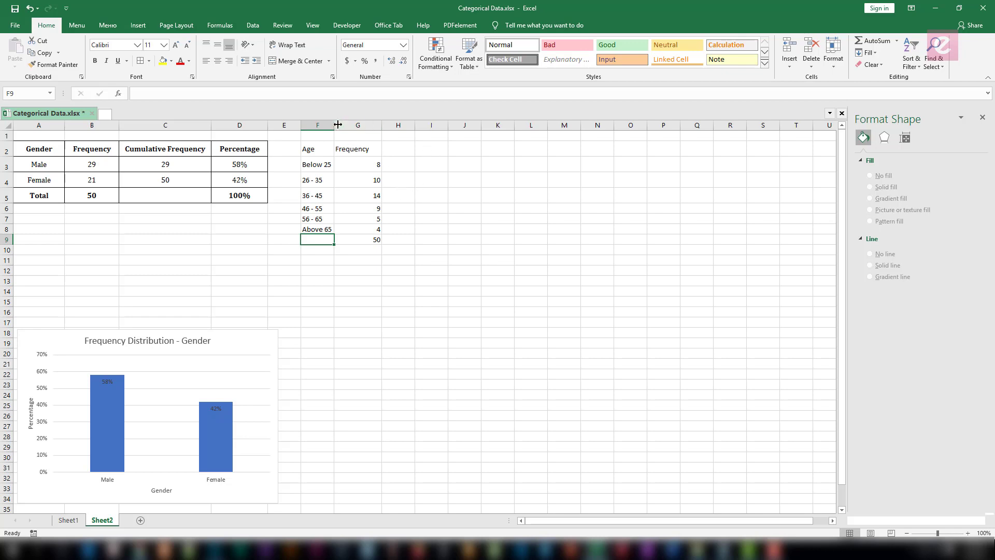
Widen column F slightly to give the age group labels more room.
drag(337, 125, 353, 125)
drag(327, 167, 331, 229)
click(399, 221)
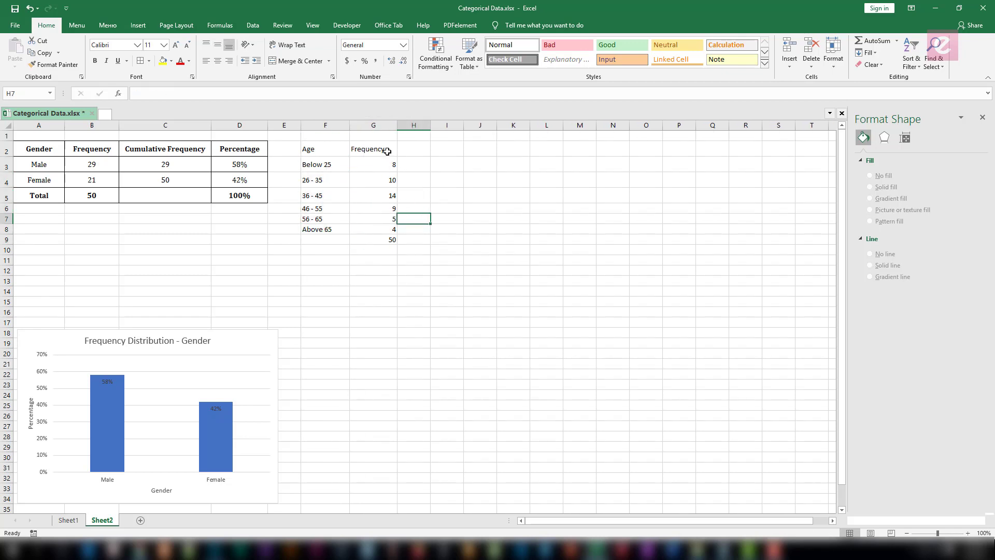
drag(387, 151, 389, 197)
click(411, 166)
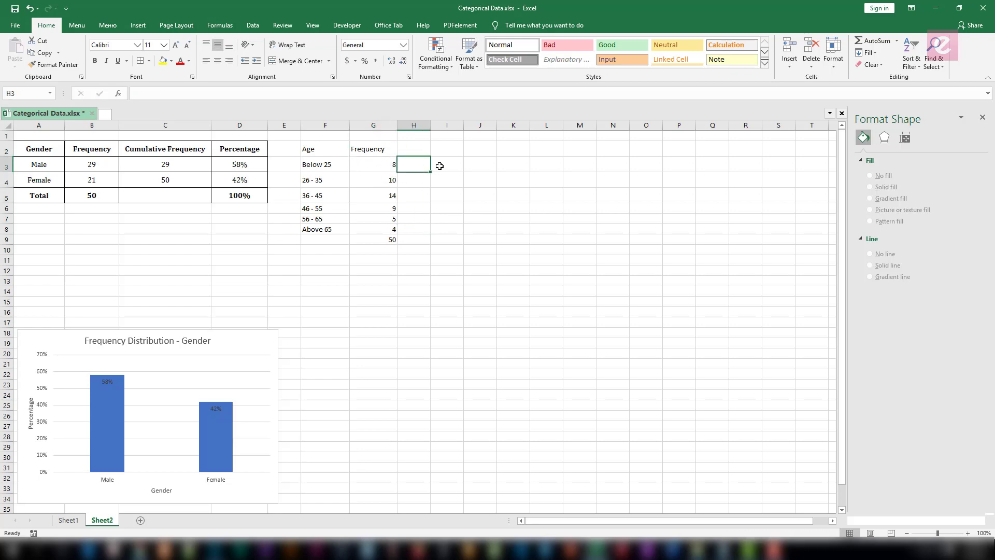
Enter the heading Cumulative Frequency in cell H2 of the Age table.
click(420, 150)
text(Cumu)
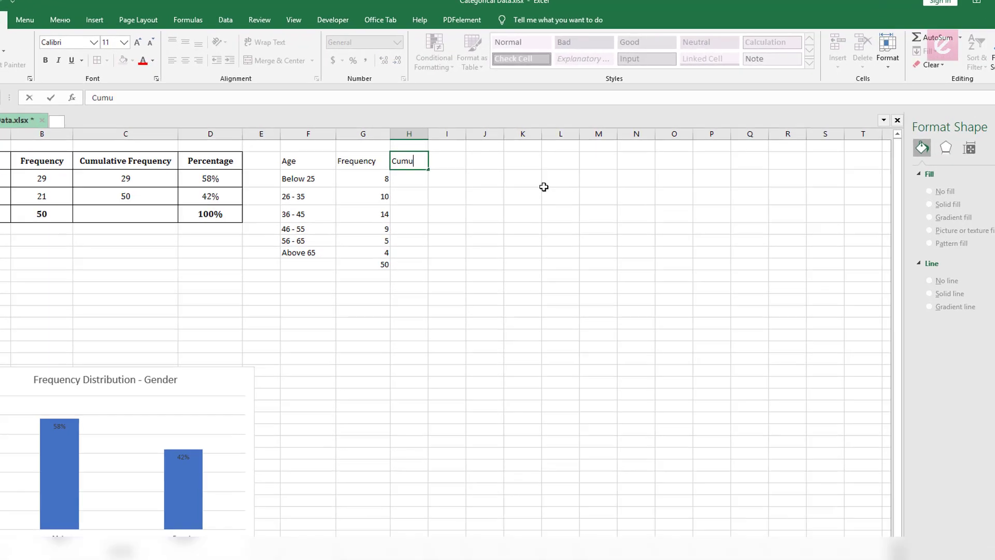
text(lative Fre)
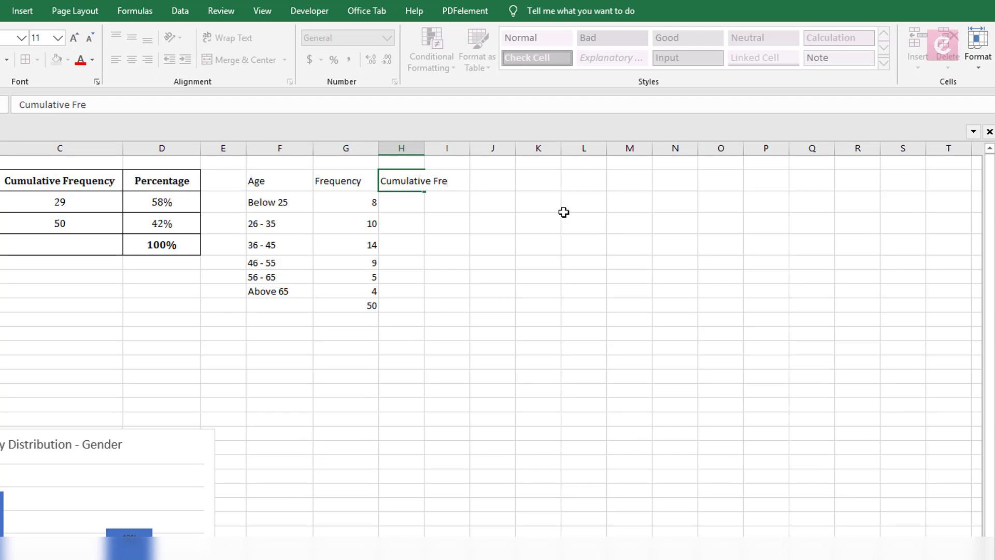
text(quency)
key(Return)
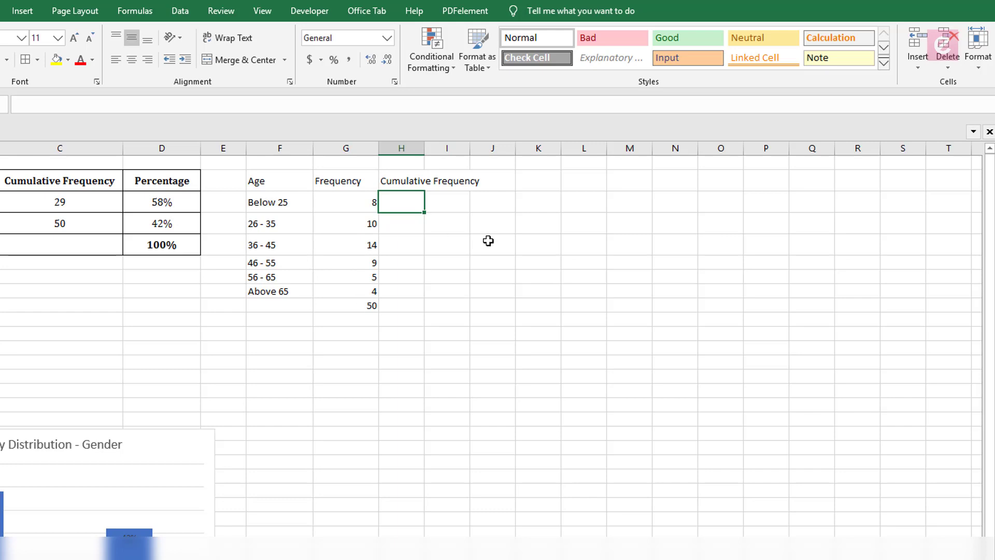
Start the cumulative frequencies with the formula =G3 in cell H3 and =H3+G4 in cell H4.
text(=)
click(357, 202)
key(Return)
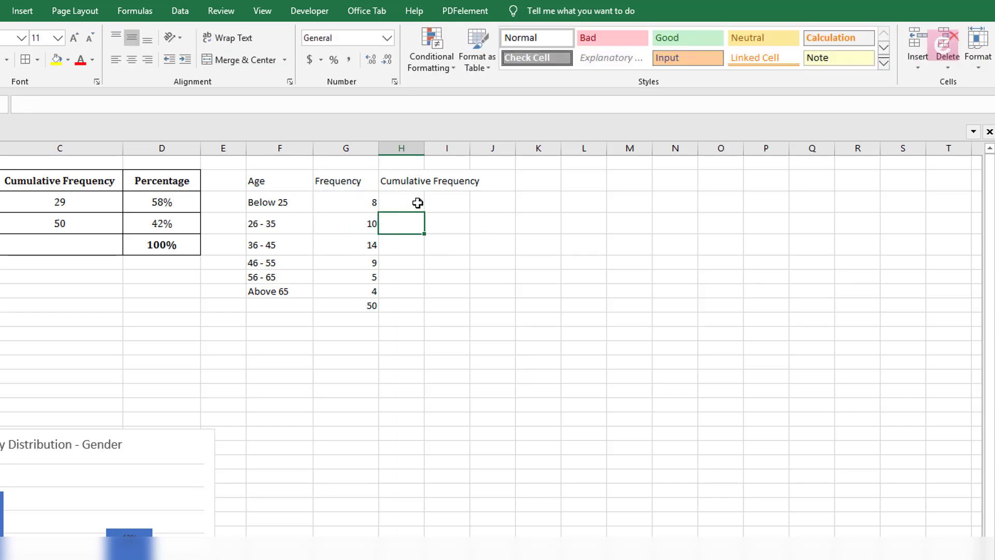
text(=)
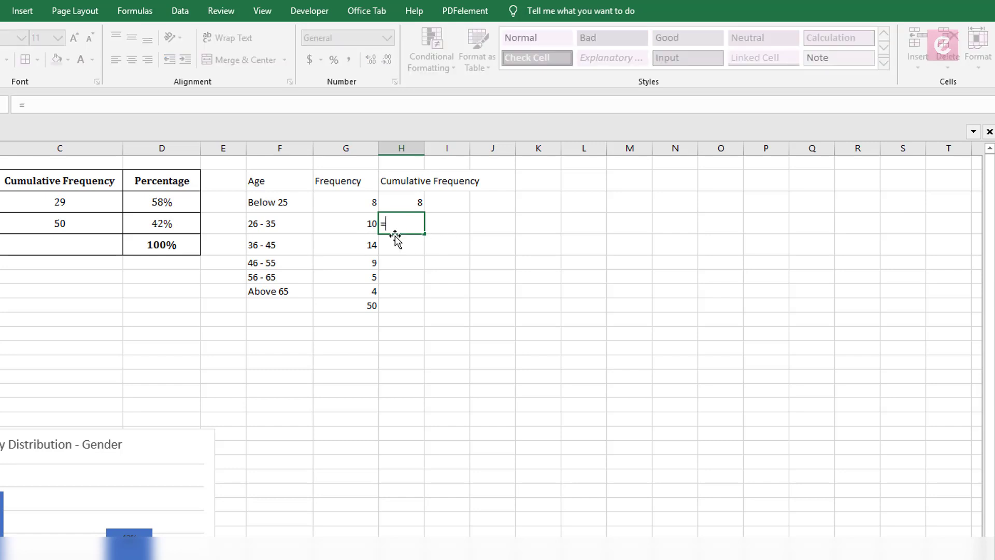
click(407, 203)
text(+)
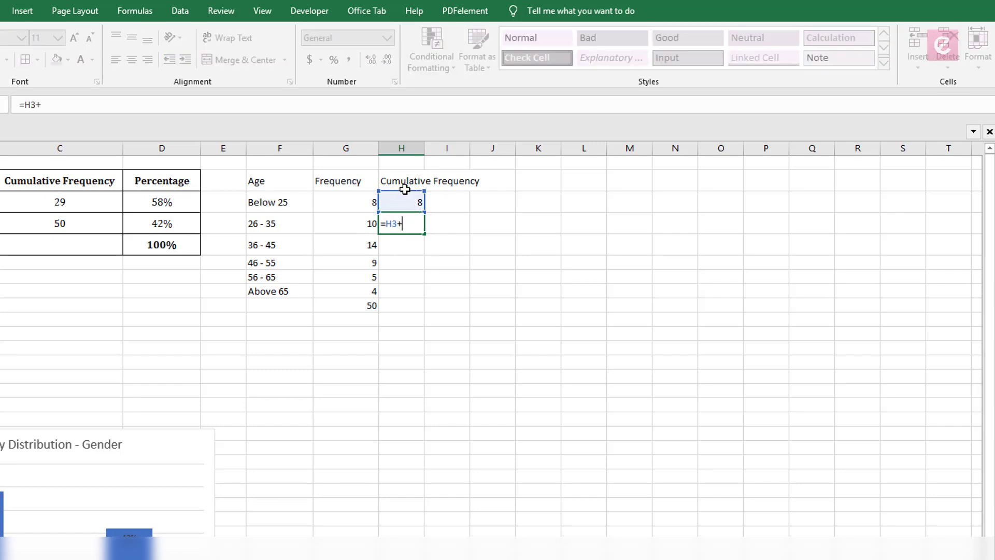
click(361, 224)
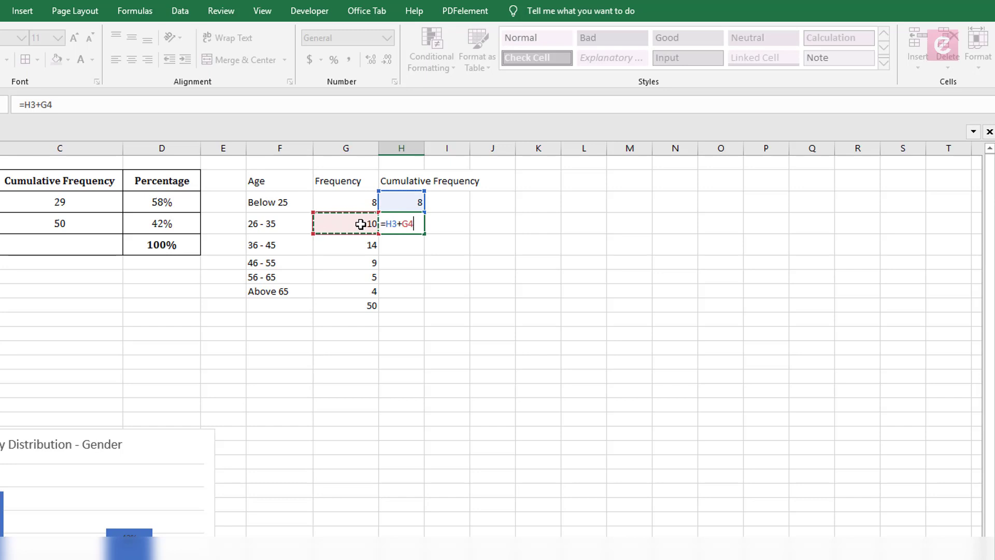
key(Return)
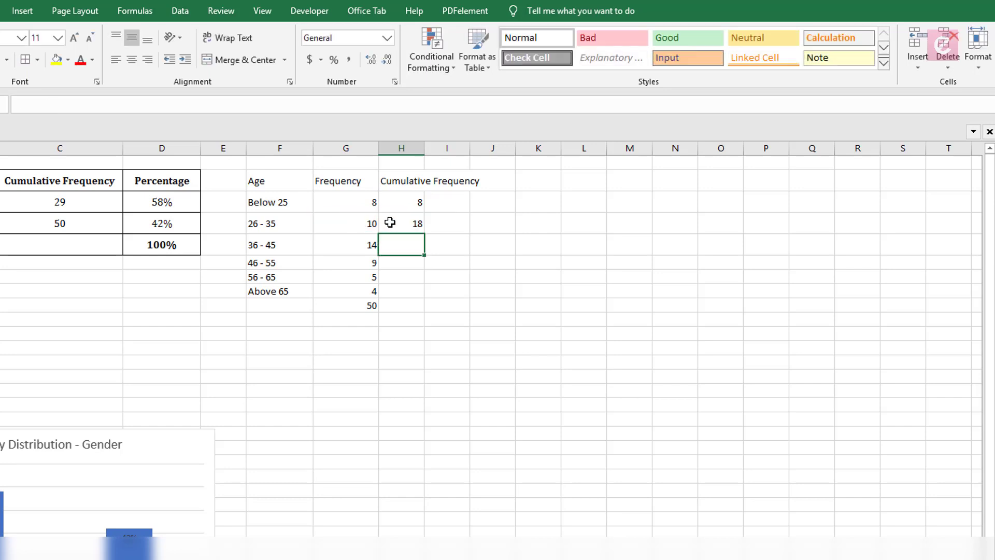
Fill the cumulative frequency formula from H4 down to H8, the Above 65 row.
click(405, 224)
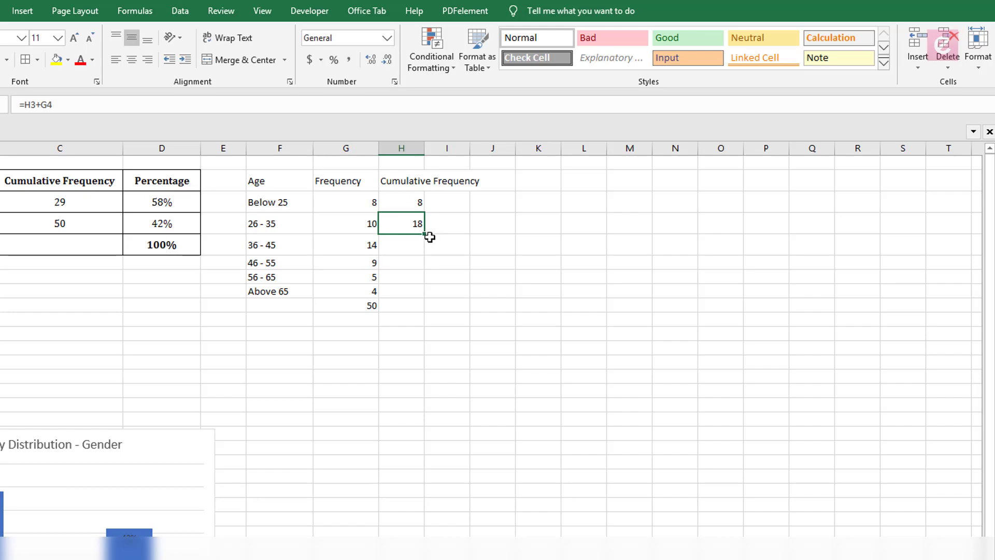
drag(424, 234, 426, 296)
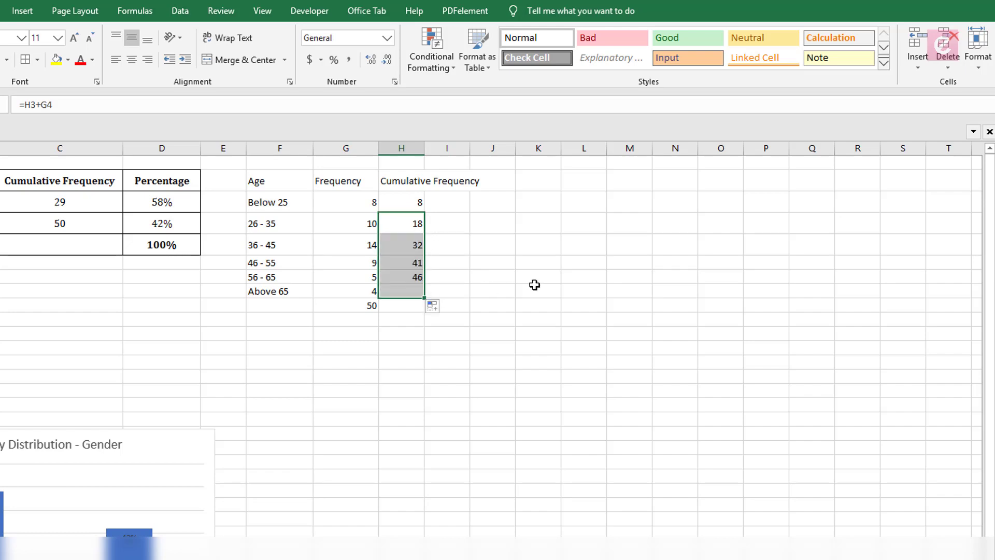
click(409, 290)
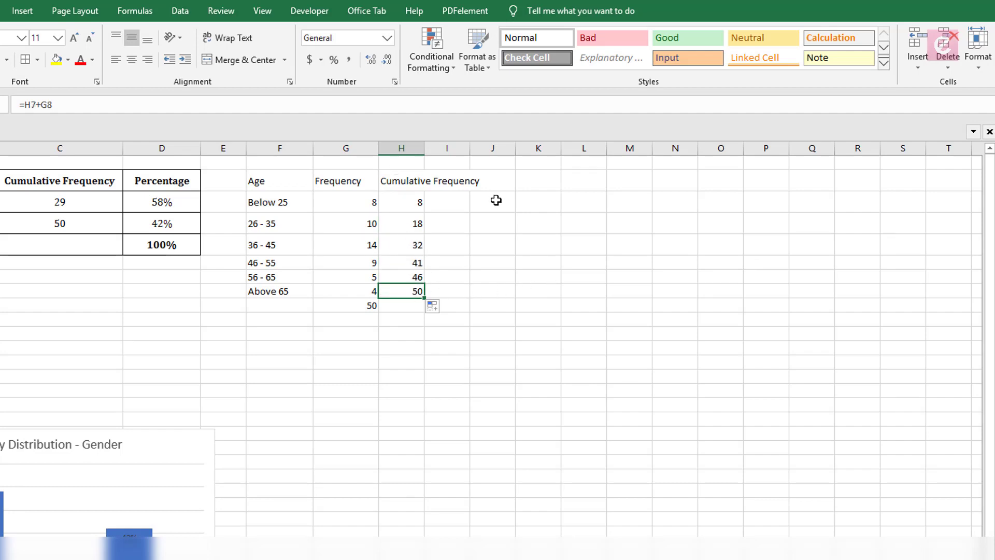
Widen columns H and I so the Cumulative Frequency heading fits, and enter the heading Percentage in cell I2.
drag(469, 148, 490, 156)
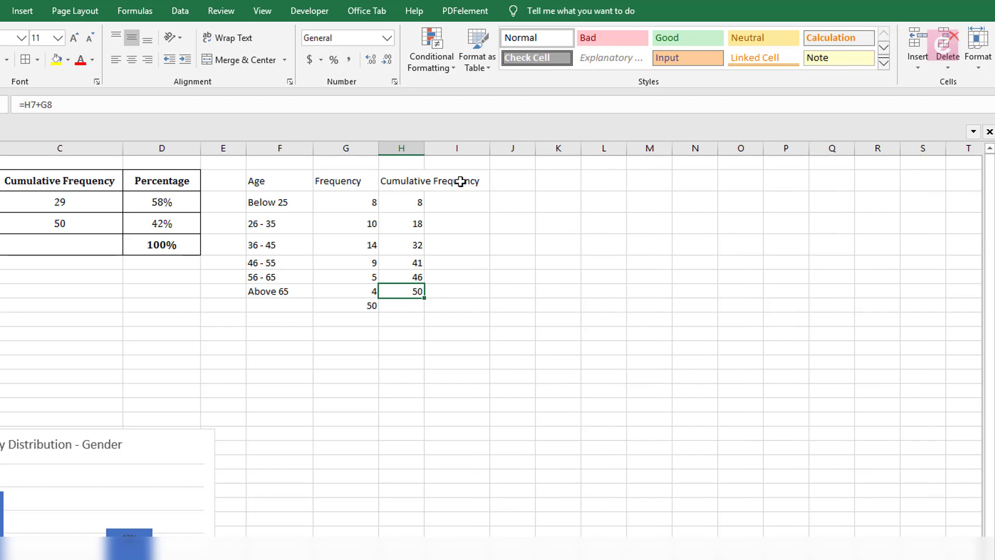
drag(425, 151, 490, 151)
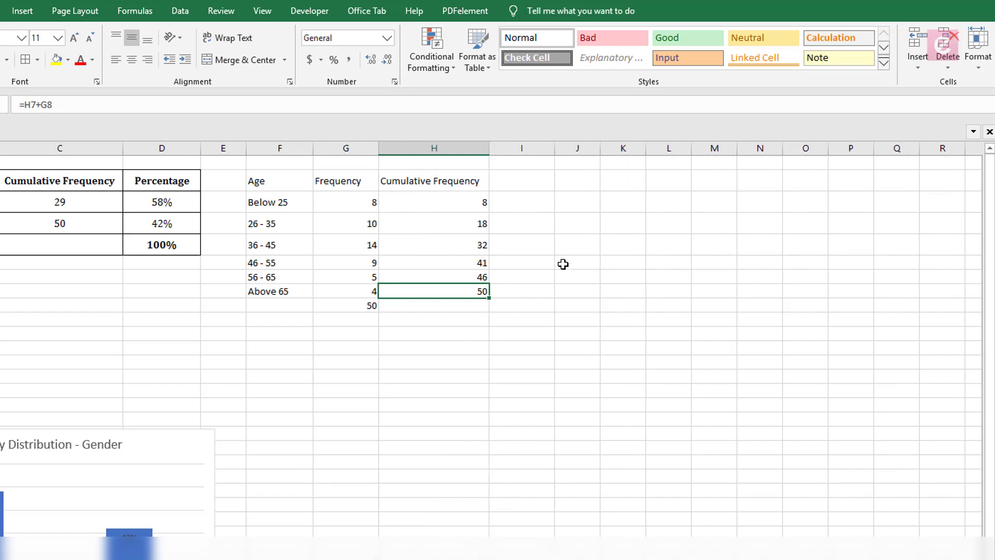
click(528, 180)
text(Percen)
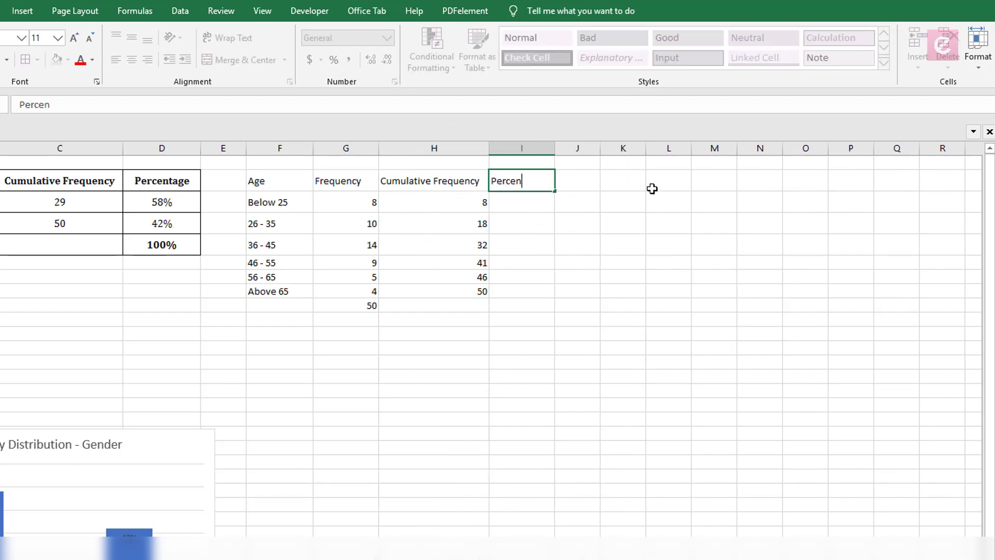
text(tage)
key(Return)
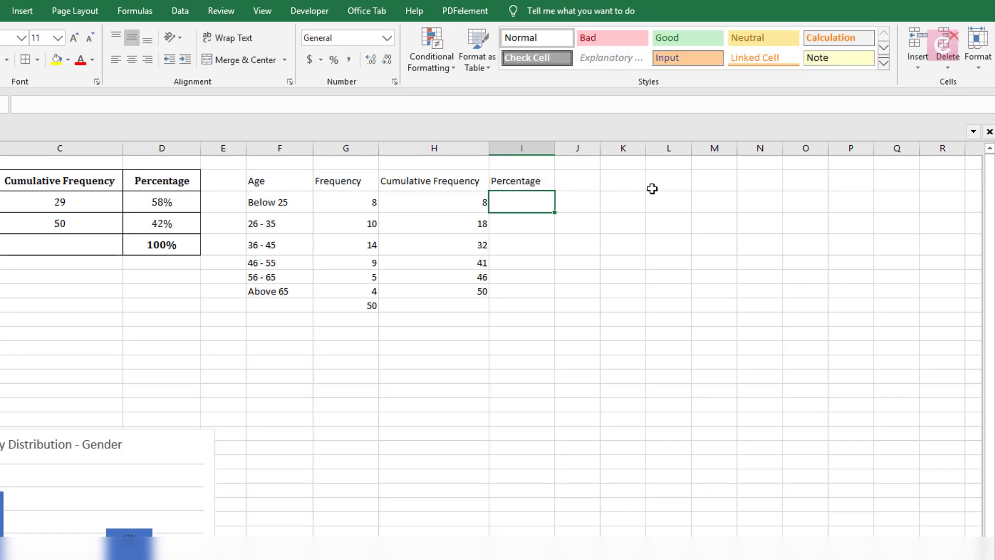
Calculate each age group's share with =G3/$G$9 in cell I3 and fill the formula down to I8.
text(=)
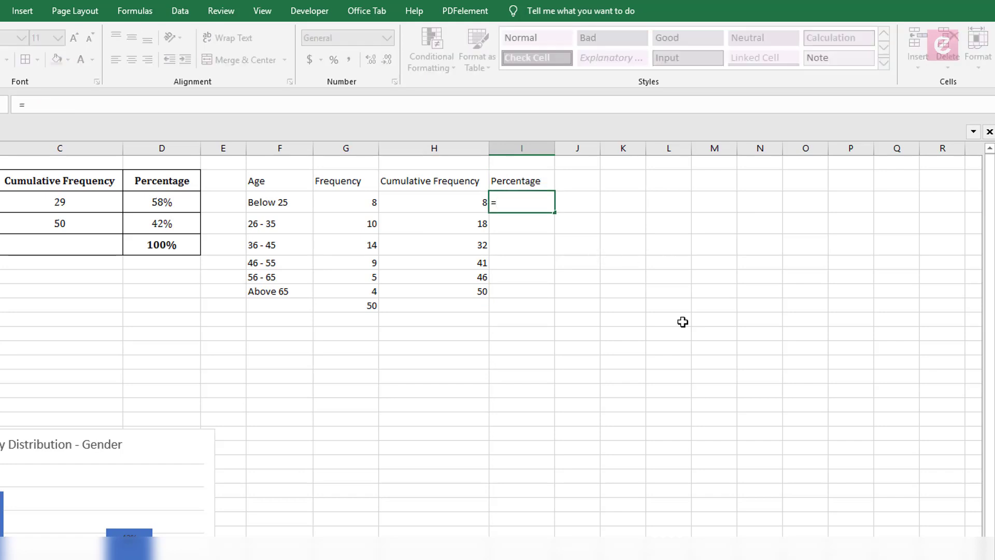
click(369, 204)
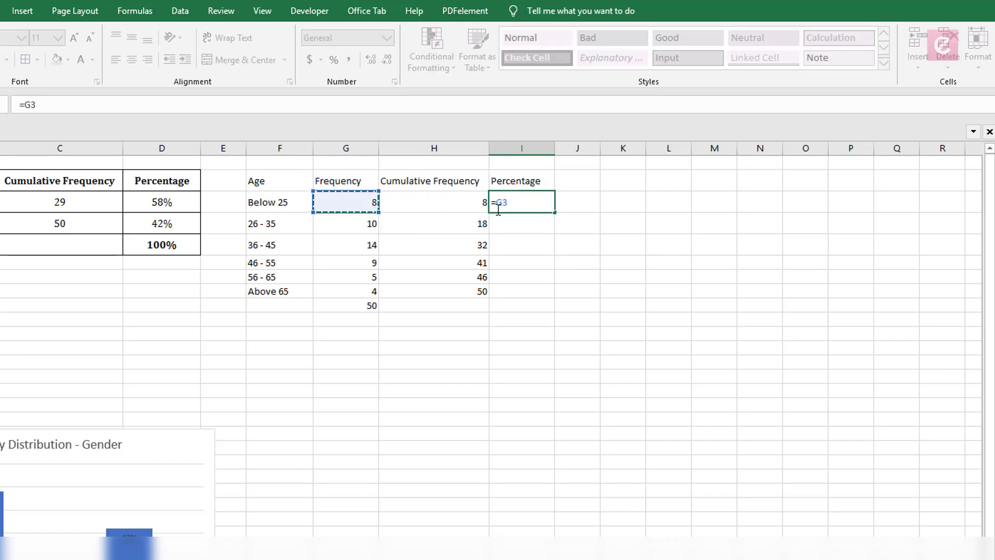
text(/)
click(365, 306)
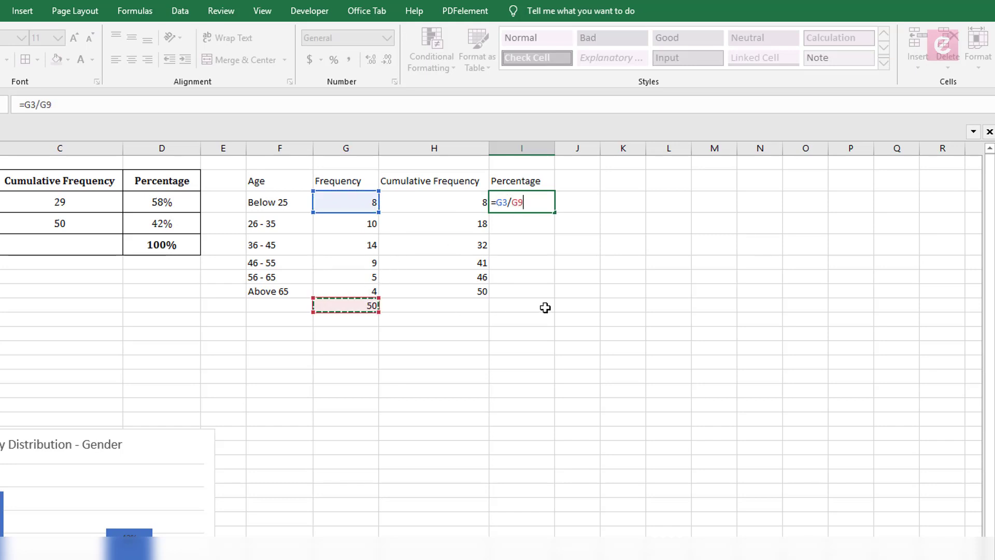
key(F4)
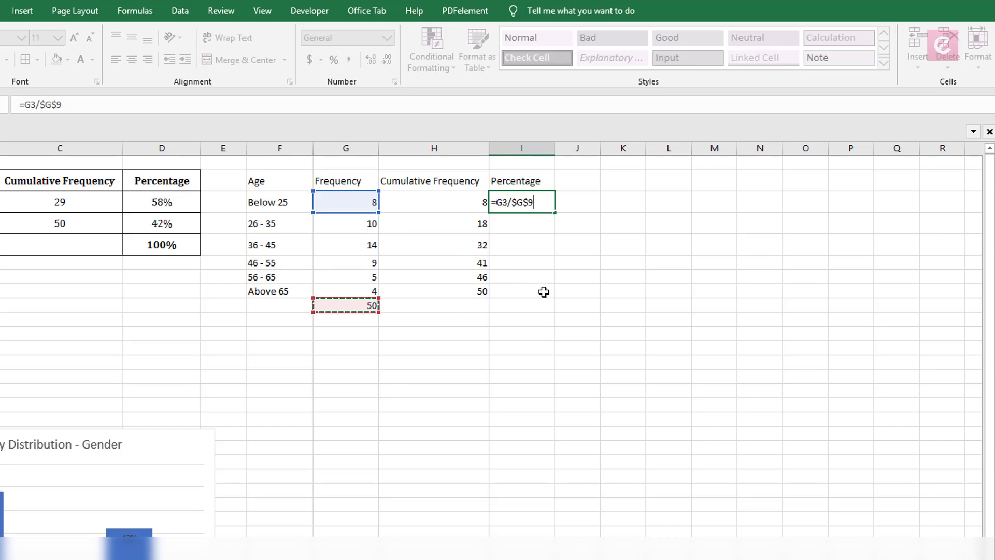
key(Return)
click(532, 202)
drag(554, 212, 558, 299)
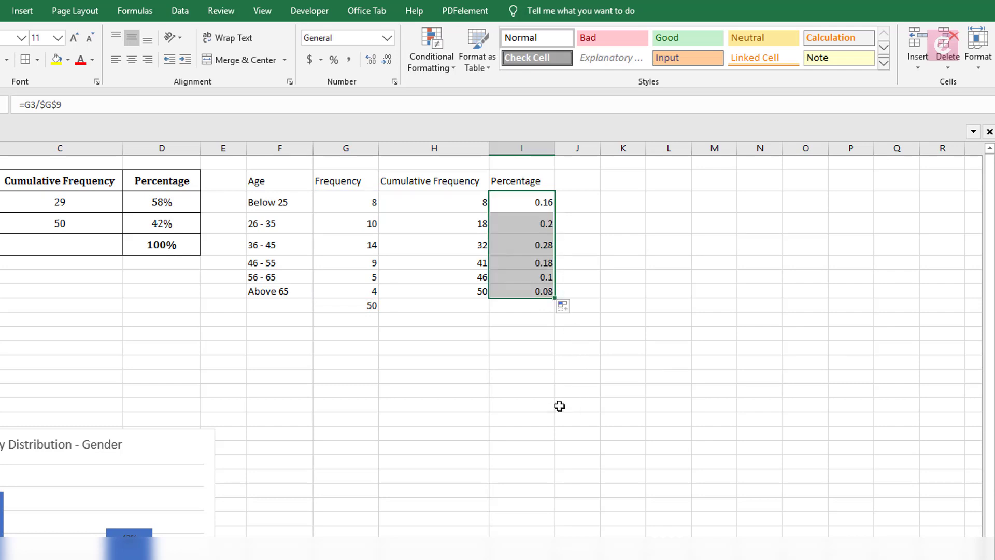
Add an automatic sum of the age percentages in cell I9.
click(540, 311)
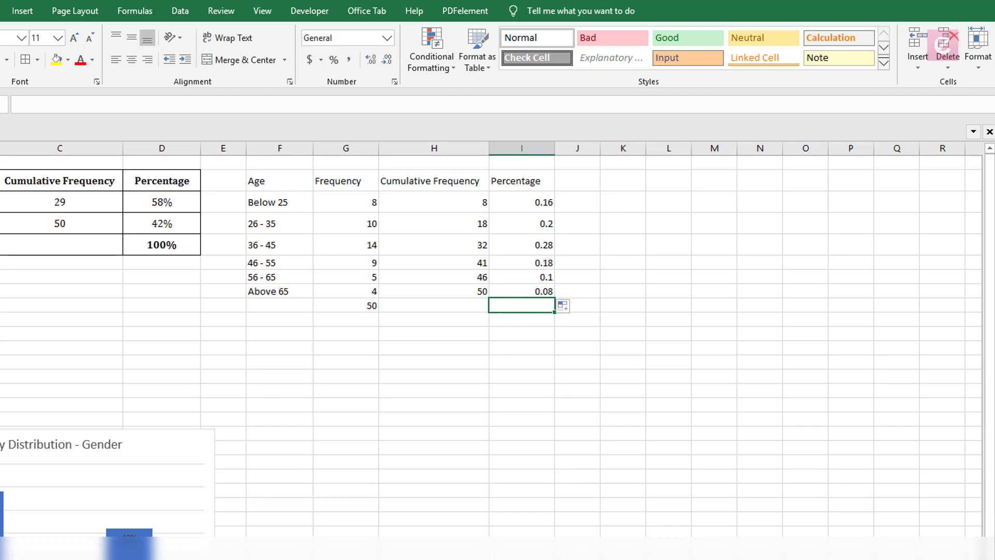
key(alt+equal)
key(Return)
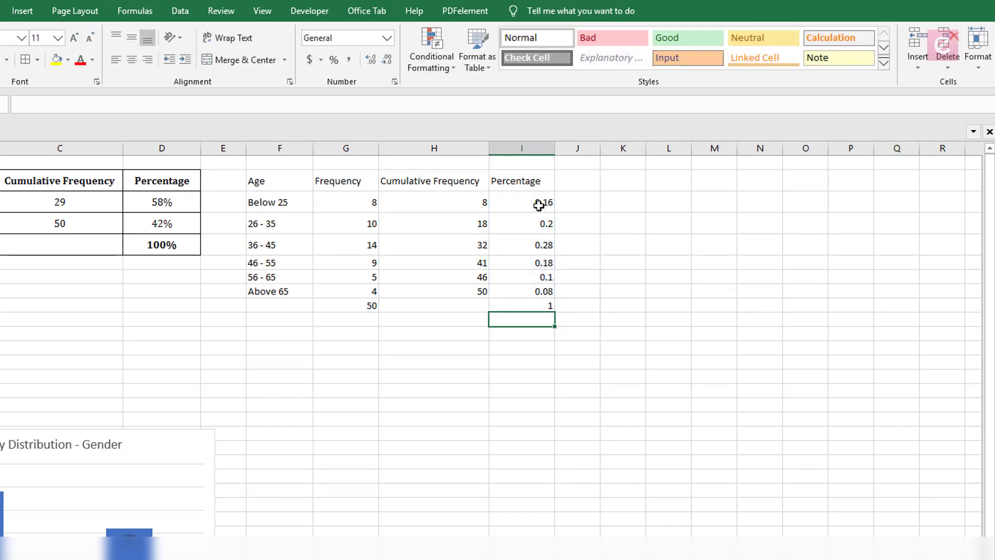
Format the age shares and their sum in I3:I9 as percentages with two decimal places.
drag(539, 205, 545, 310)
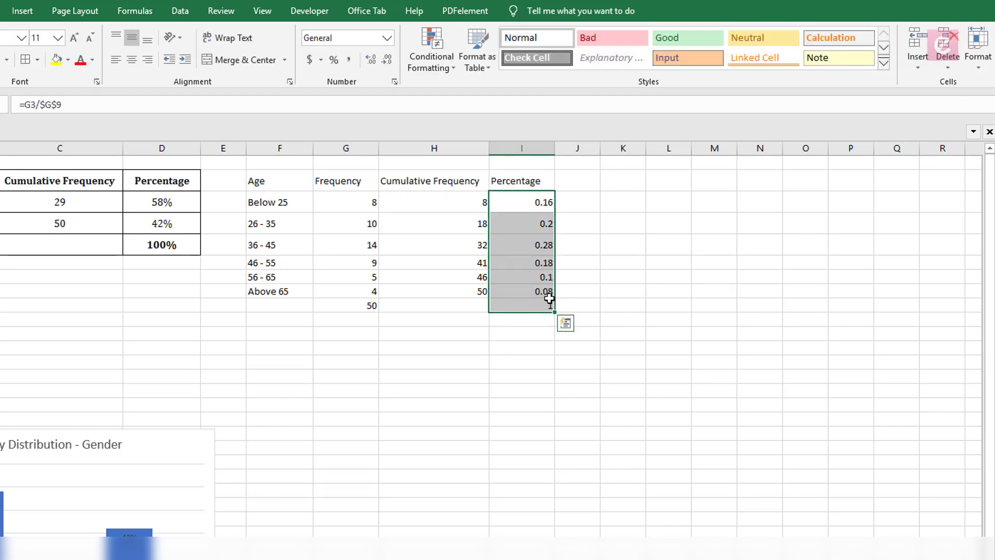
click(334, 61)
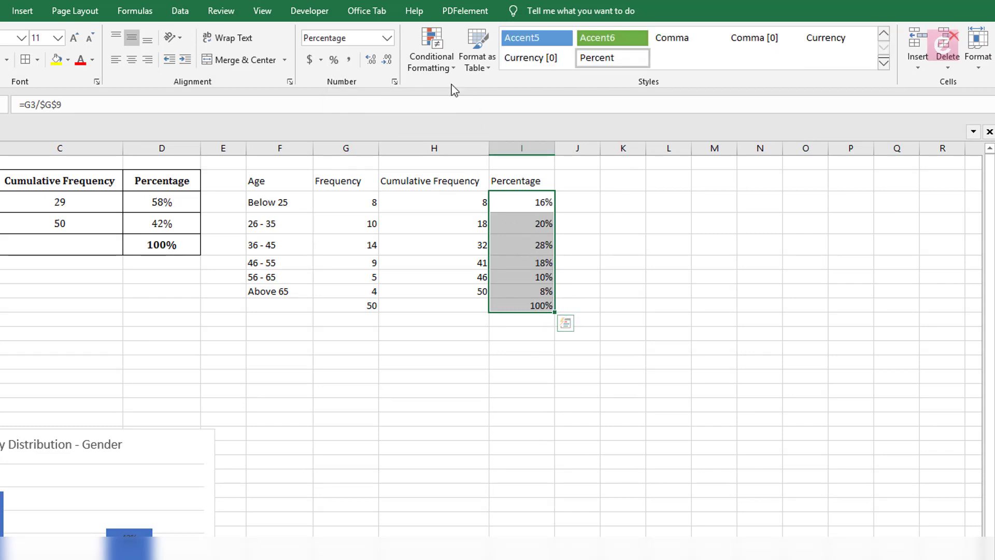
click(379, 66)
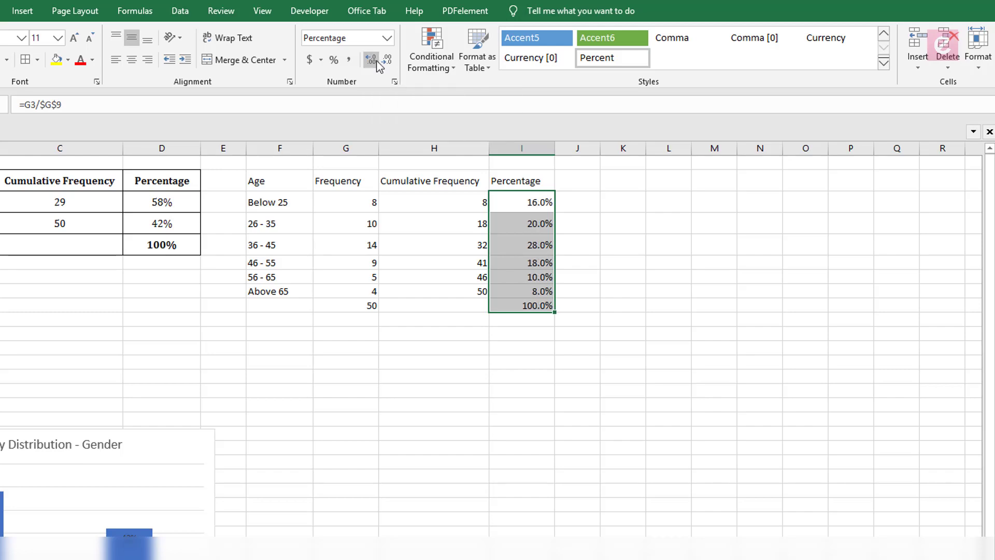
click(379, 66)
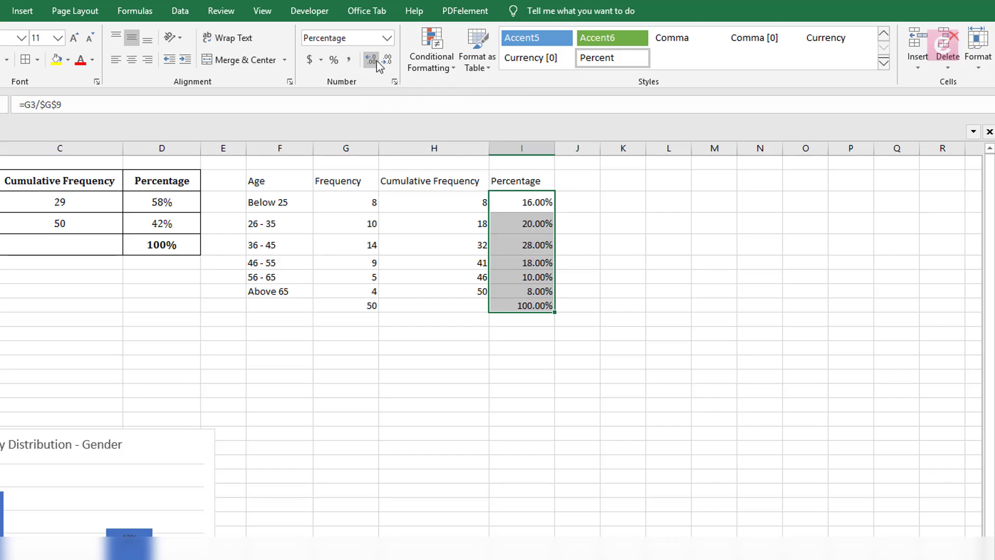
click(515, 352)
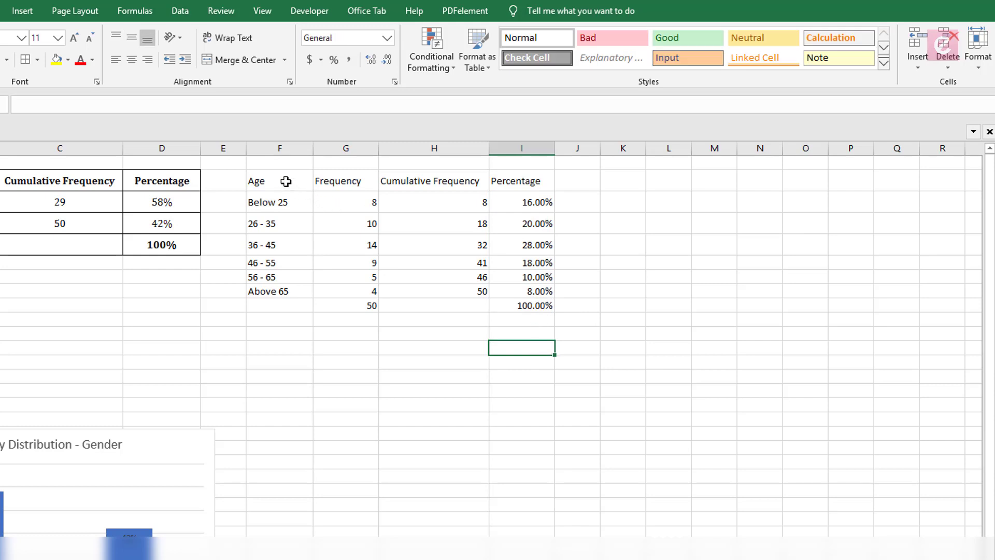
Enter the label Total in cell F9, below the Above 65 row of the age table.
drag(285, 182, 363, 205)
drag(436, 223, 529, 303)
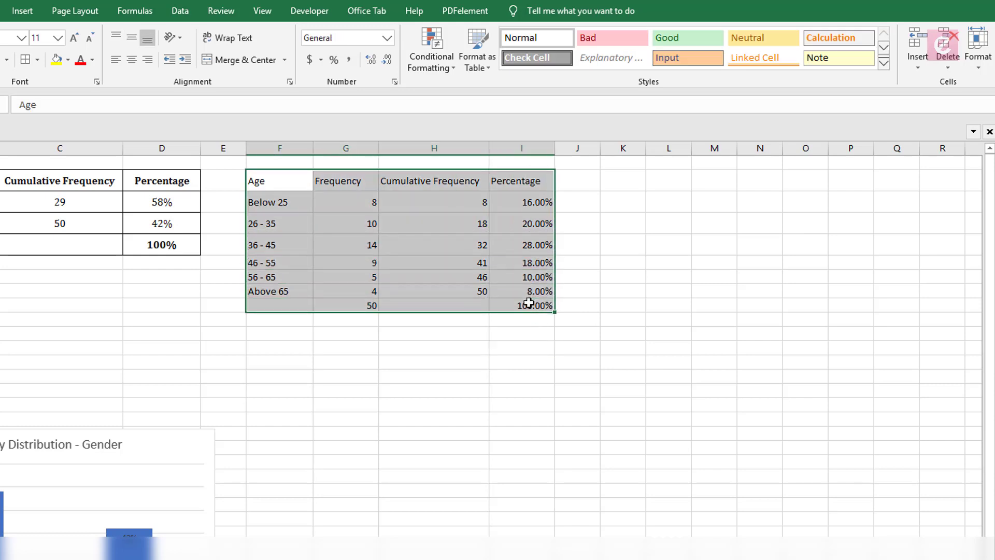
click(295, 300)
text(Total)
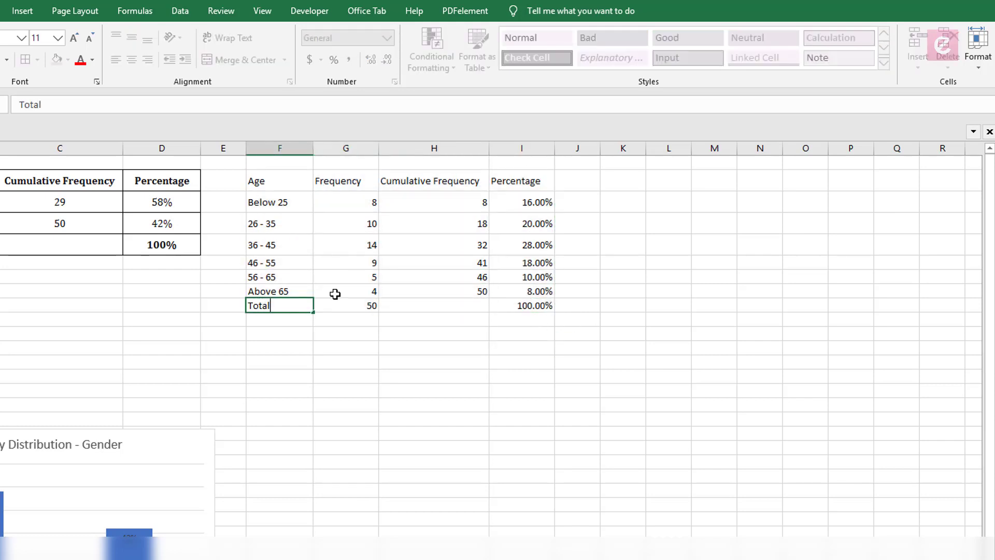
key(Return)
Apply all borders to the whole age table, F2:I9.
drag(287, 181, 534, 302)
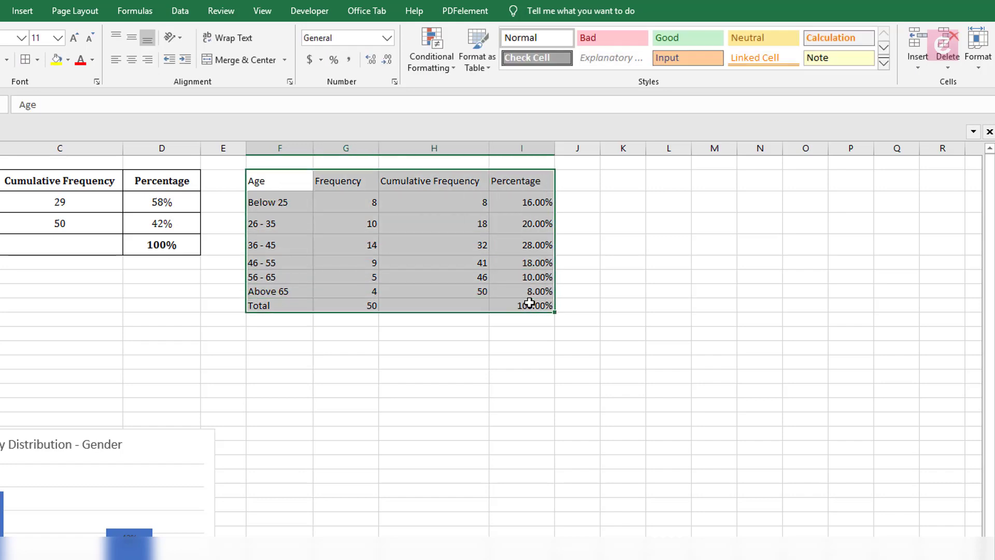
click(37, 60)
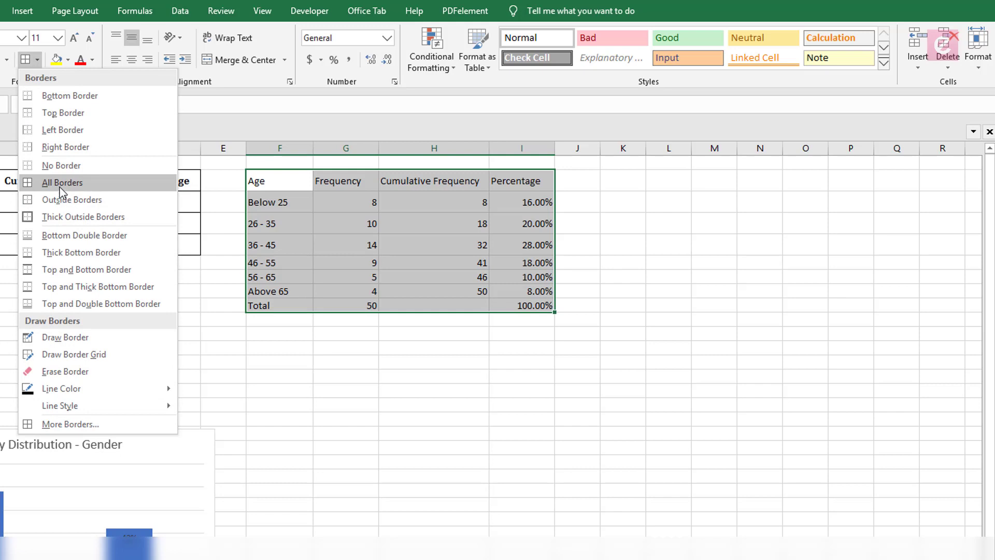
click(60, 188)
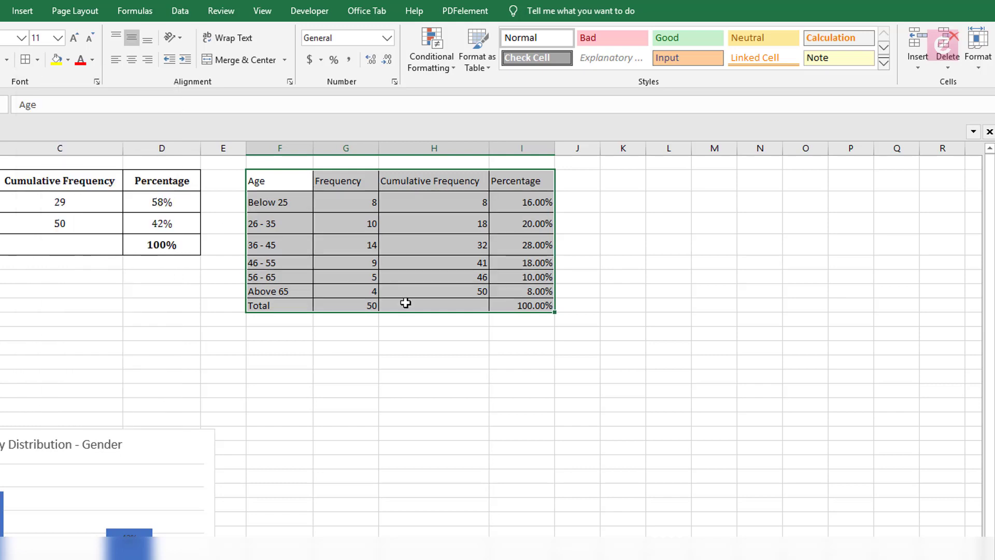
Center the contents of the age table horizontally and vertically in their cells.
click(133, 60)
click(131, 41)
click(132, 63)
click(132, 40)
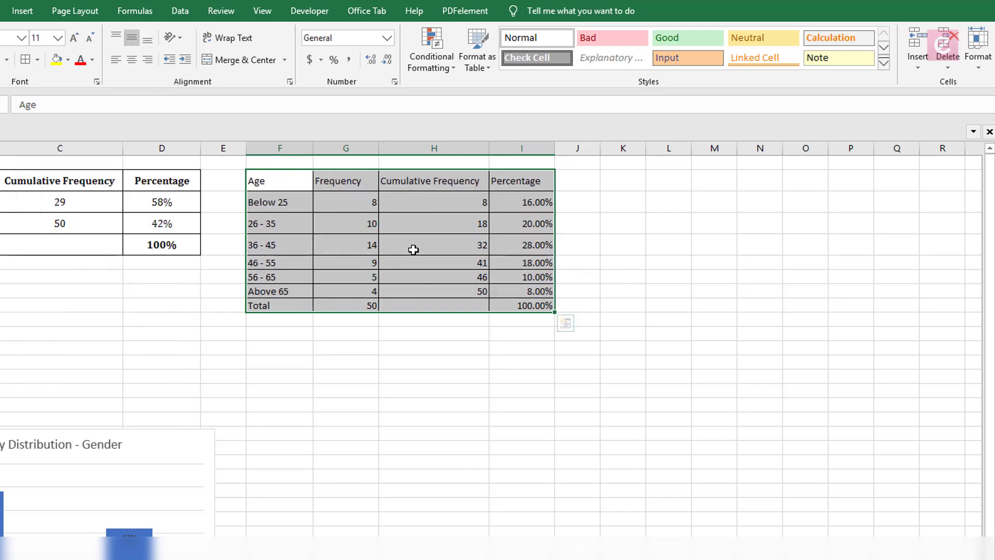
click(134, 62)
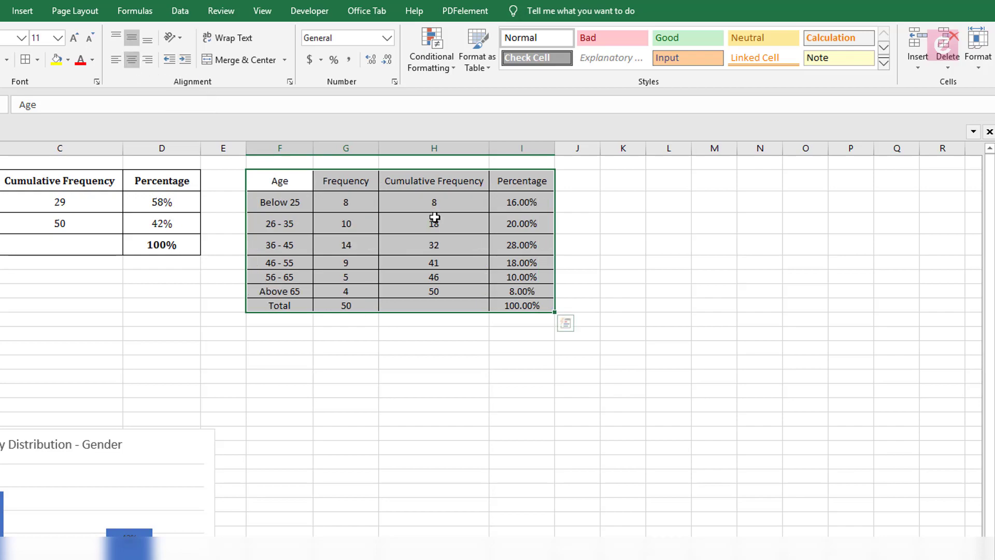
Make the age table's header row, F2:I2, bold.
click(435, 217)
drag(353, 184, 441, 183)
drag(287, 184, 521, 181)
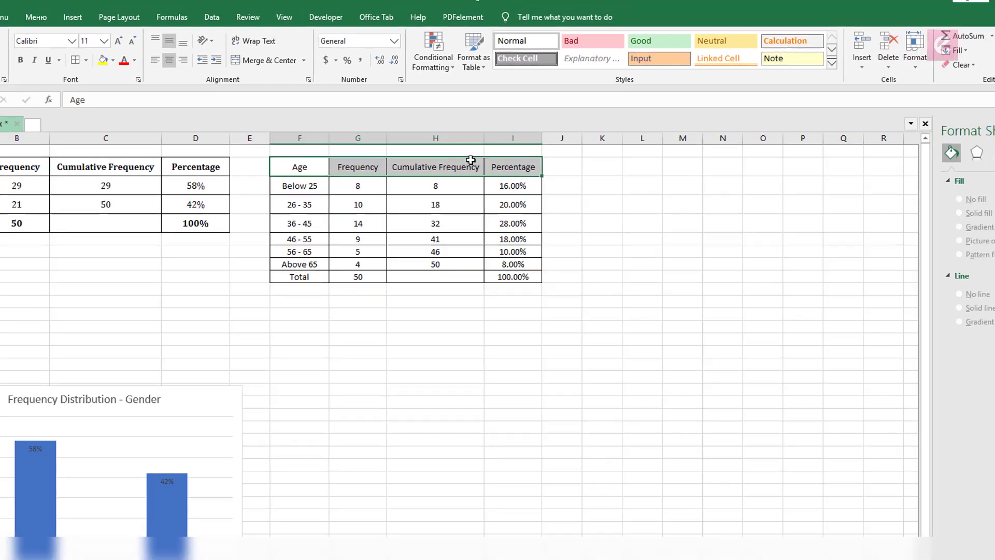
key(ctrl+b)
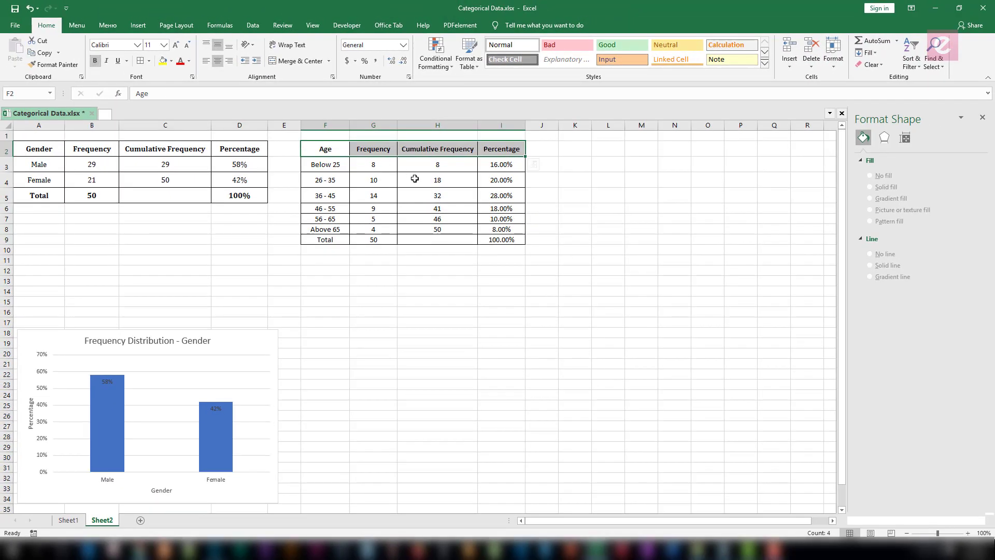
Set the text of the whole age table F2:I9 to the Cambria font, size 12.
drag(325, 149, 500, 240)
click(110, 45)
text(Cambria)
key(Return)
click(402, 335)
Adjust the height of rows 6 to 9 and widen columns G, H and I so the headings fit.
drag(5, 209, 7, 241)
drag(7, 214, 7, 217)
click(373, 262)
drag(397, 126, 404, 126)
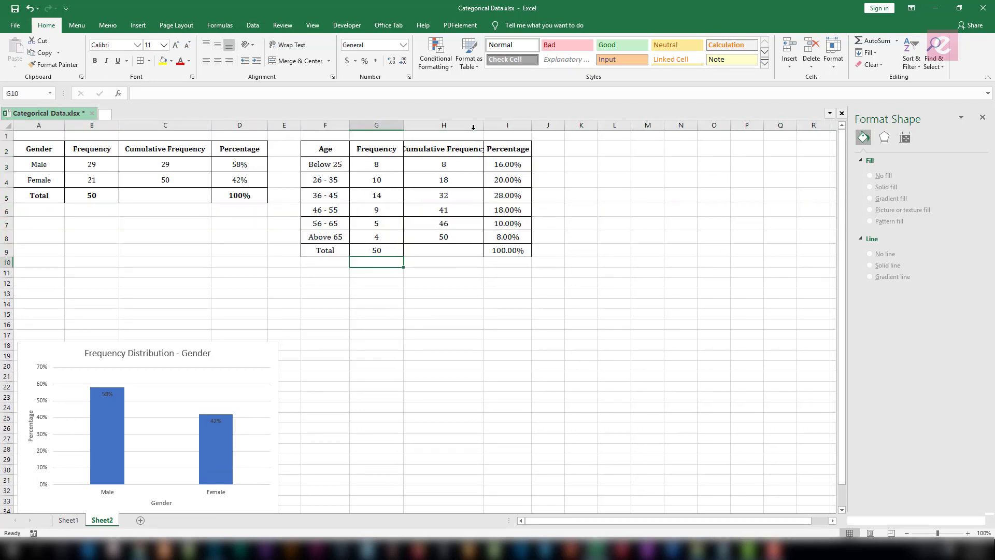
drag(484, 126, 550, 125)
click(565, 304)
Insert a 2-D clustered column chart of the age groups F3:F8 against percentages I3:I8, and move it below the age table.
drag(326, 164, 340, 237)
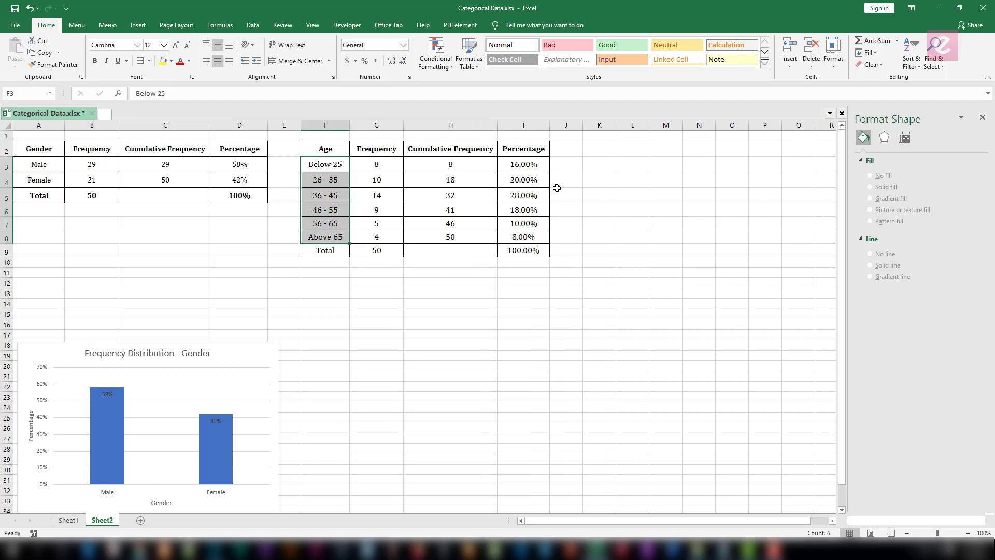
drag(534, 165, 524, 236)
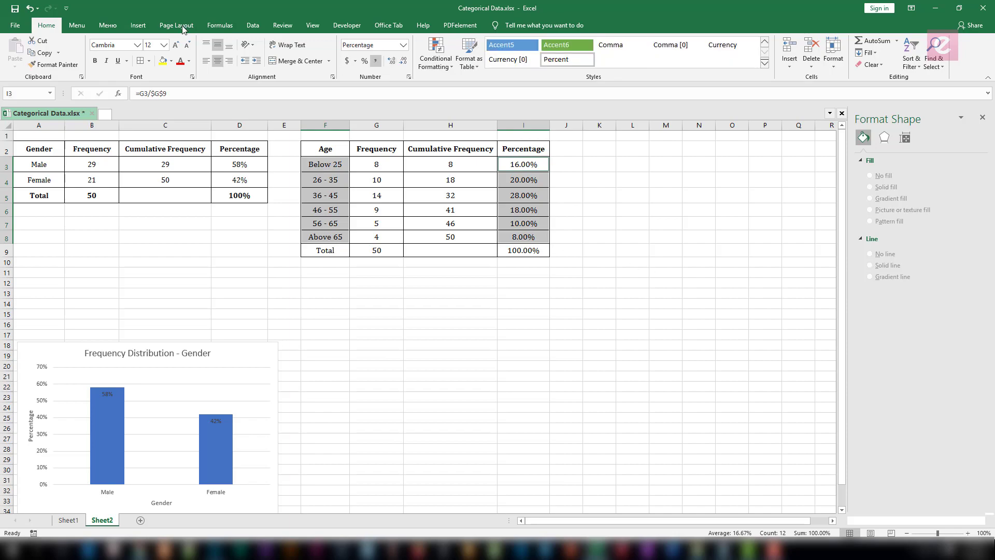
click(138, 25)
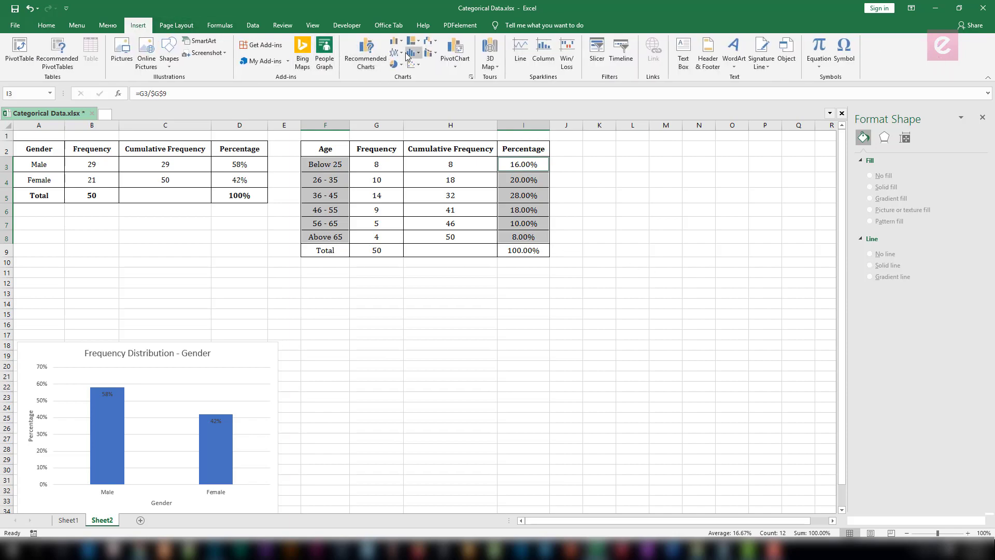
click(393, 40)
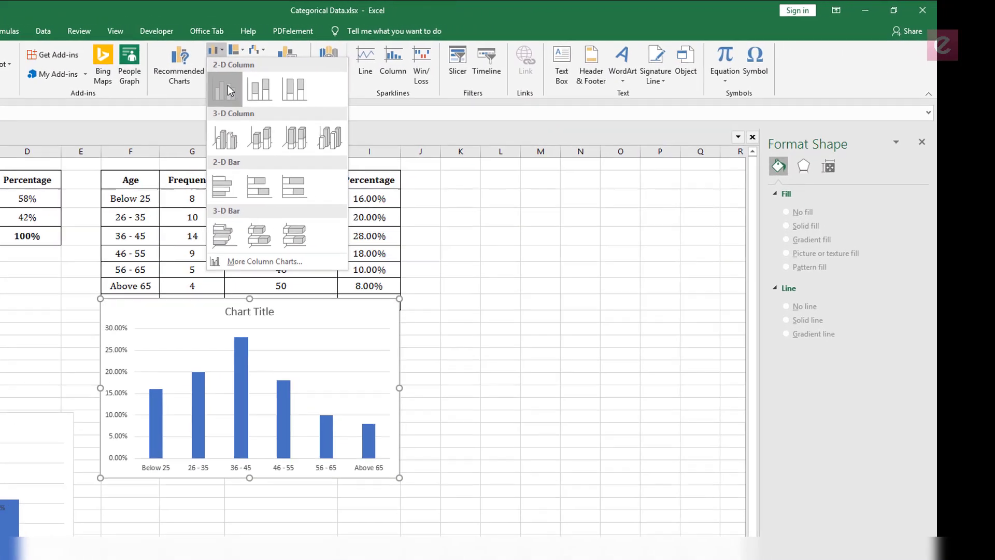
click(230, 91)
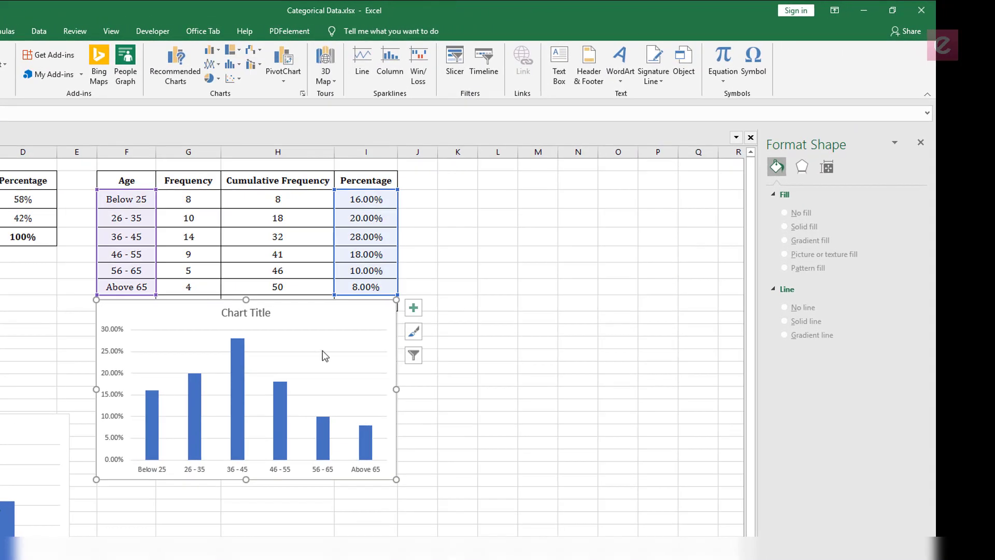
drag(338, 323, 435, 344)
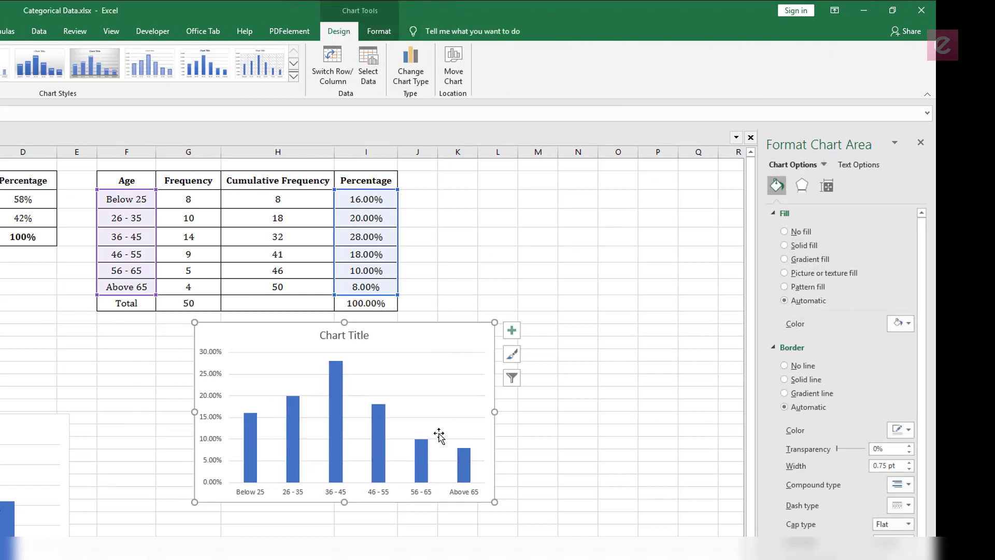
Add axis titles to the age chart and name the vertical axis Percentage.
click(512, 330)
click(543, 358)
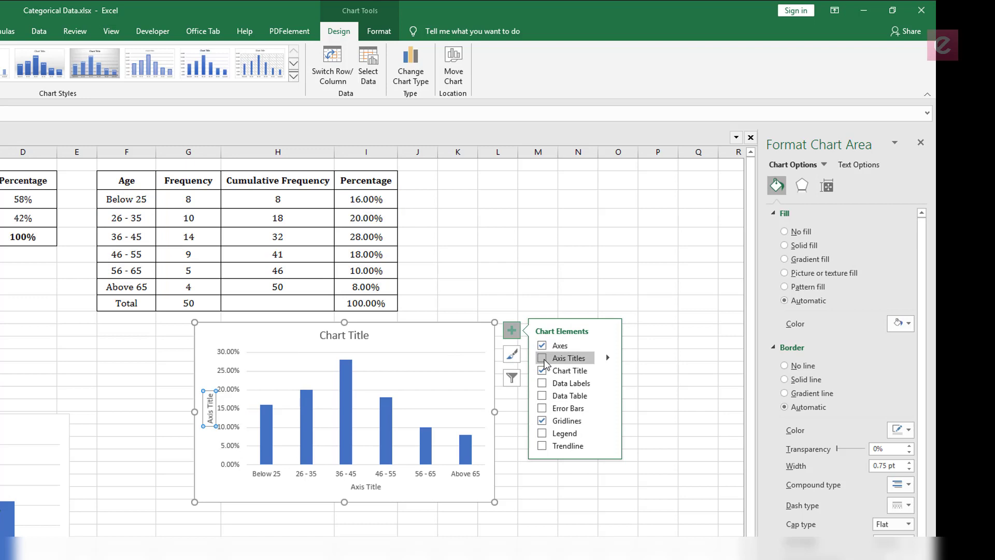
click(210, 412)
click(212, 416)
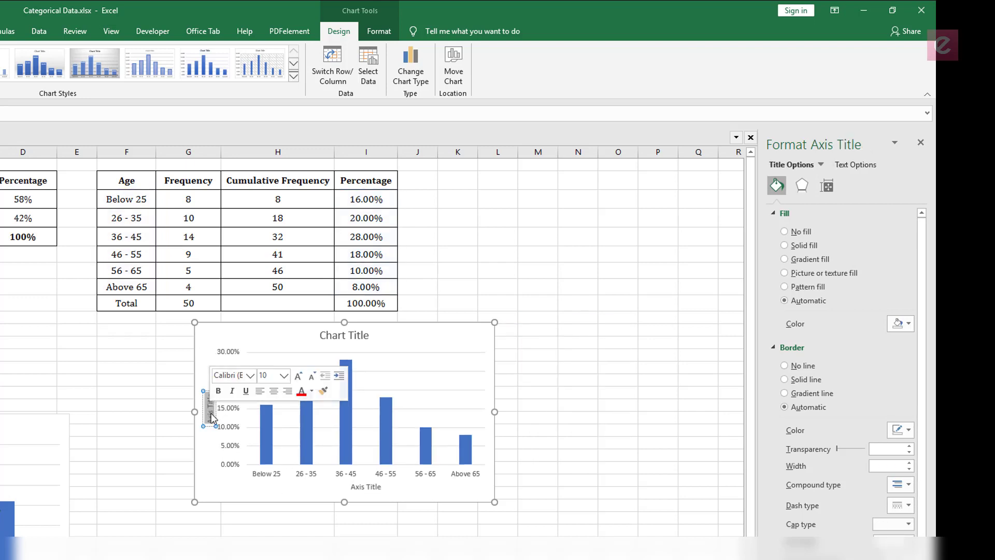
text(Percentage)
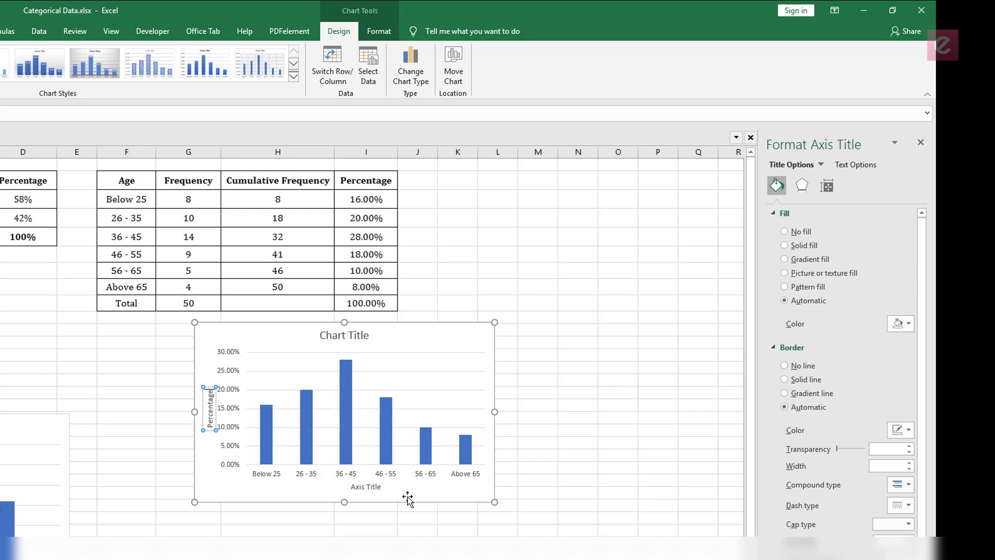
Name the age chart's horizontal axis Age.
click(373, 487)
double_click(372, 487)
triple_click(372, 487)
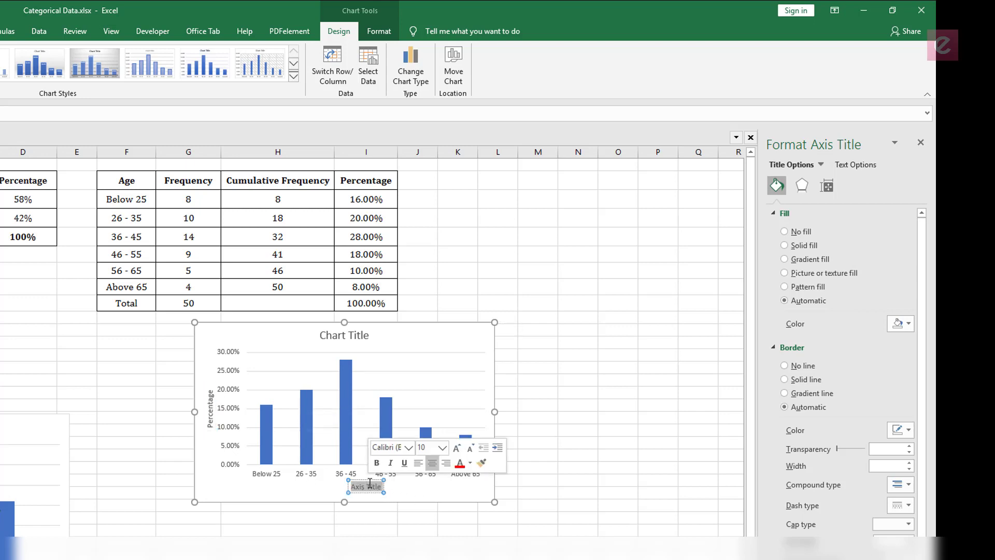
text(Age)
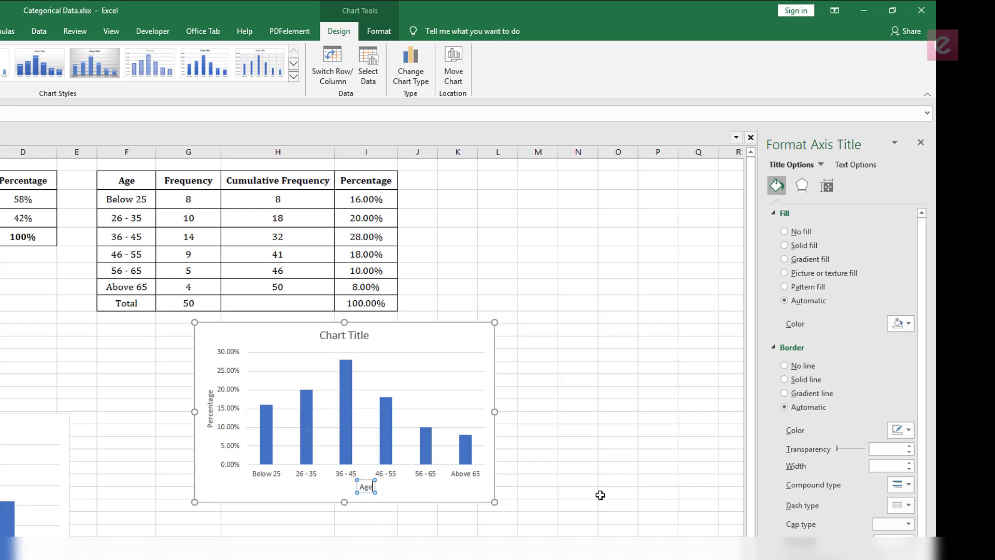
click(594, 499)
Make both axis titles of the age chart, Age and Percentage, bold.
click(366, 486)
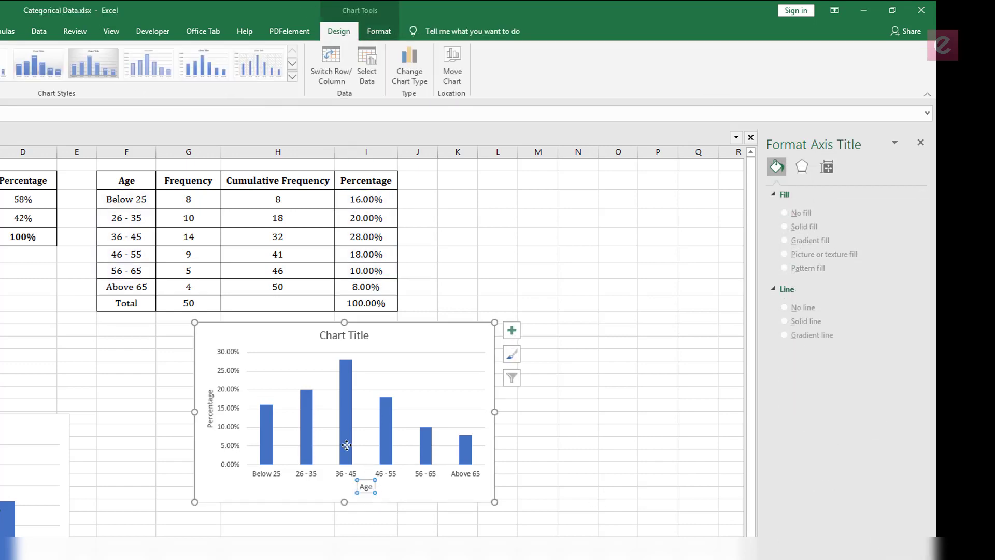
click(0, 31)
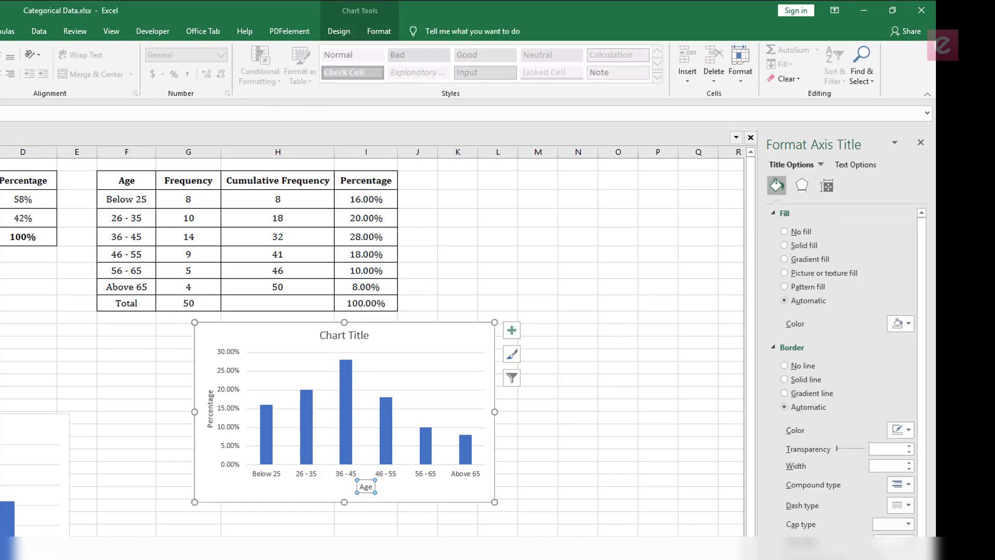
key(ctrl+b)
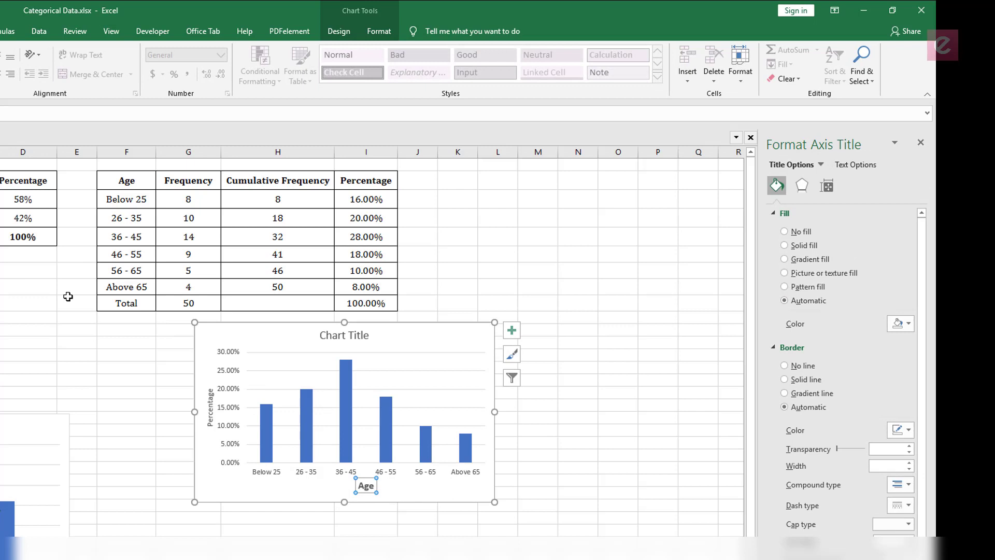
click(211, 405)
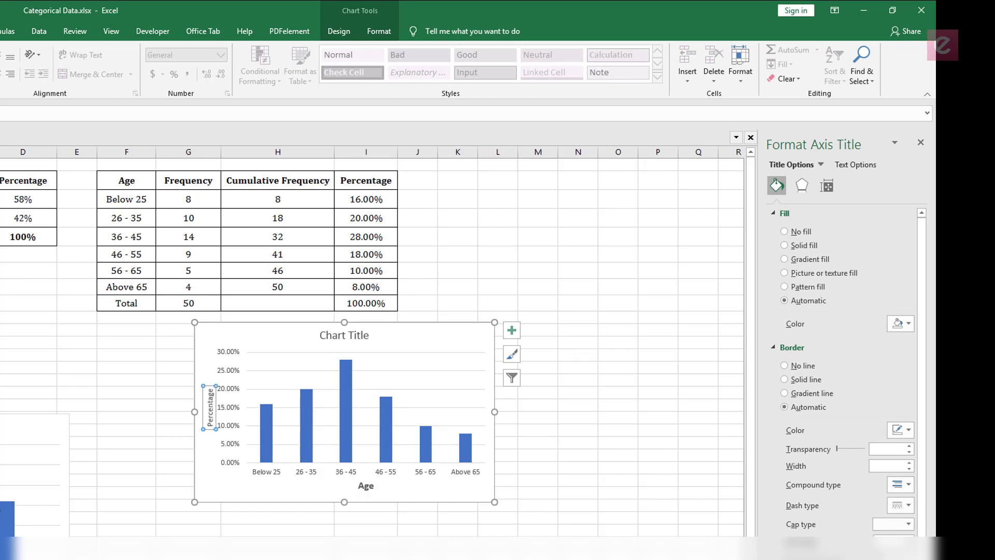
key(ctrl+b)
Change the title of the age percentage chart to Age and make it bold.
click(356, 337)
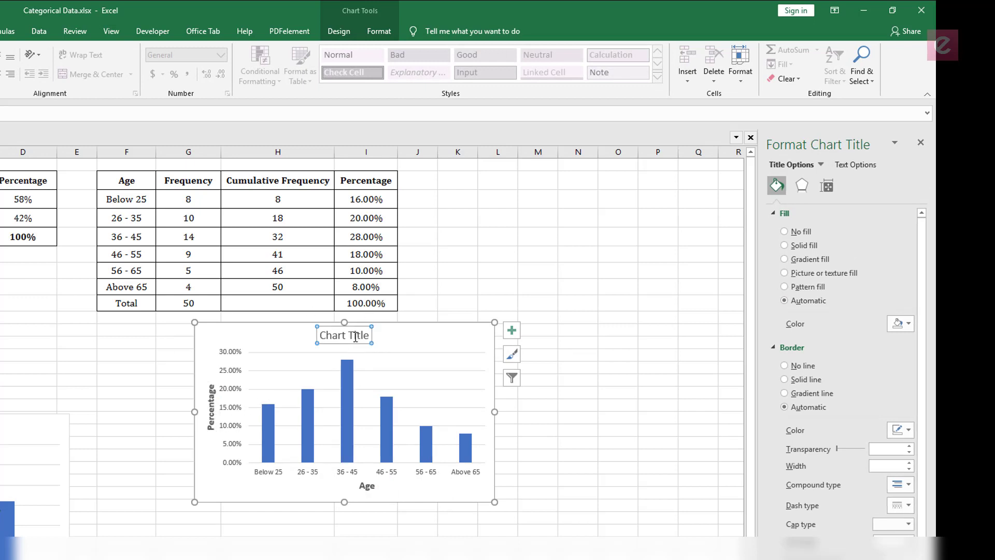
triple_click(355, 336)
click(338, 32)
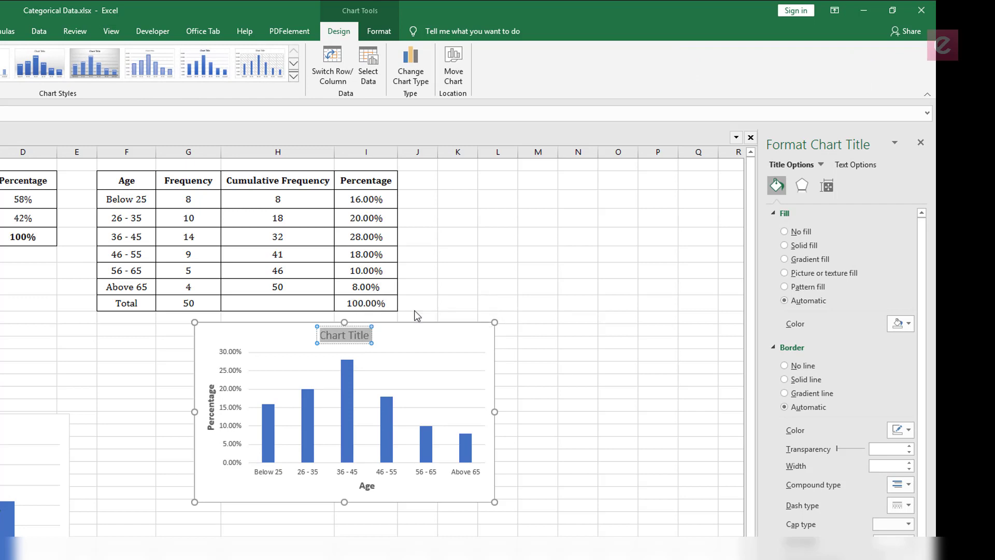
text(Age)
click(498, 306)
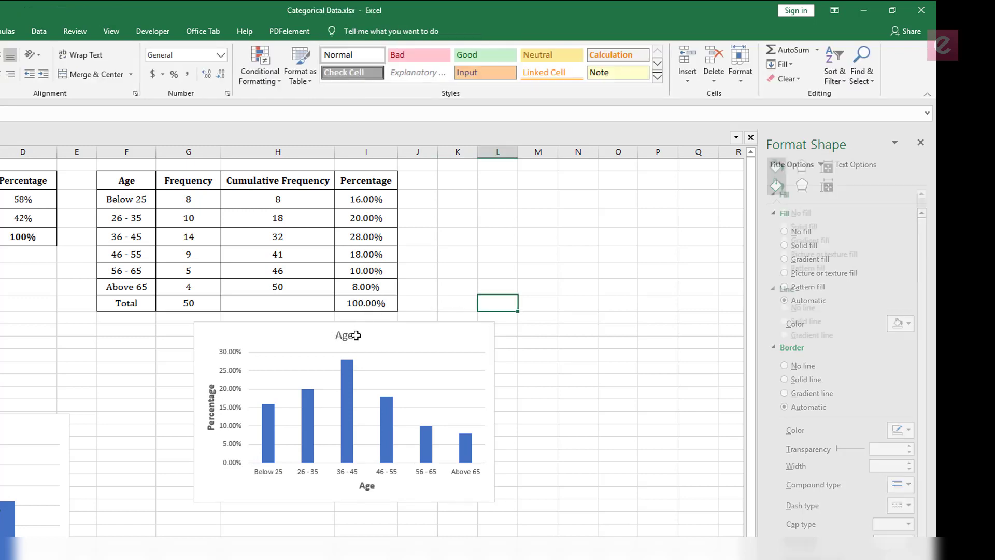
click(351, 333)
click(0, 31)
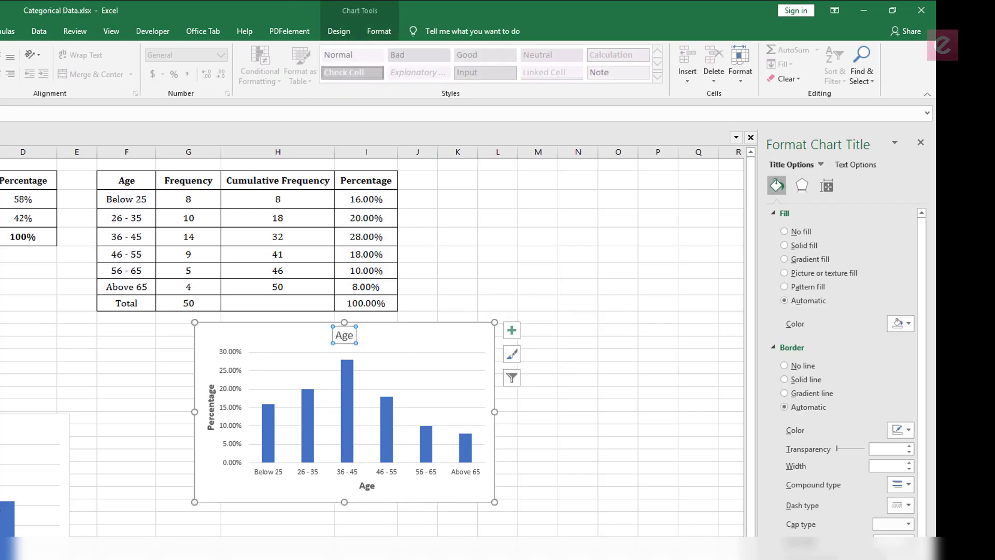
click(580, 467)
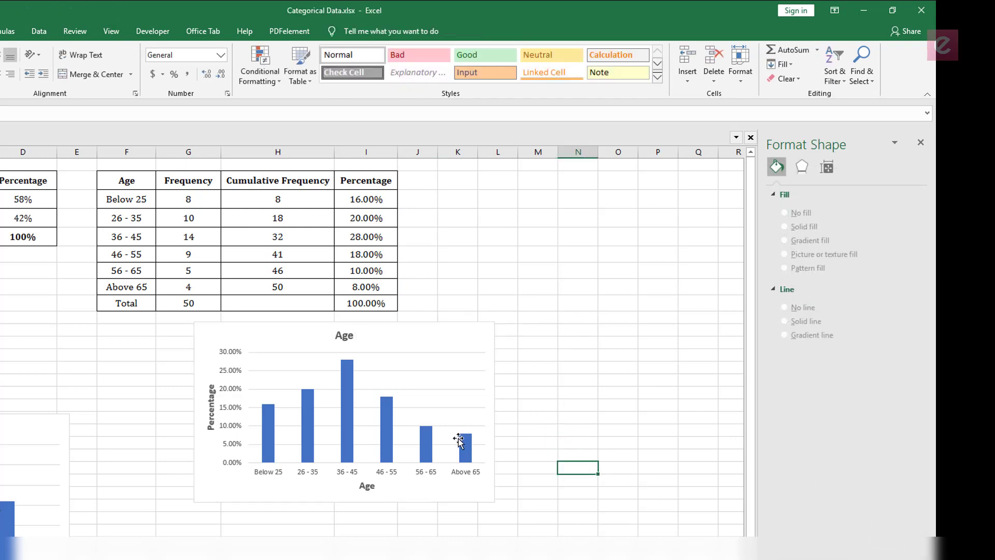
Add data labels to the columns of the age chart.
click(469, 358)
click(511, 330)
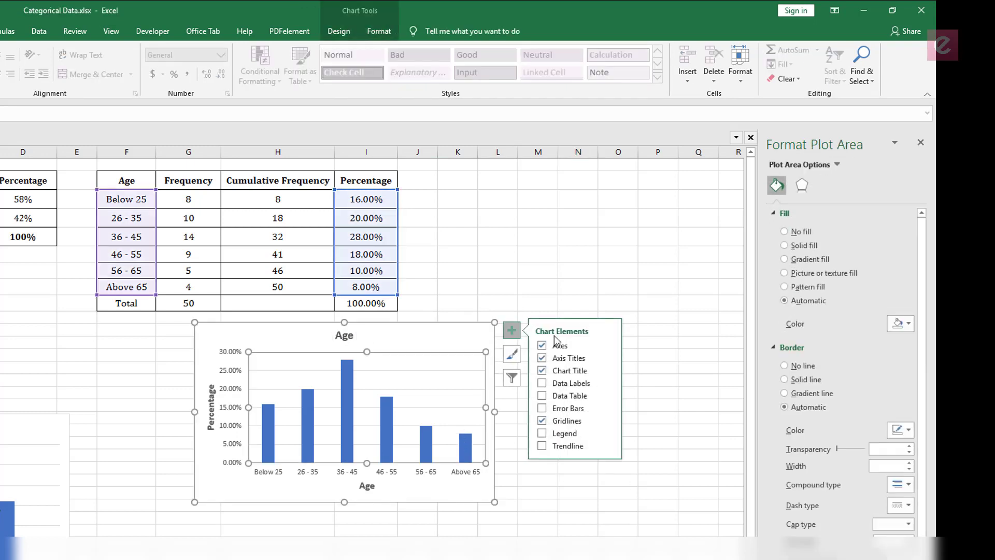
click(542, 383)
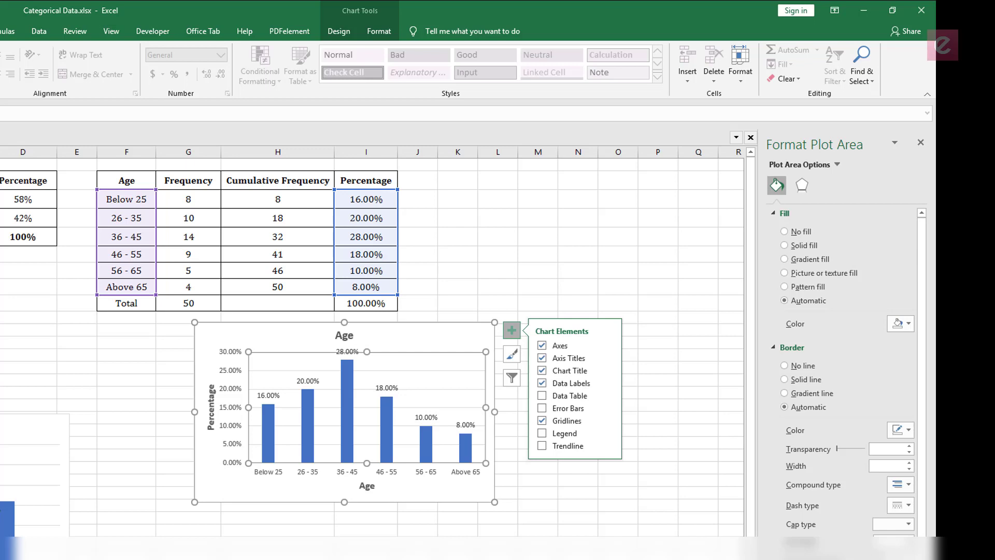
click(509, 382)
click(461, 359)
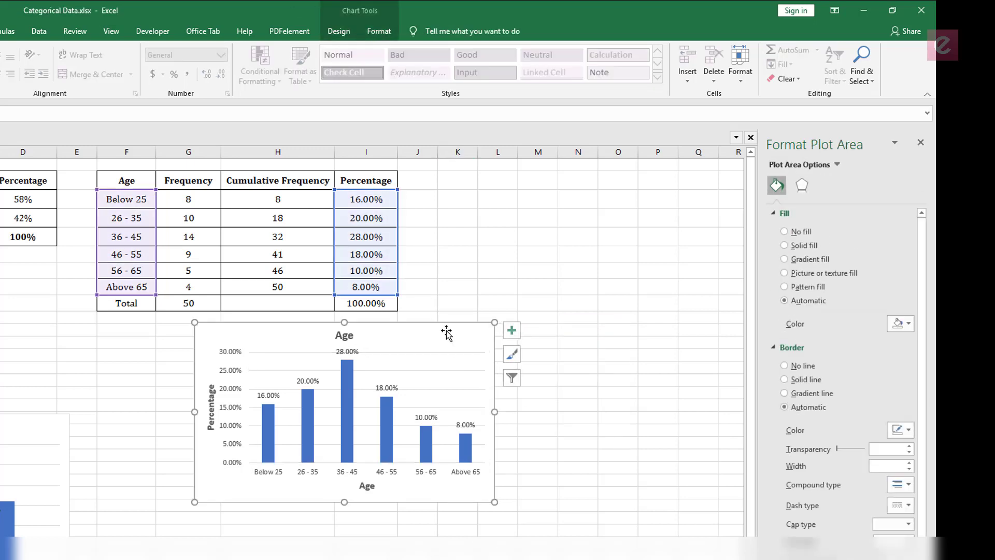
Move the age chart so it sits directly beneath the Age frequency table, aligned with the table's edges.
mouse_move(454, 334)
mouse_down()
mouse_move(414, 361)
mouse_move(334, 332)
mouse_up()
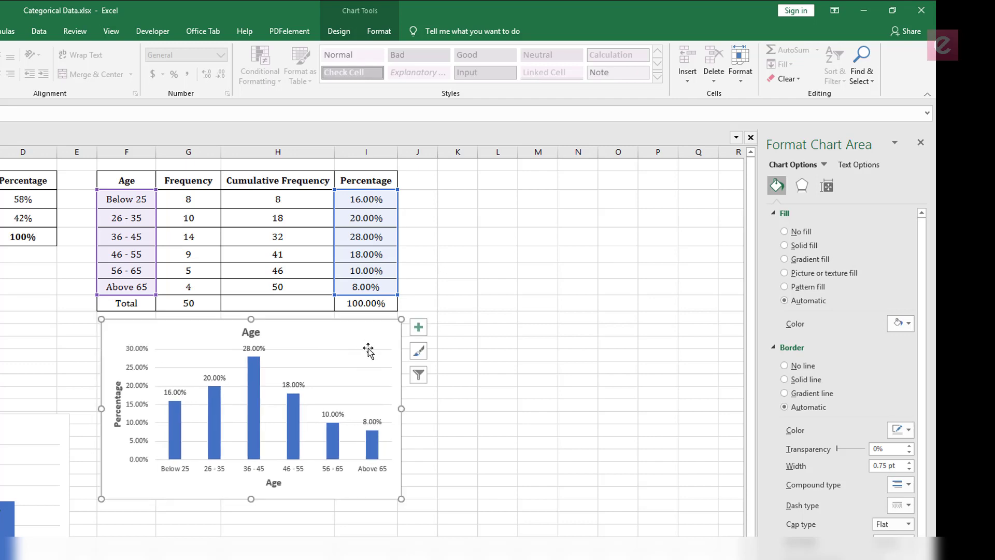
click(554, 445)
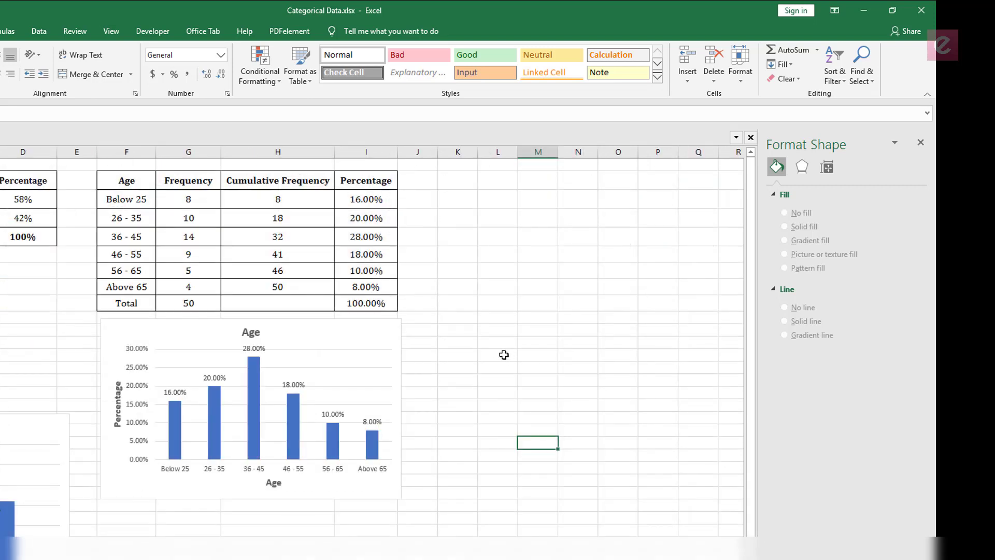
click(502, 330)
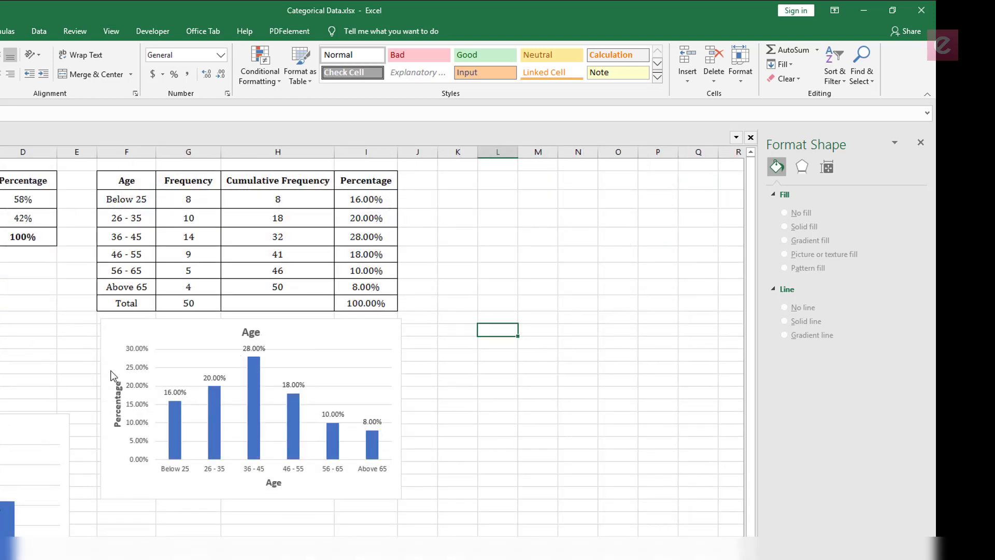
Fill all columns of the age chart with dark red.
click(255, 390)
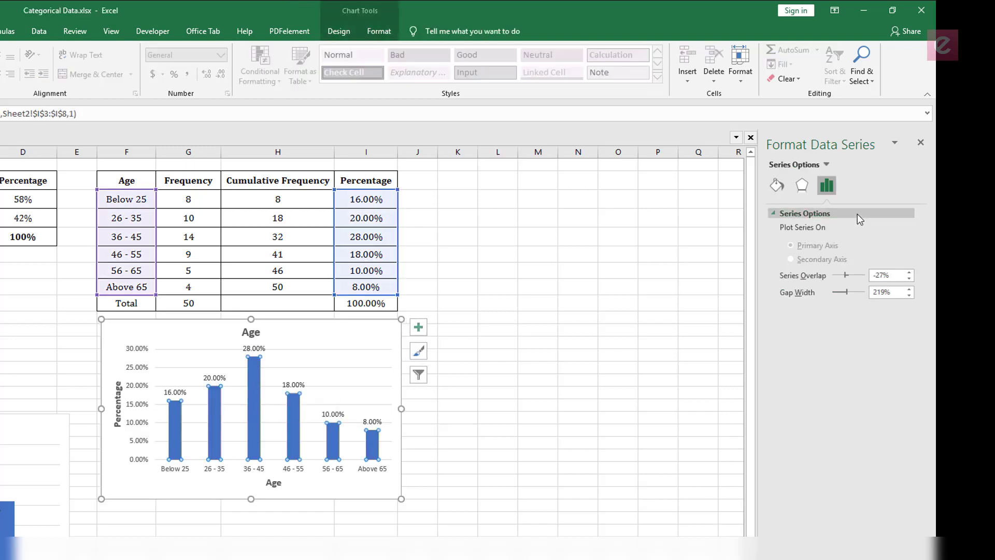
click(777, 185)
click(907, 355)
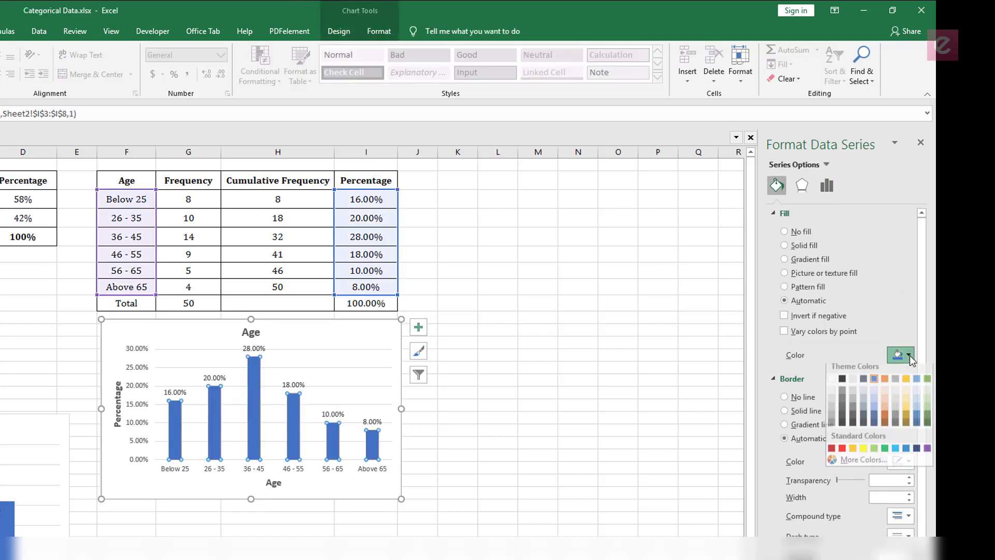
click(831, 452)
click(544, 454)
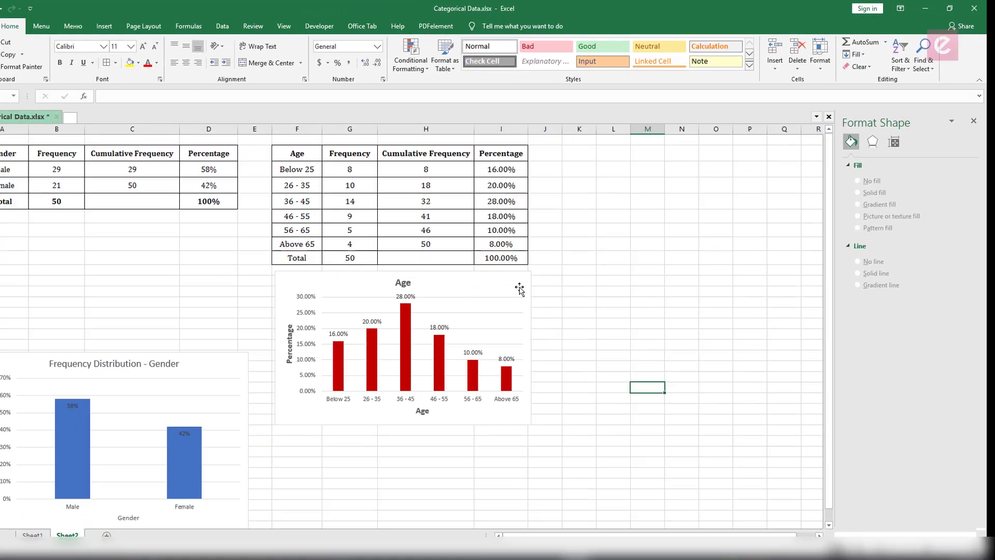
Apply the preset chart style with light textured blue columns, an uppercase title and no gridlines to the age chart.
click(384, 335)
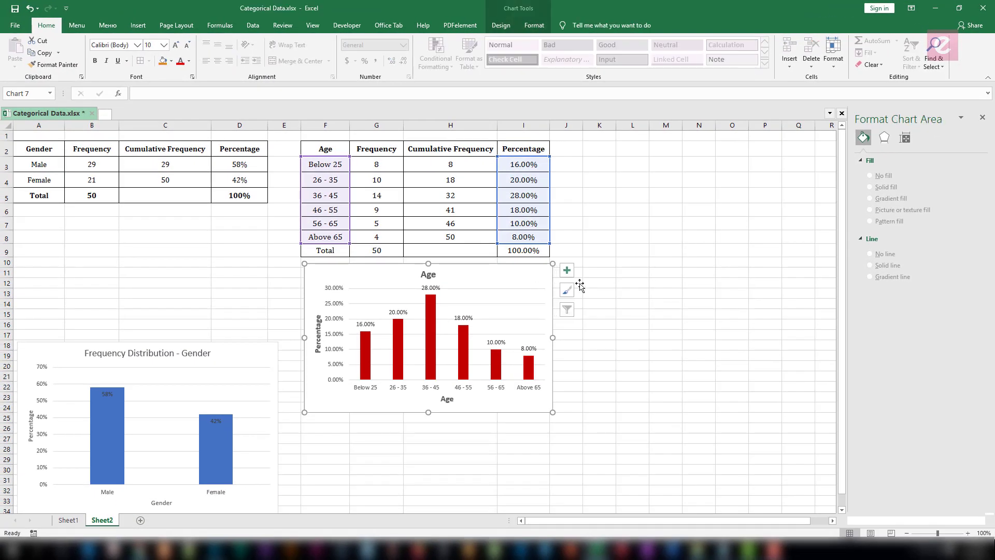
click(567, 290)
click(637, 452)
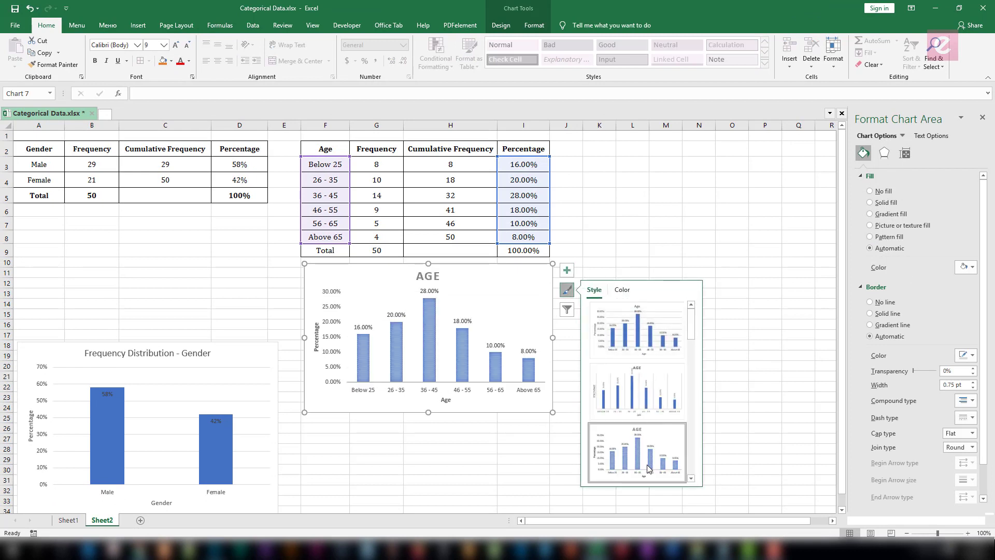
click(695, 254)
click(507, 284)
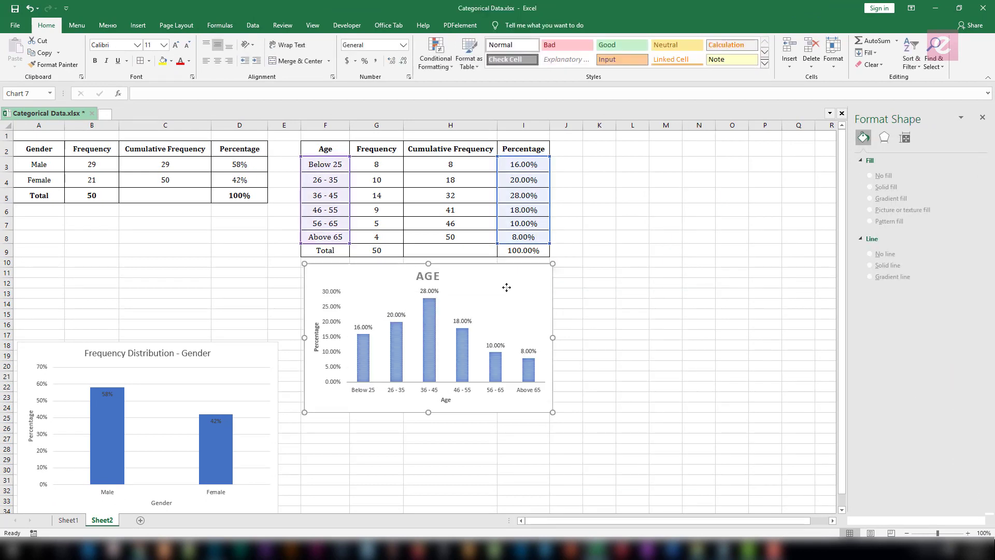
click(620, 289)
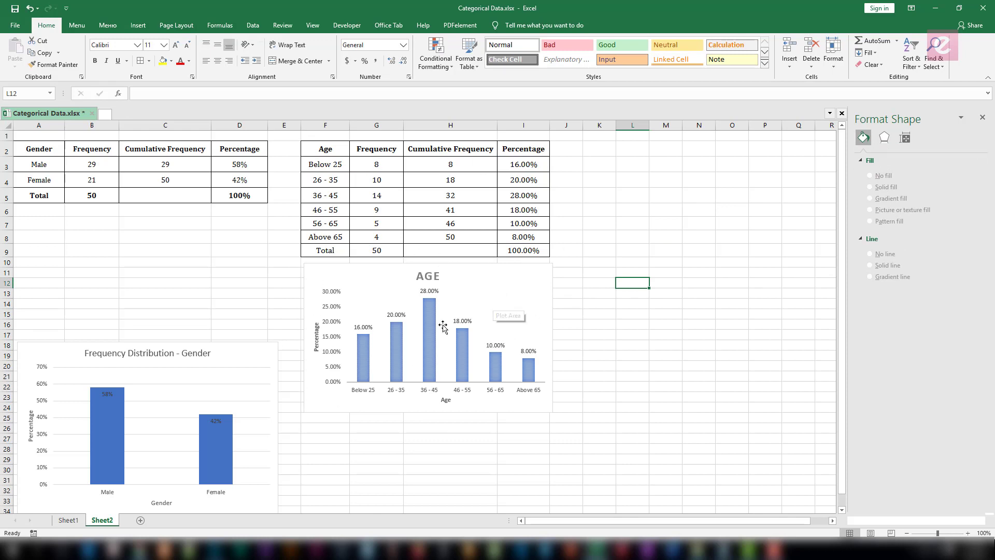
click(705, 210)
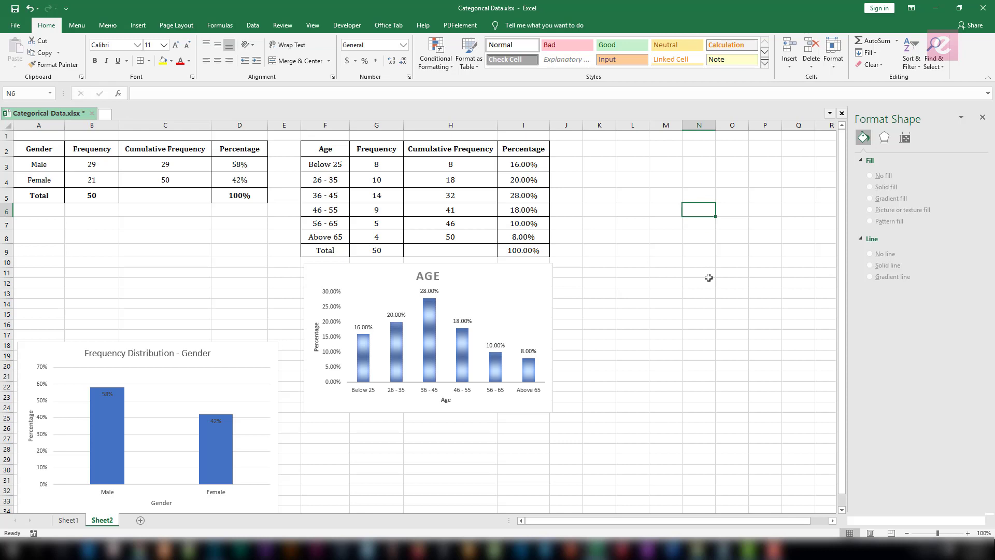